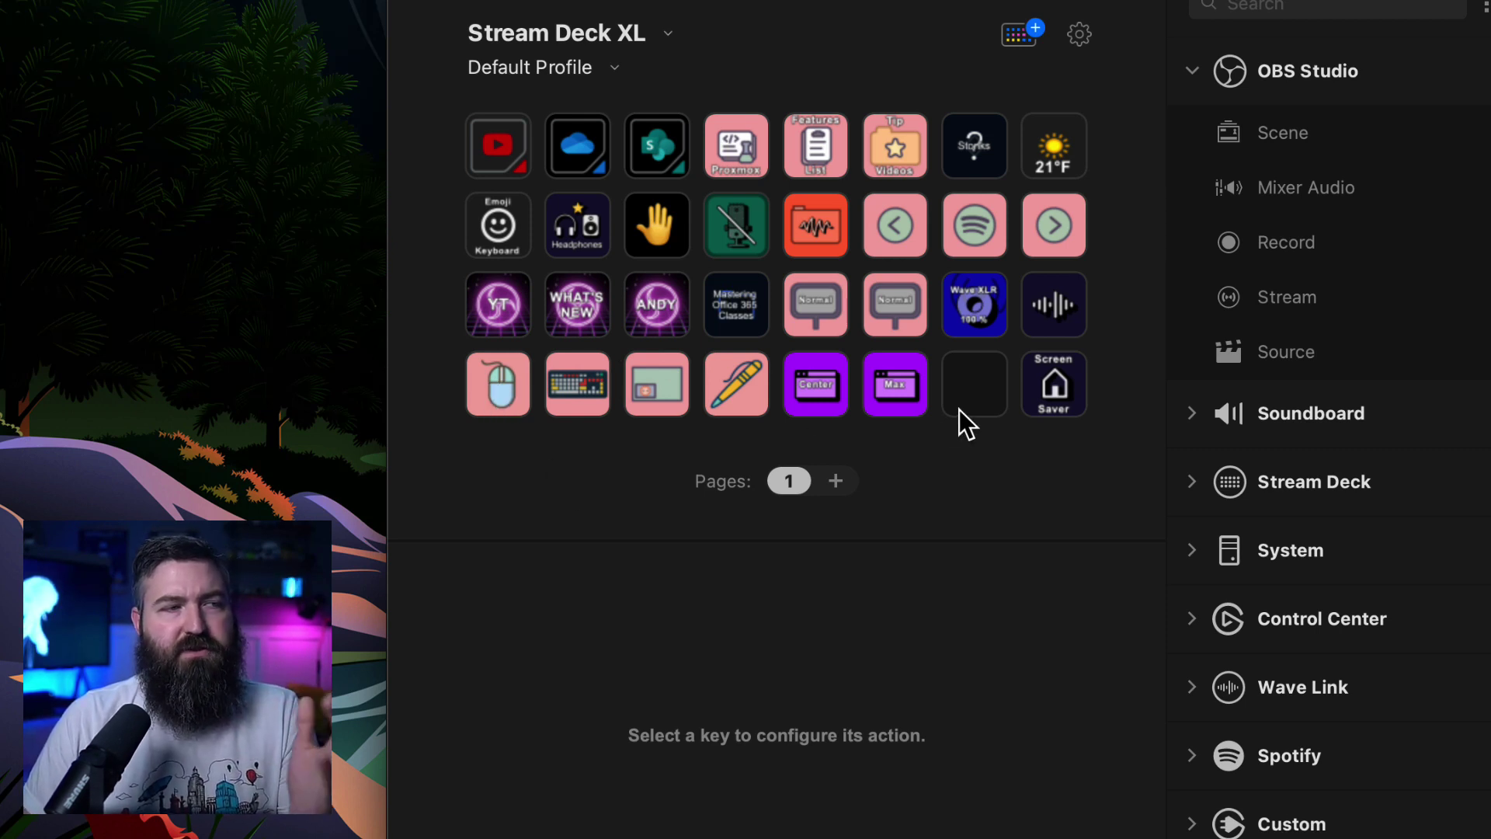
Review the assigned hotkeys of the mouse, keyboard, camera, pen, Center and Max keys in the last row of the Stream Deck XL profile.
click(502, 399)
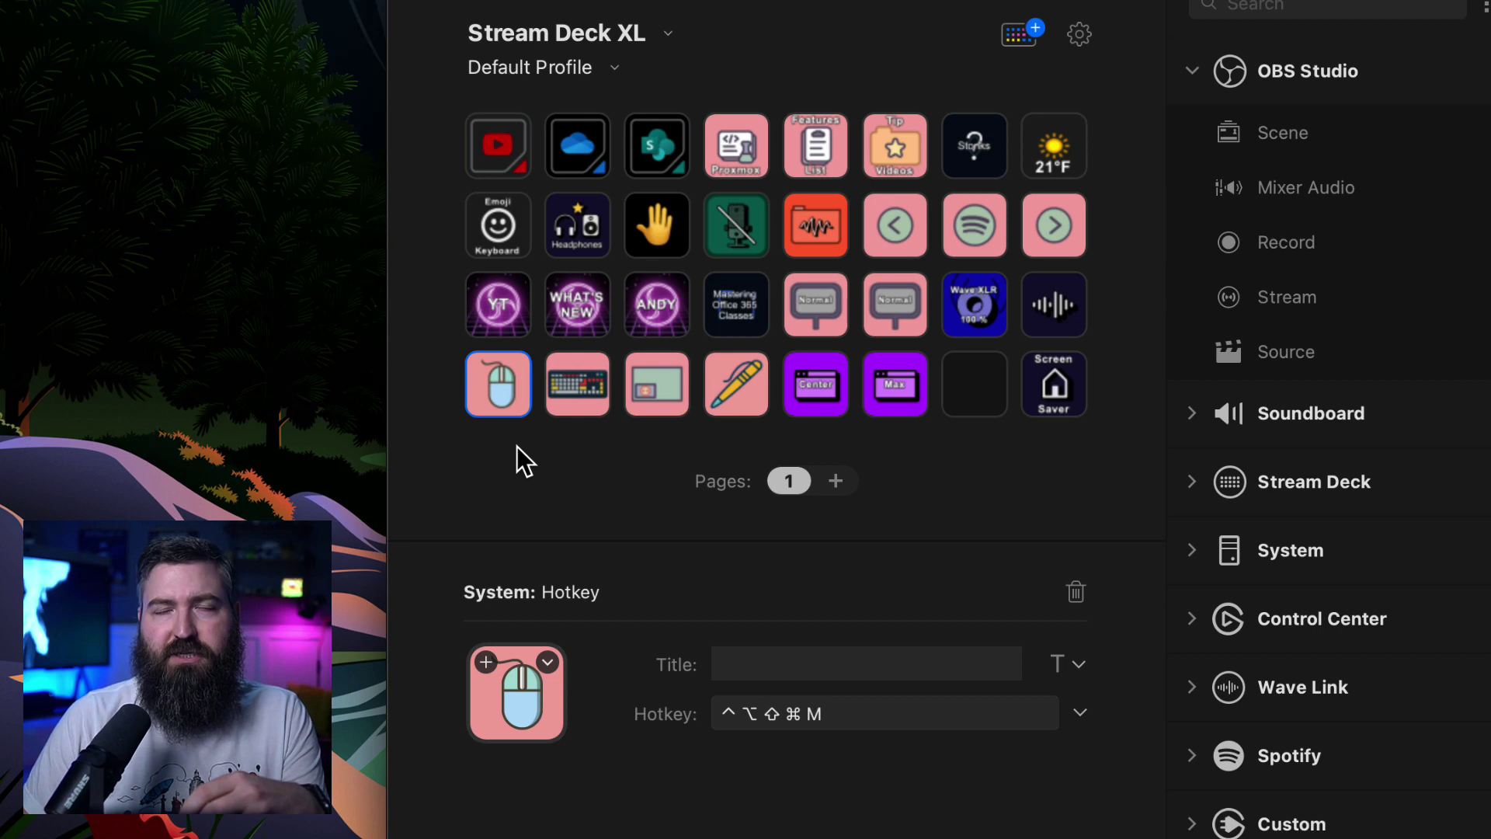
click(562, 402)
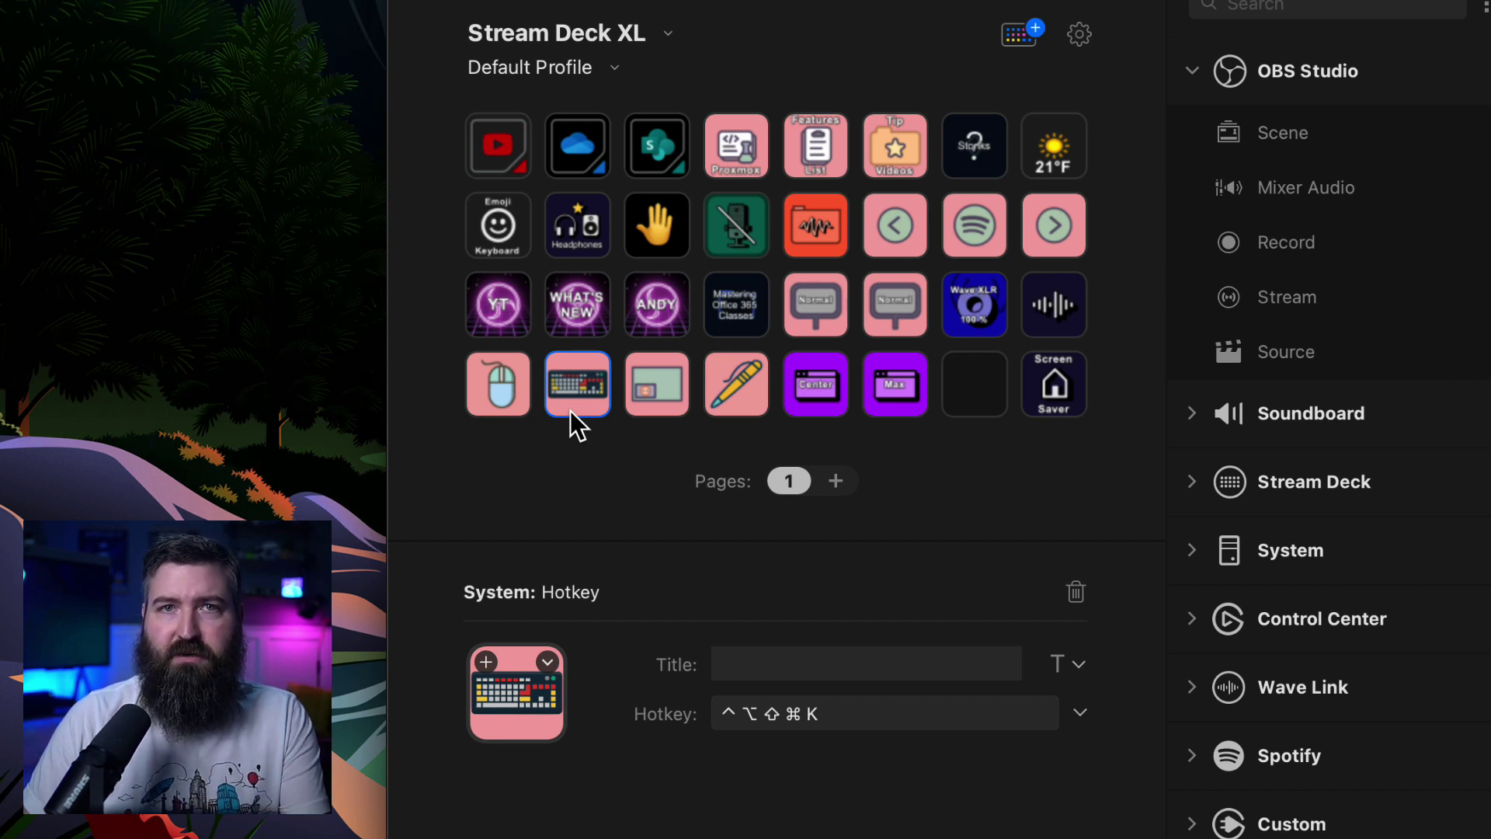
click(629, 400)
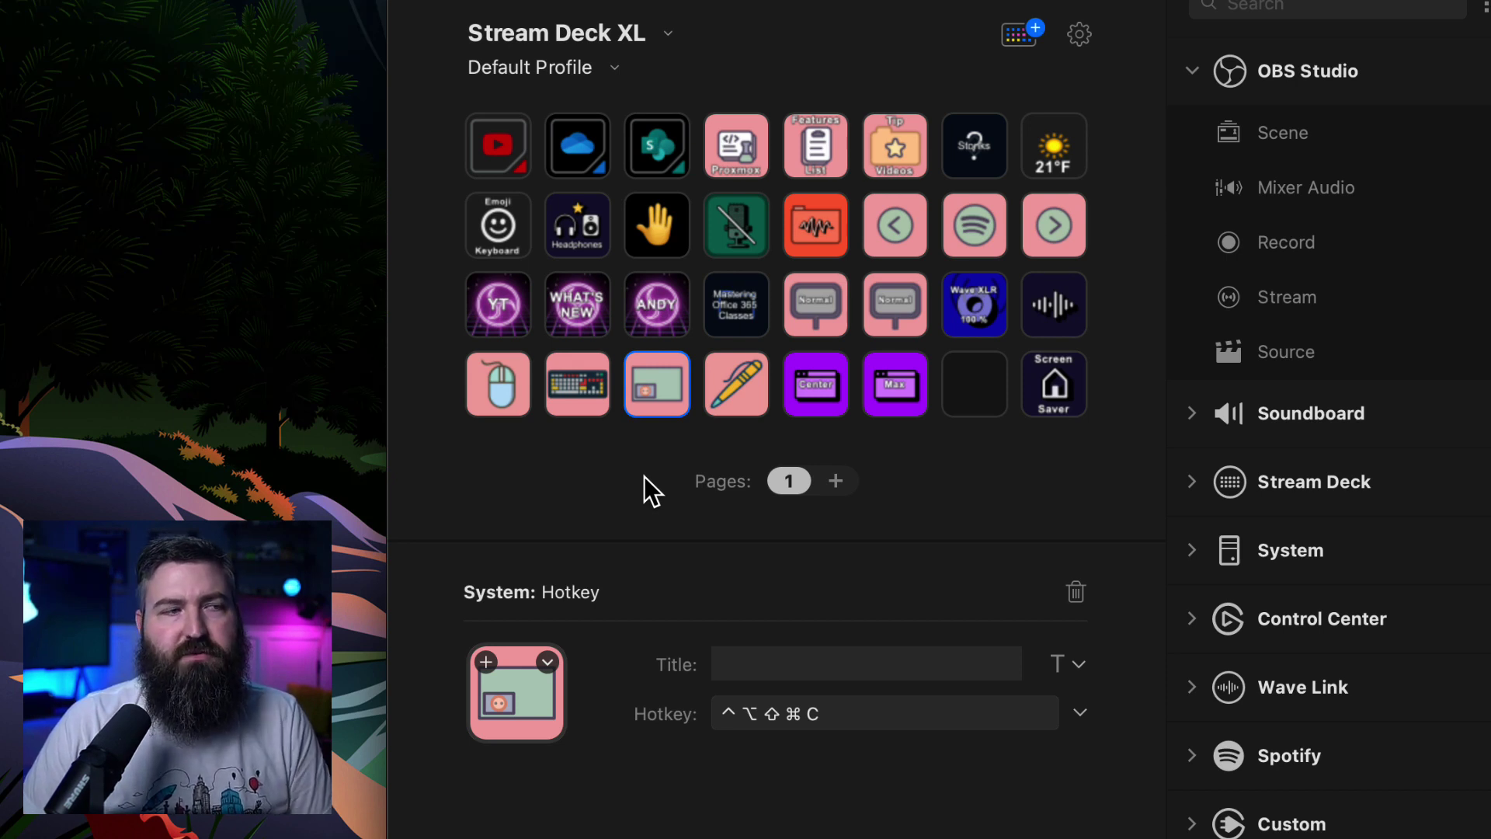
click(726, 403)
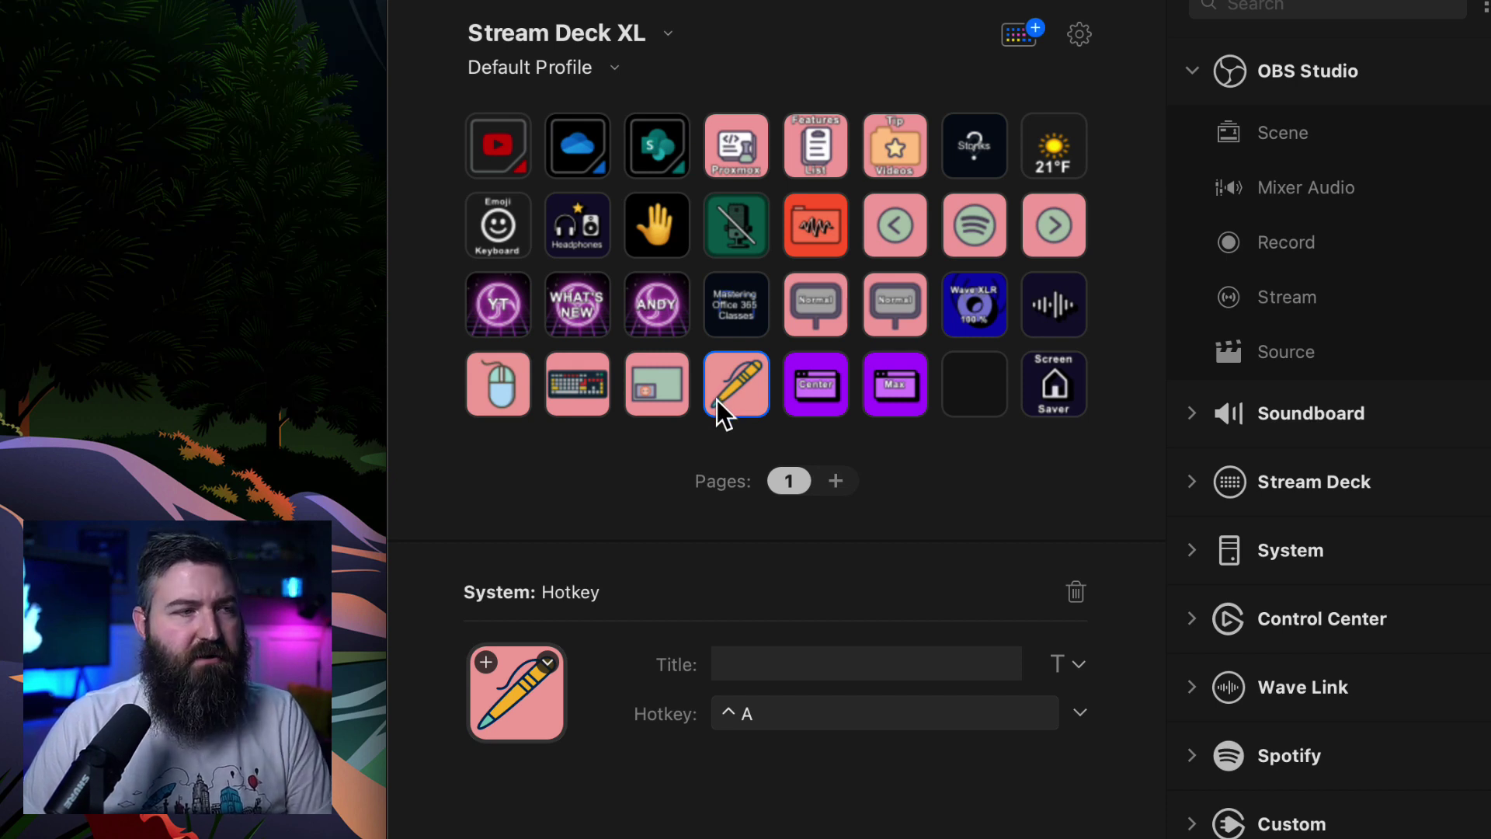
click(824, 399)
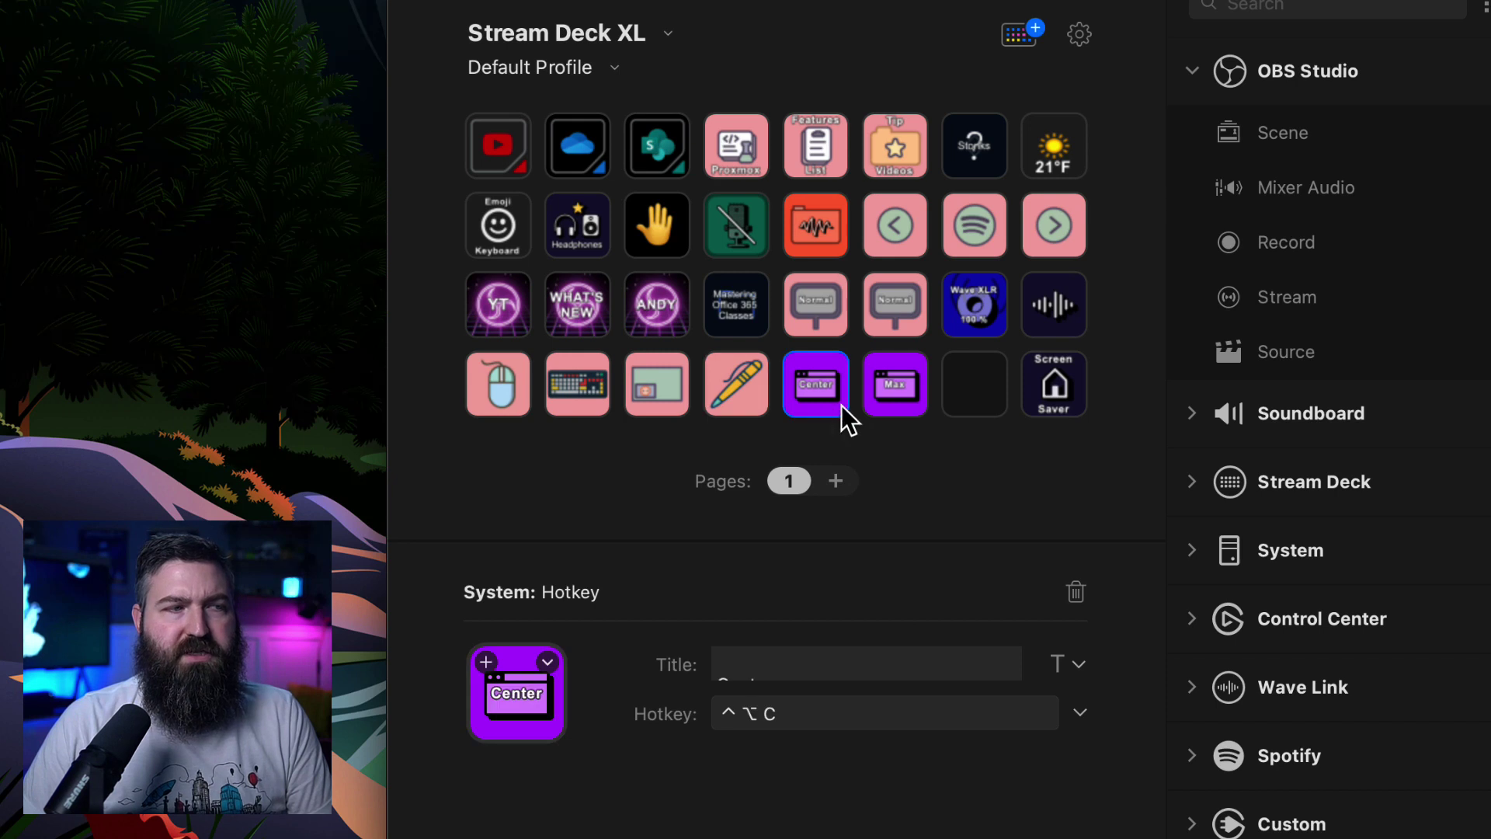
click(903, 399)
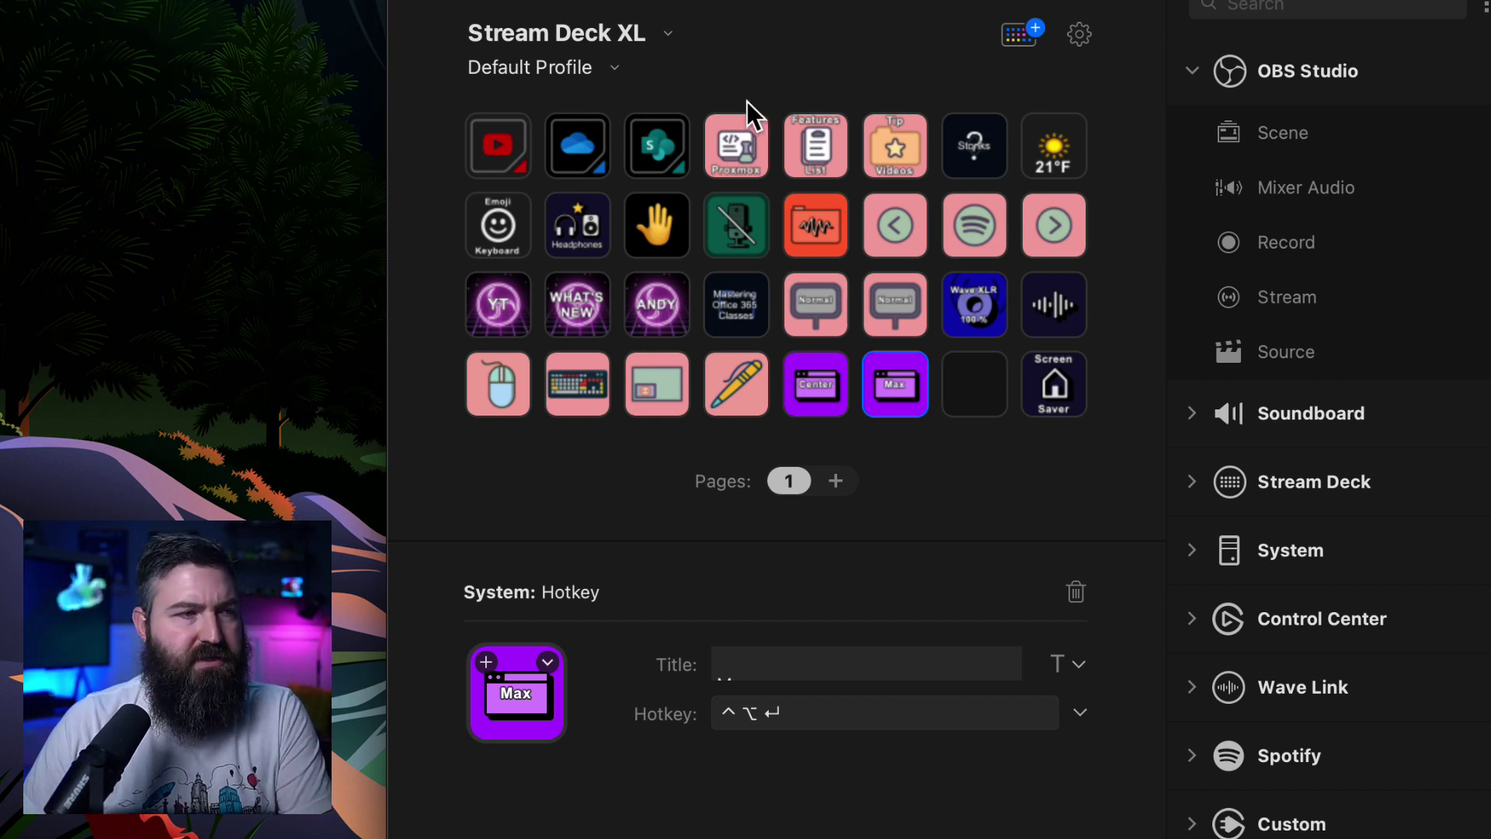
Select the Center key, move the Stream Deck window off-centre and recentre it with the key's hotkey.
click(814, 401)
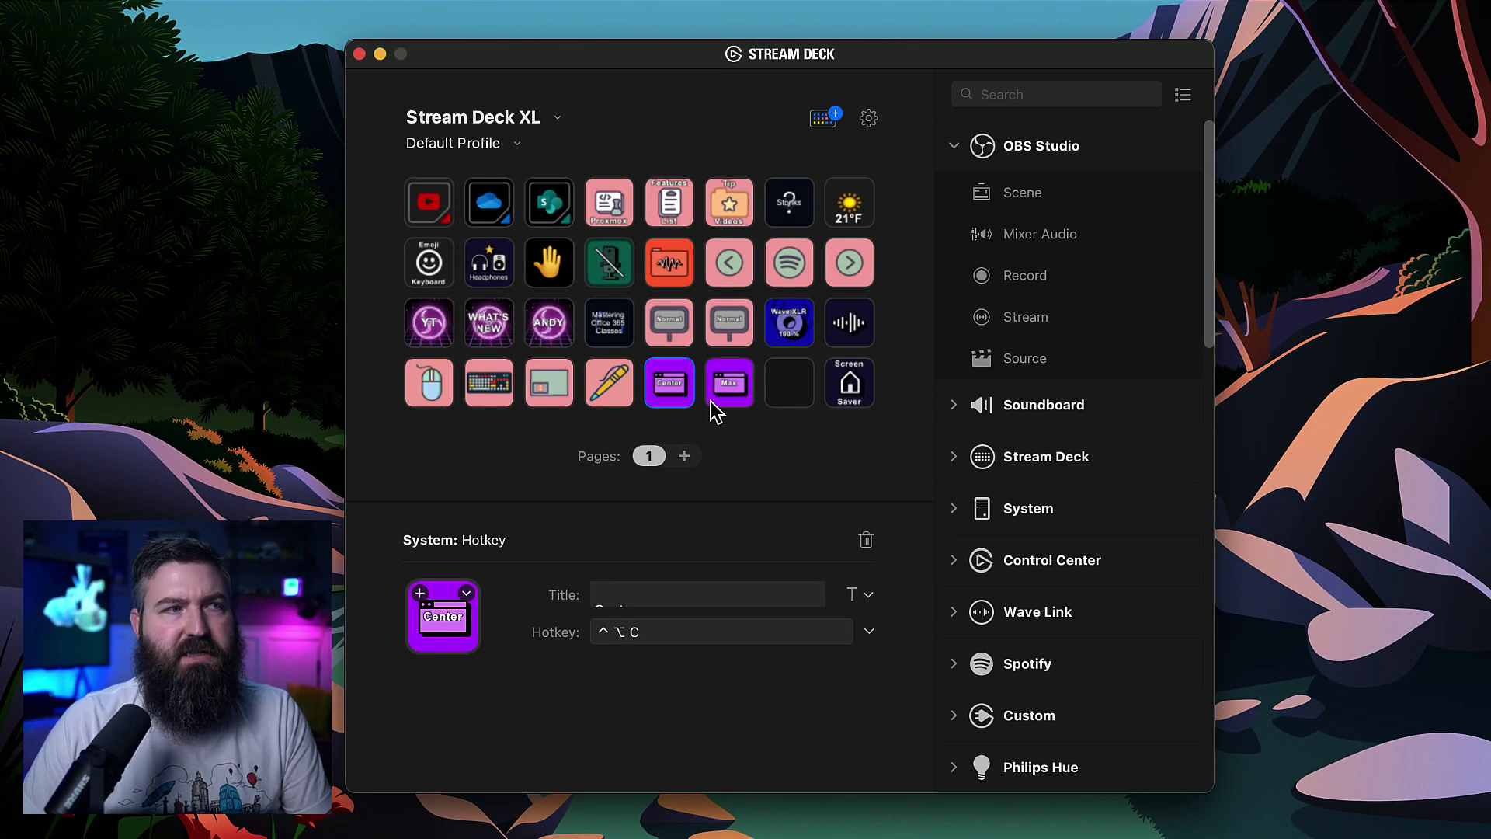
drag(473, 65, 686, 148)
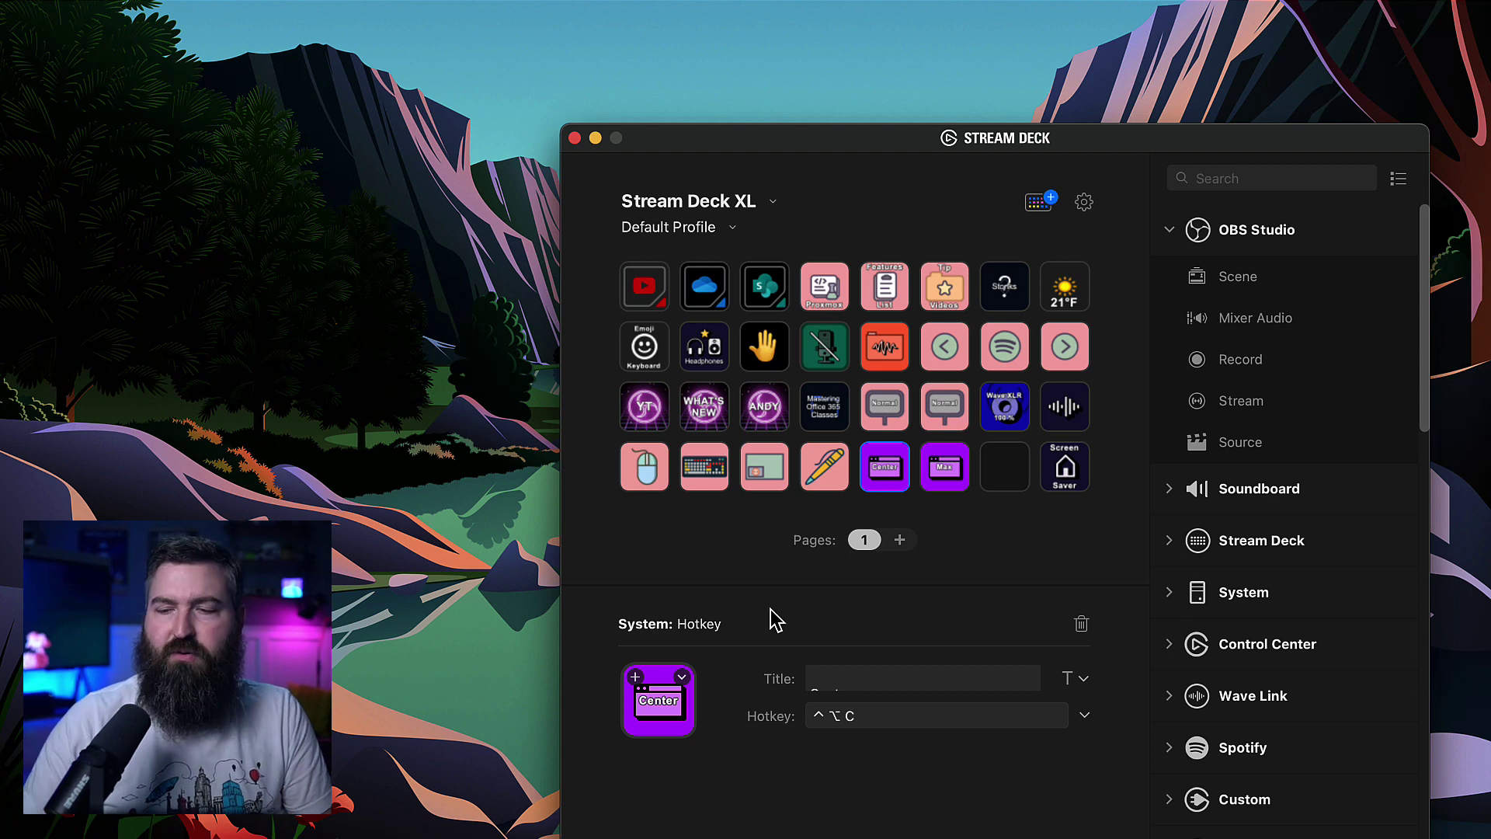
key(ctrl+alt+c)
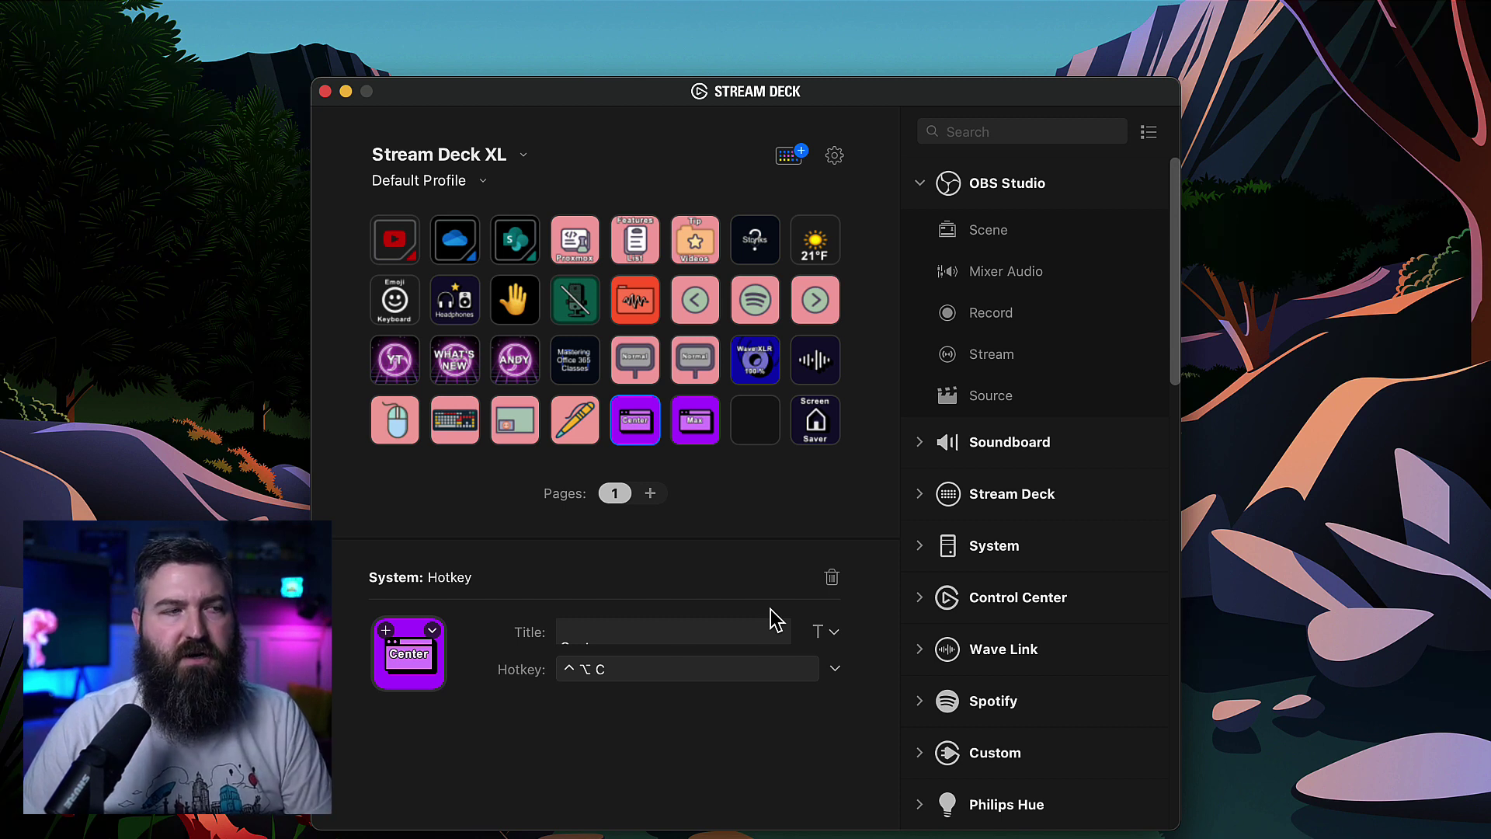
Select the Max key, reposition the App Store window and maximize it with that key's hotkey.
click(695, 439)
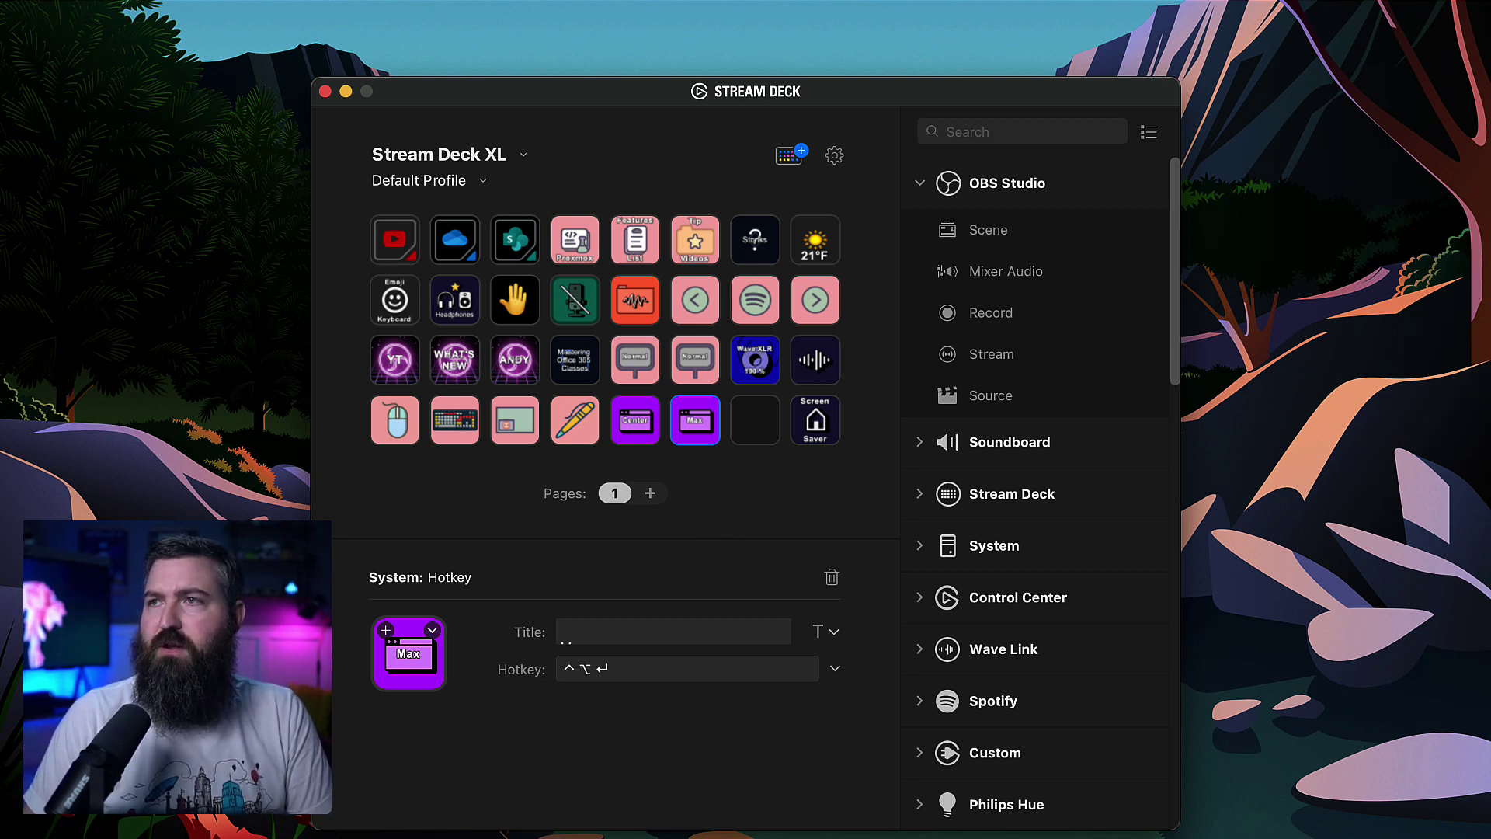
drag(1490, 341, 1329, 220)
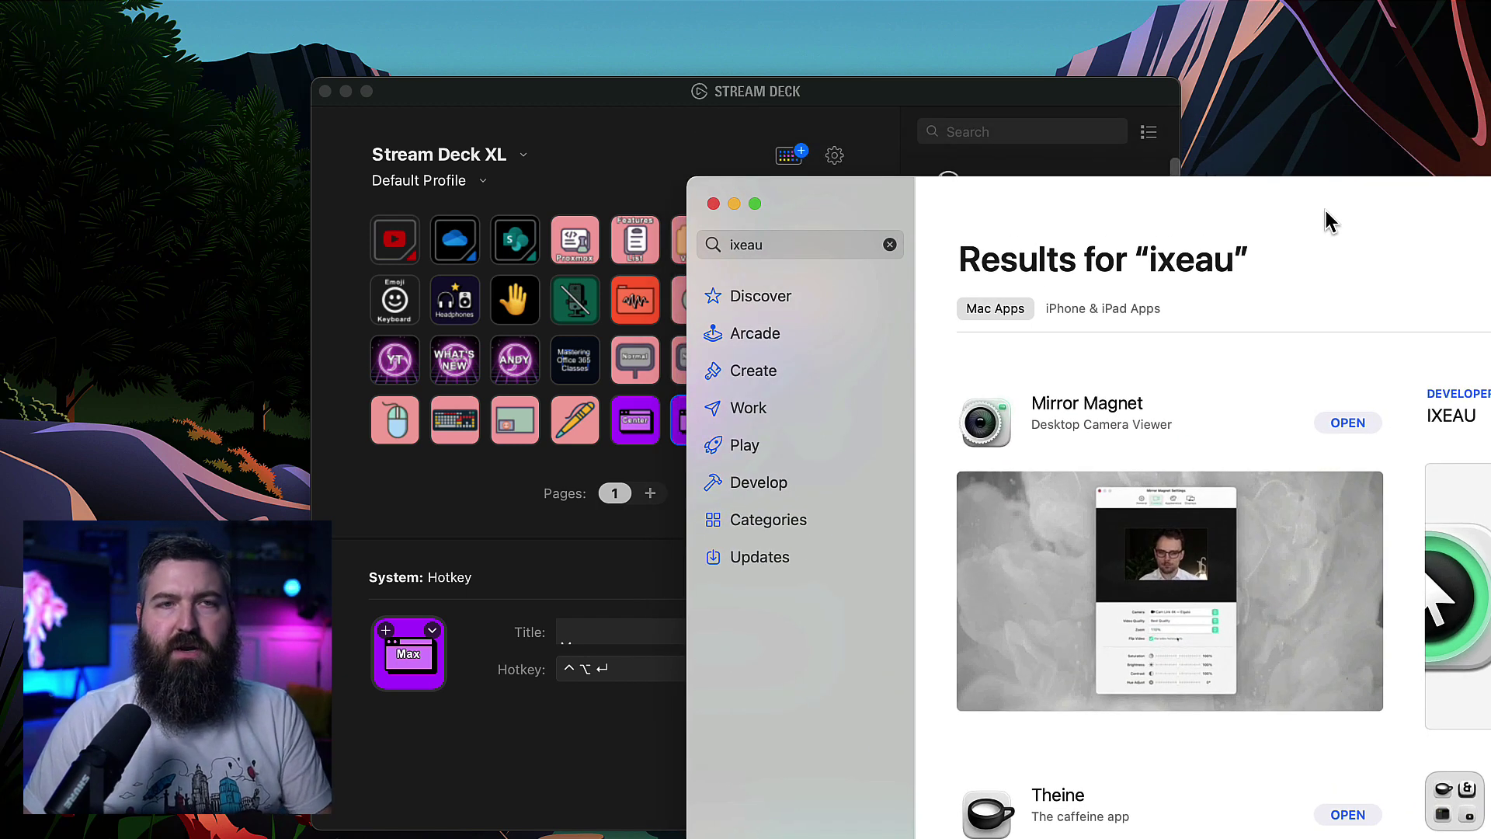
double_click(1266, 190)
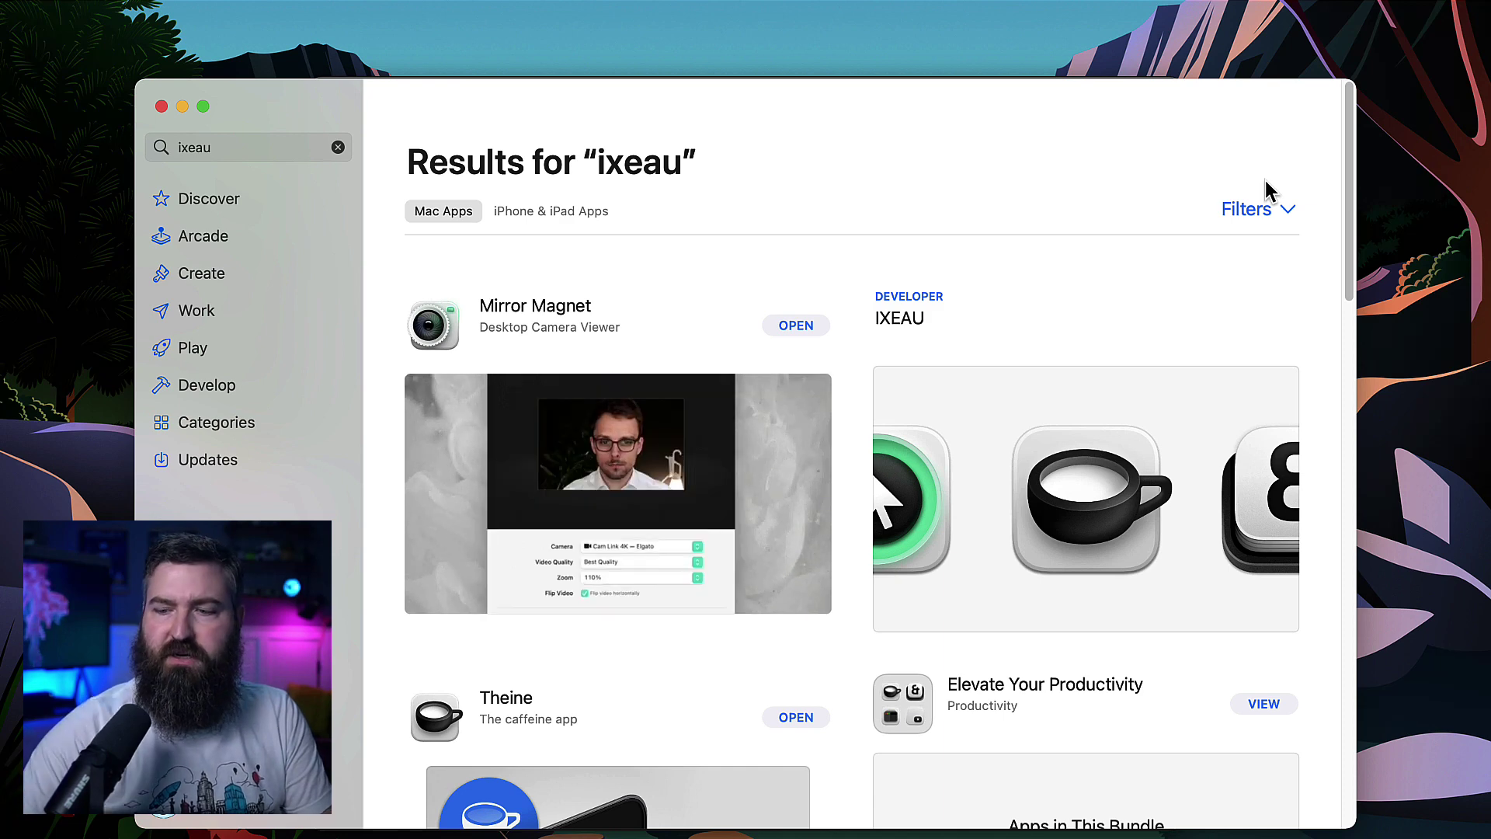
key(ctrl+alt+Return)
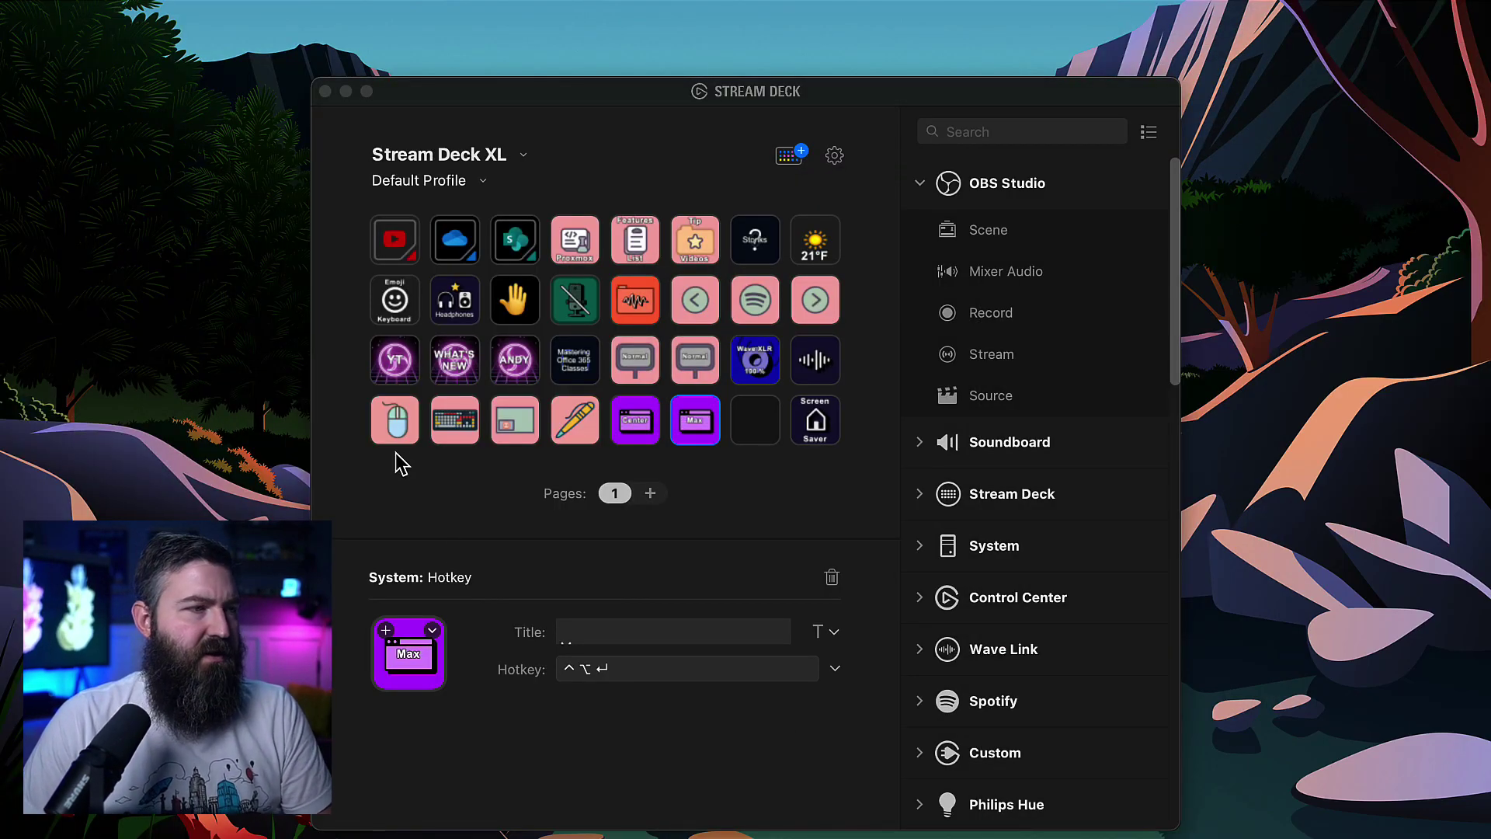
Select the mouse key, switch to the web browser and open the IXEAU home page from the Mirror Magnet page.
click(434, 528)
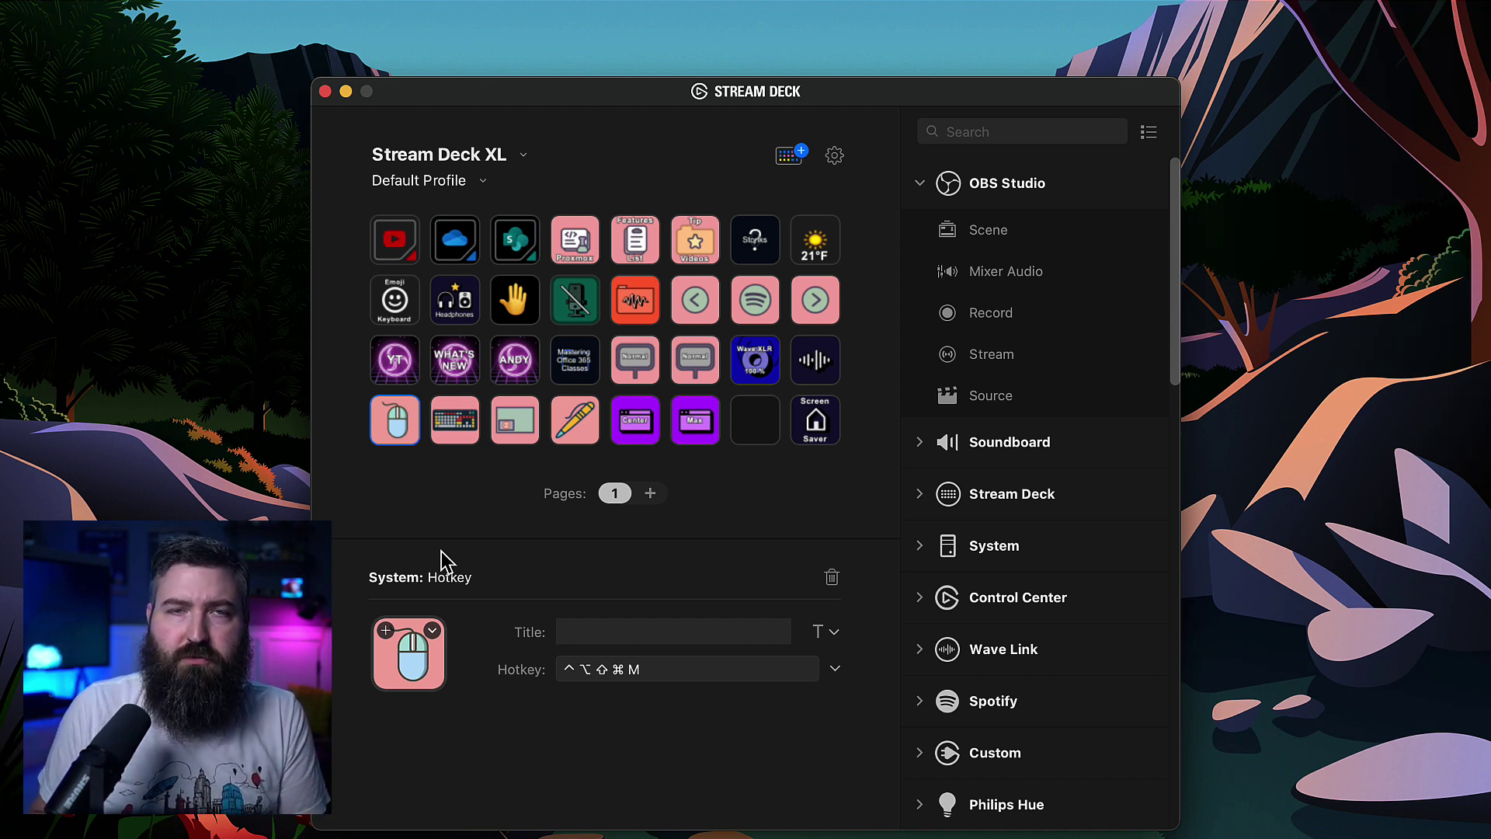
mouse_move(928, 834)
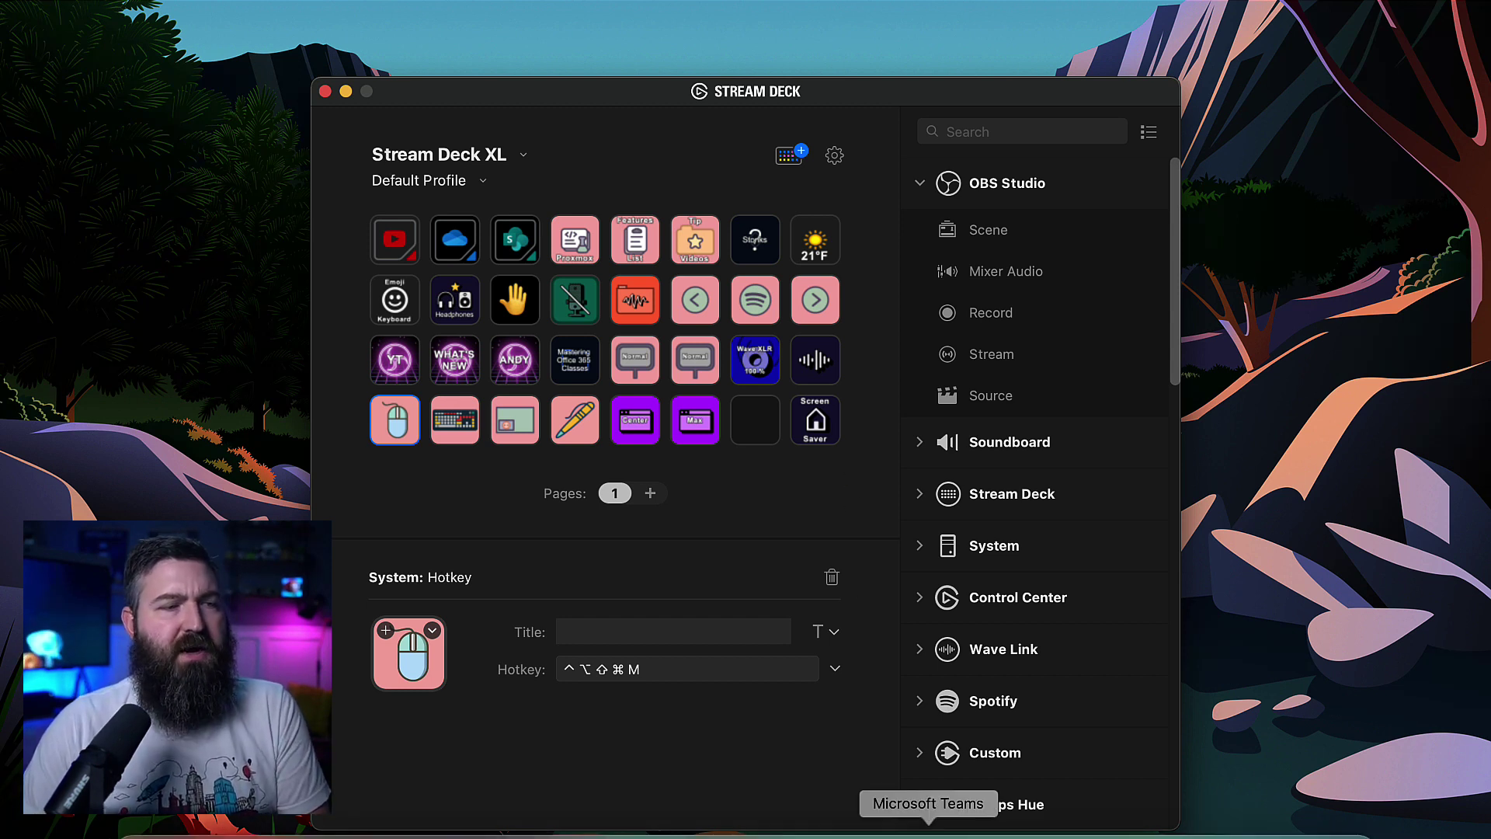
click(1058, 828)
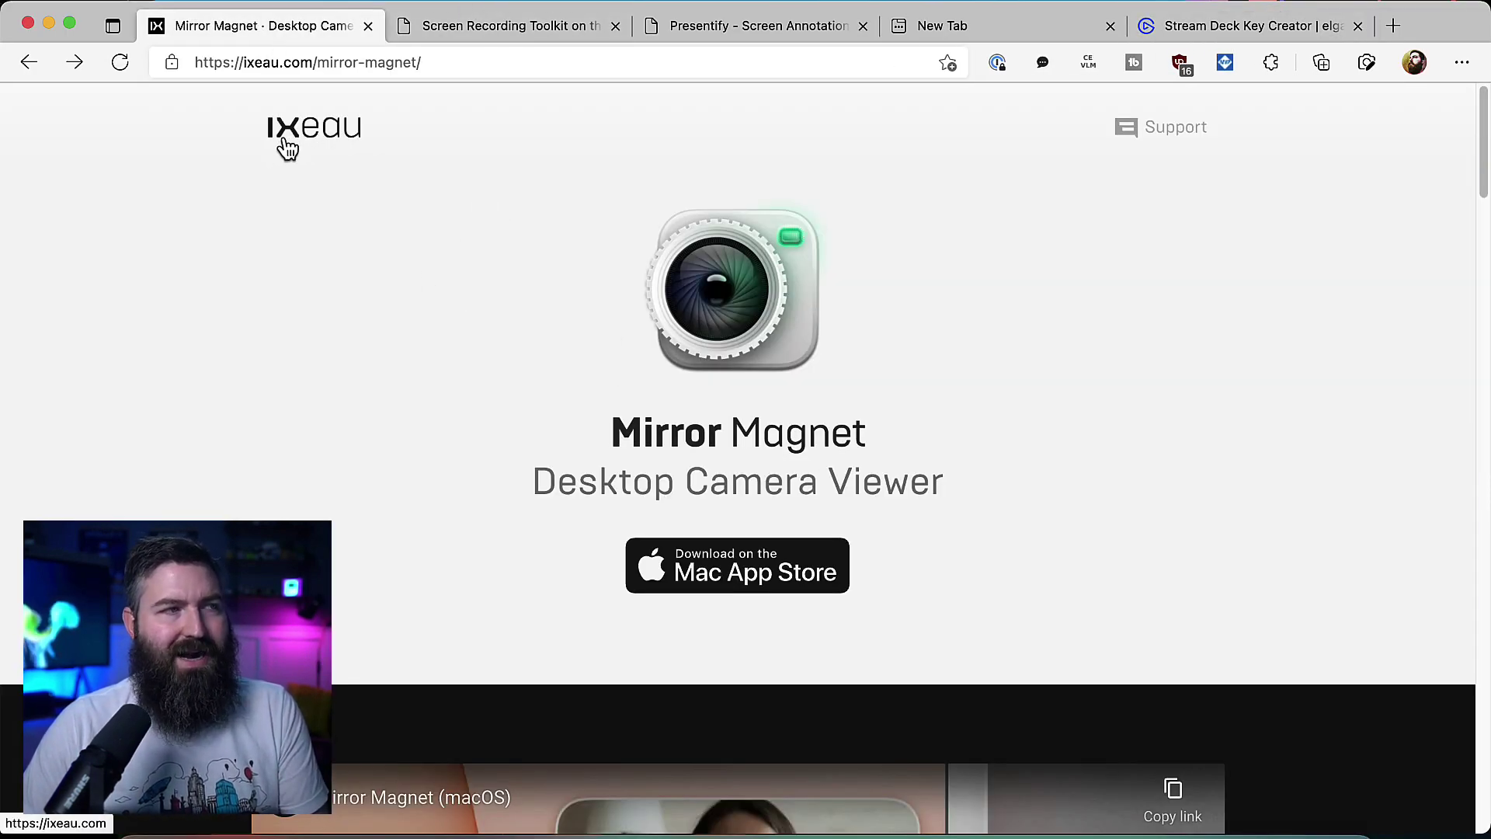
click(261, 66)
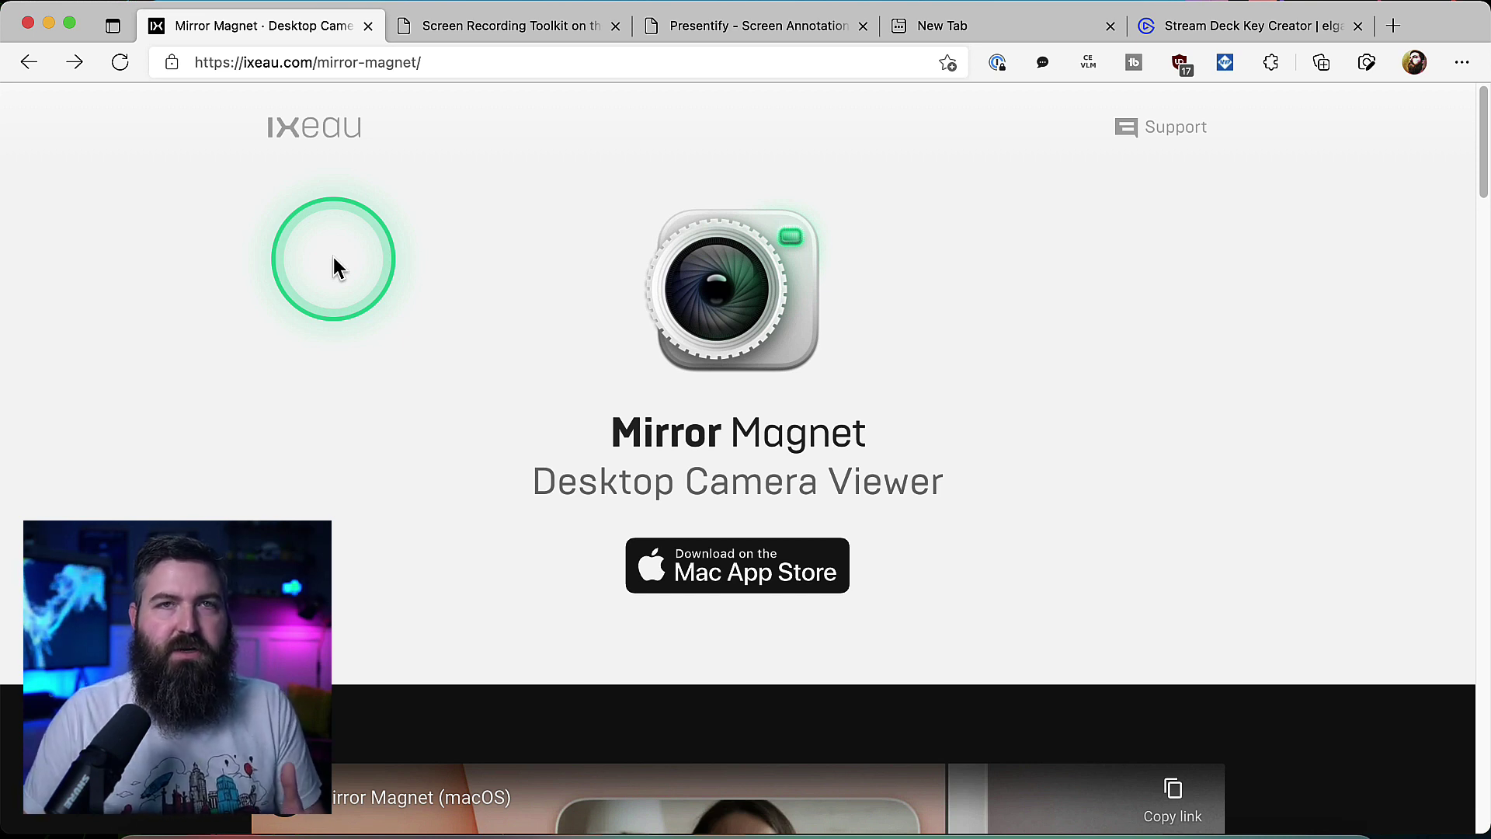
click(324, 134)
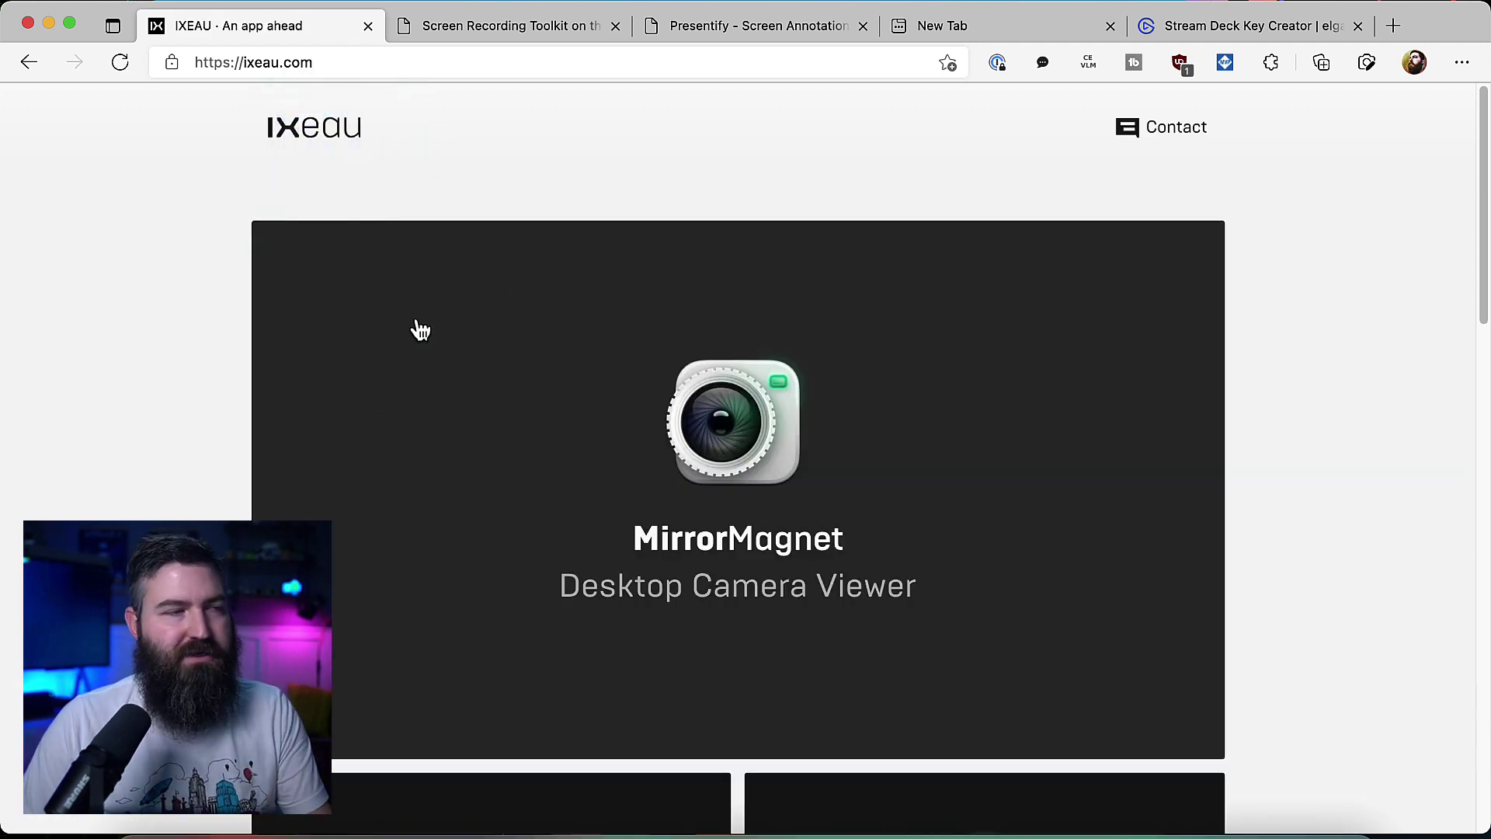
Browse the app tiles on the IXEAU home page and open the Cursor Pro page.
scroll(114, 486, down, 3)
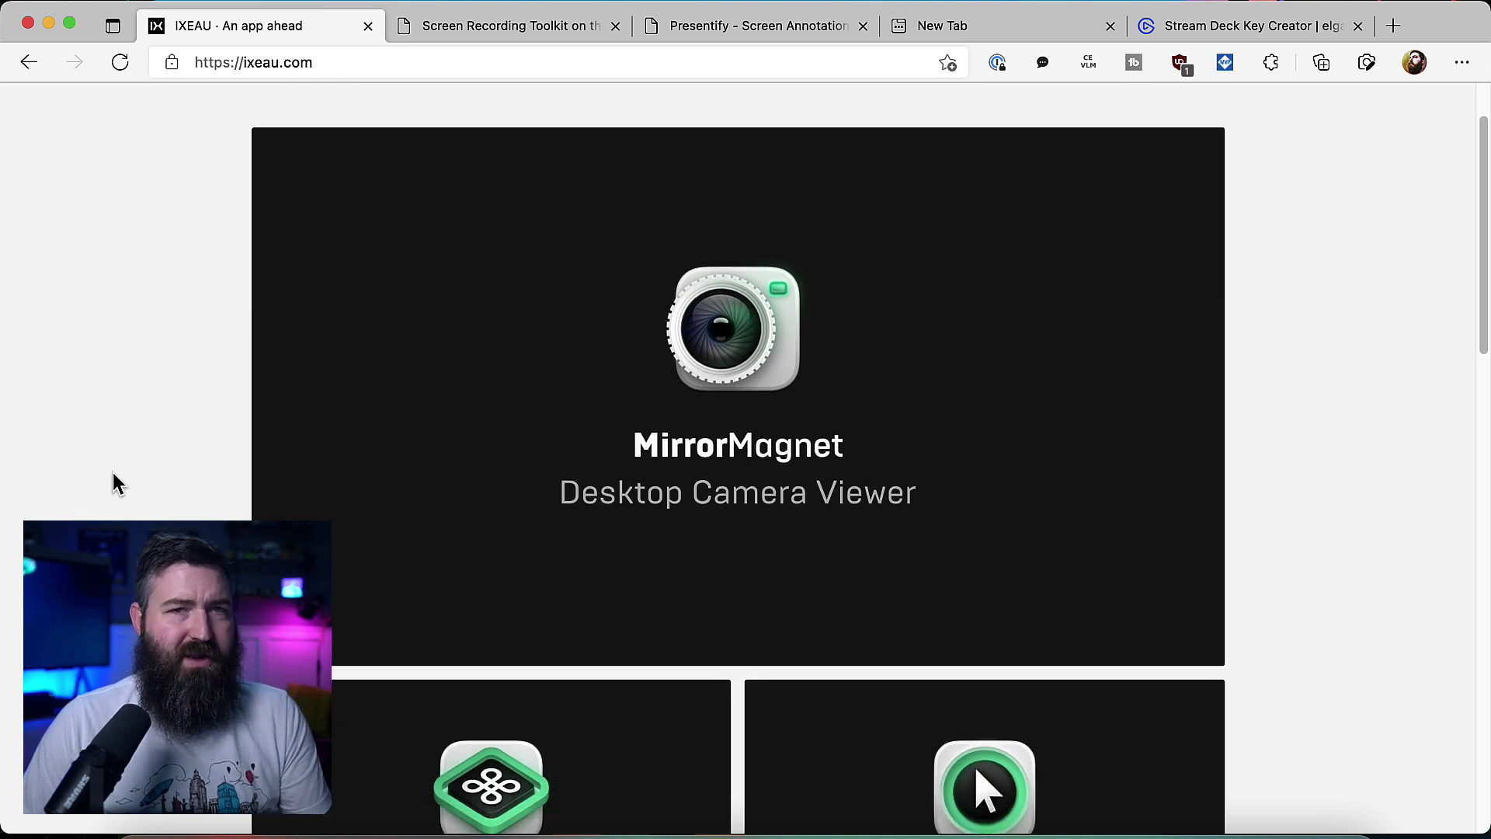
scroll(113, 484, down, 3)
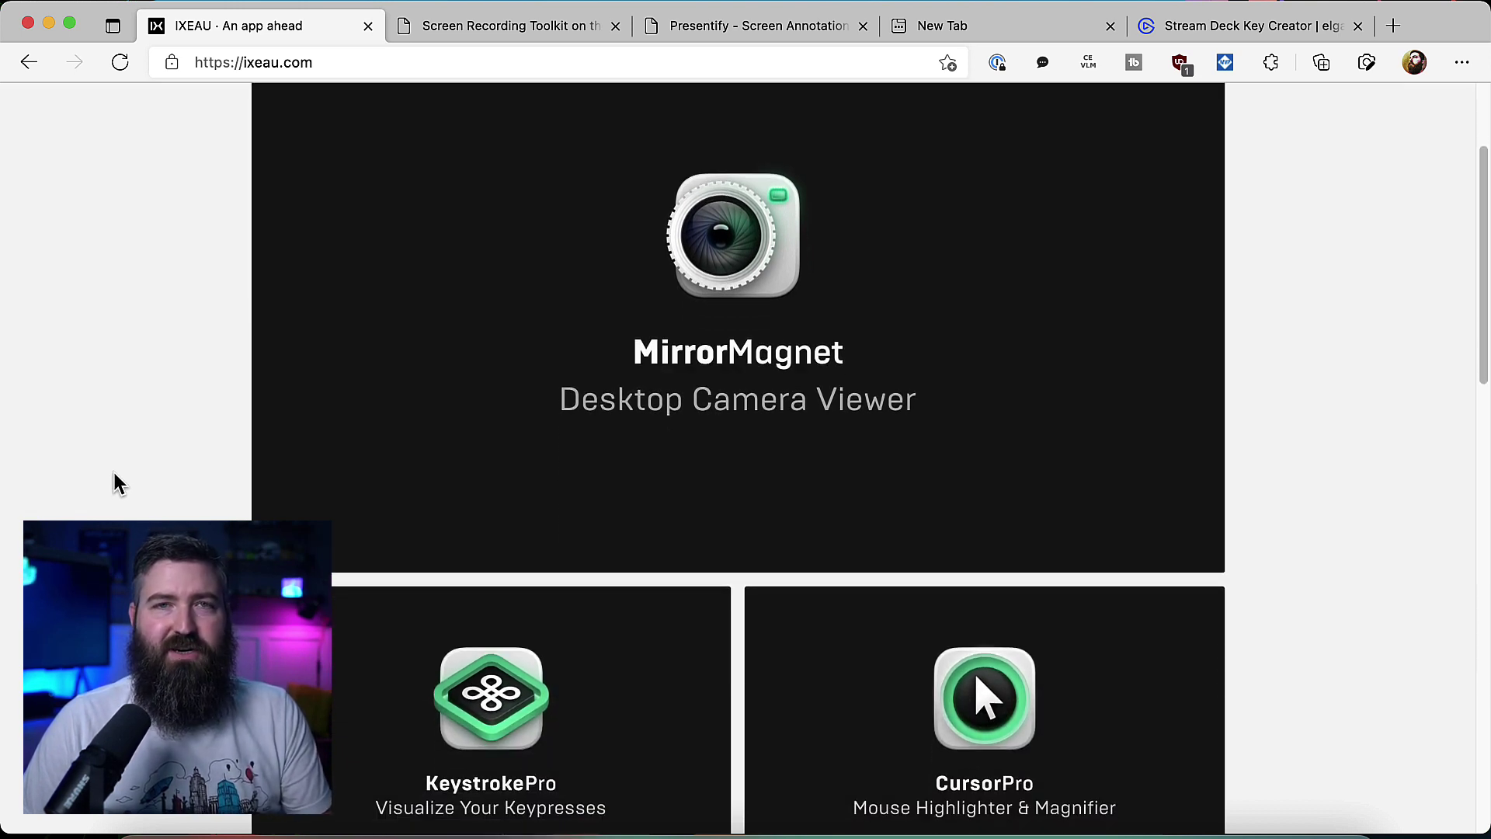
scroll(117, 484, down, 3)
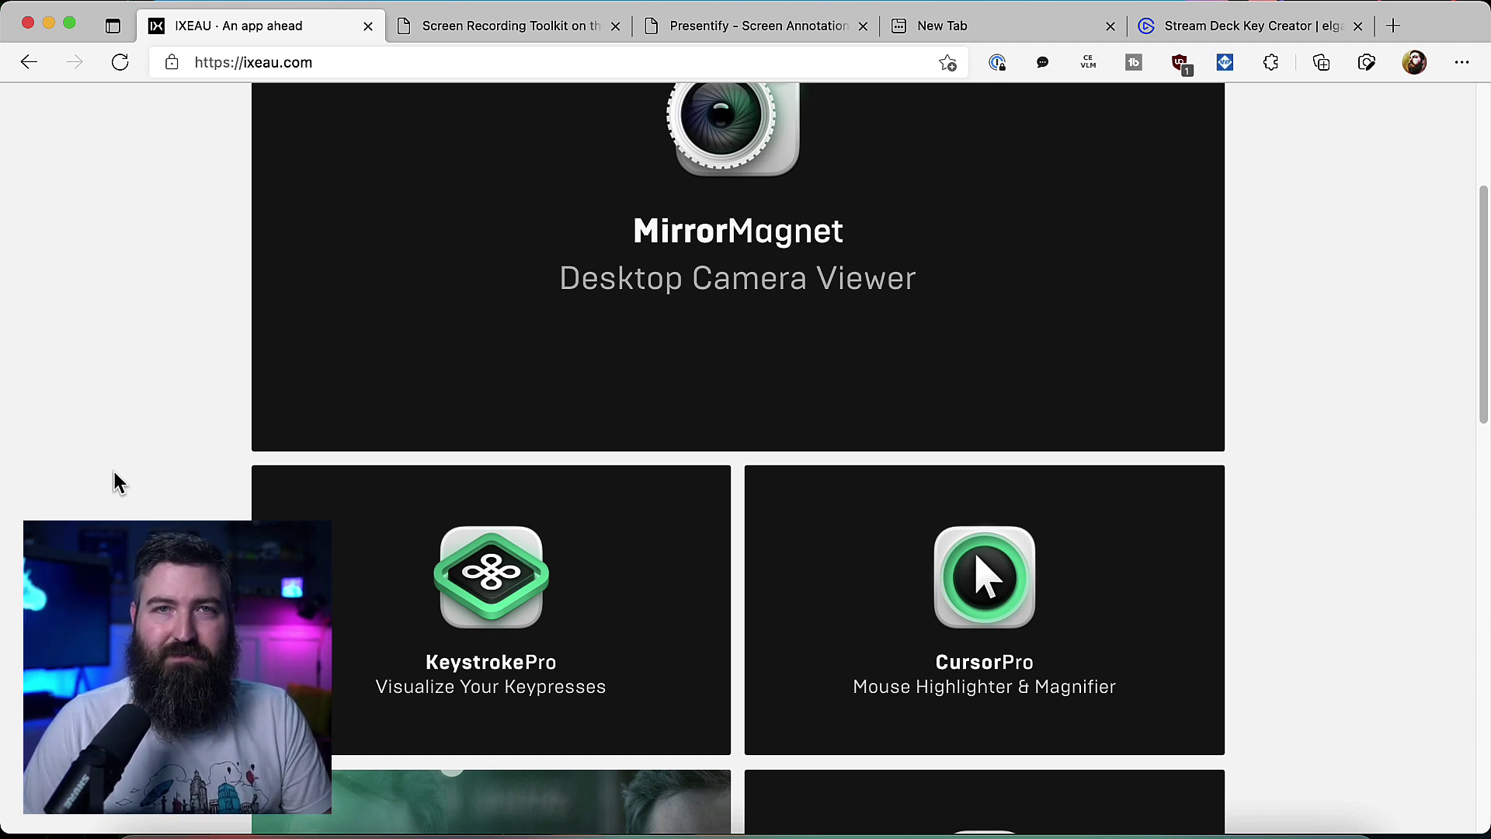
scroll(116, 483, down, 10)
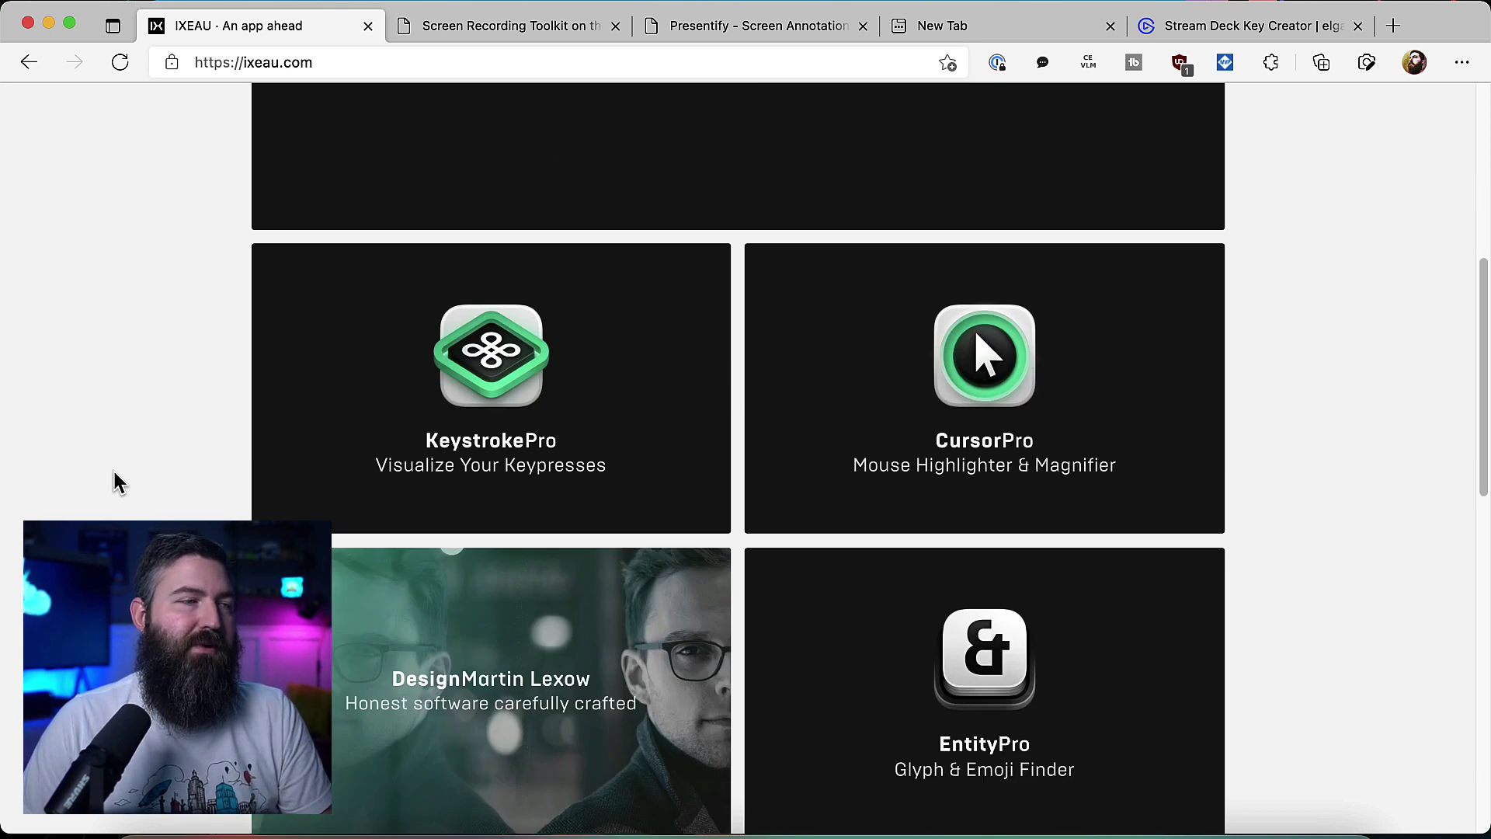
scroll(117, 483, down, 3)
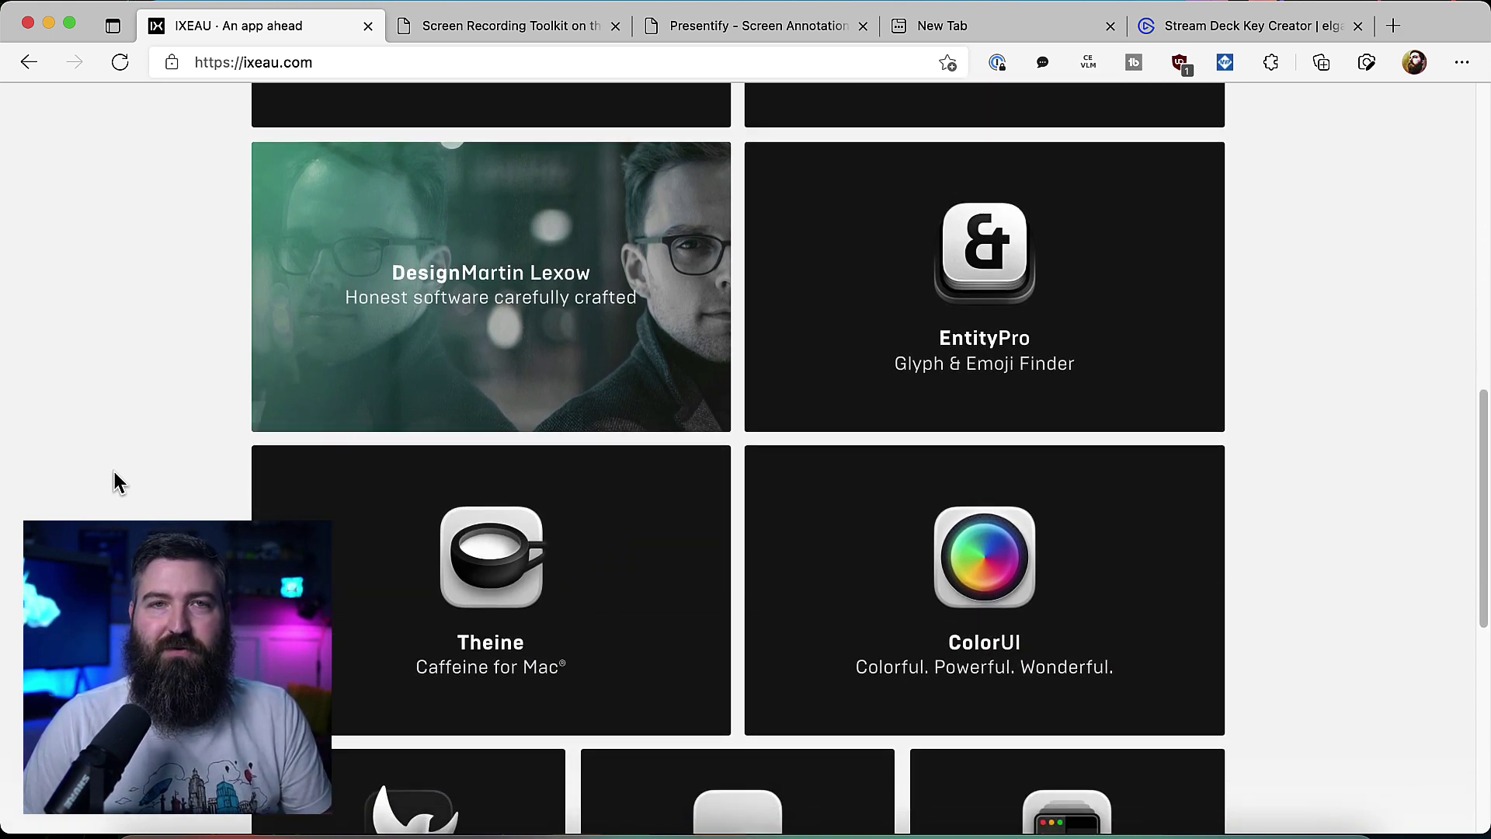
scroll(117, 483, up, 12)
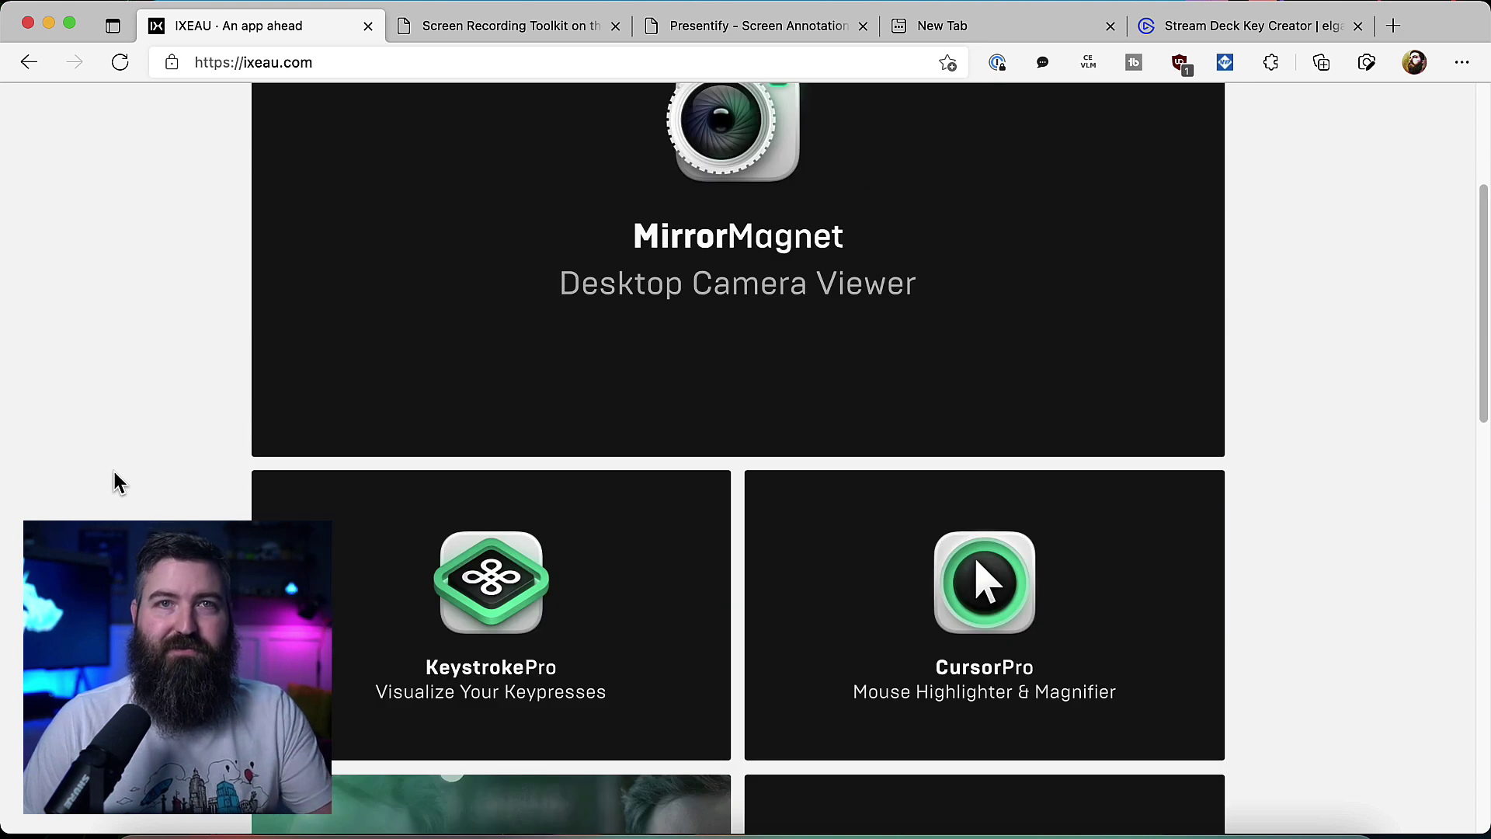
scroll(116, 483, down, 6)
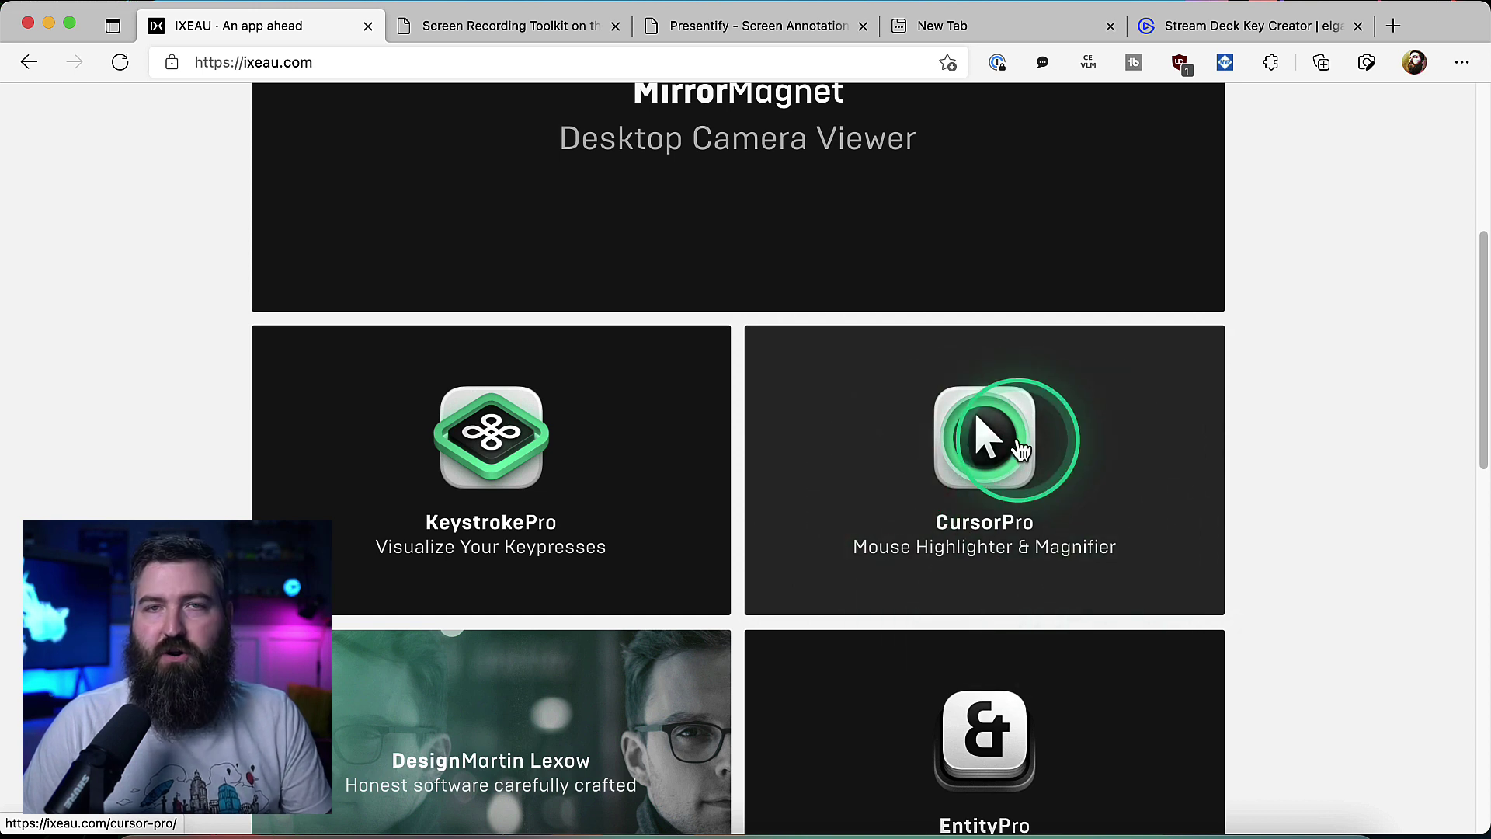
click(1020, 449)
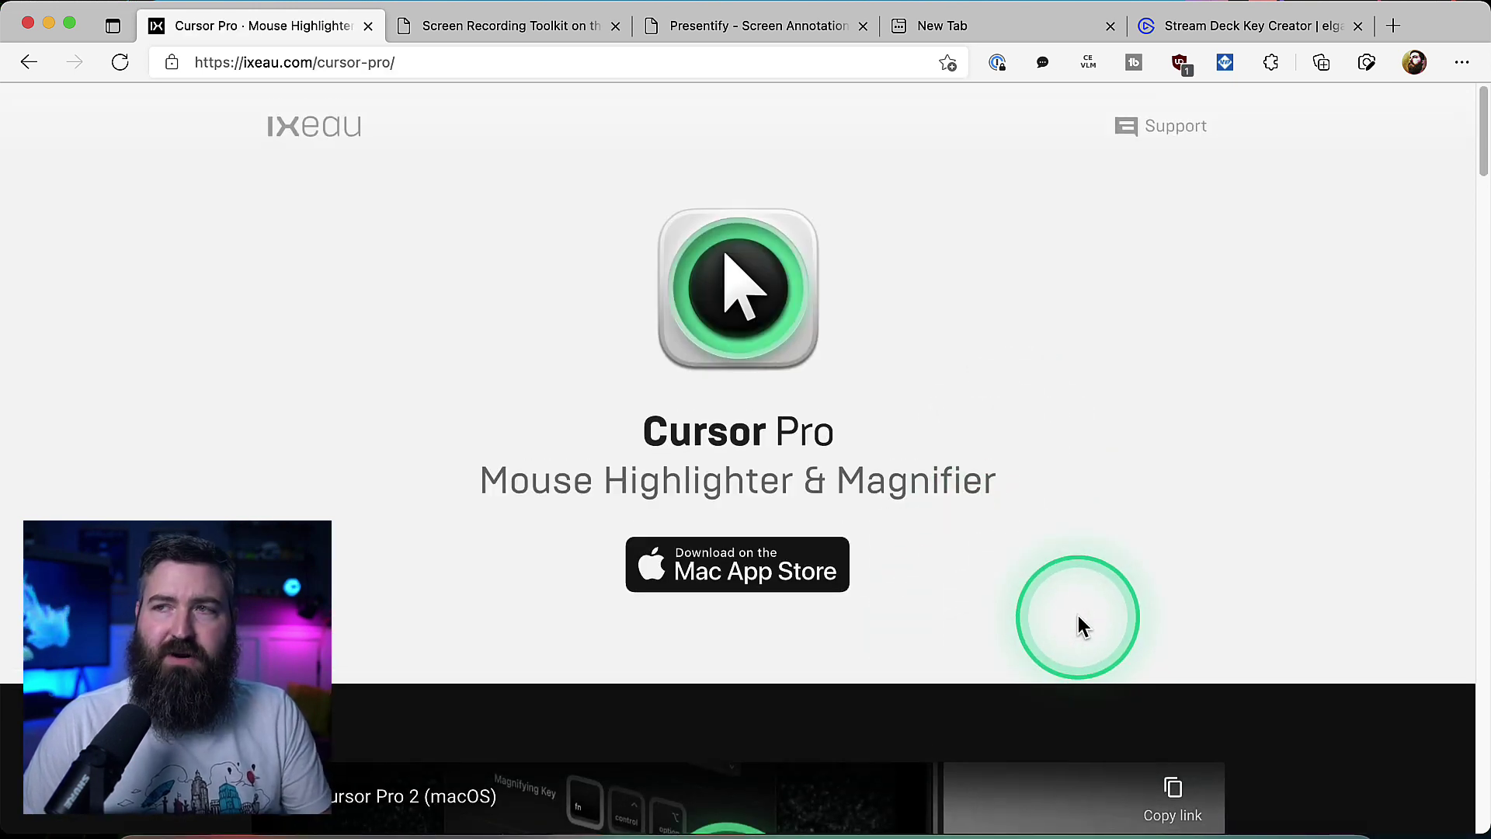
click(651, 567)
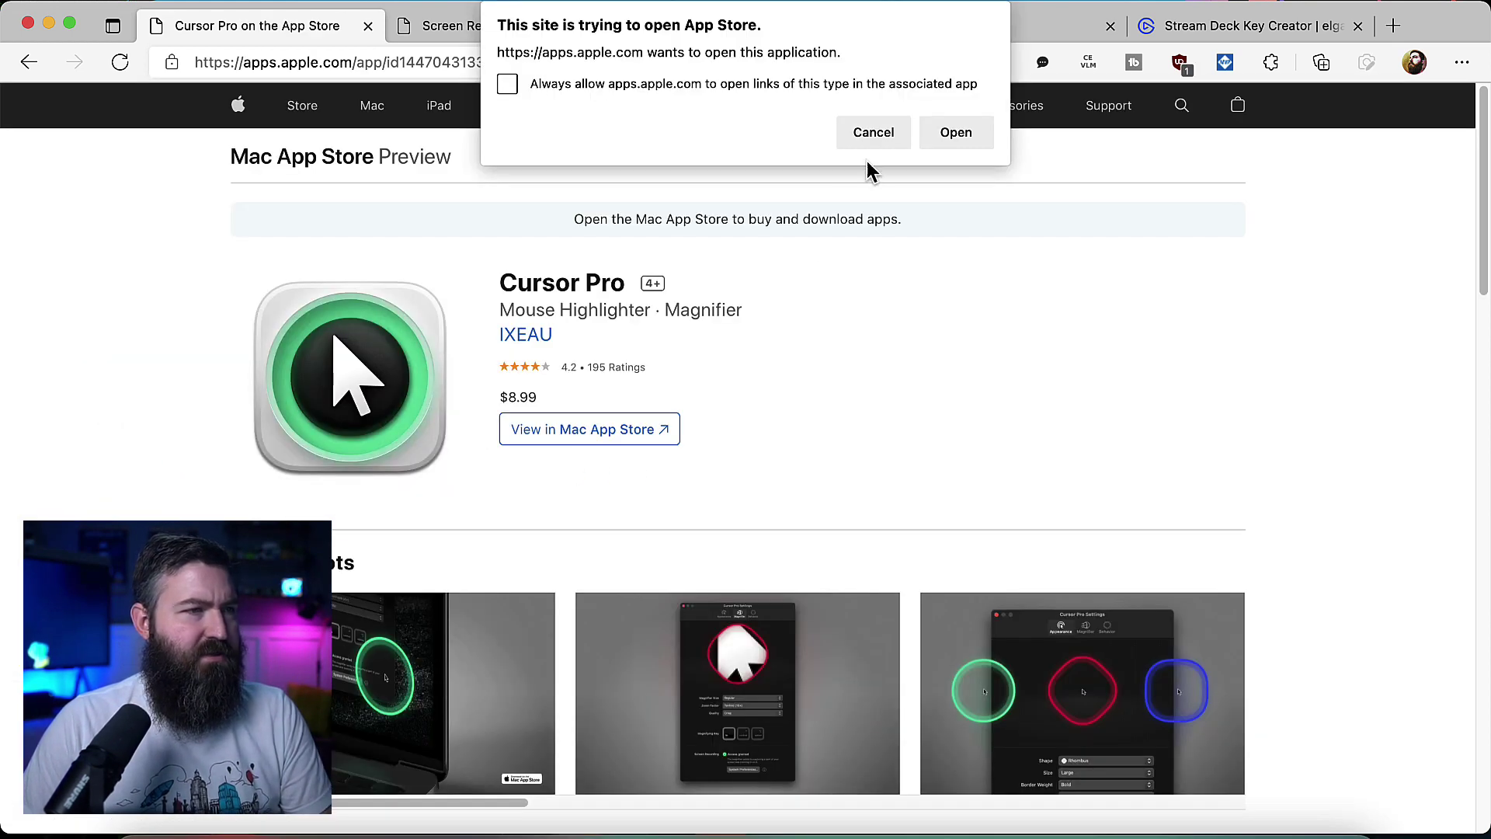
click(871, 136)
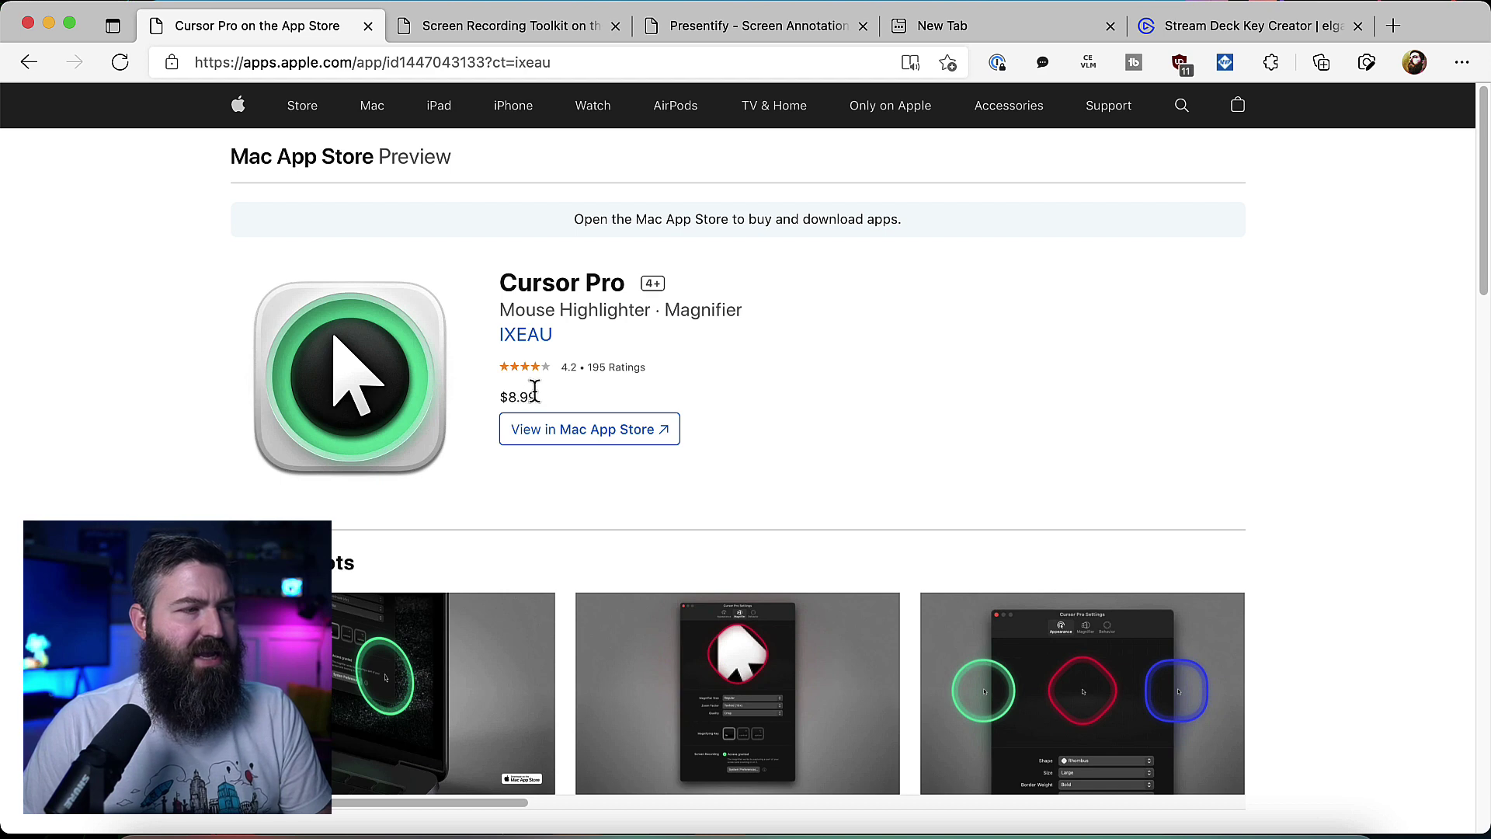
key(ctrl)
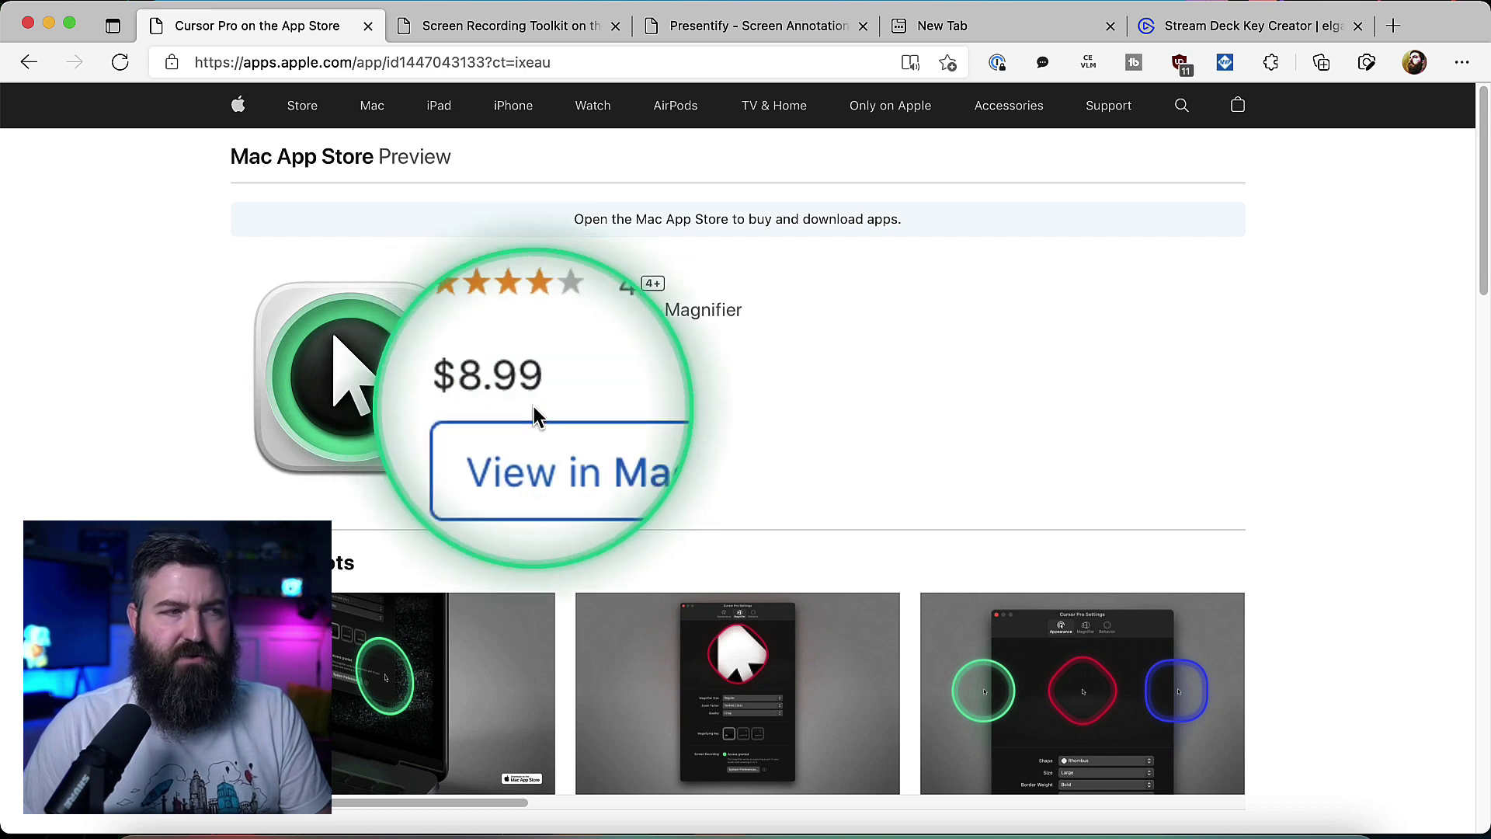
key(super+bracketleft)
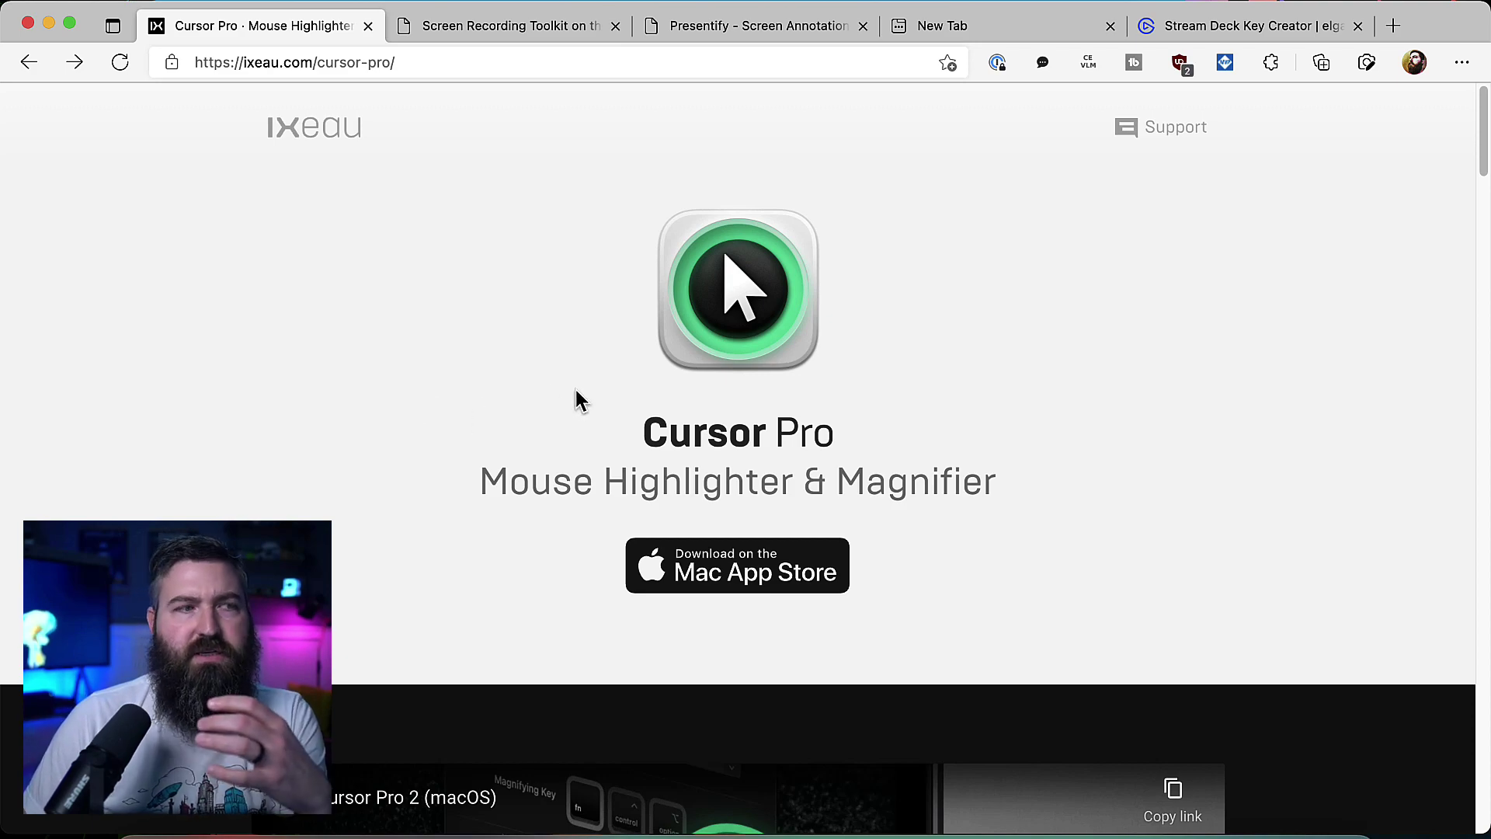
Read through the Cursor Pro page's description, ratings and screenshots.
scroll(573, 401, down, 15)
scroll(503, 452, down, 15)
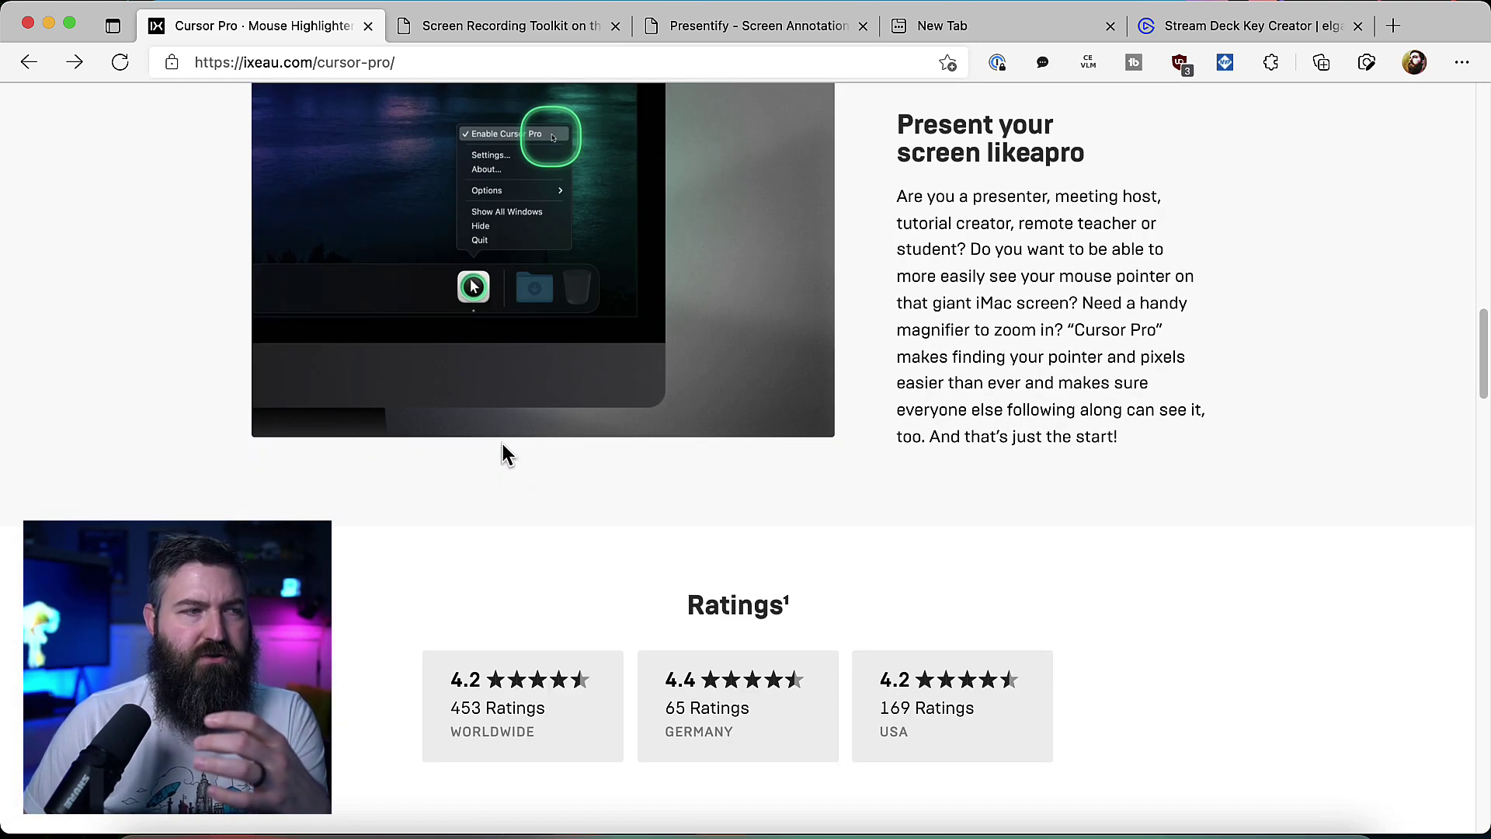
scroll(502, 452, down, 5)
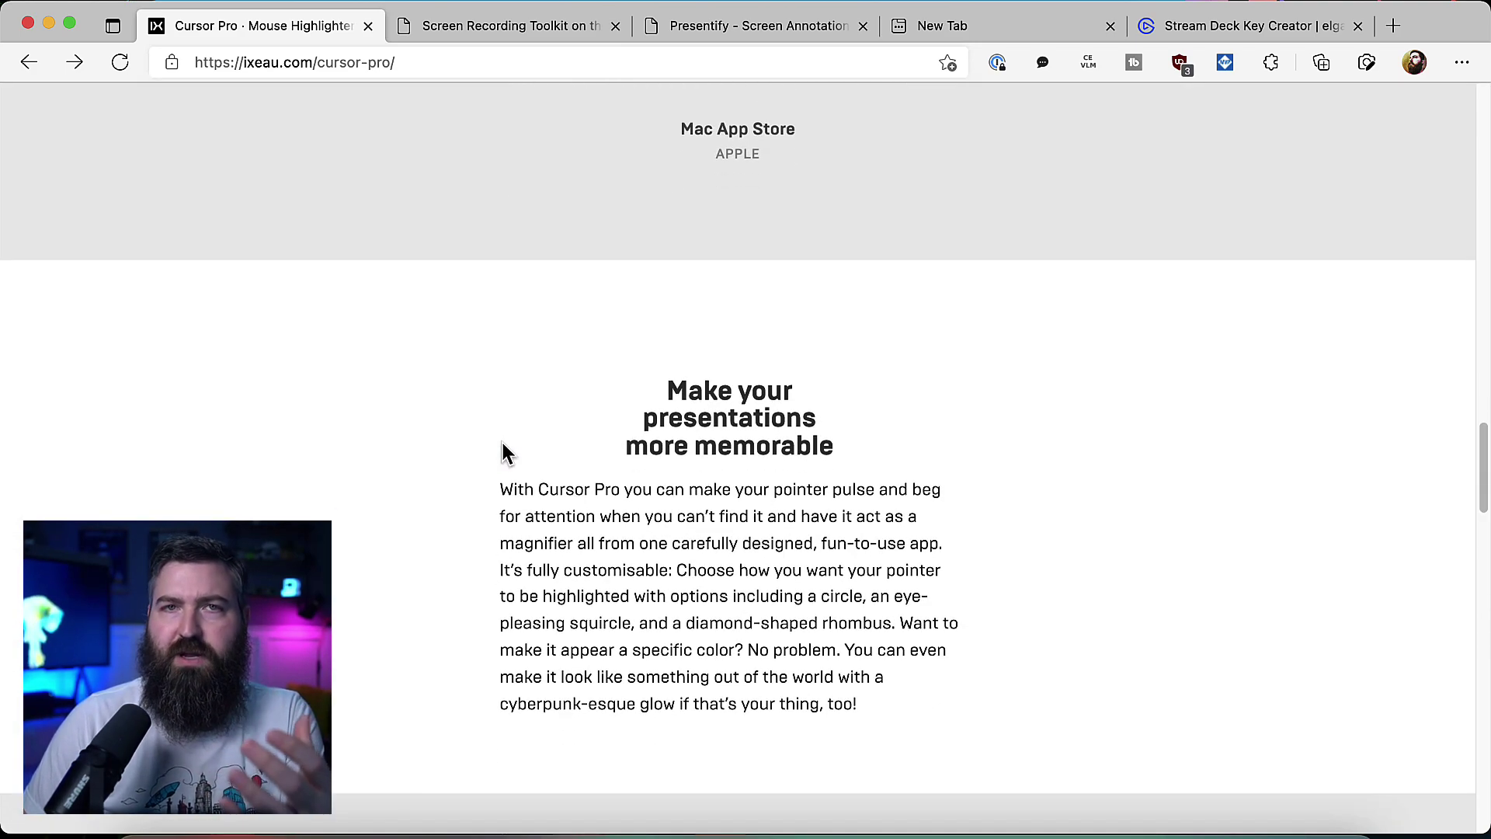
scroll(502, 440, down, 5)
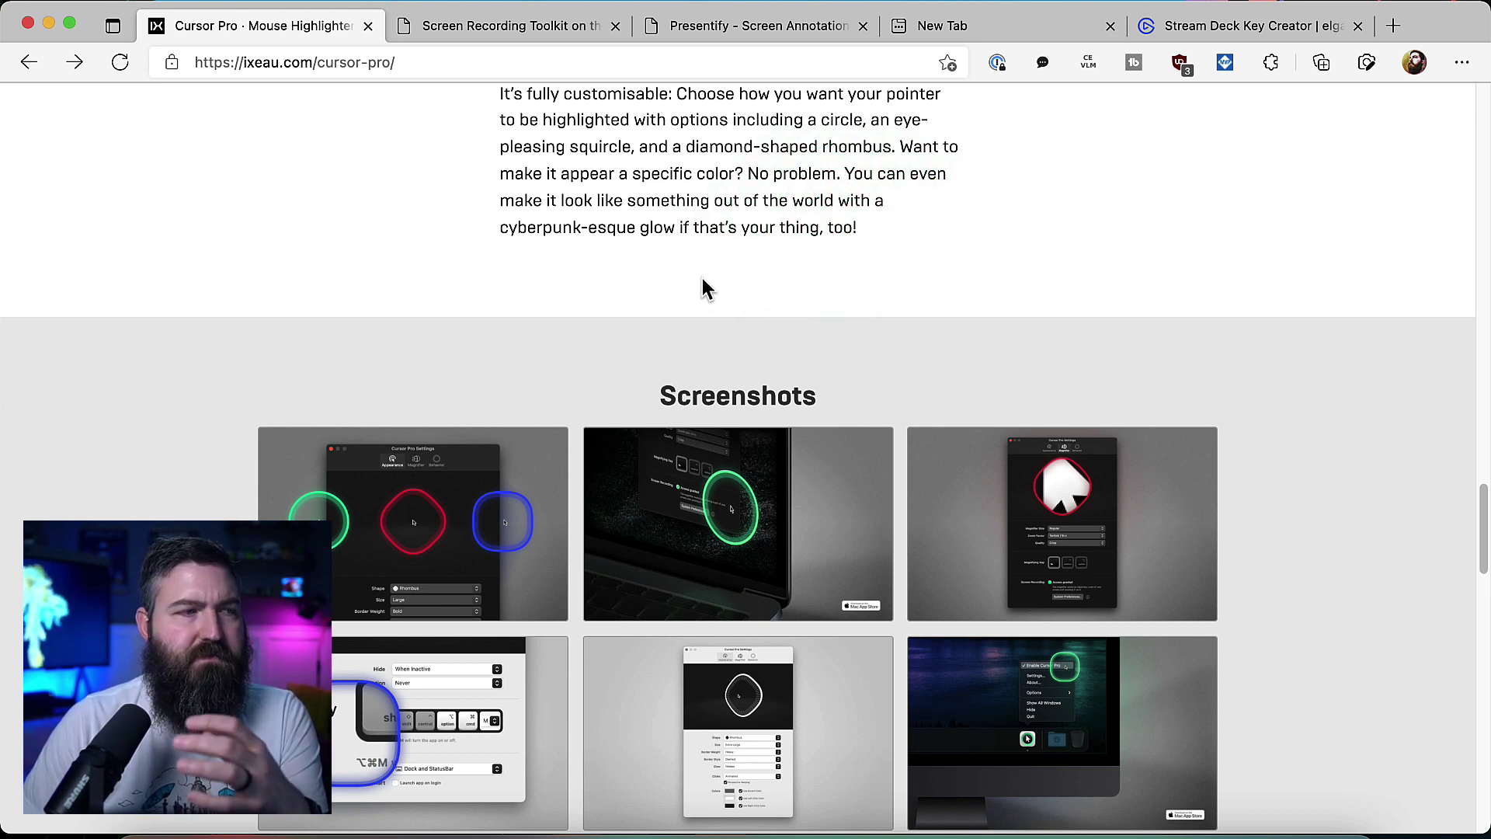
scroll(702, 283, down, 6)
scroll(702, 280, up, 2)
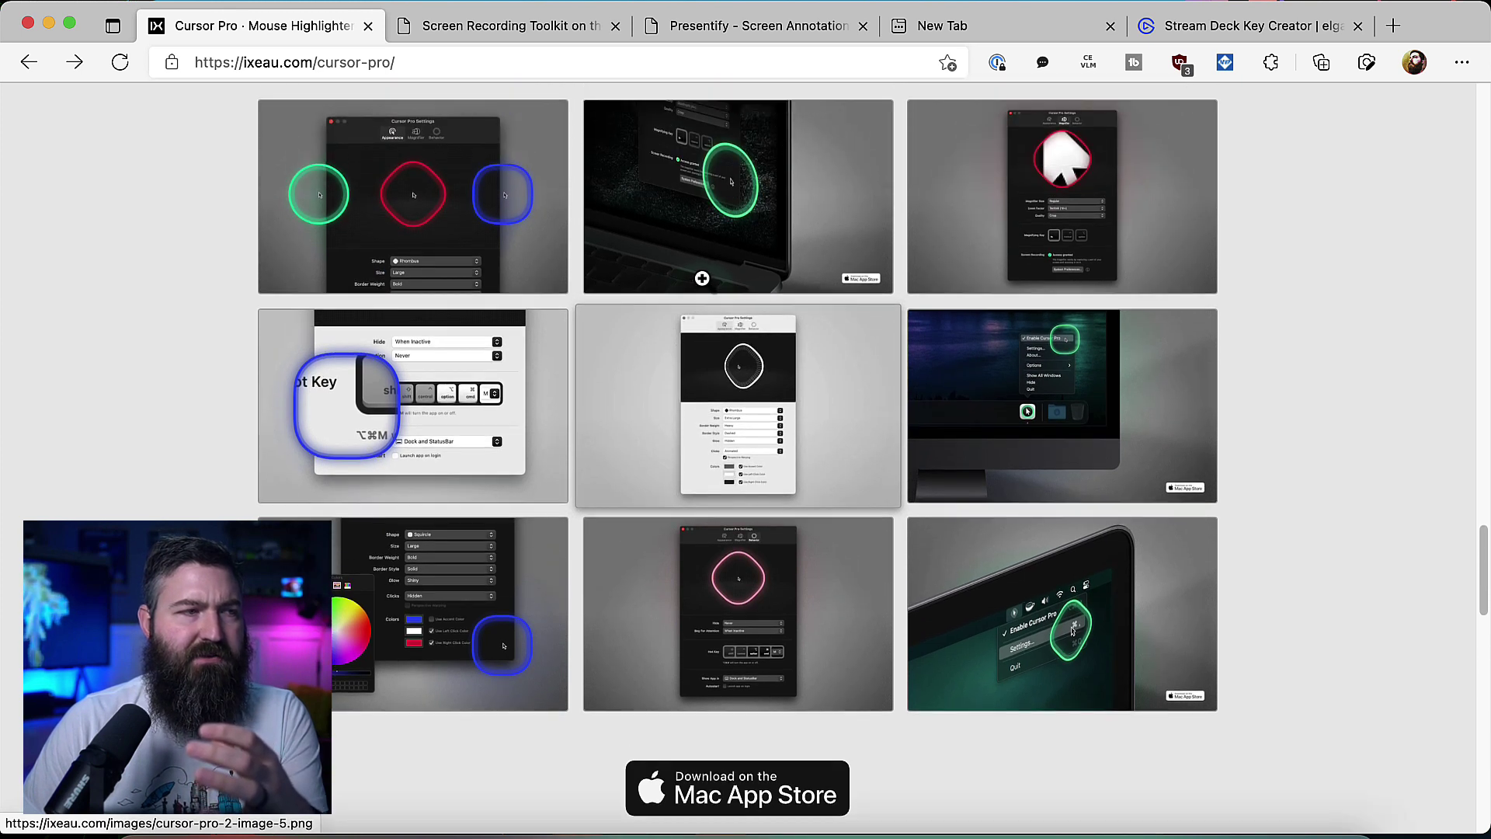
scroll(702, 278, up, 1)
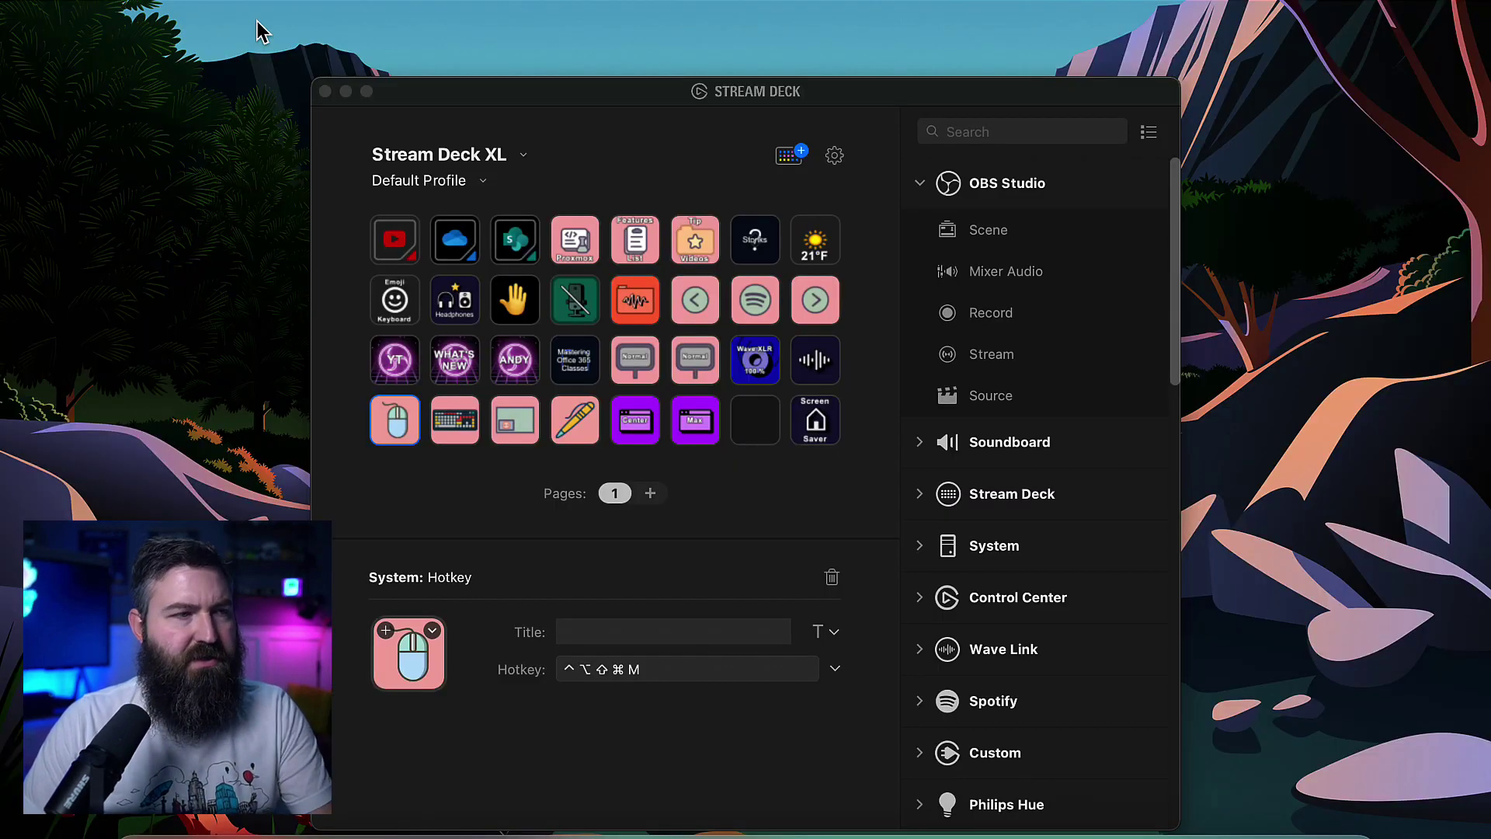
click(449, 93)
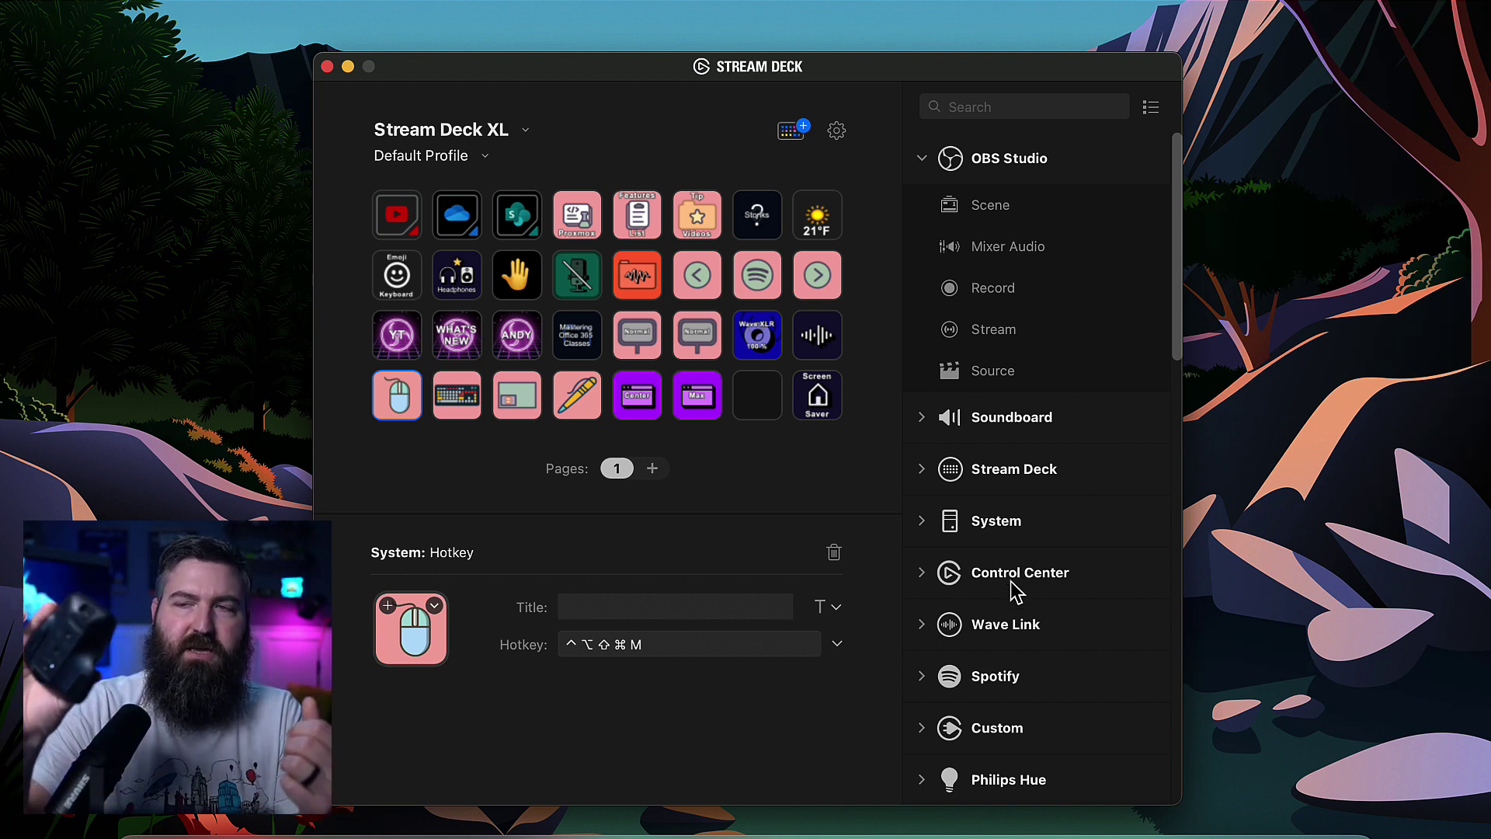
scroll(1016, 594, down, 1)
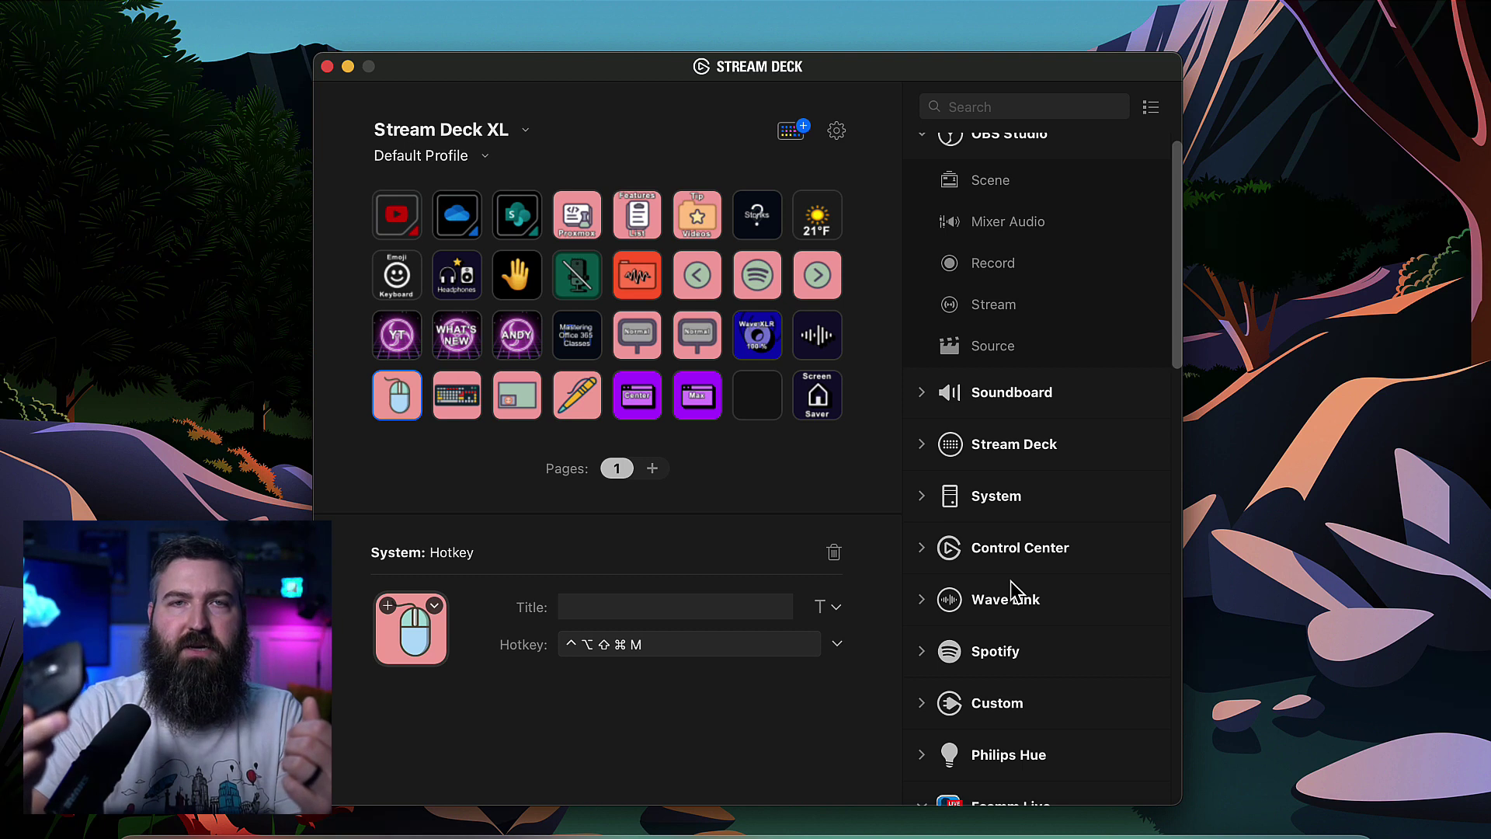
scroll(1013, 586, down, 1)
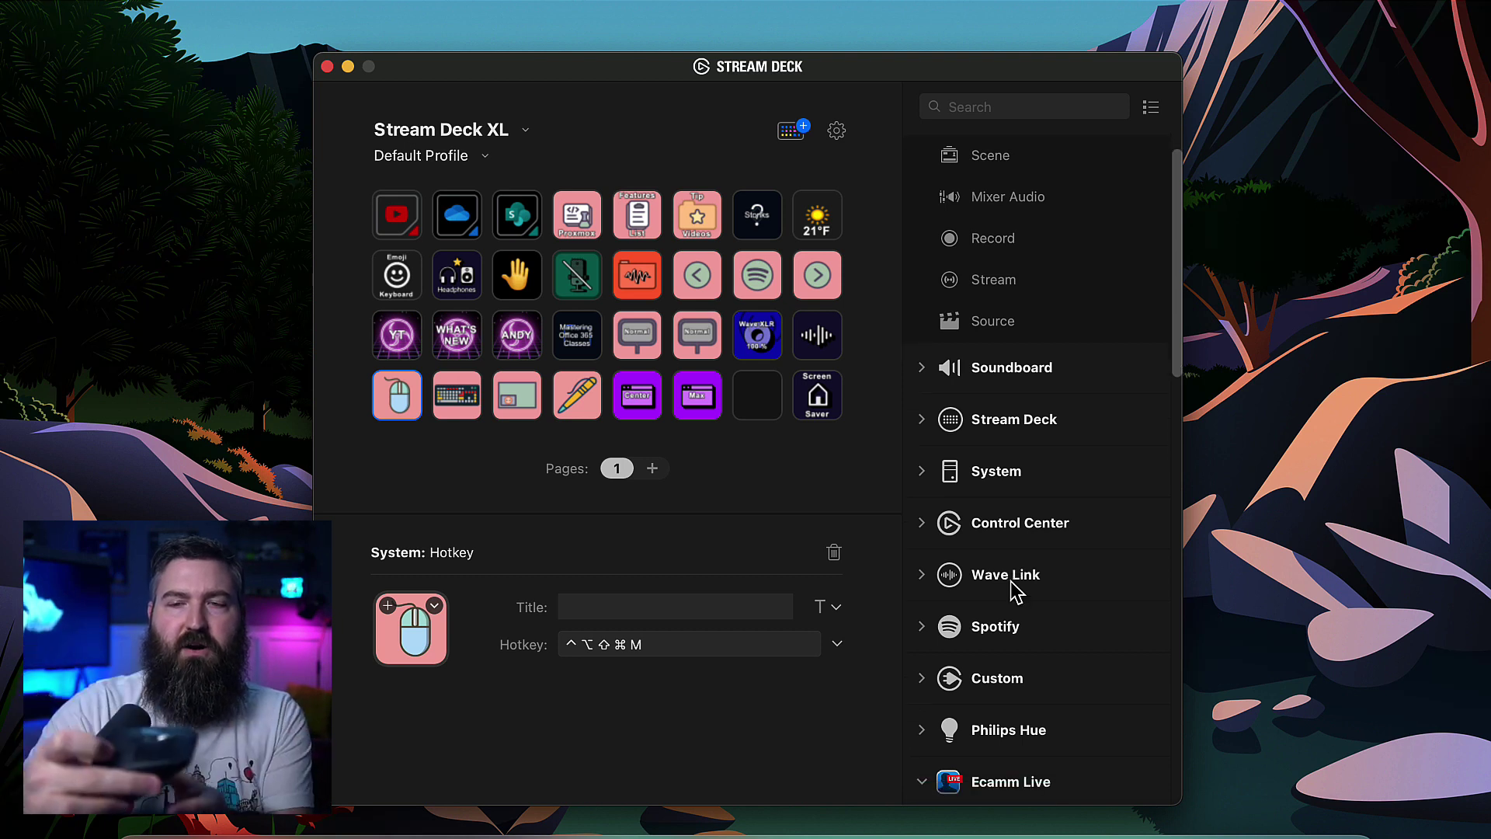
scroll(1015, 592, up, 1)
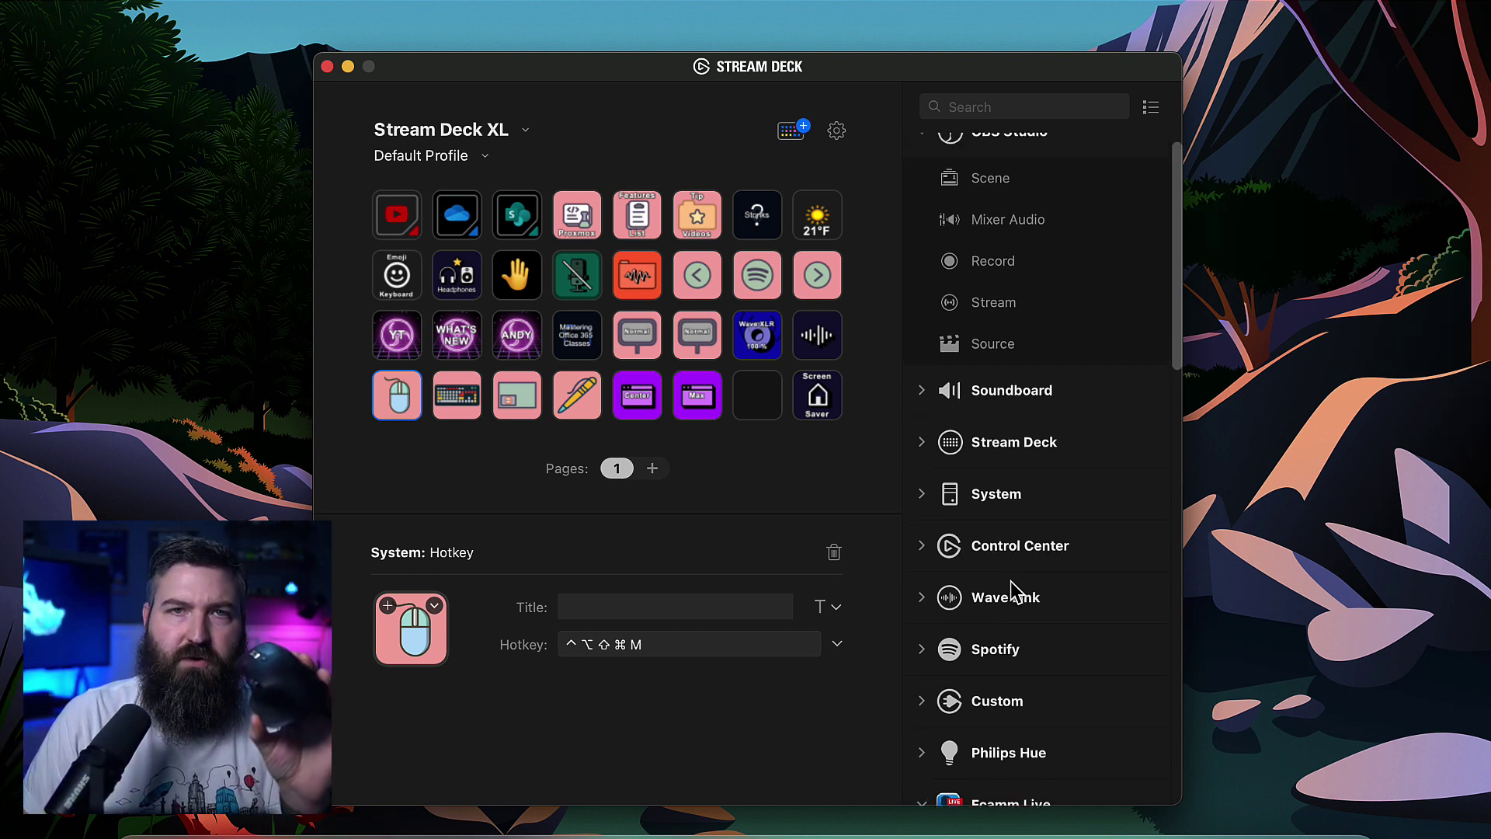
scroll(1014, 591, up, 1)
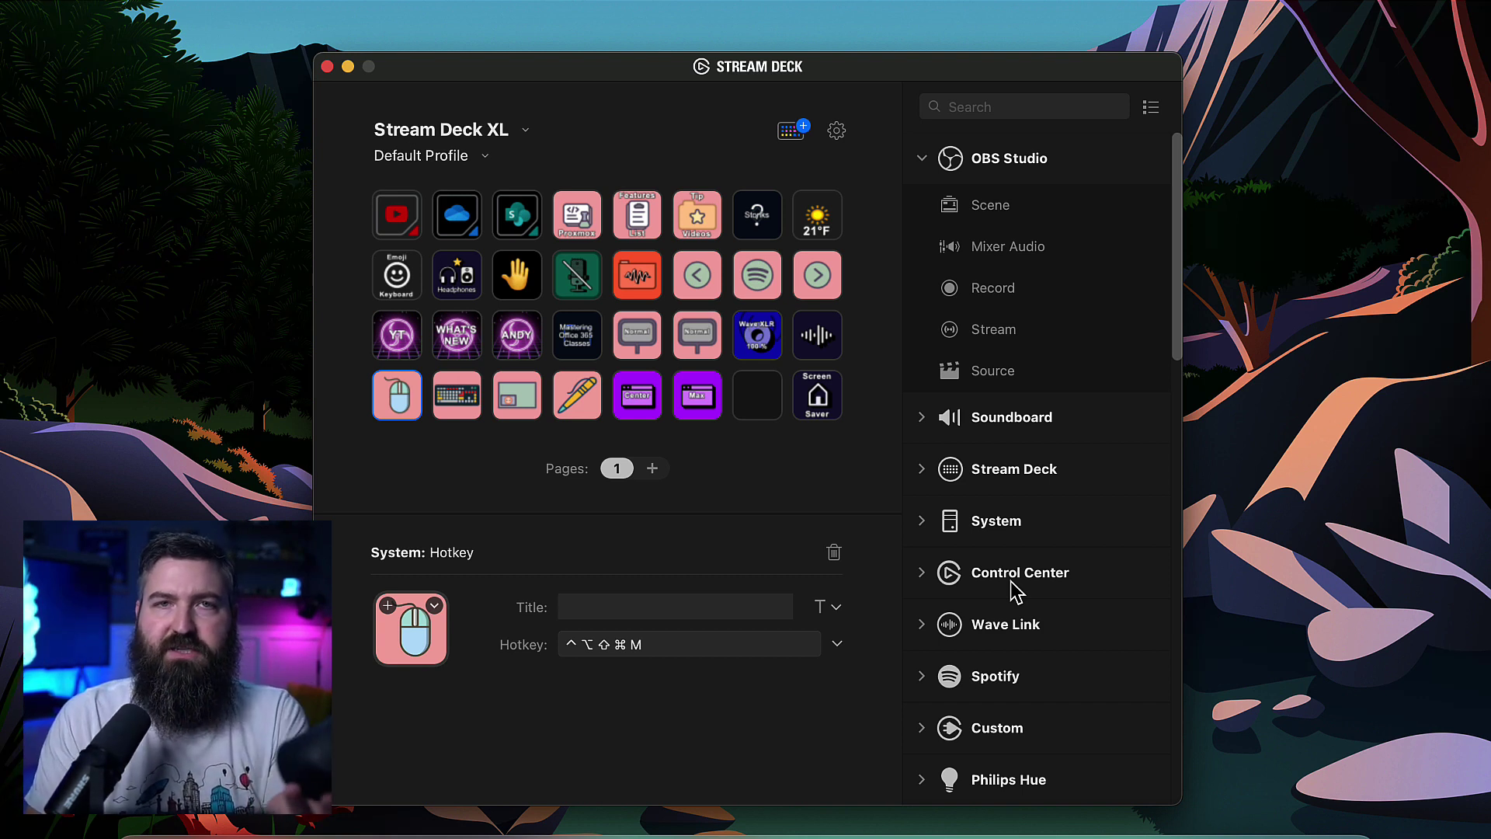
scroll(1014, 591, down, 2)
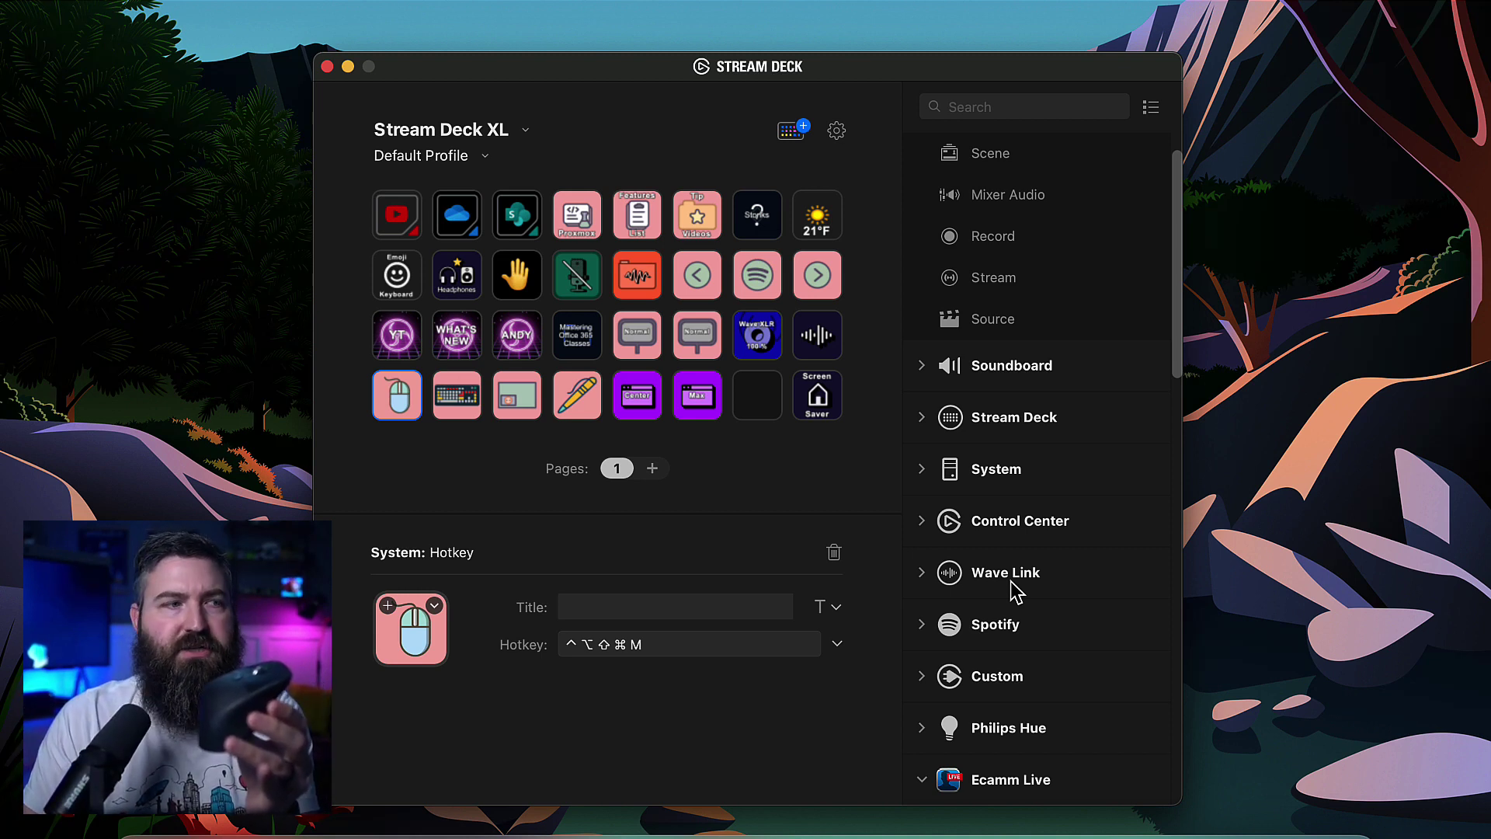
scroll(1016, 591, up, 1)
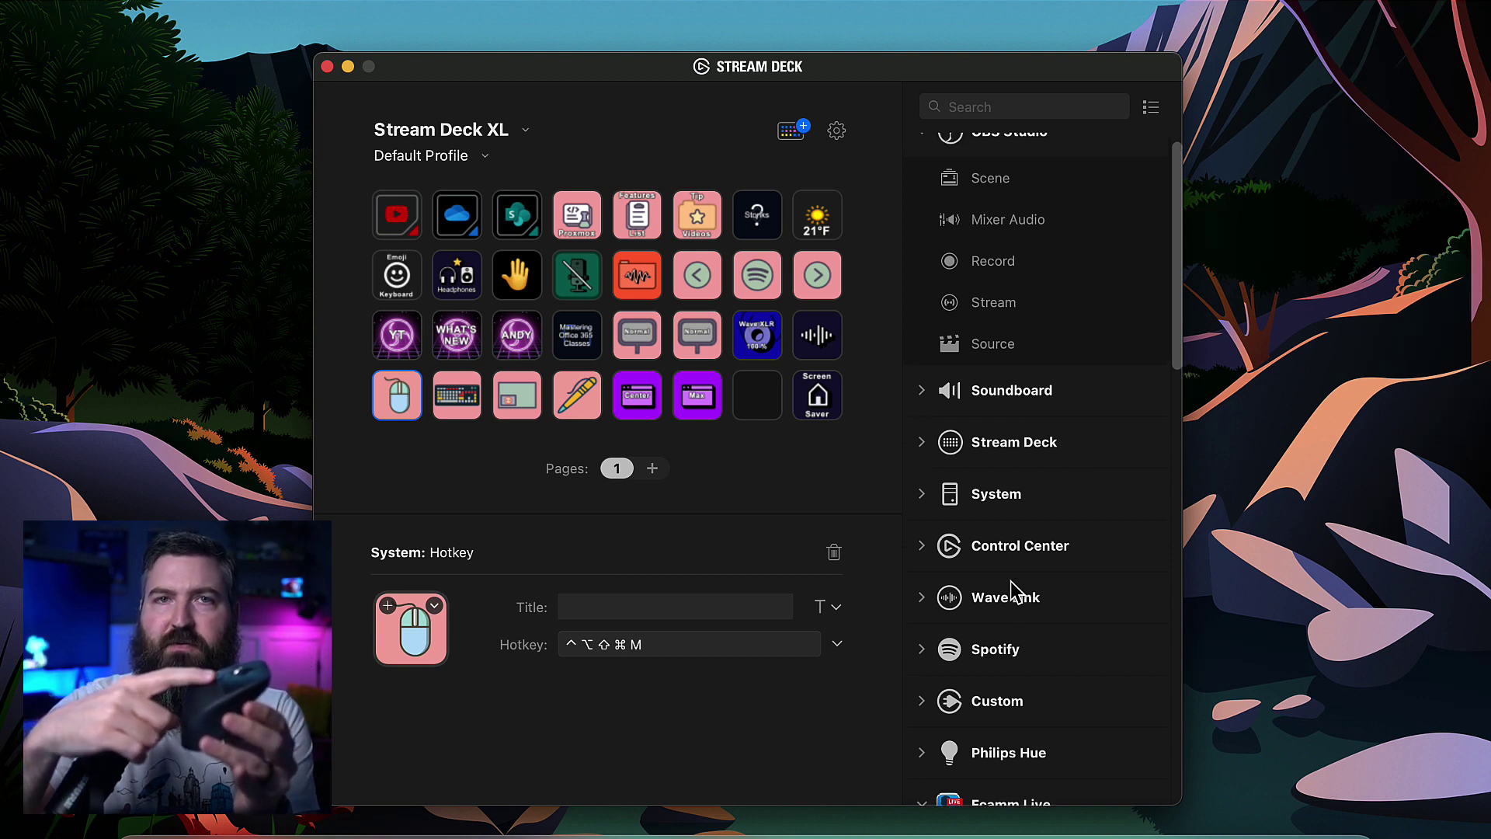
scroll(1013, 592, up, 1)
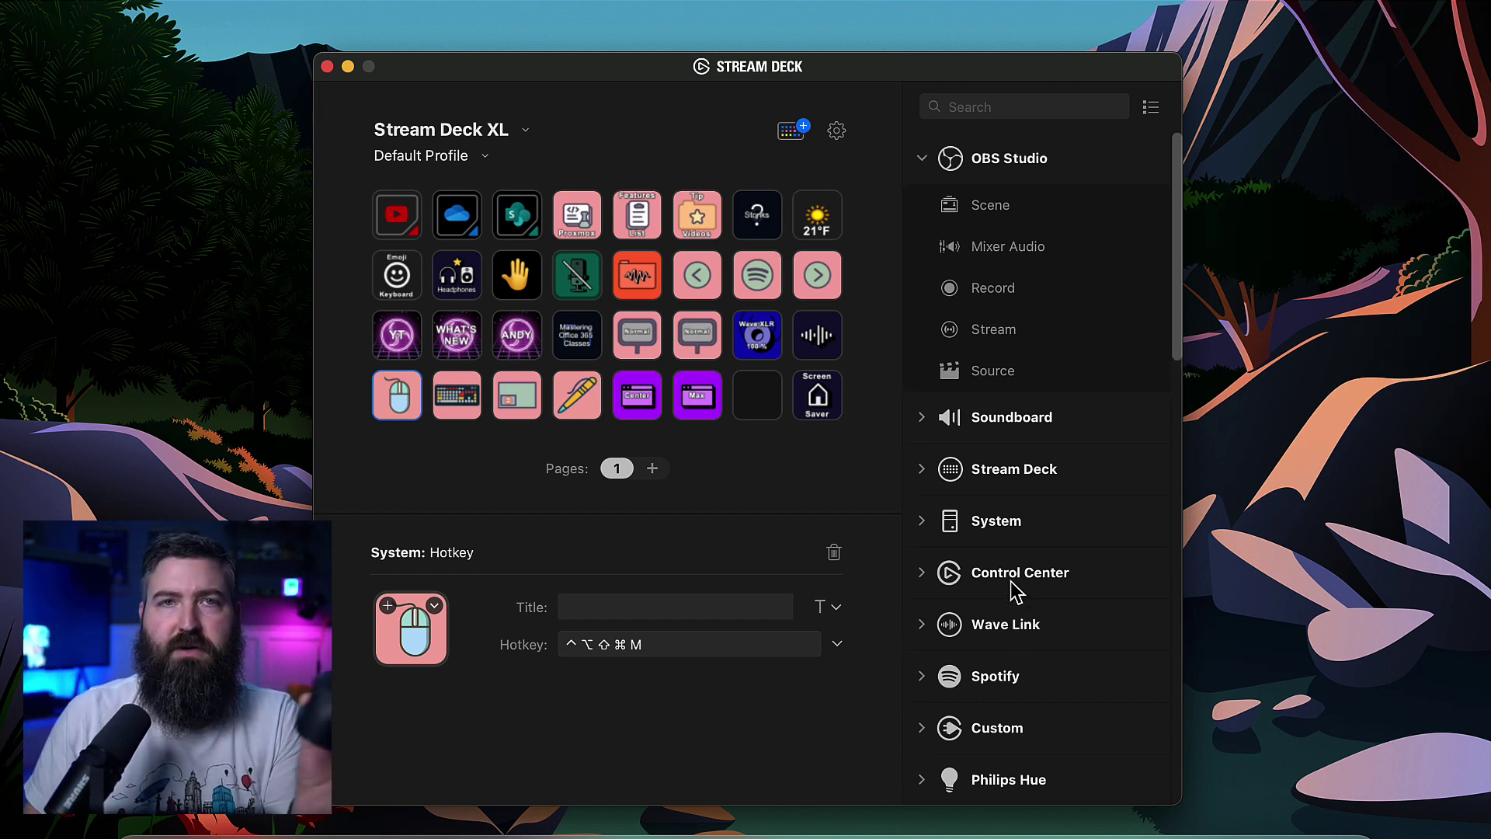
scroll(1013, 593, down, 2)
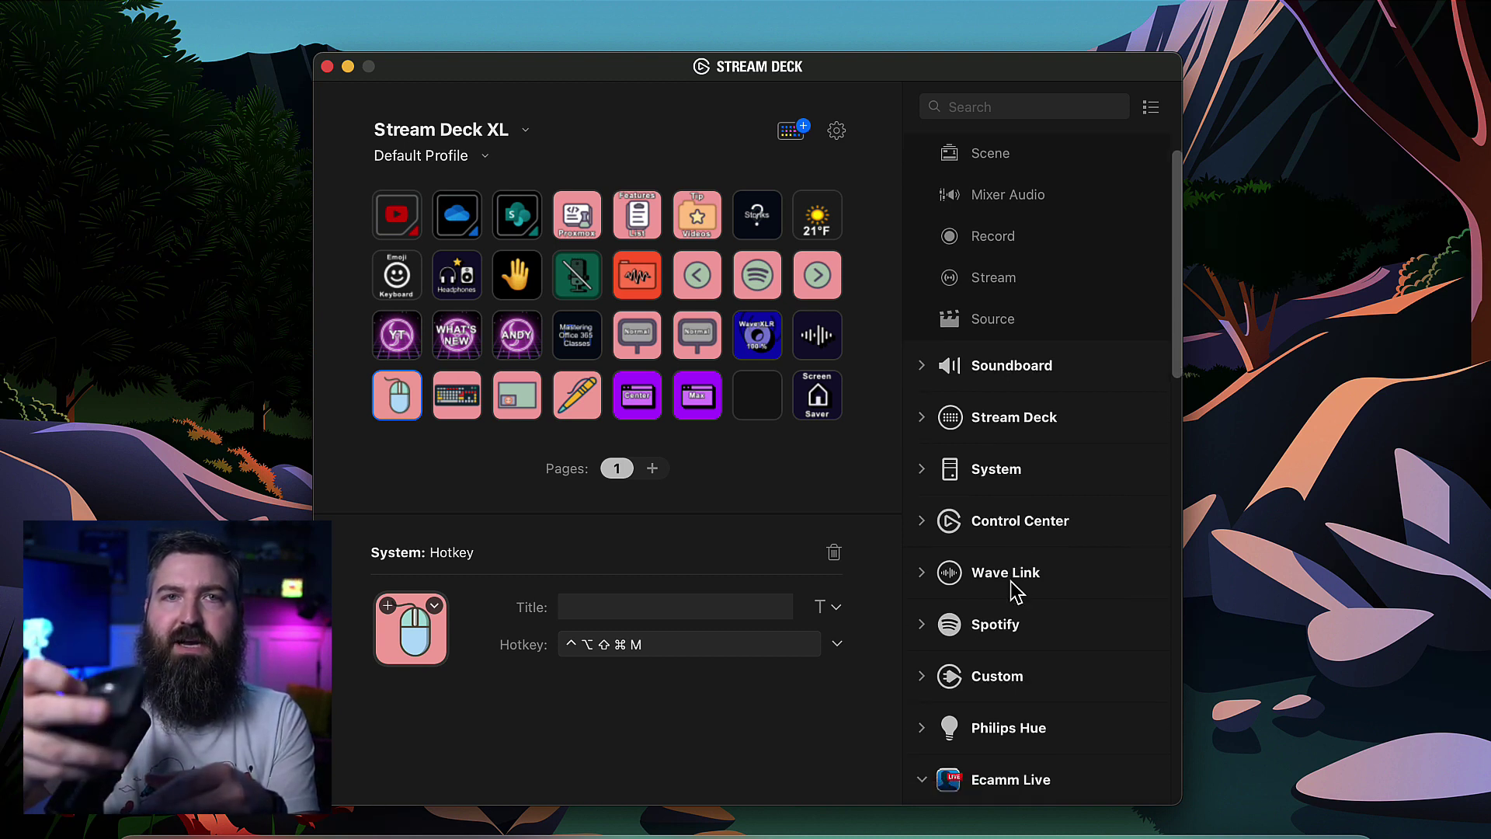
click(1011, 582)
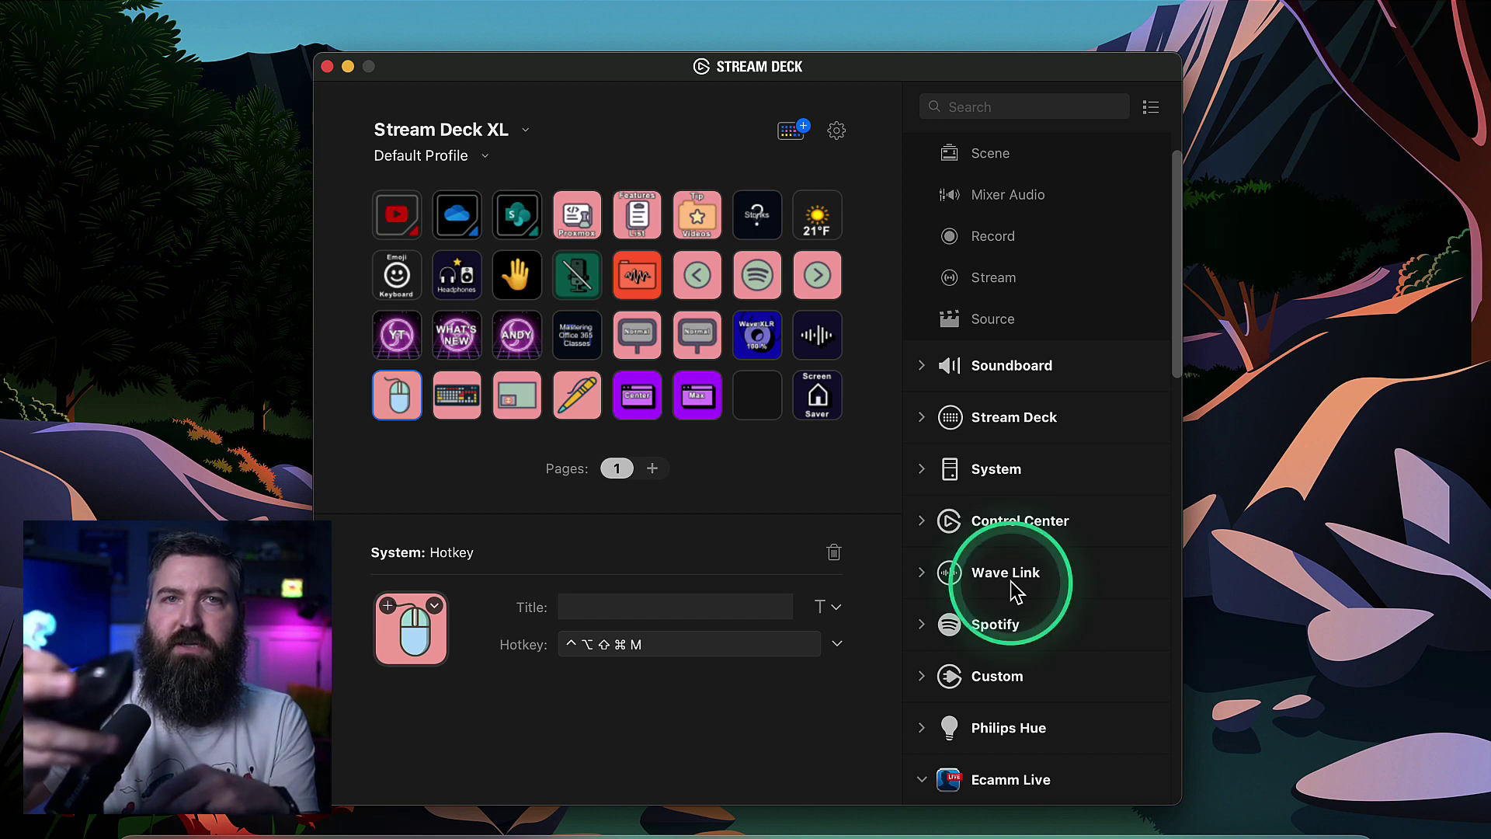
scroll(1014, 592, down, 1)
scroll(1014, 592, up, 1)
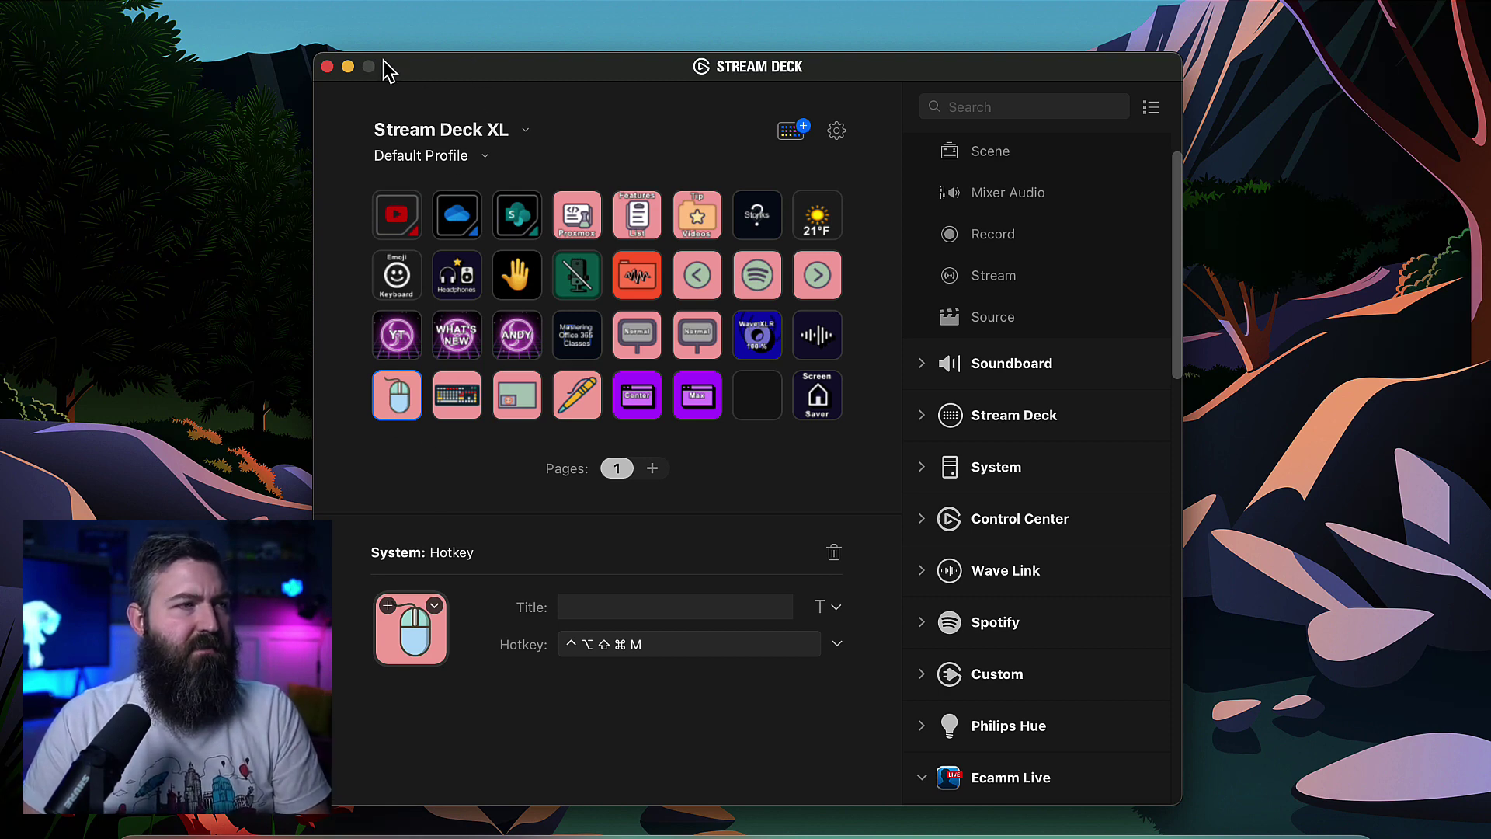
Minimize the Stream Deck window and center the App Store window with the "ixeau" search results on the desktop.
click(348, 66)
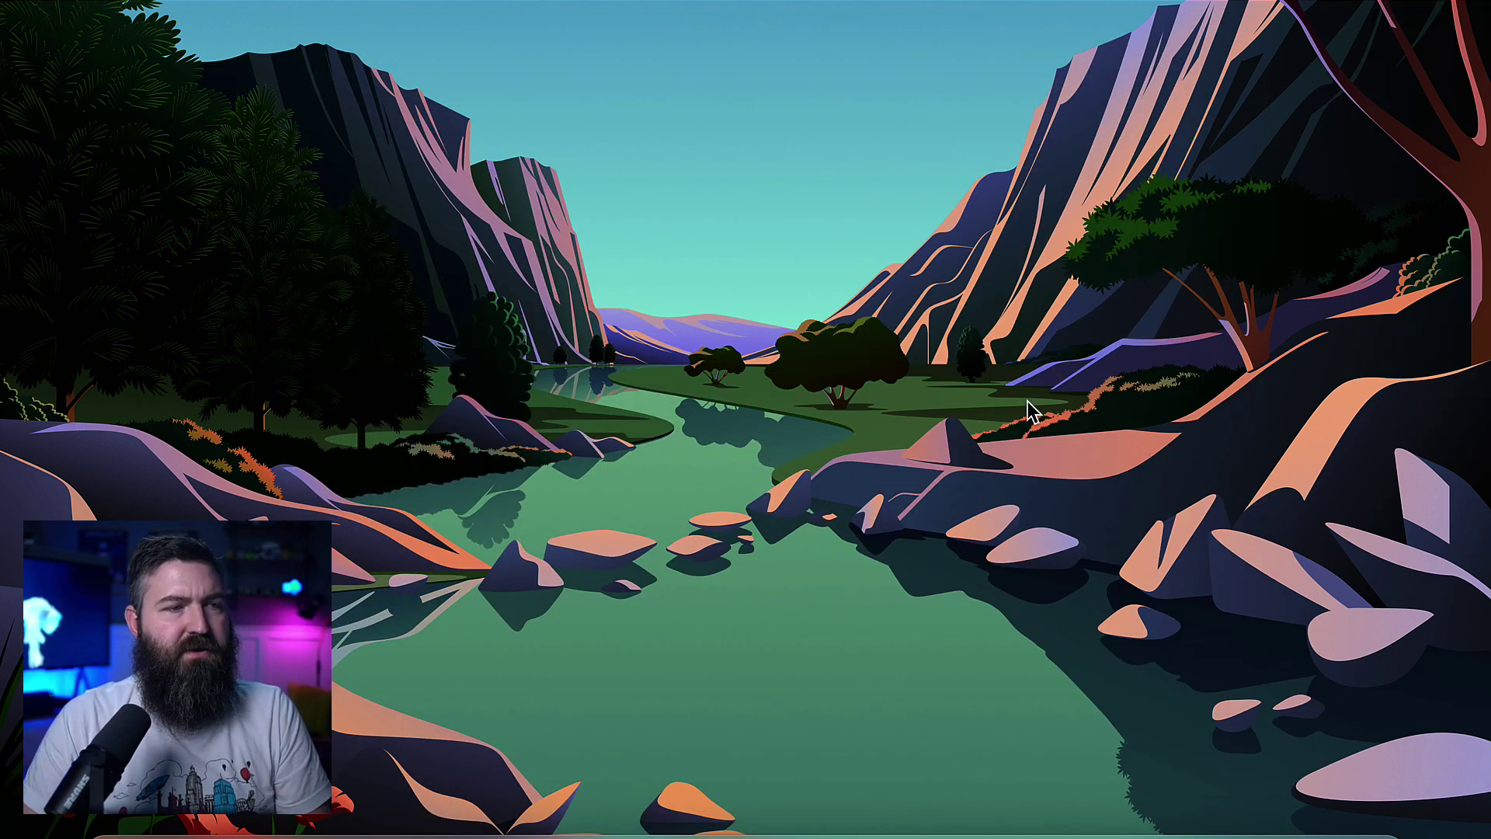
key(ctrl+s)
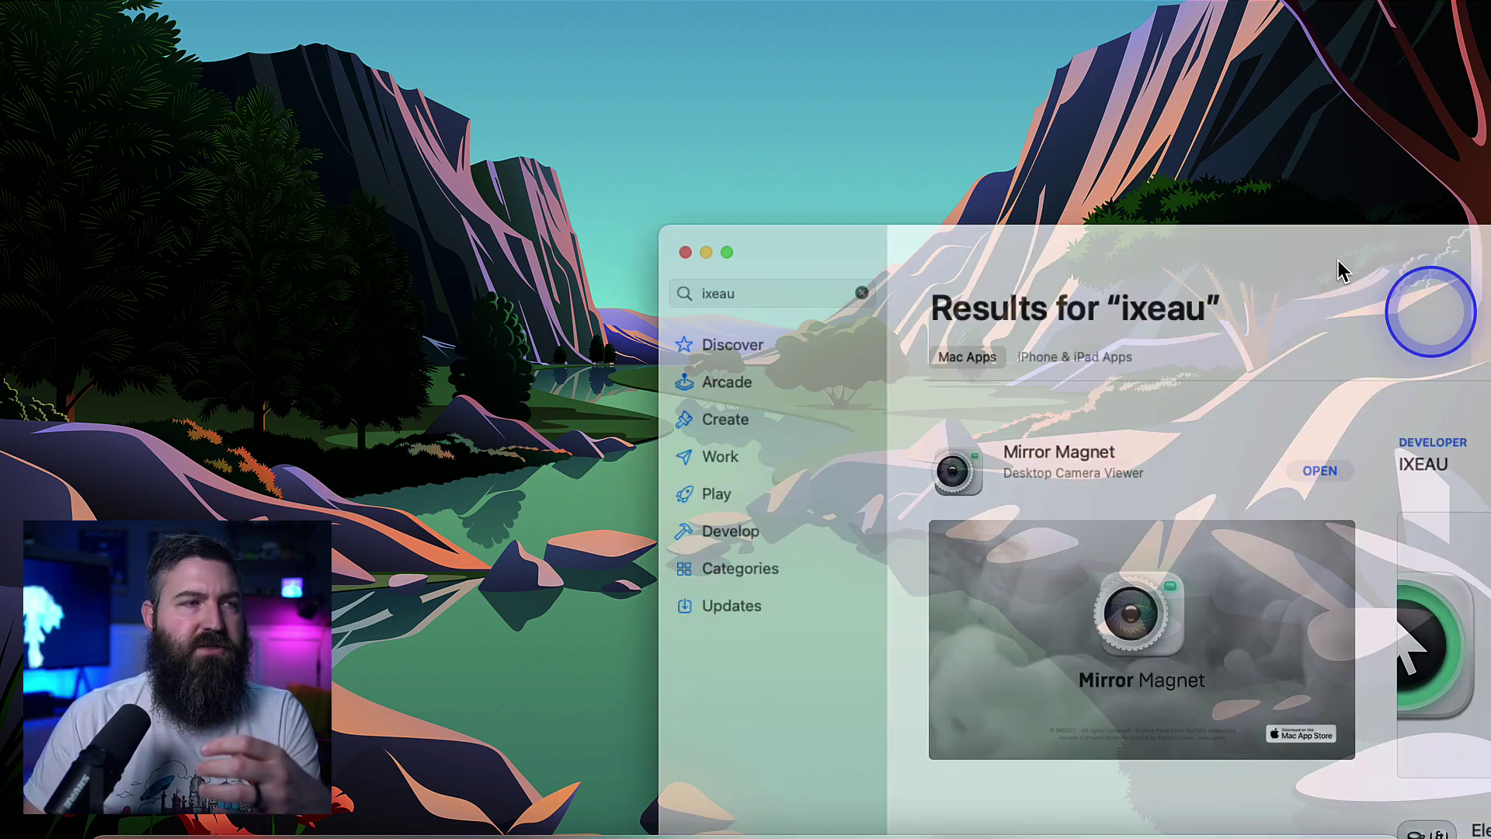
drag(1337, 270, 800, 67)
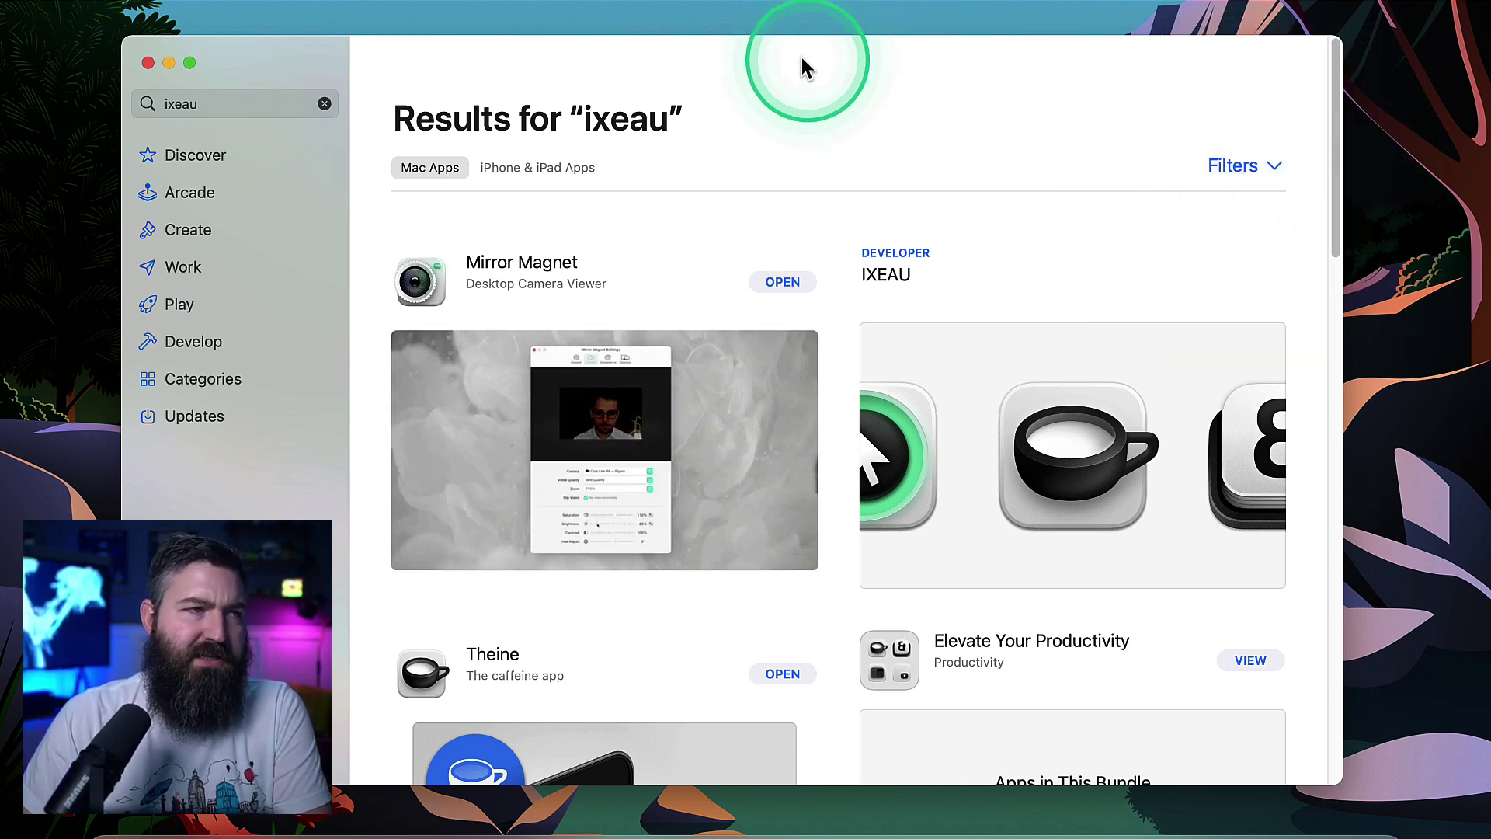
Open Cursor Pro's settings and clear the App Store window away, leaving only the settings window on the desktop.
click(646, 4)
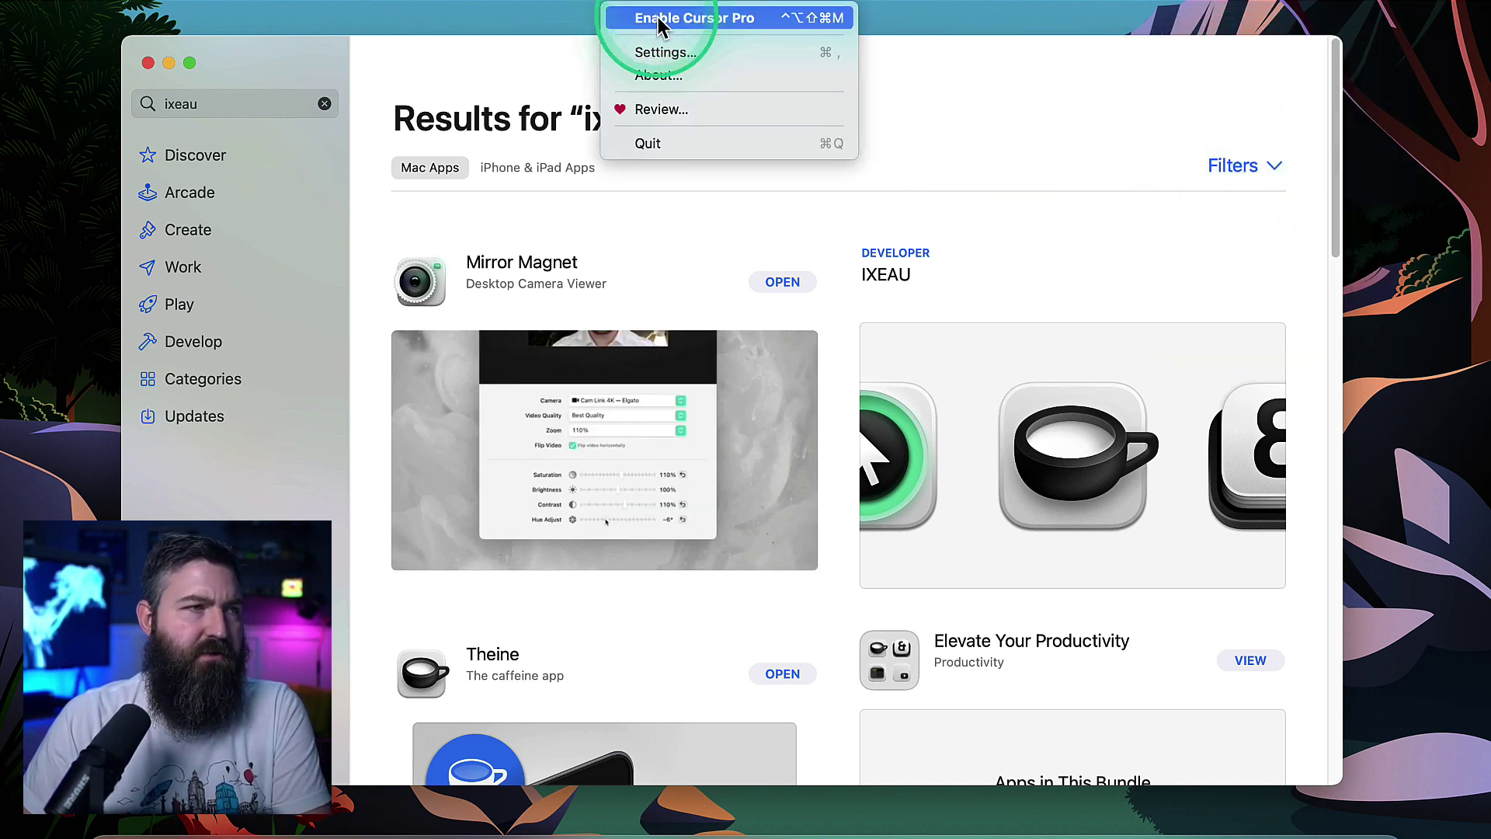
click(677, 54)
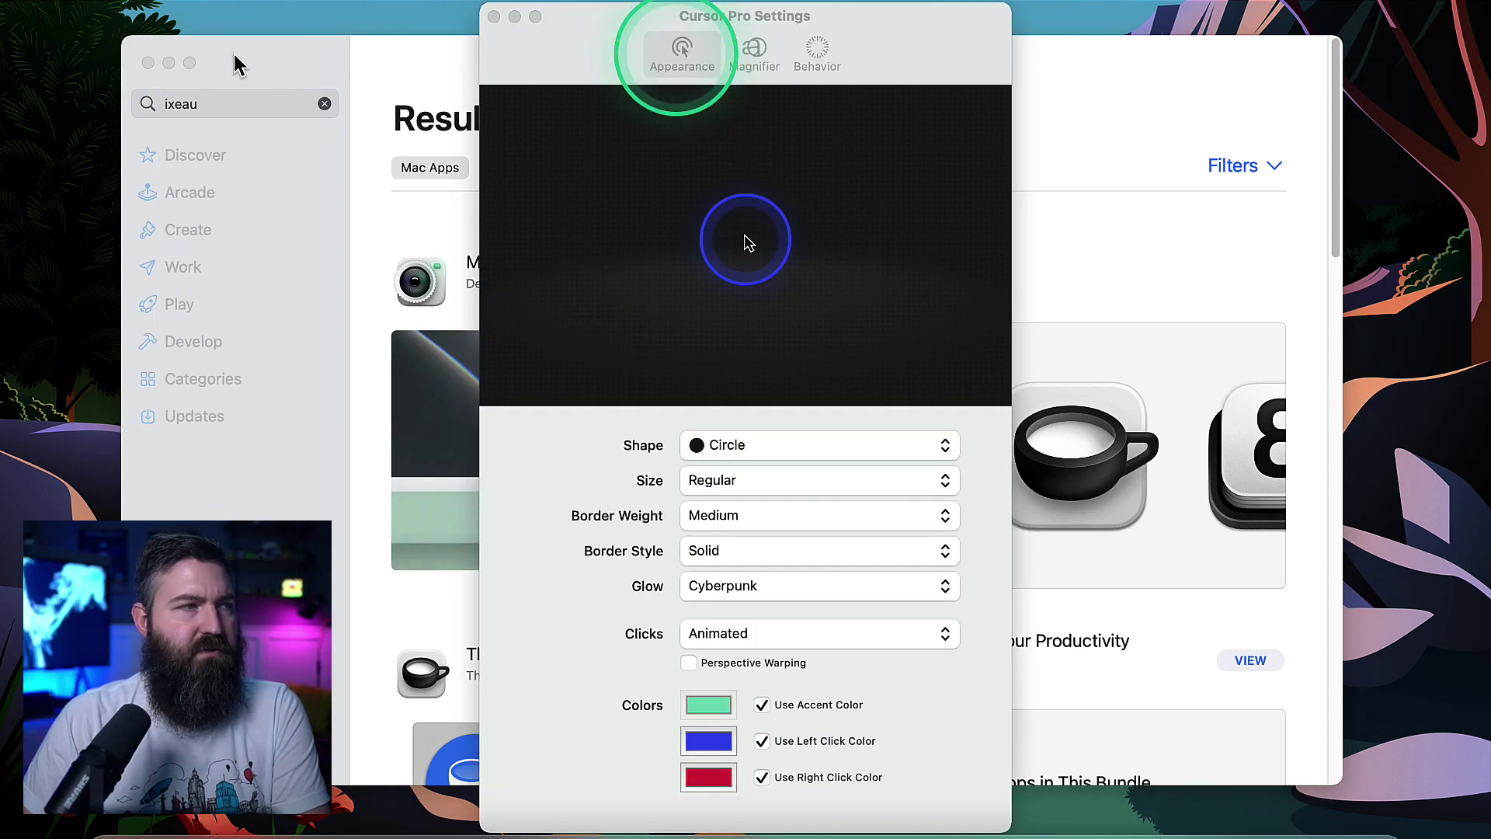
click(234, 54)
key(F11)
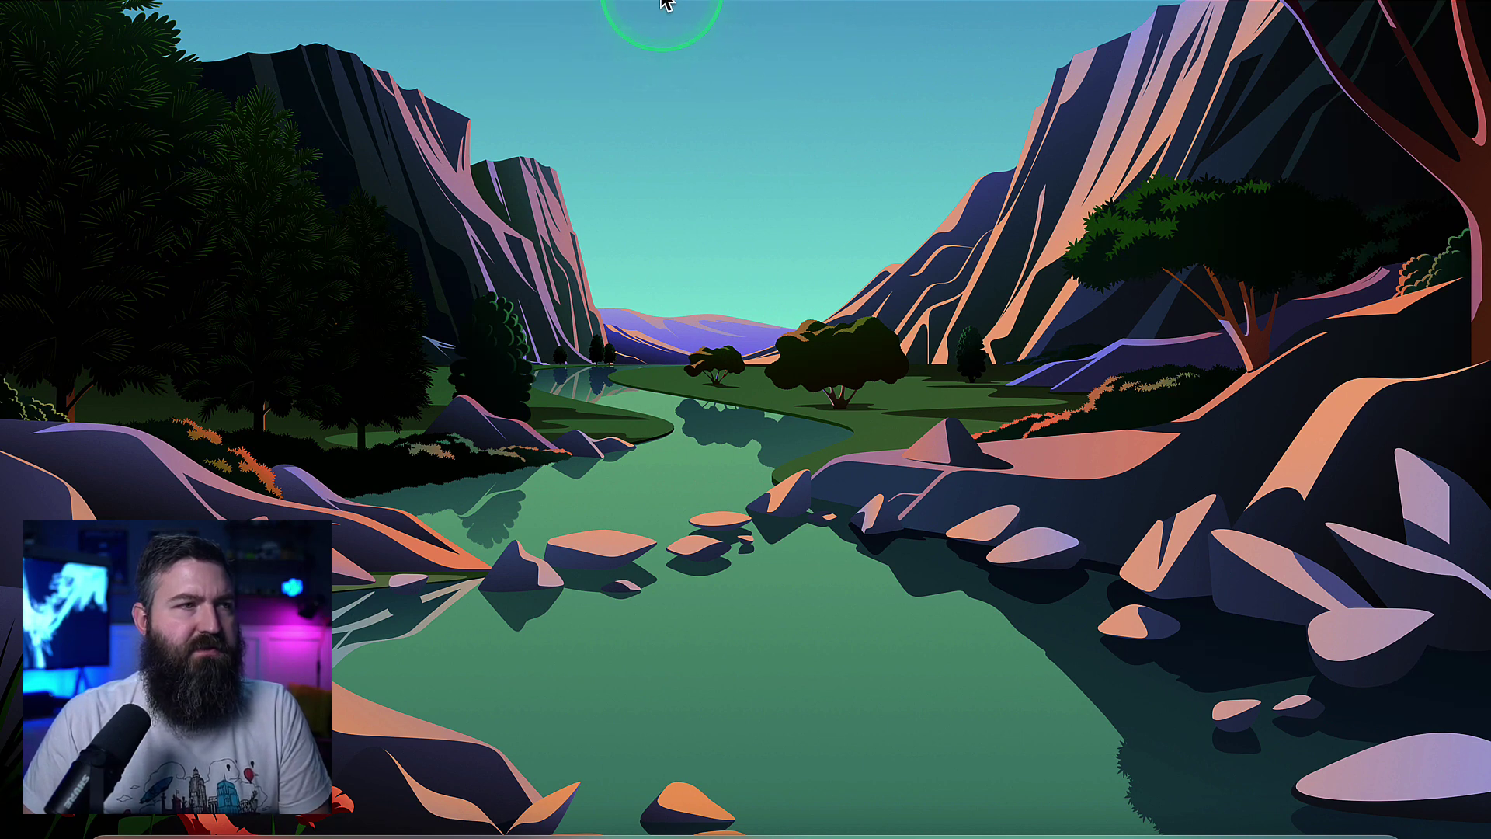
key(F11)
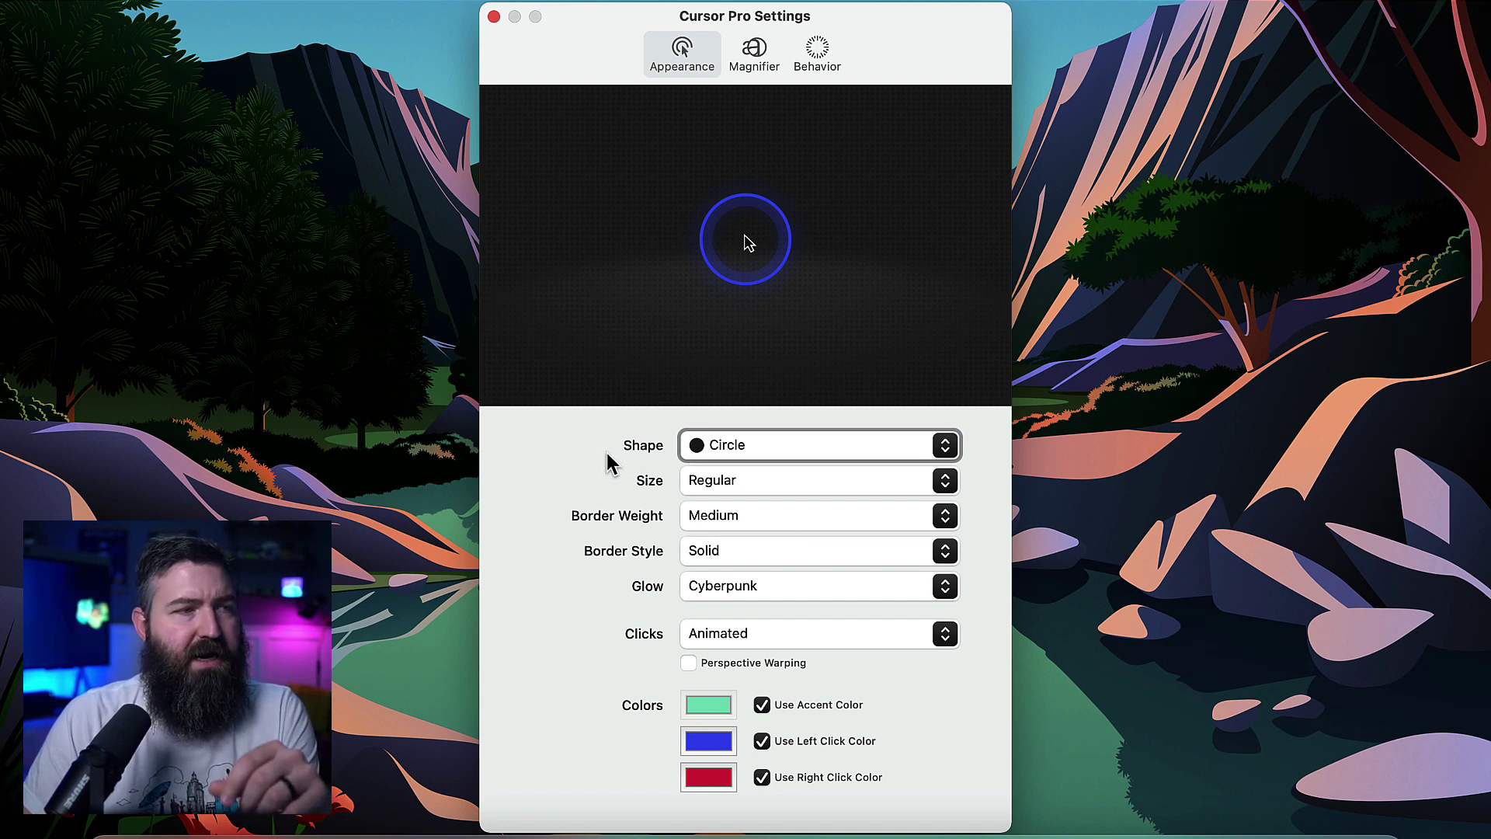
Try the Squircle and Rhombus shapes and Perspective Warping for the cursor highlight, restoring the Circle shape and turning warping off.
click(751, 446)
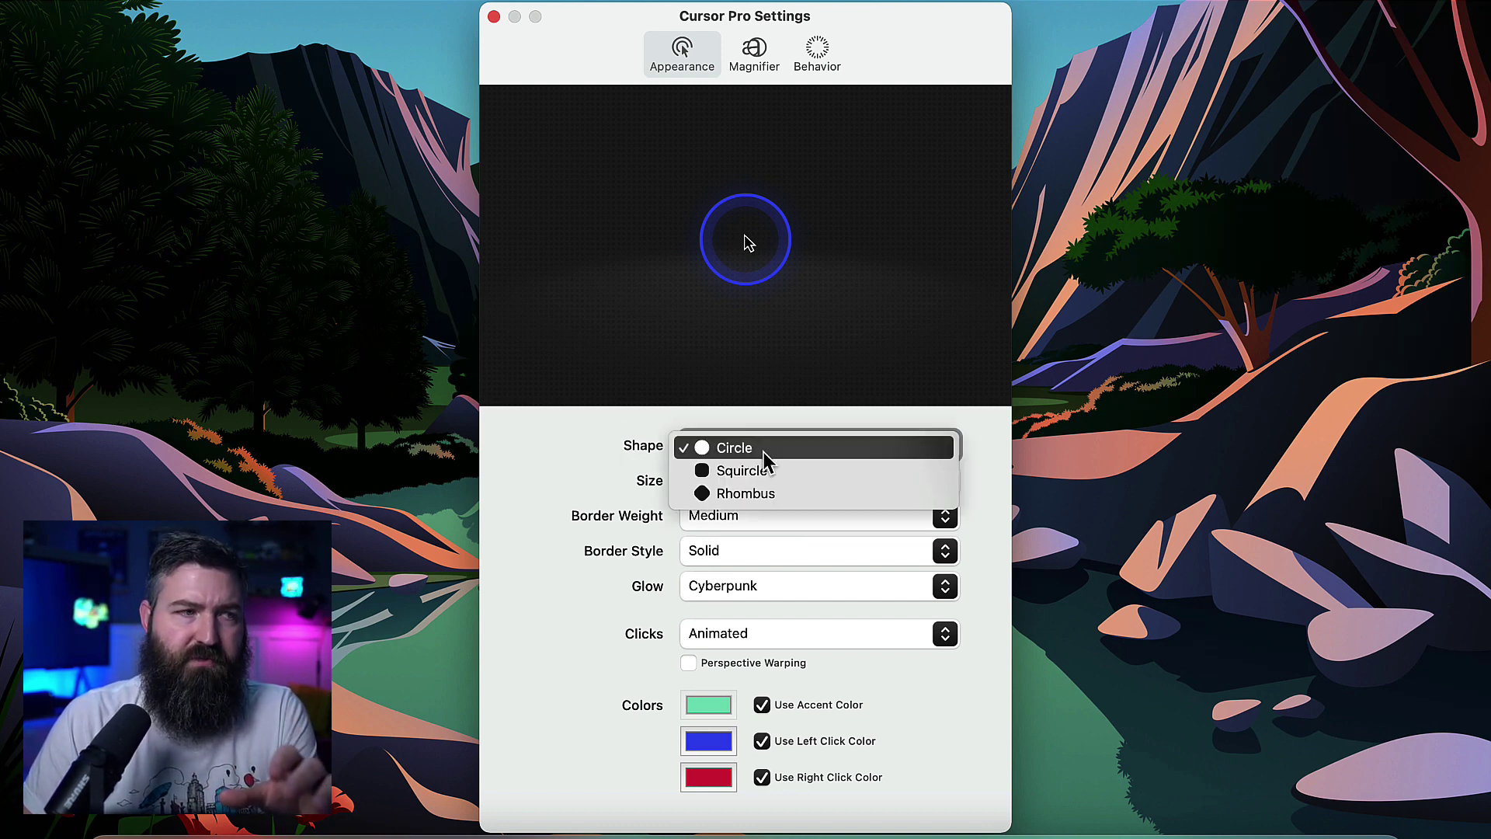
click(780, 469)
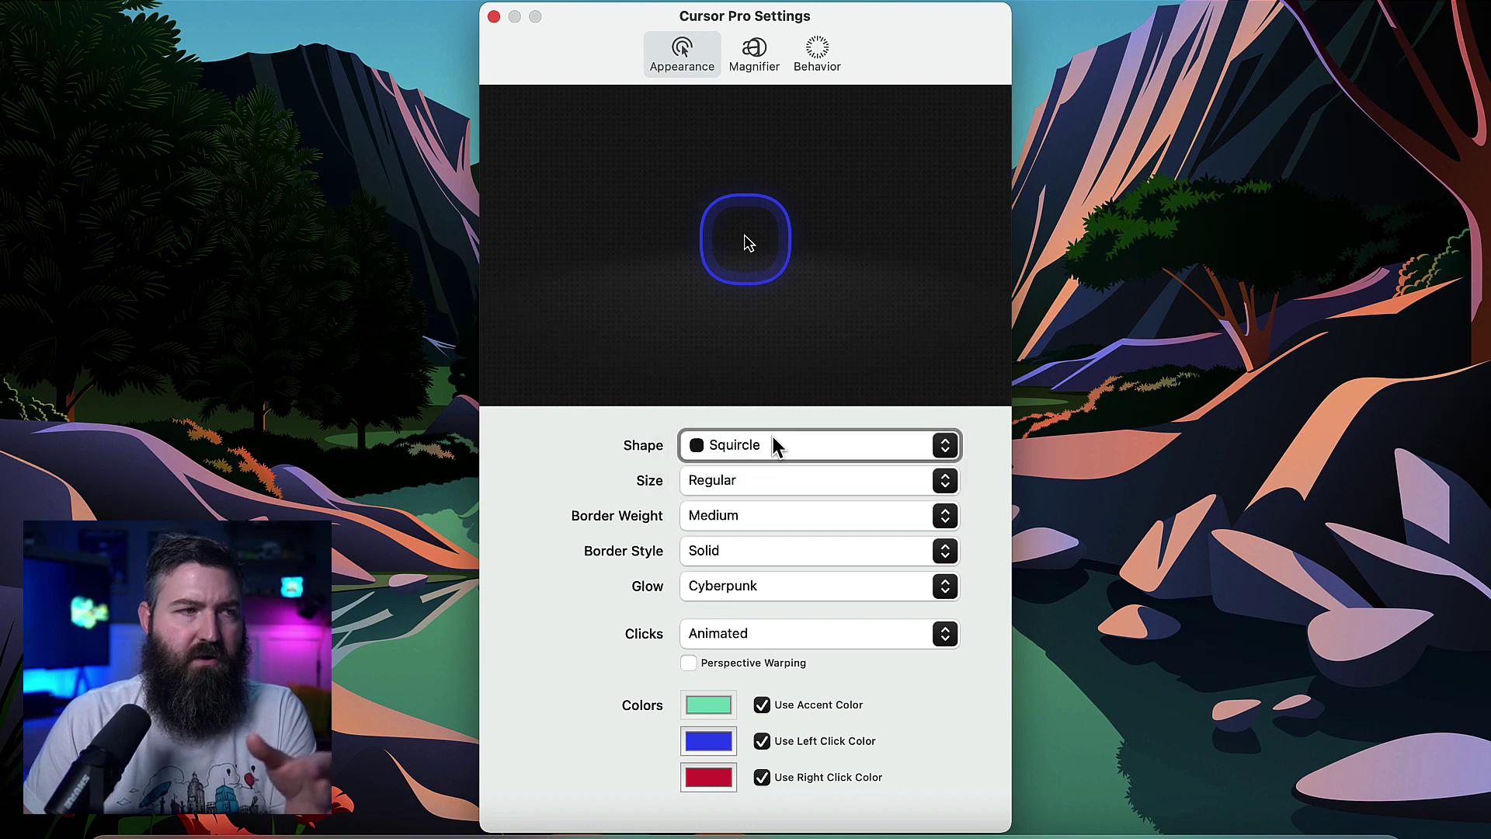
click(772, 438)
click(772, 469)
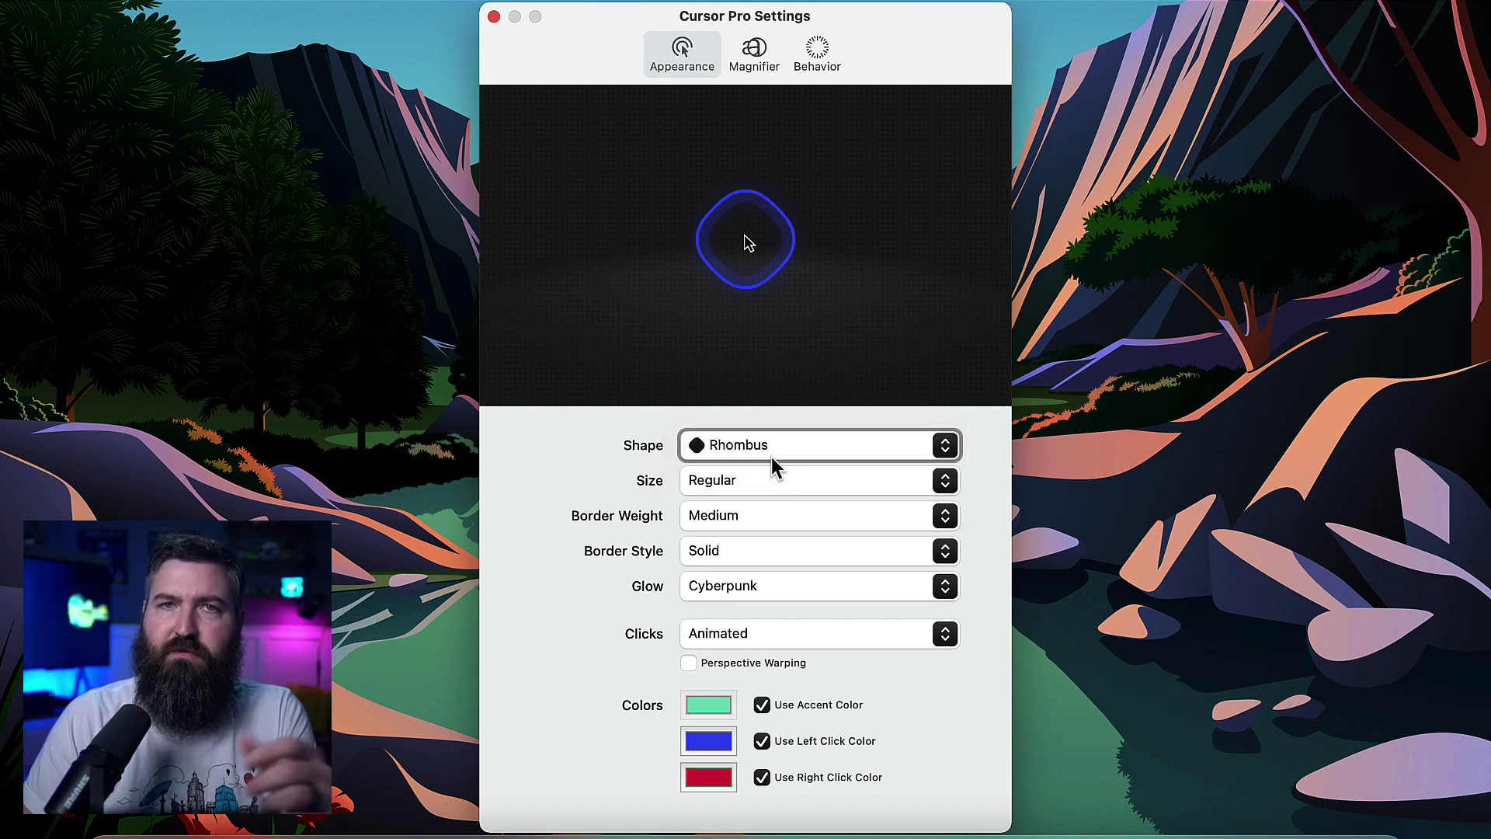
click(776, 444)
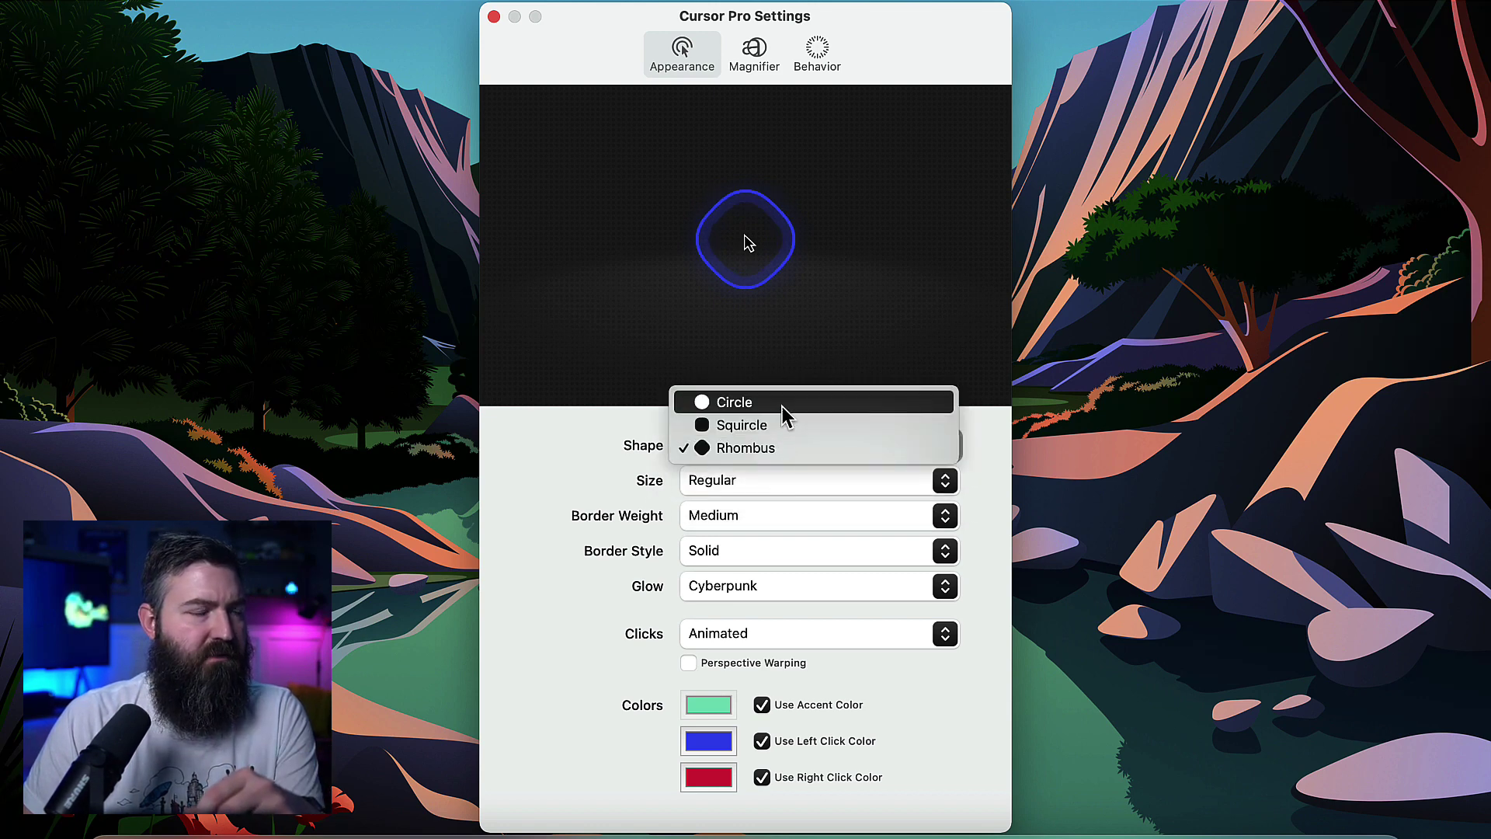
click(782, 406)
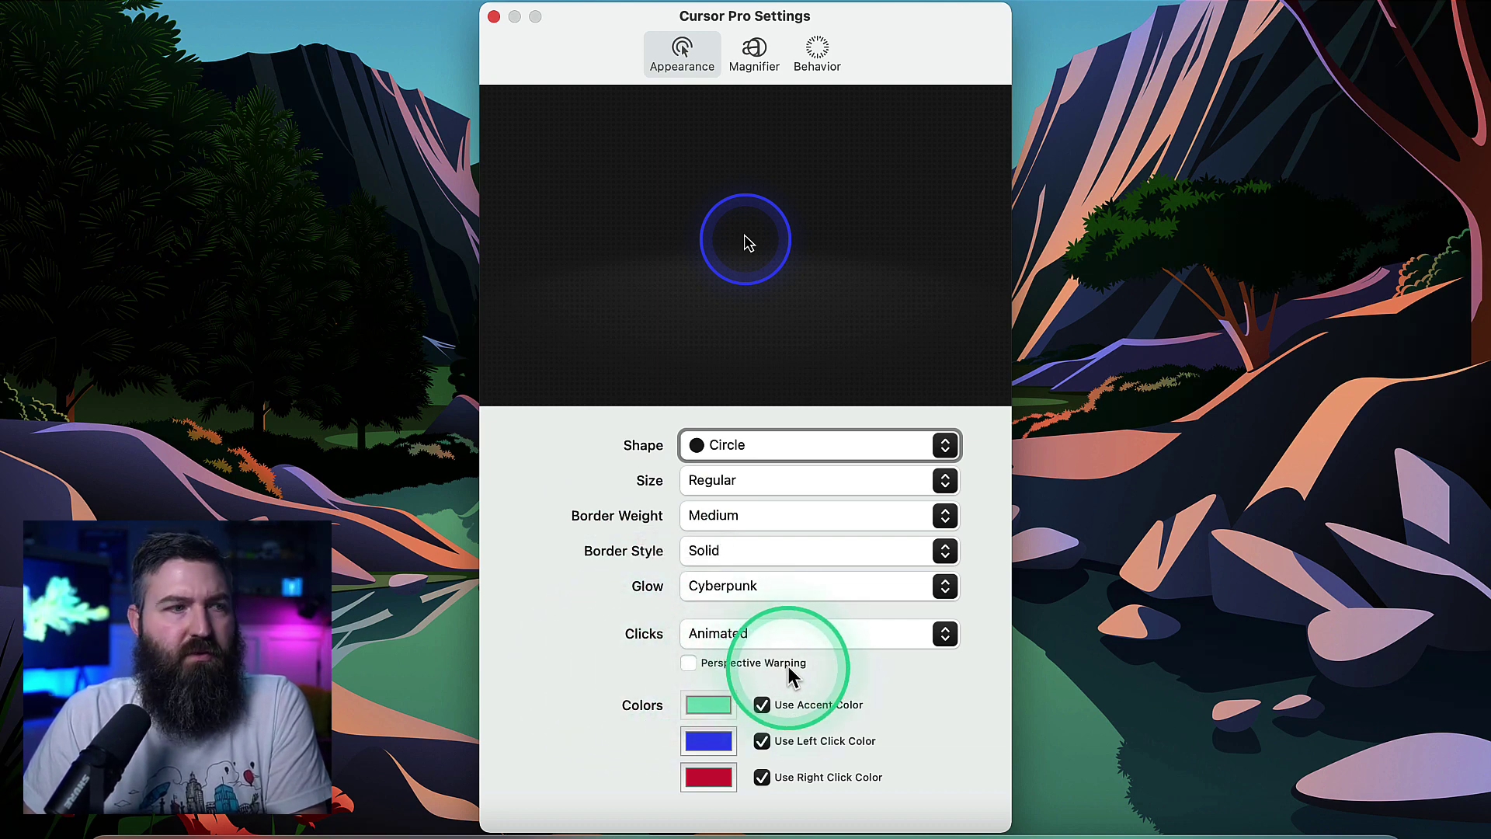
click(689, 662)
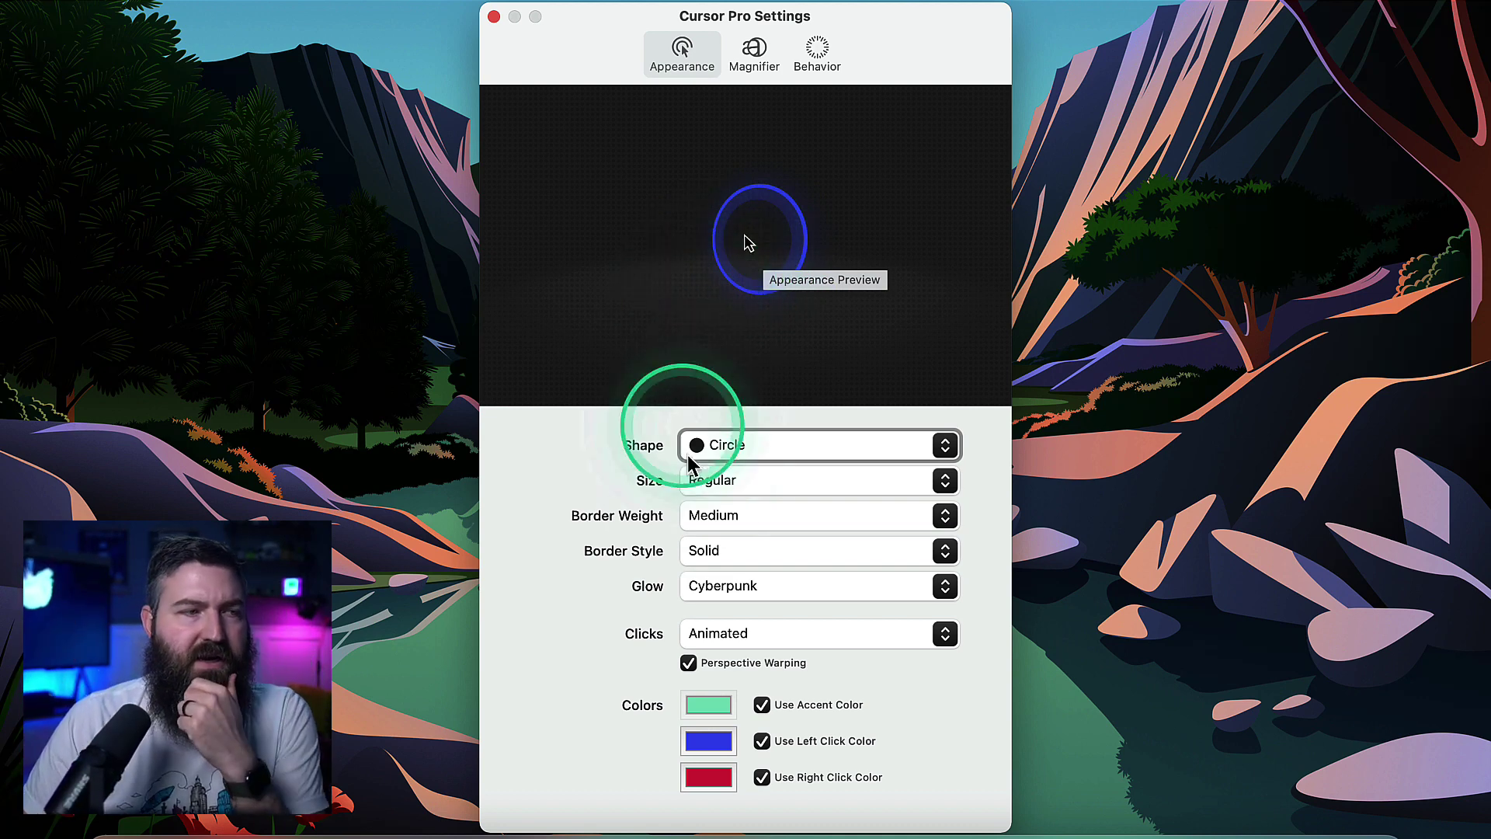
click(688, 663)
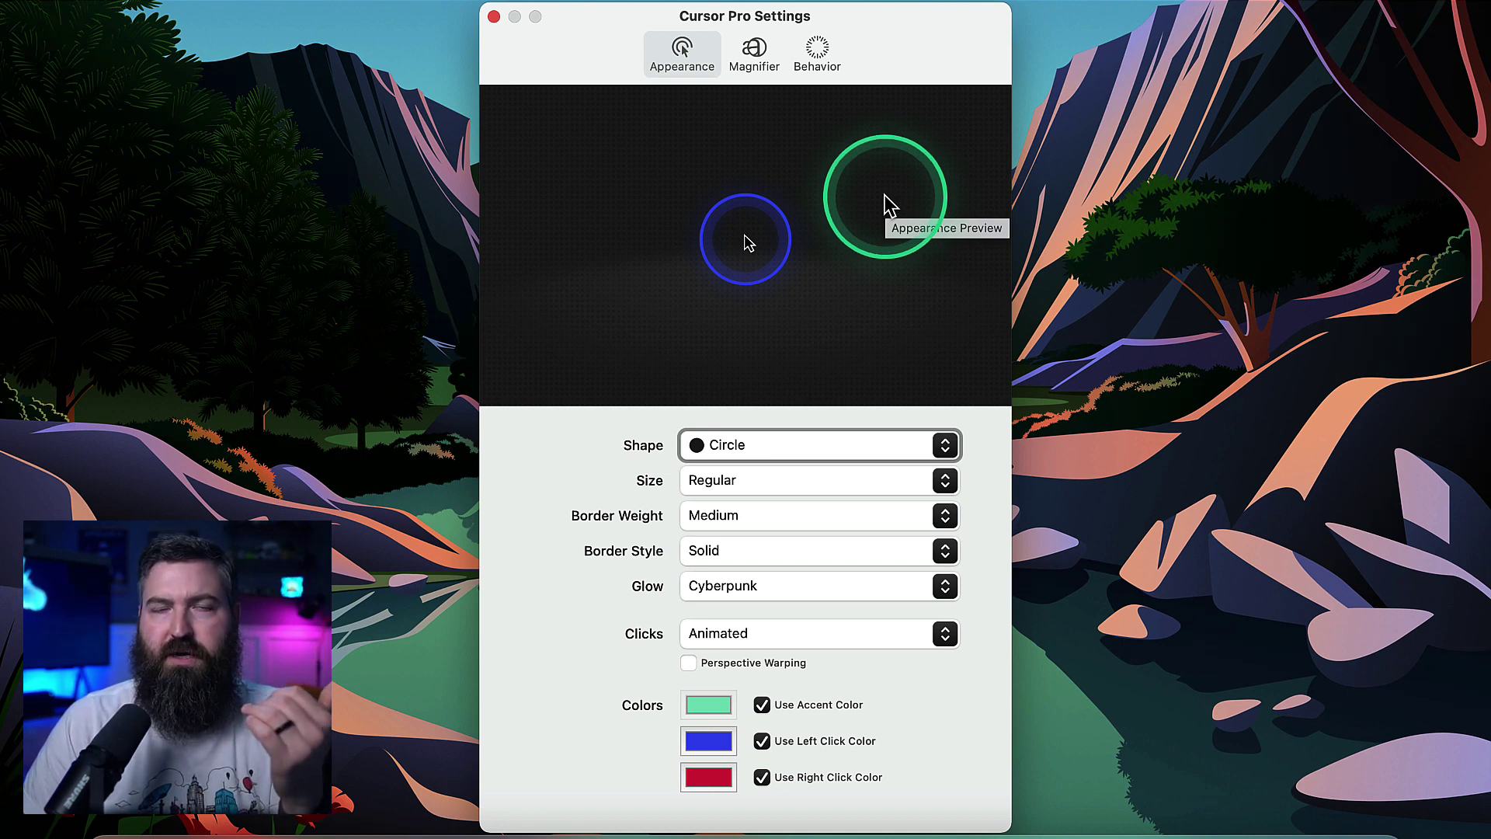
View Cursor Pro's Magnifier settings and magnify the control key choice and the Quality label.
click(755, 54)
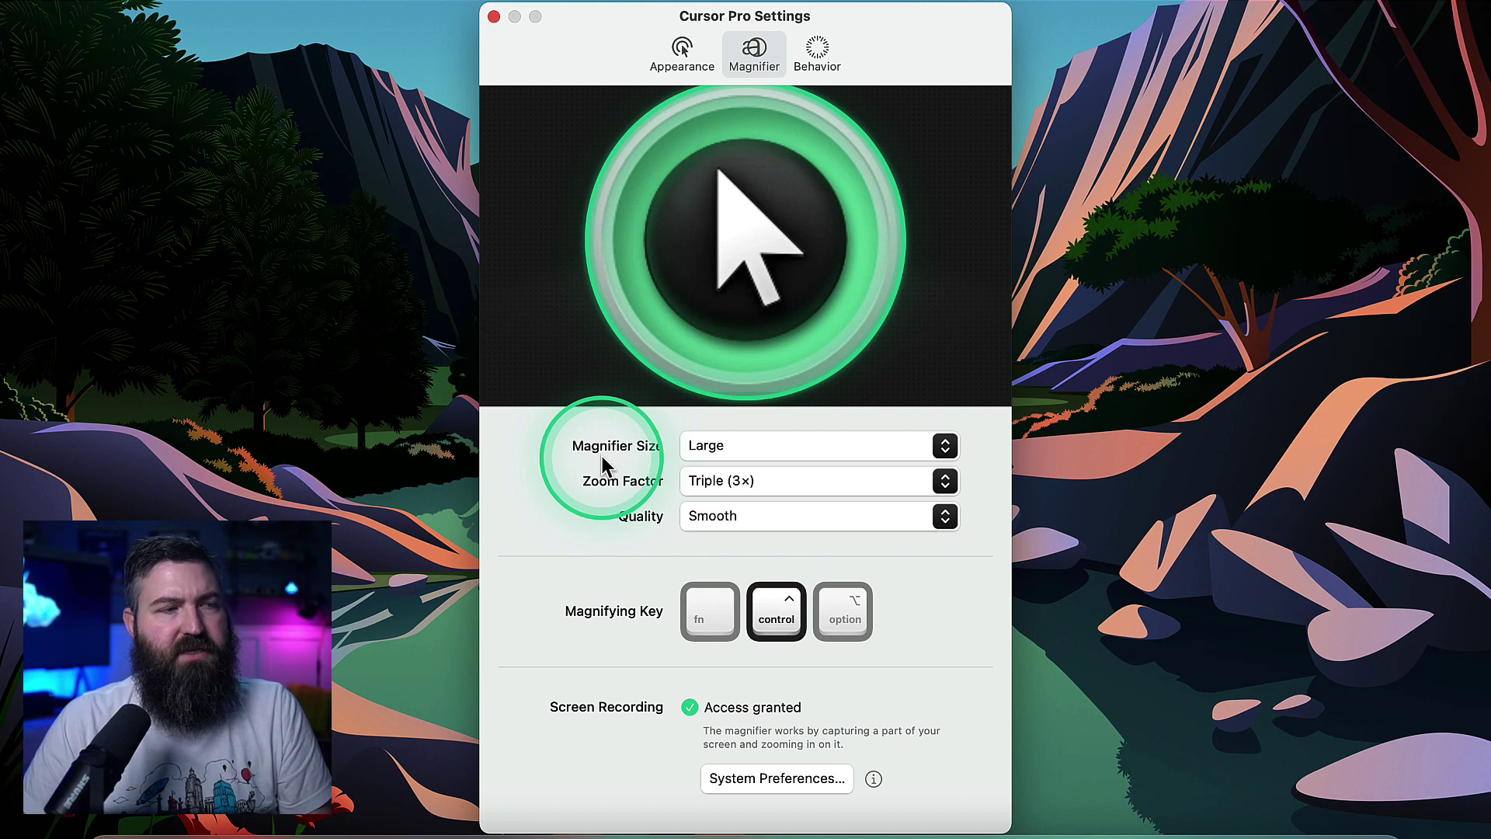
key(ctrl)
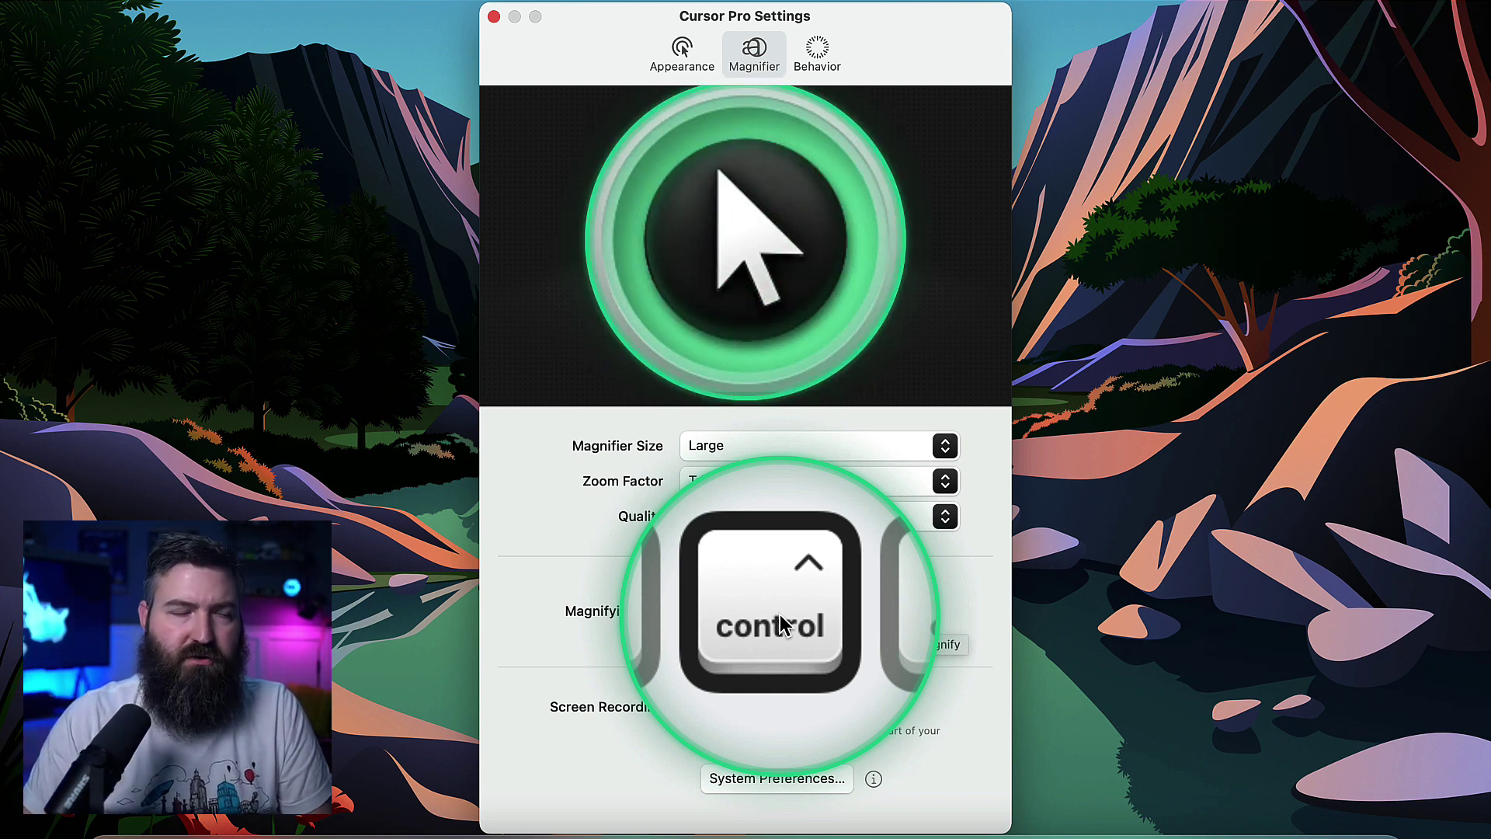
key(ctrl)
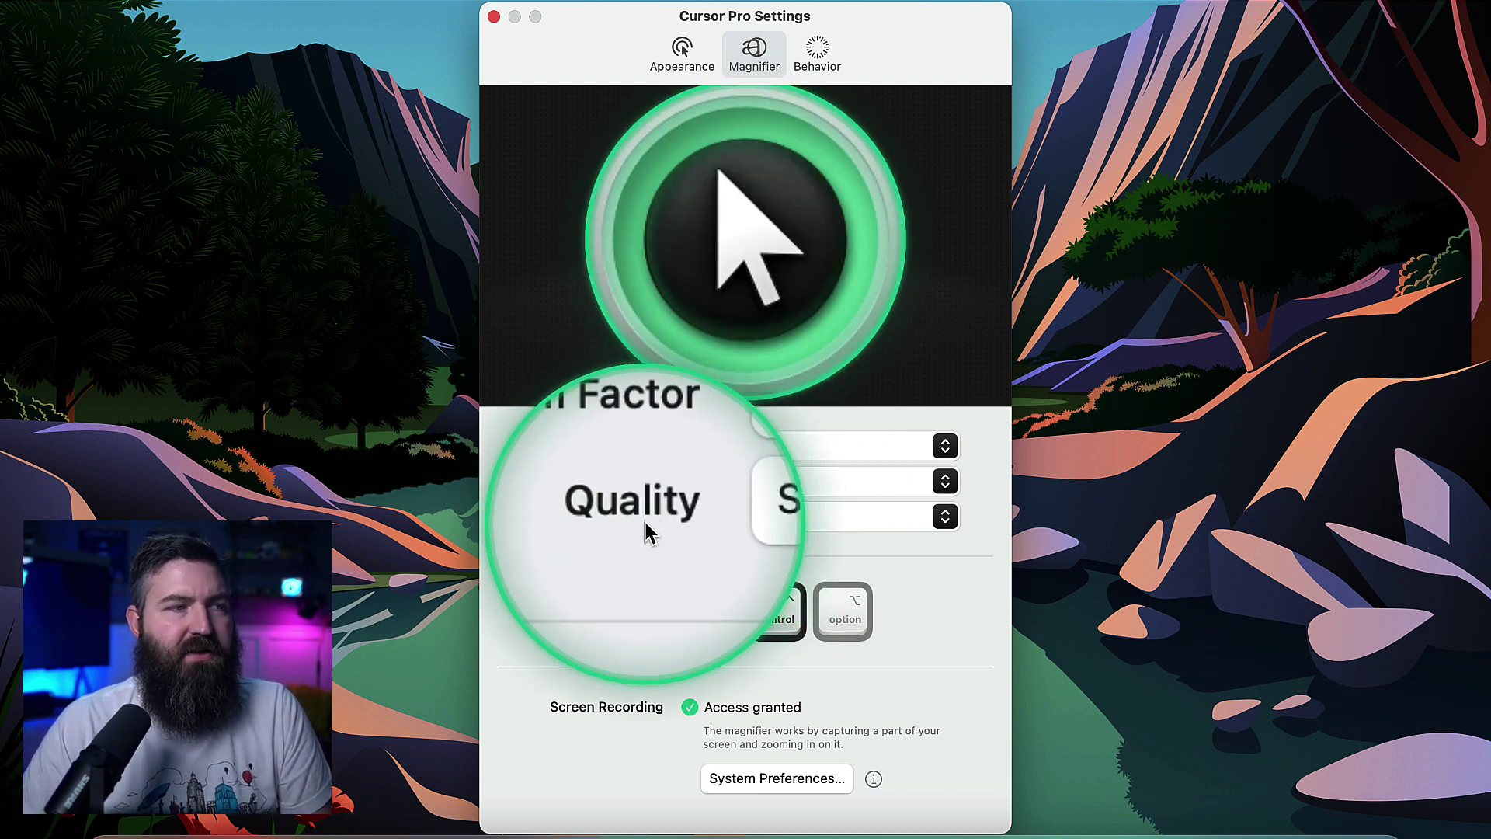
Review the options for Quality, Zoom Factor and Magnifier Size, and magnify the Zoom Factor label.
click(726, 519)
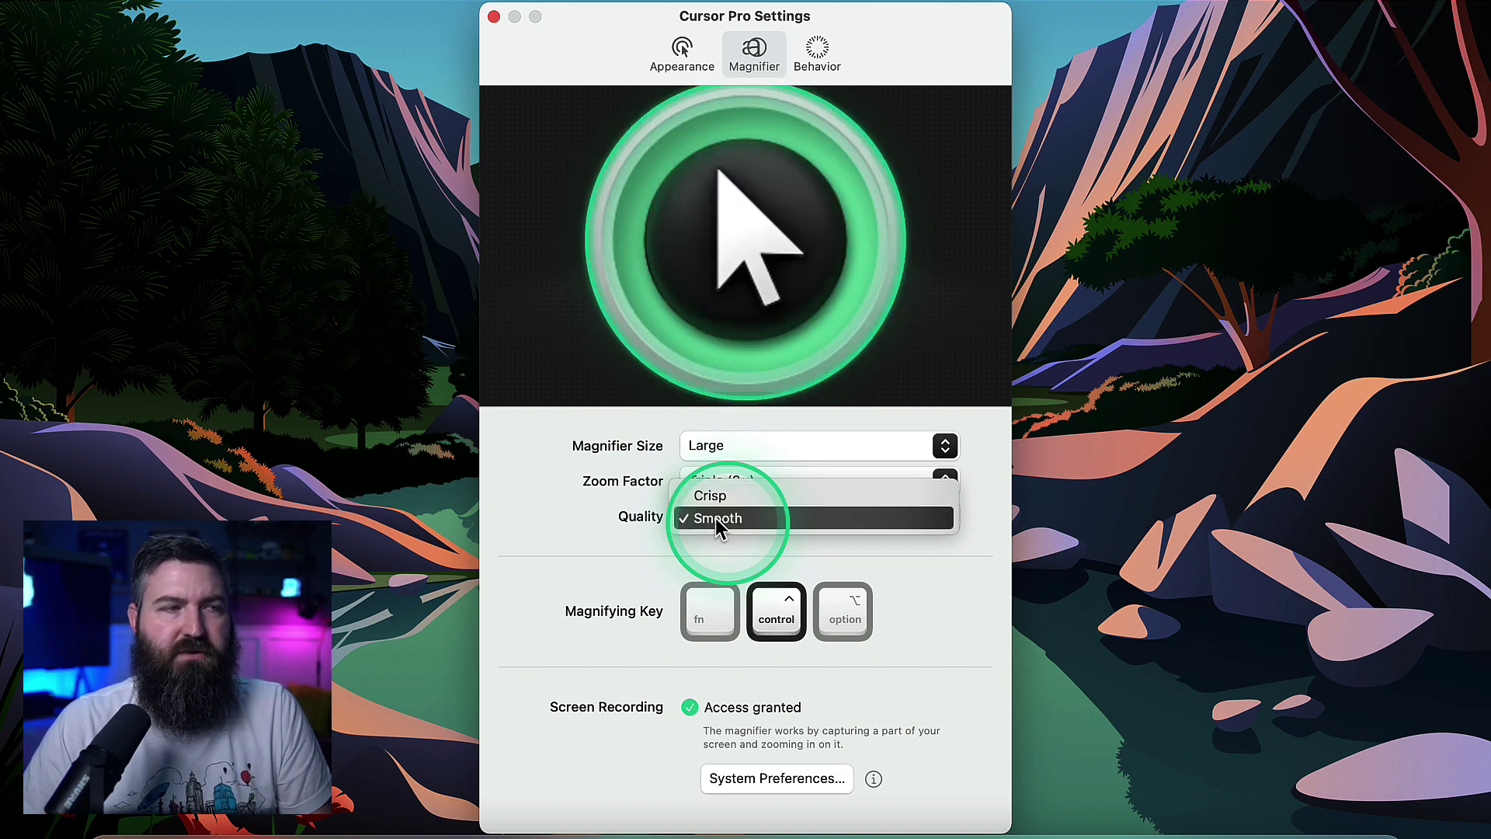
click(715, 519)
click(706, 491)
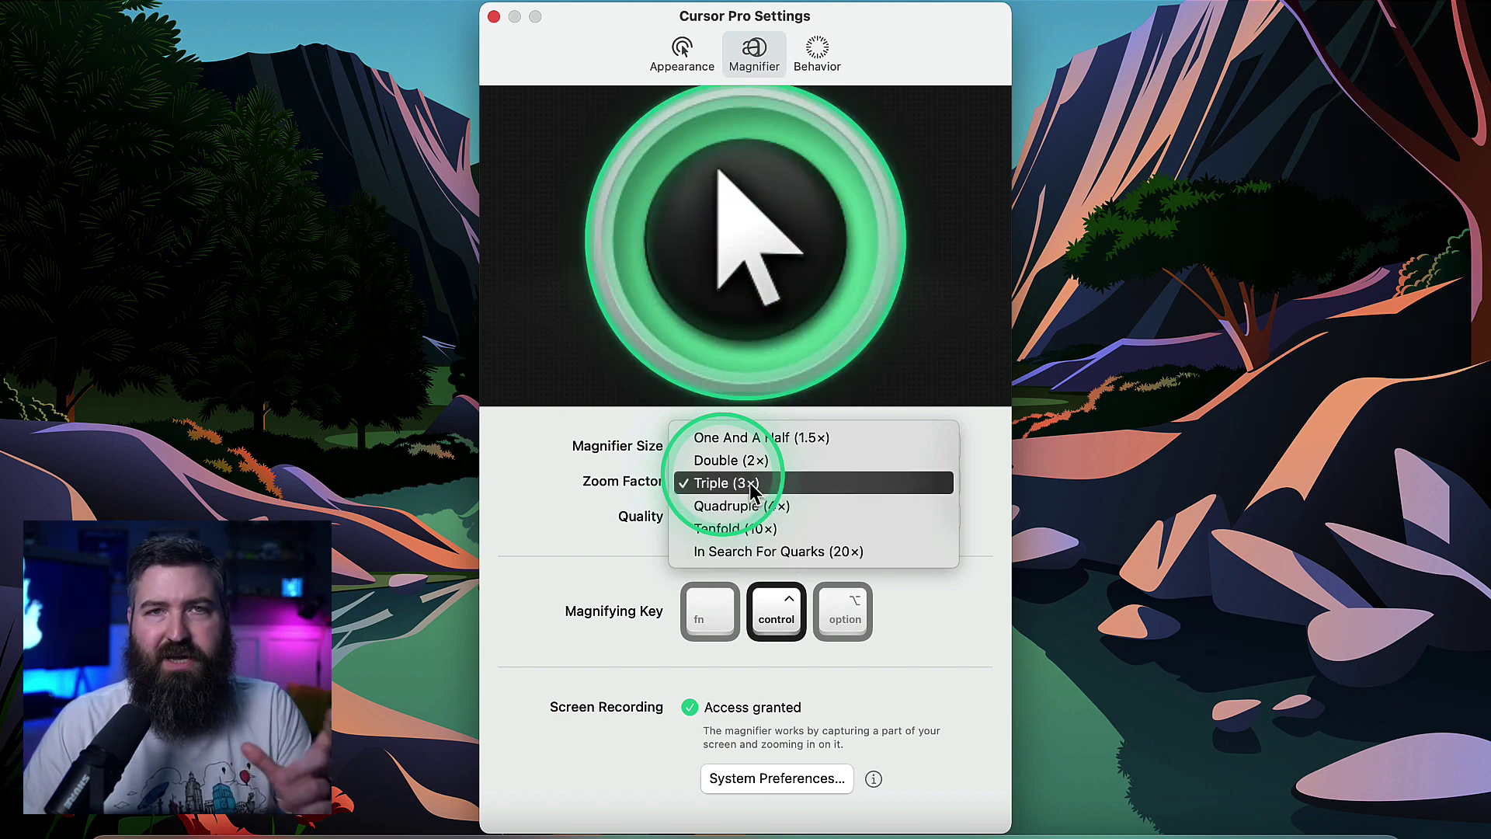
click(606, 491)
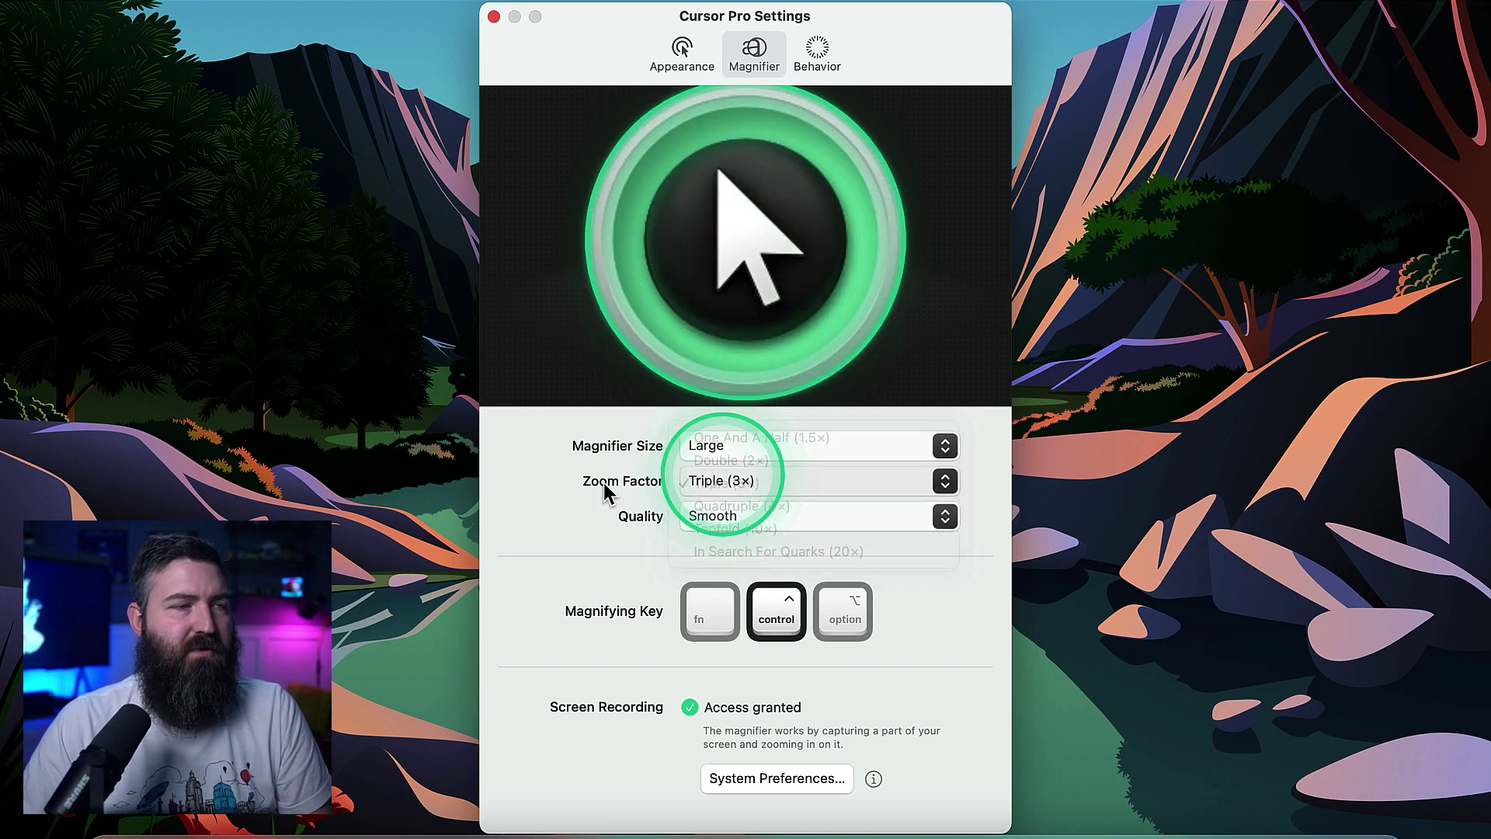
click(711, 447)
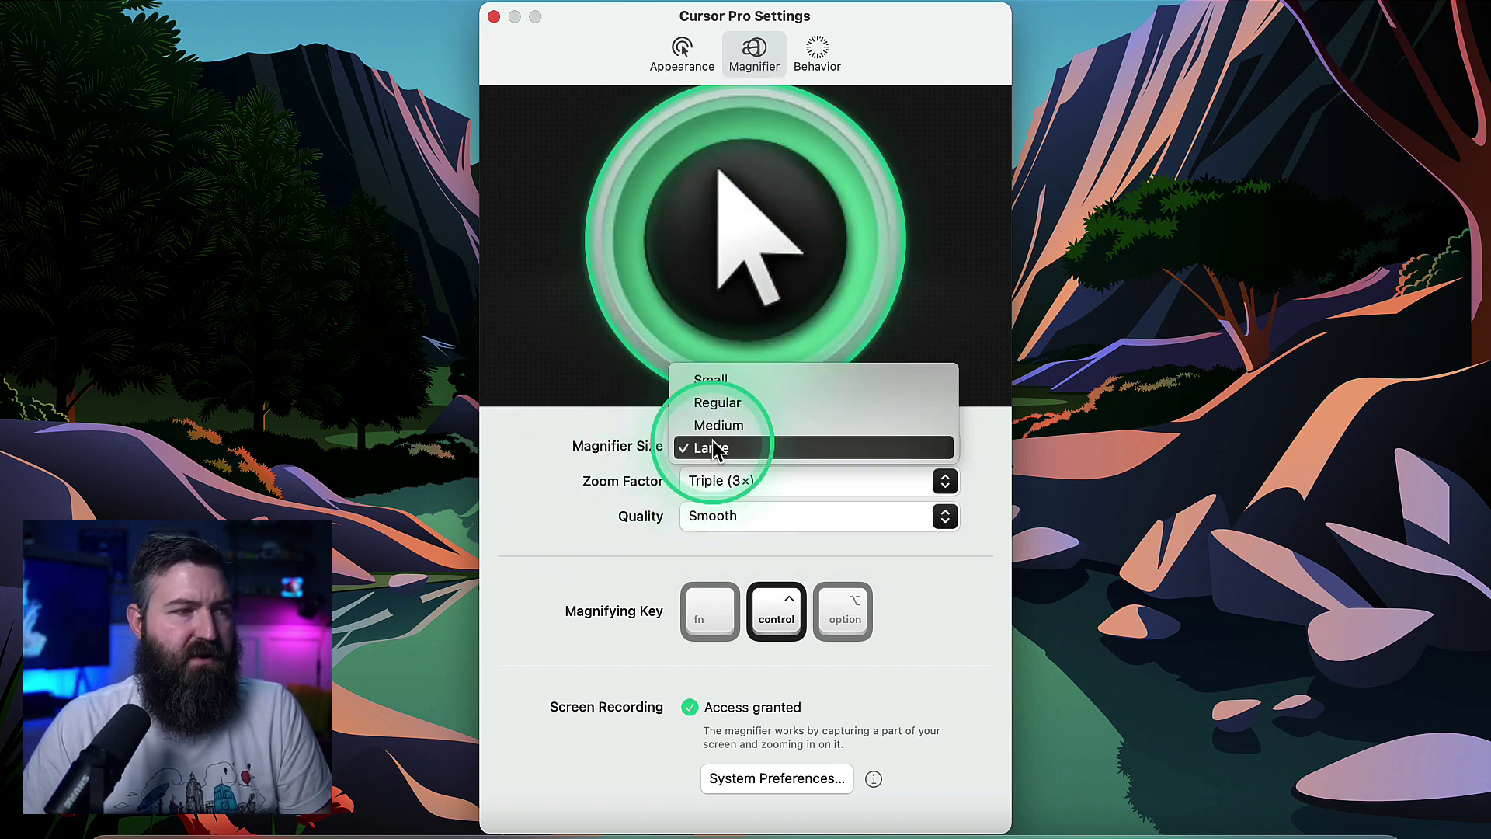
click(622, 464)
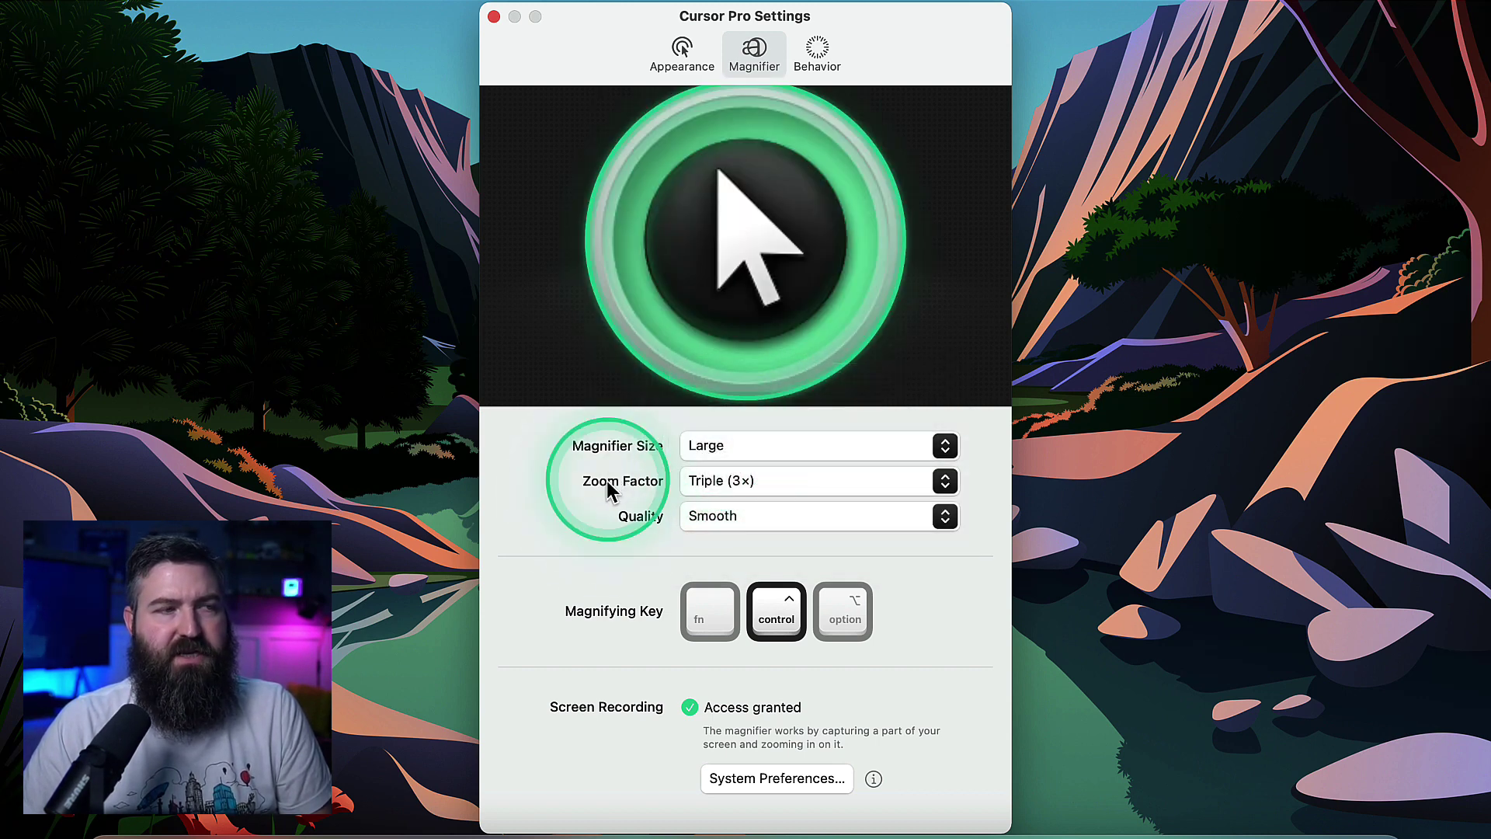
key(ctrl)
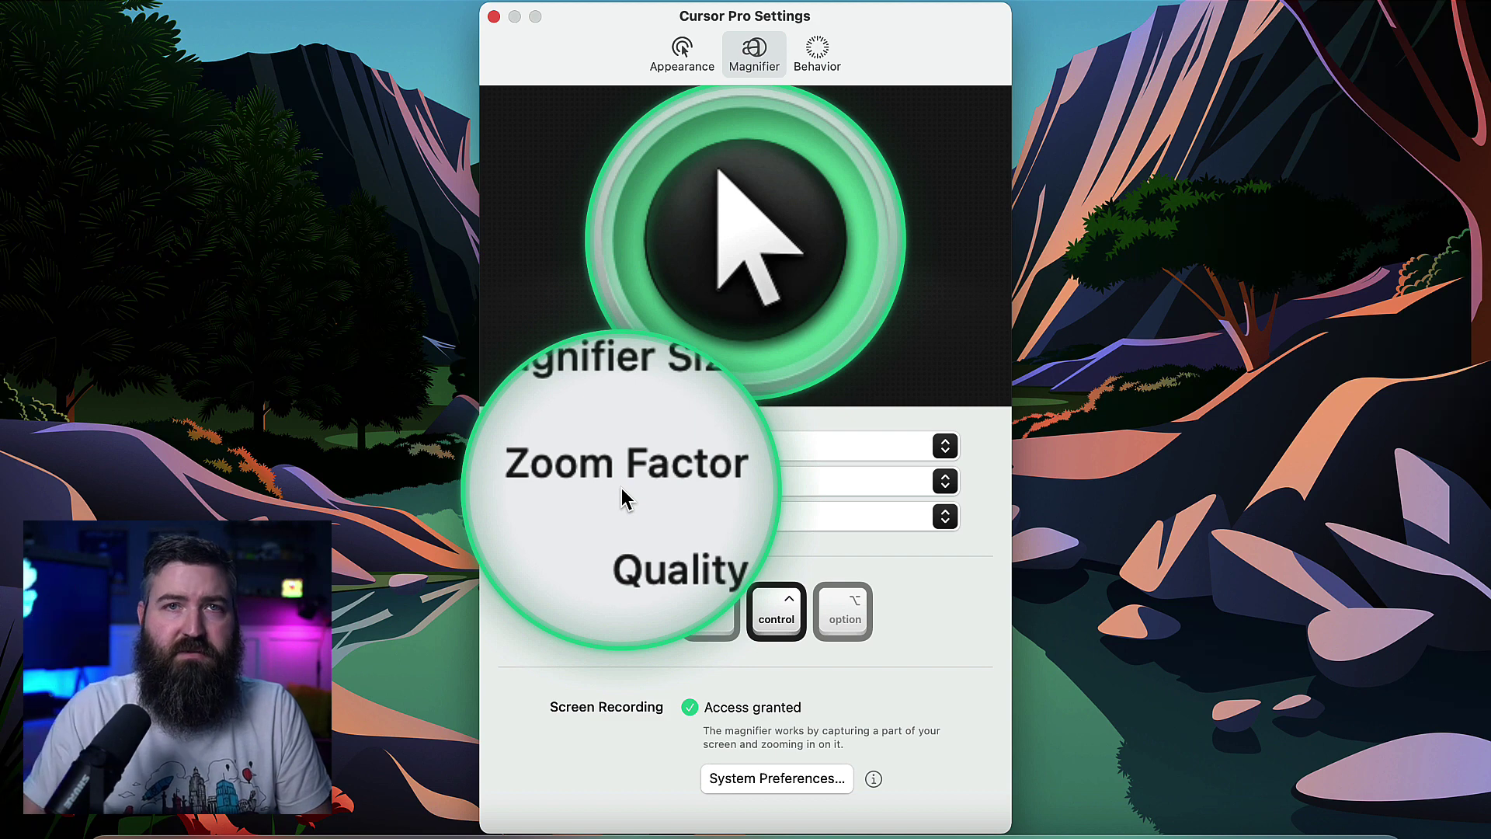
key(ctrl)
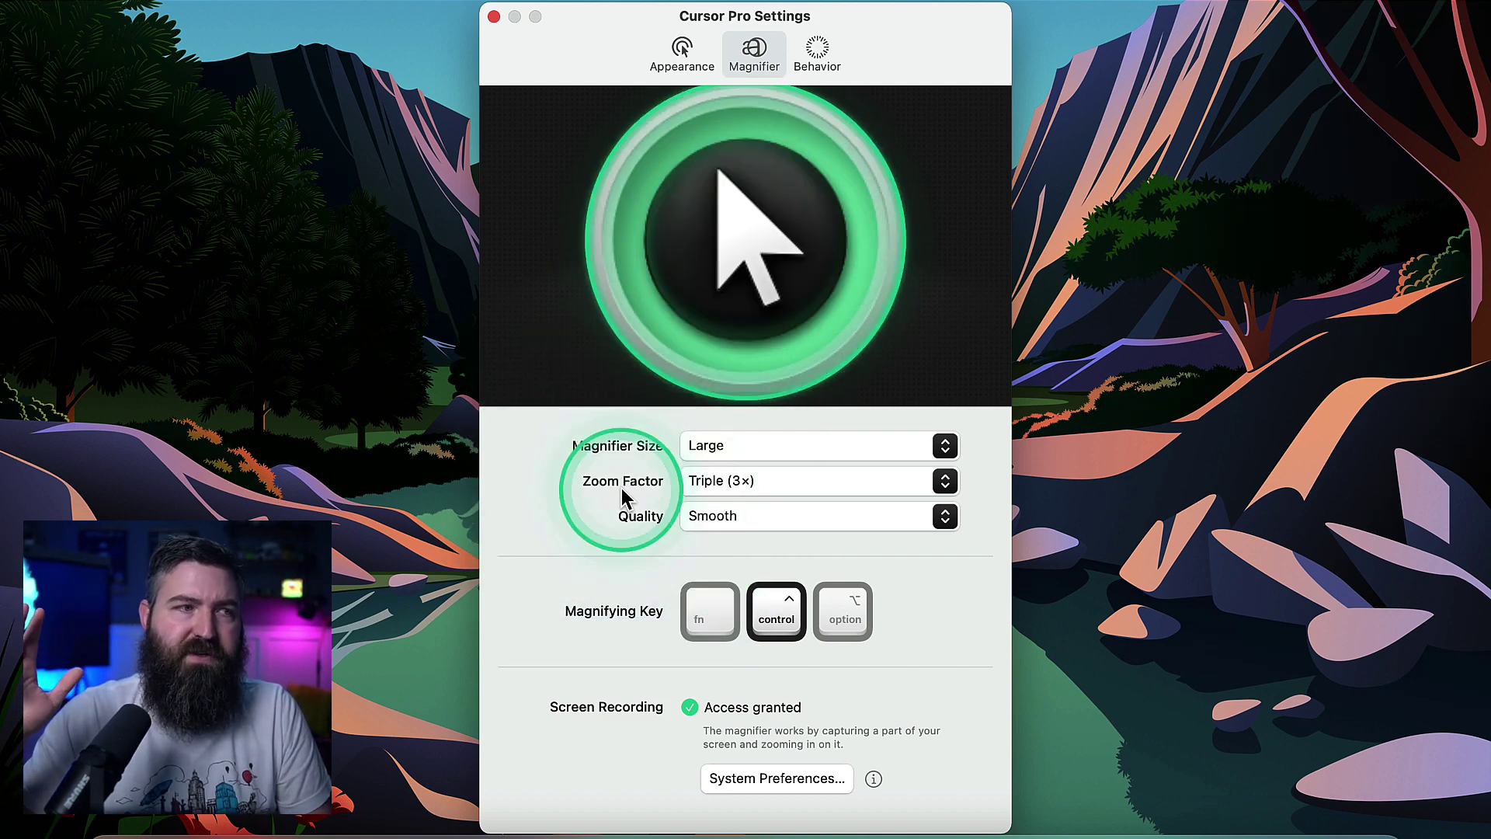
Magnify the Zoom Factor and Quality labels in the Magnifier settings with Cursor Pro's magnifier.
key(ctrl)
key(ctrl)
key(ctrl)
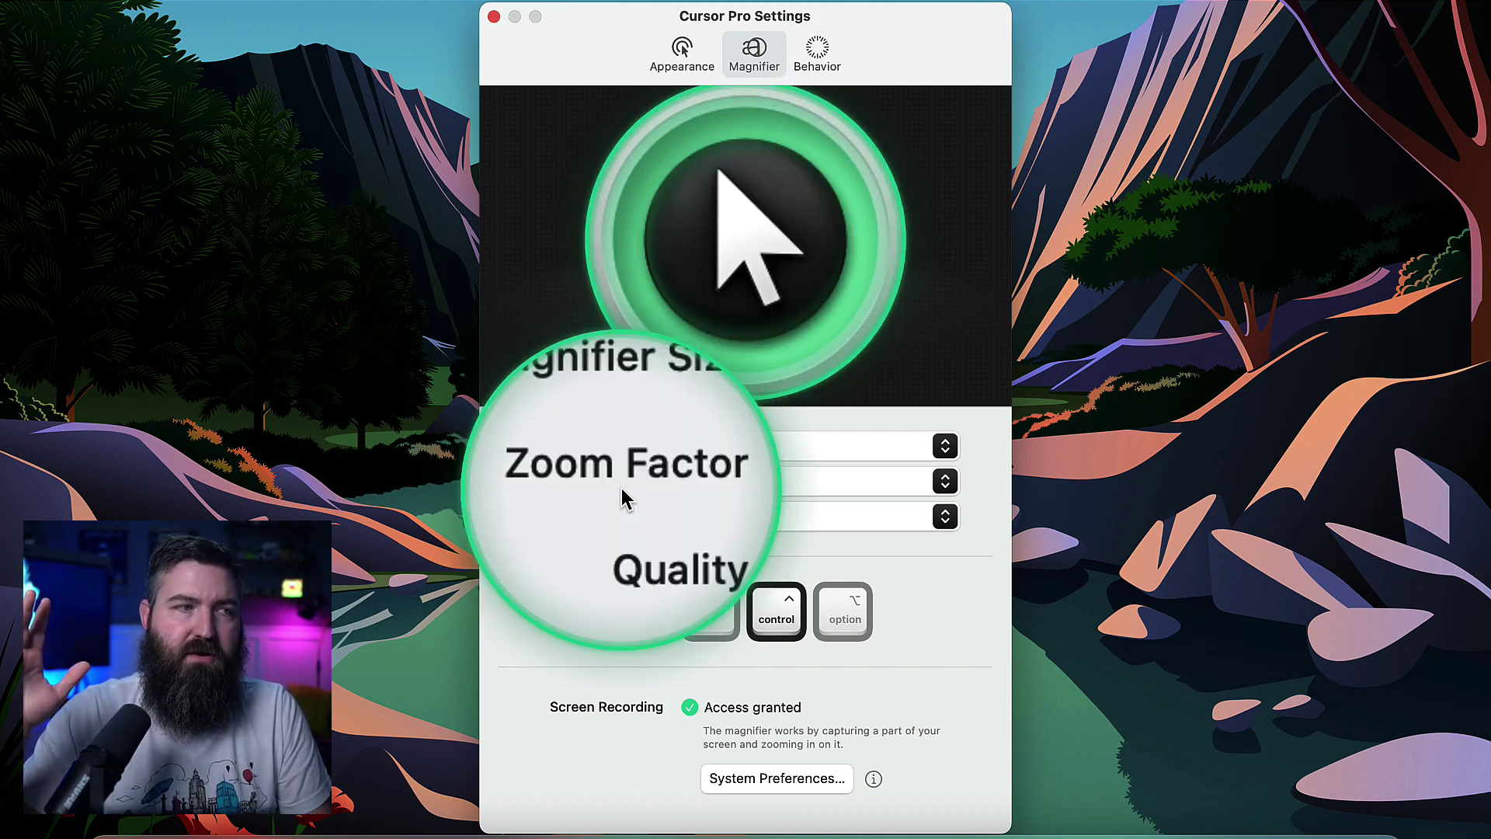
key(ctrl)
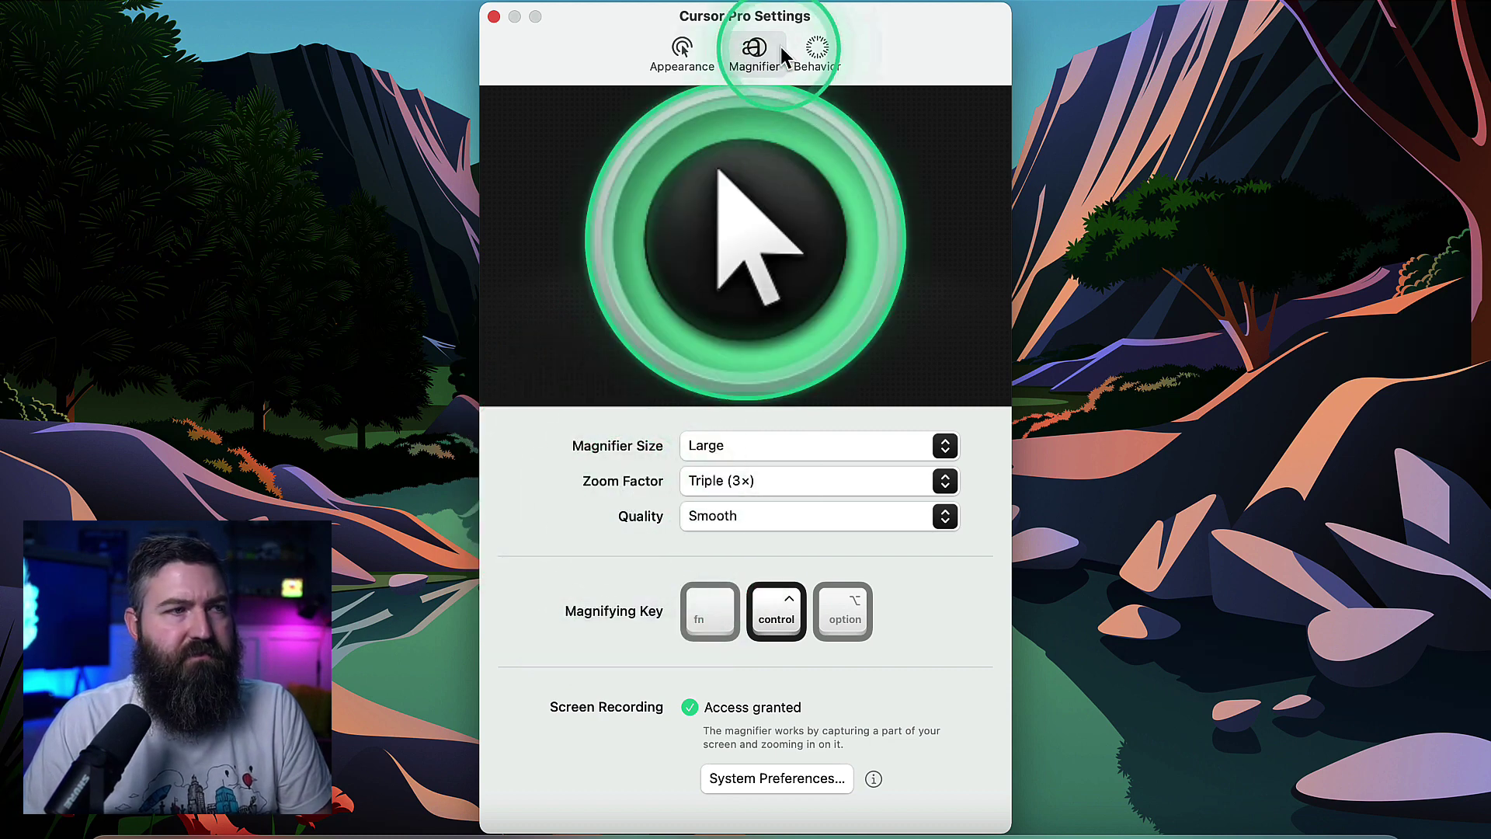
In Cursor Pro's Behavior settings, try When Inactive for Beg For Attention and set it back to Never.
click(812, 56)
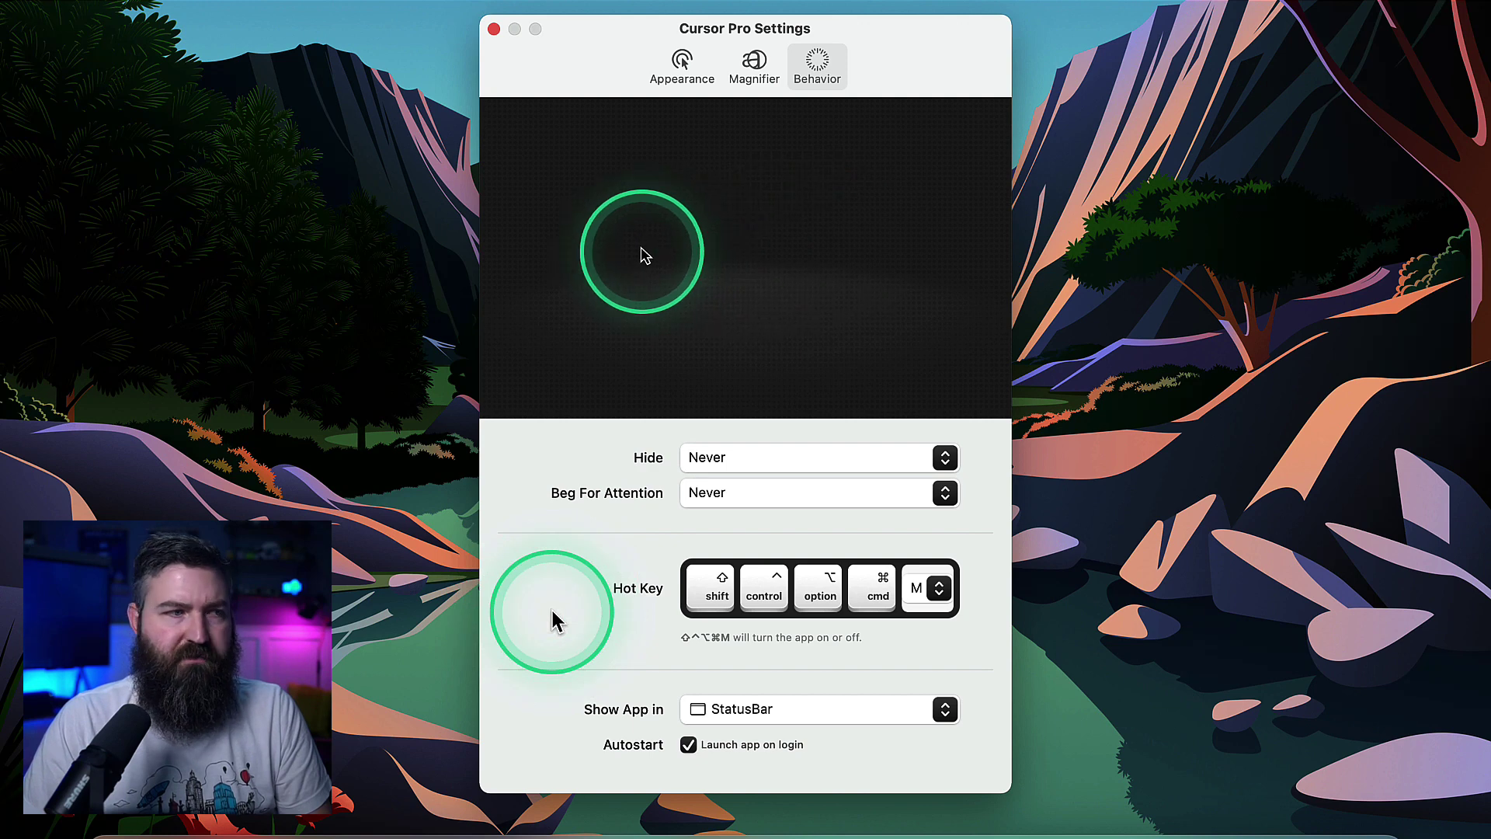
click(693, 501)
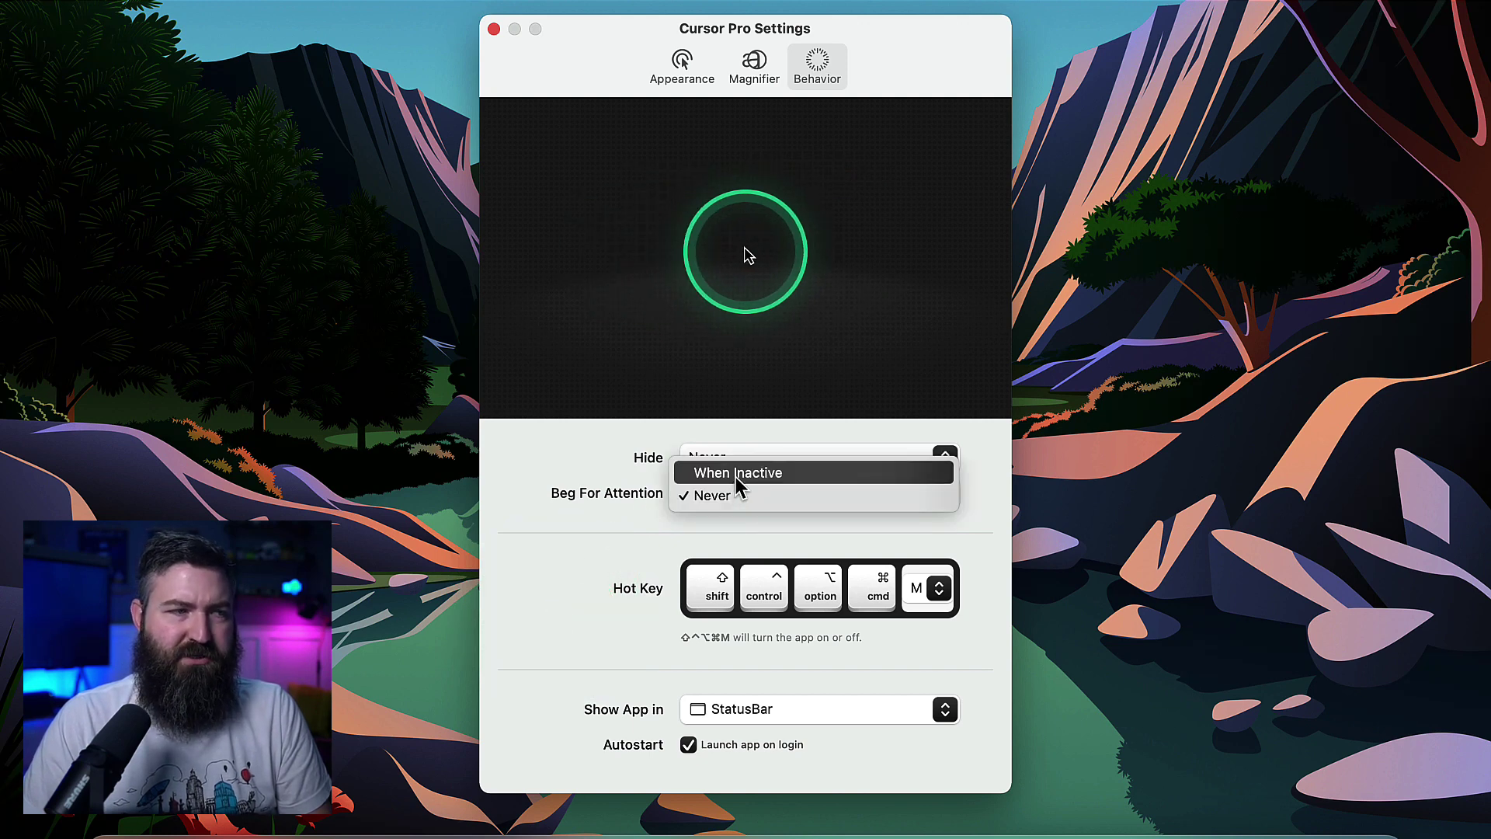
click(736, 475)
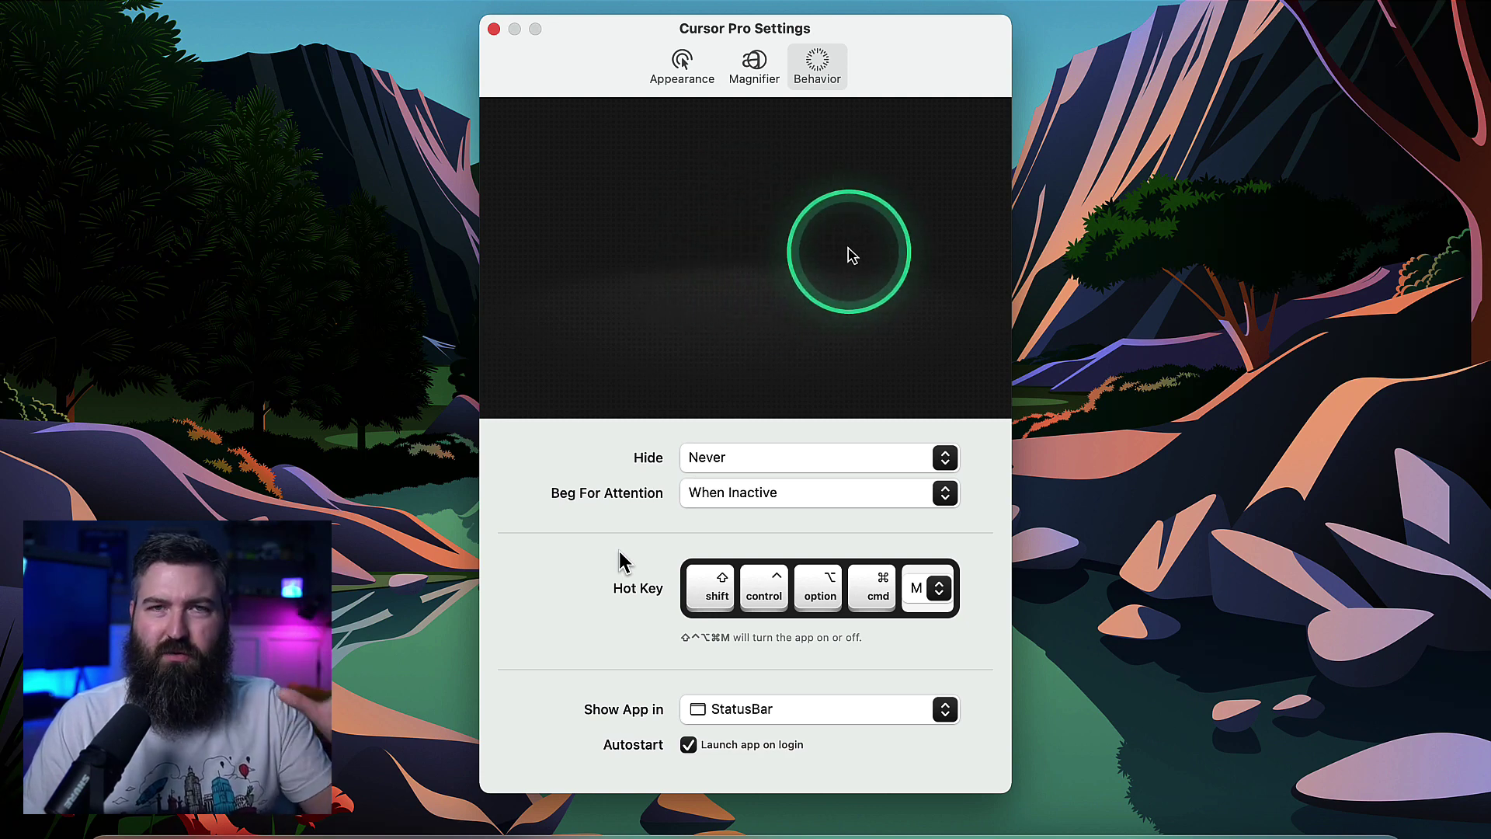
click(730, 501)
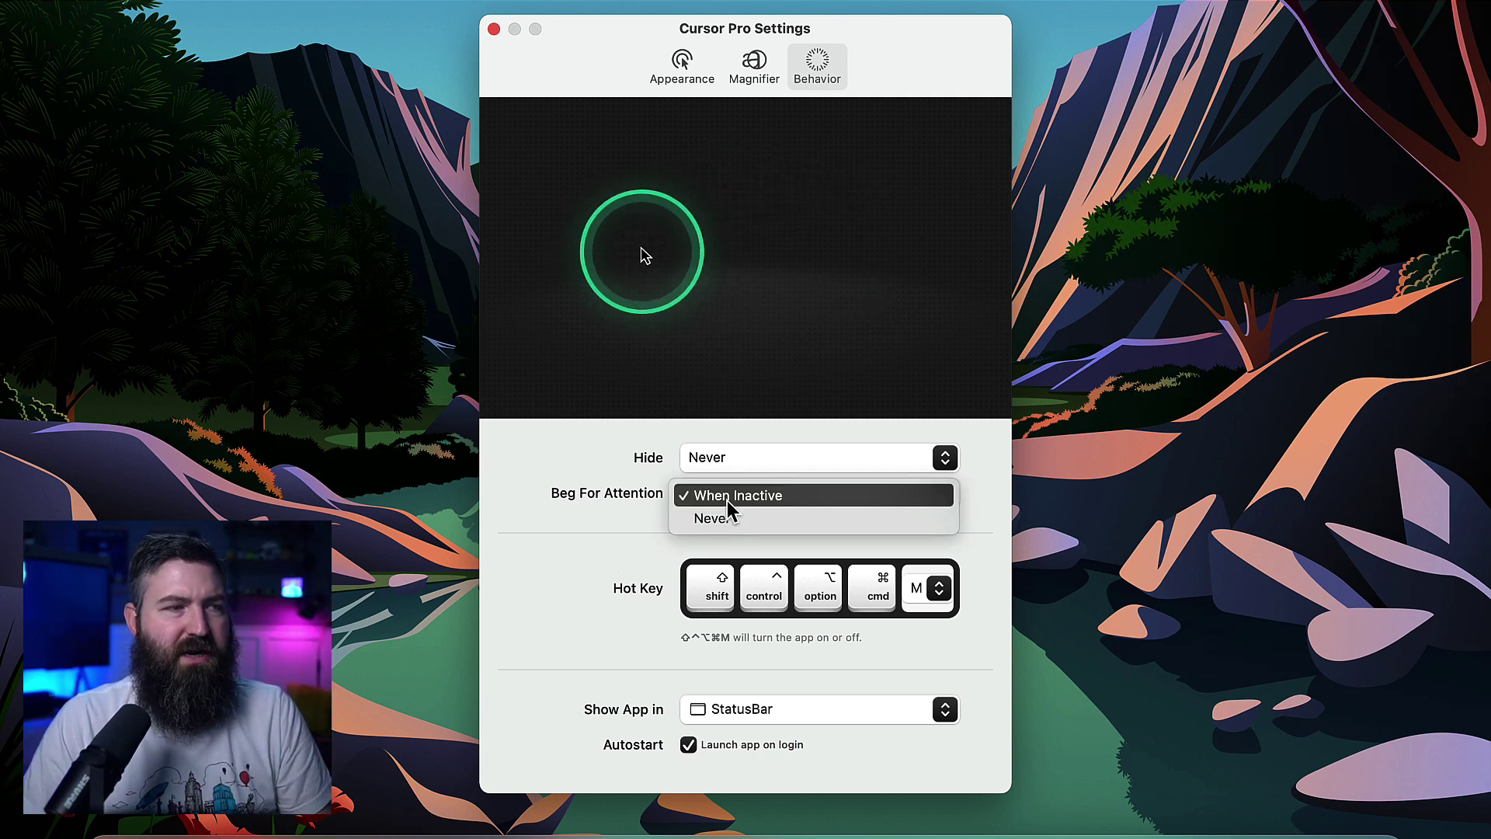
click(730, 518)
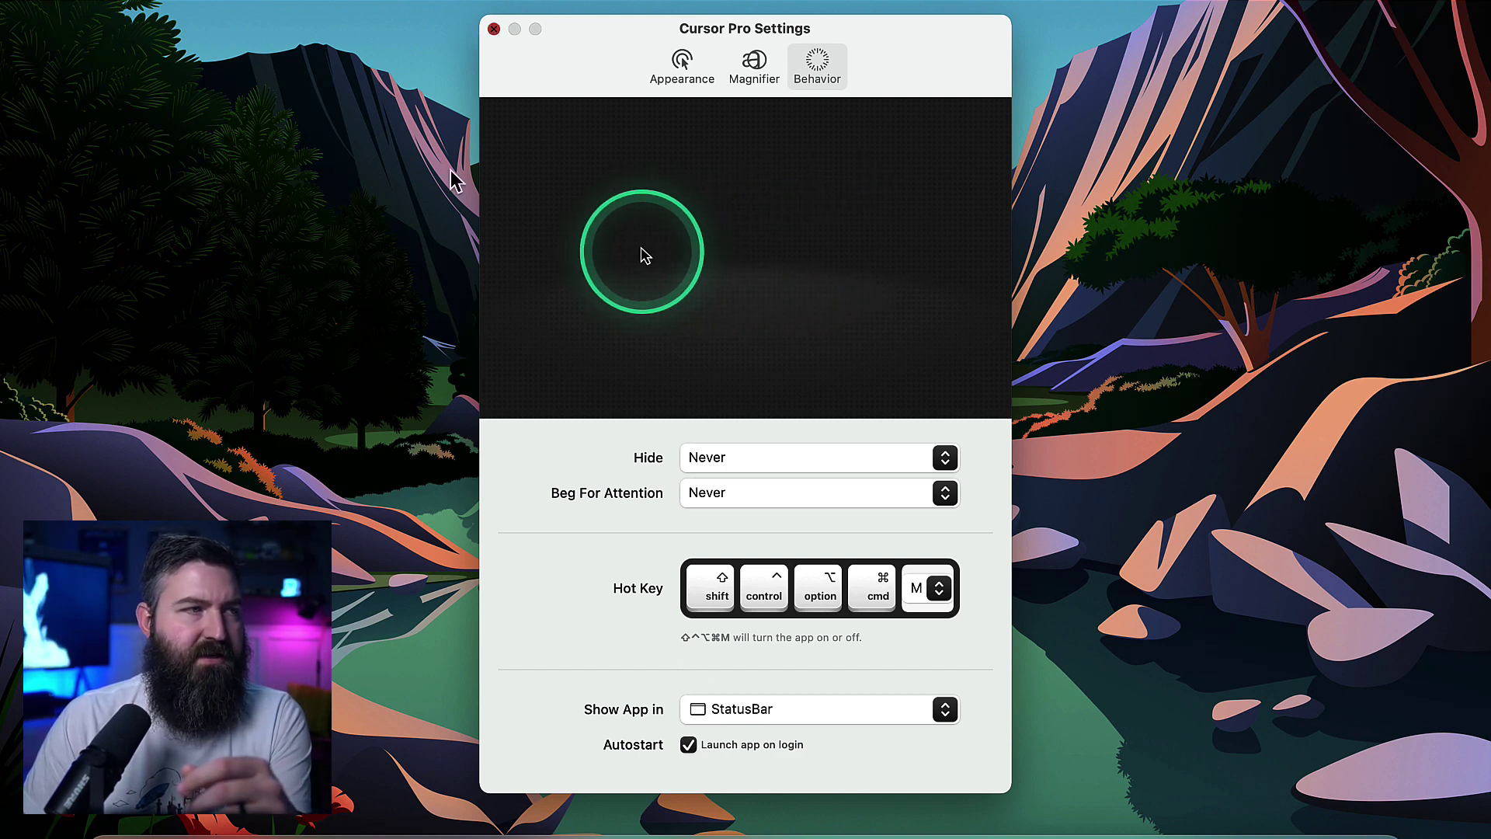
Close the Cursor Pro settings, switch to Stream Deck and select the empty key in the bottom row.
key(super+w)
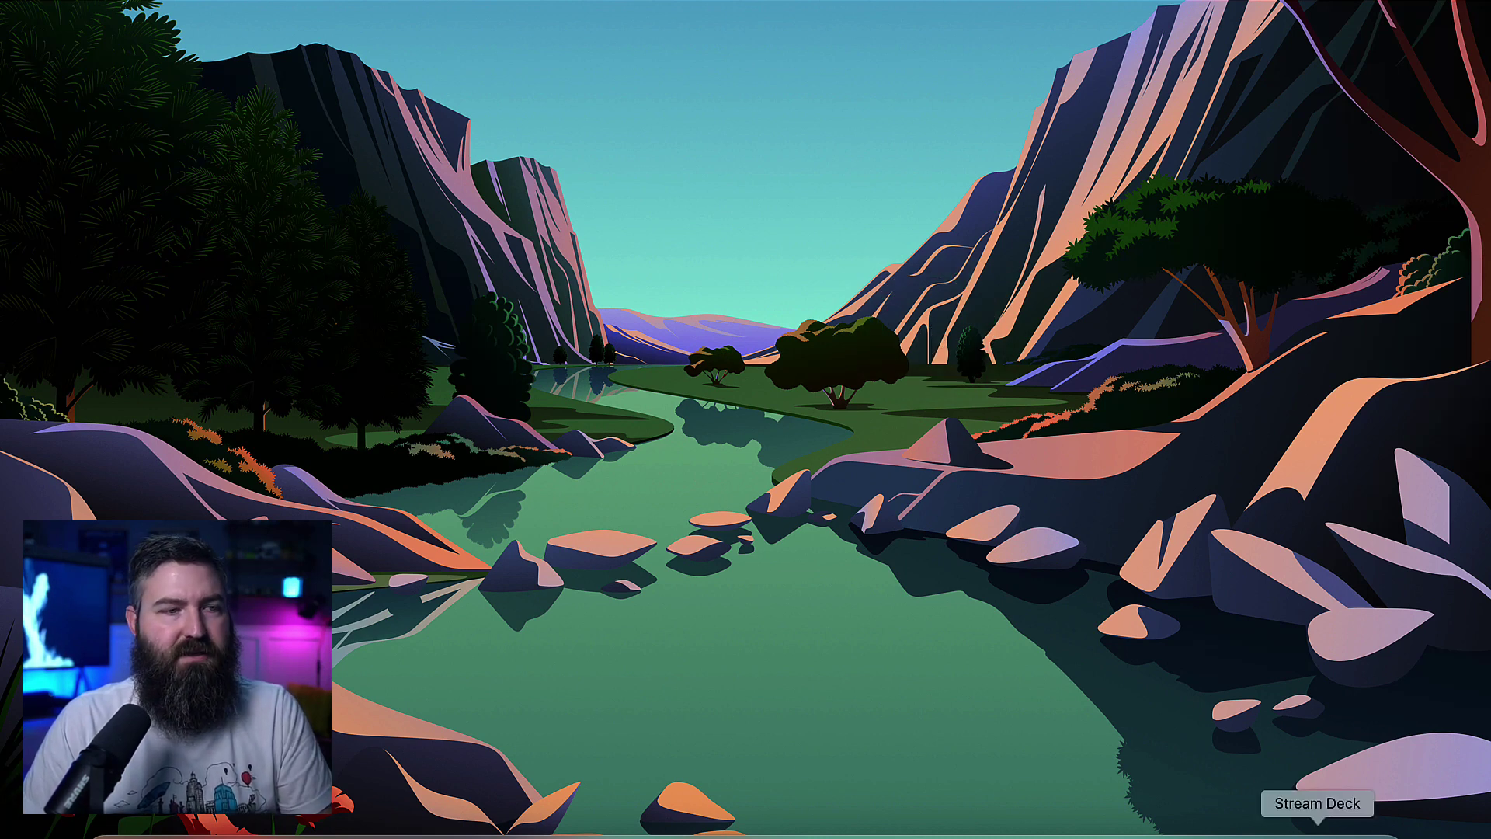
click(1318, 830)
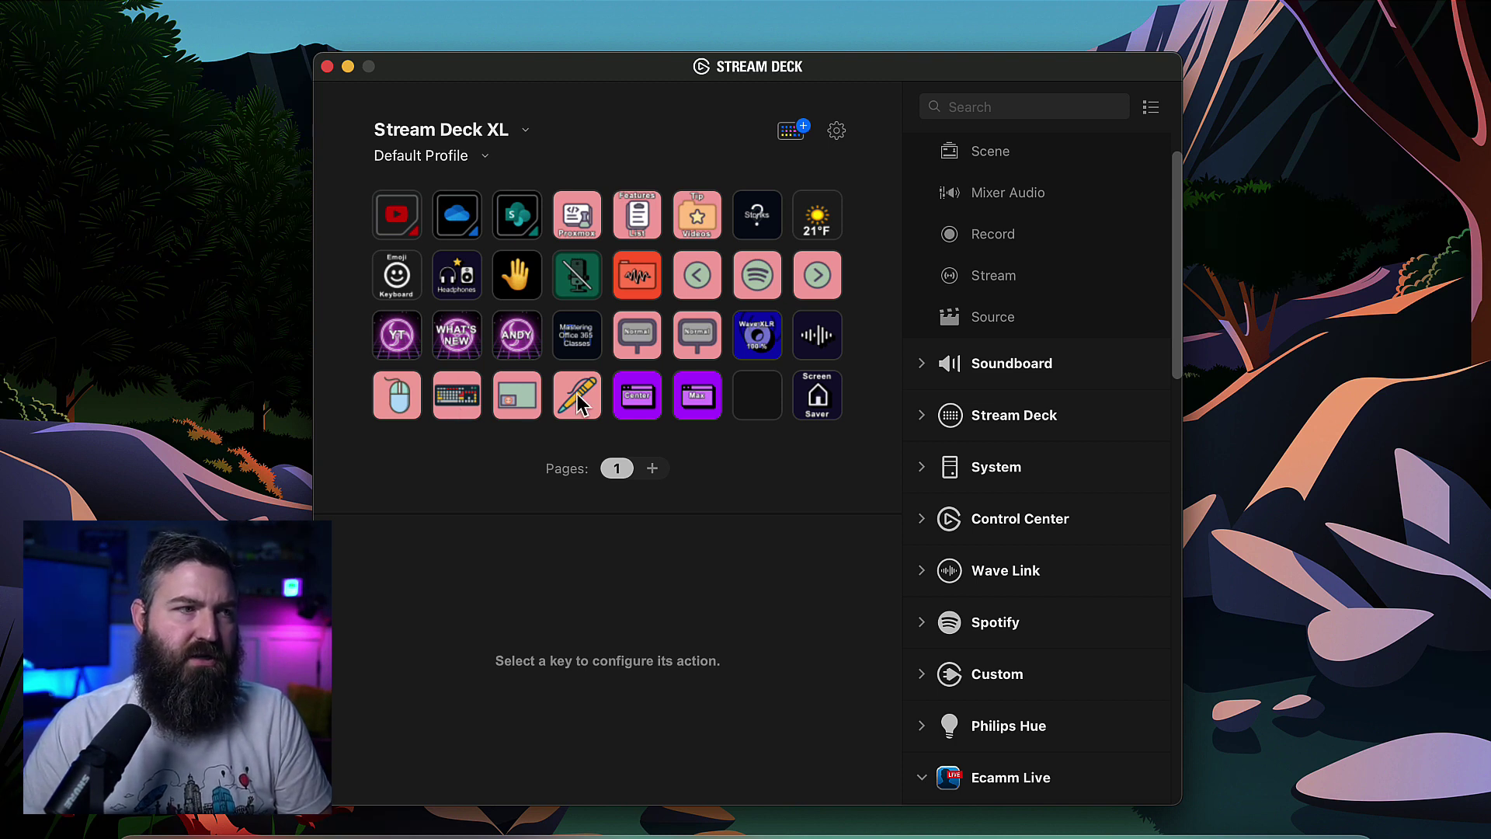
click(765, 402)
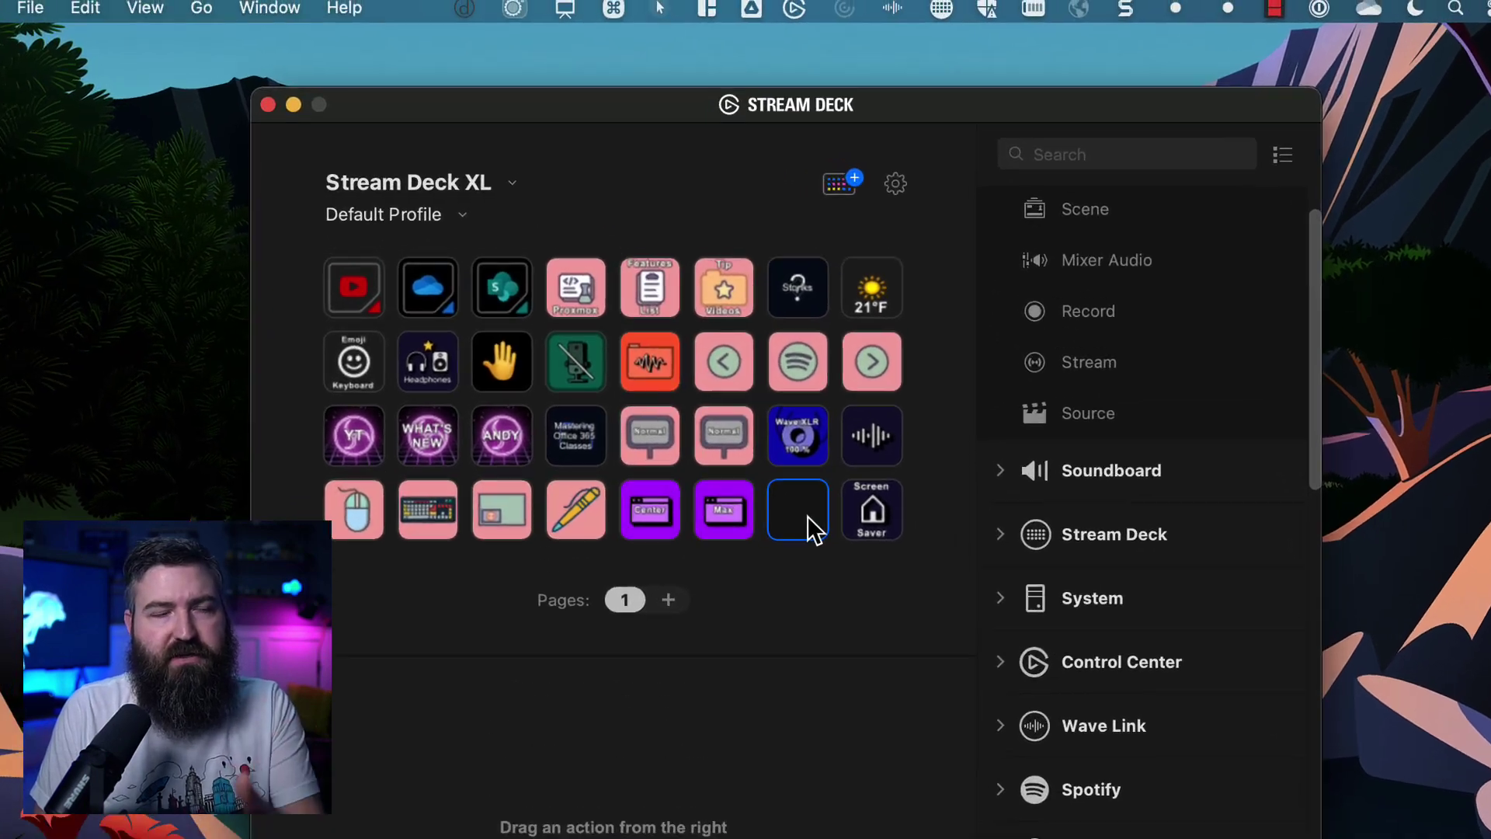
Paste a copy of the pen hotkey onto the empty key and delete it again.
key(super+c)
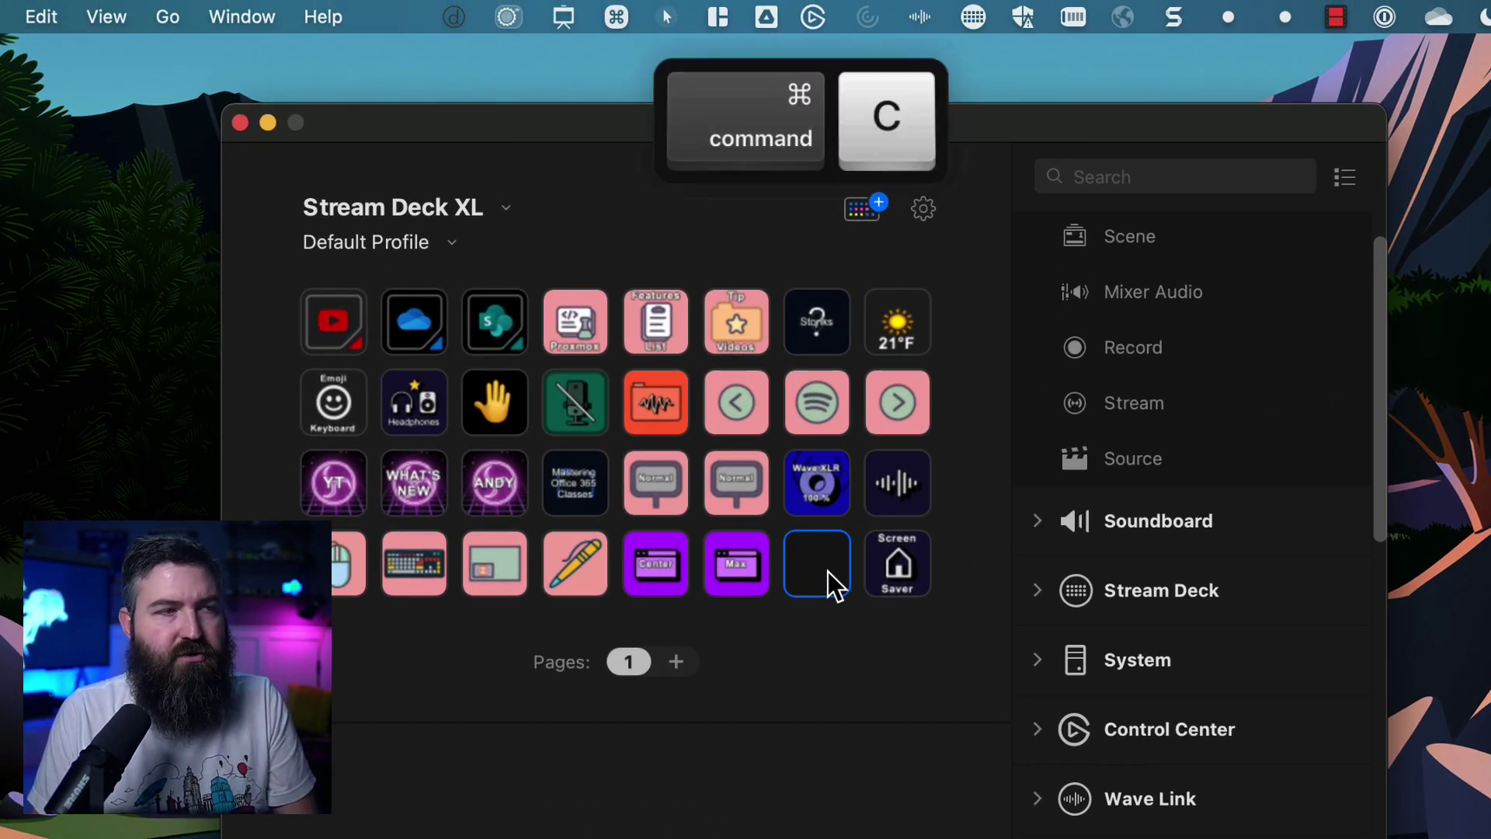
key(super+v)
key(super+v)
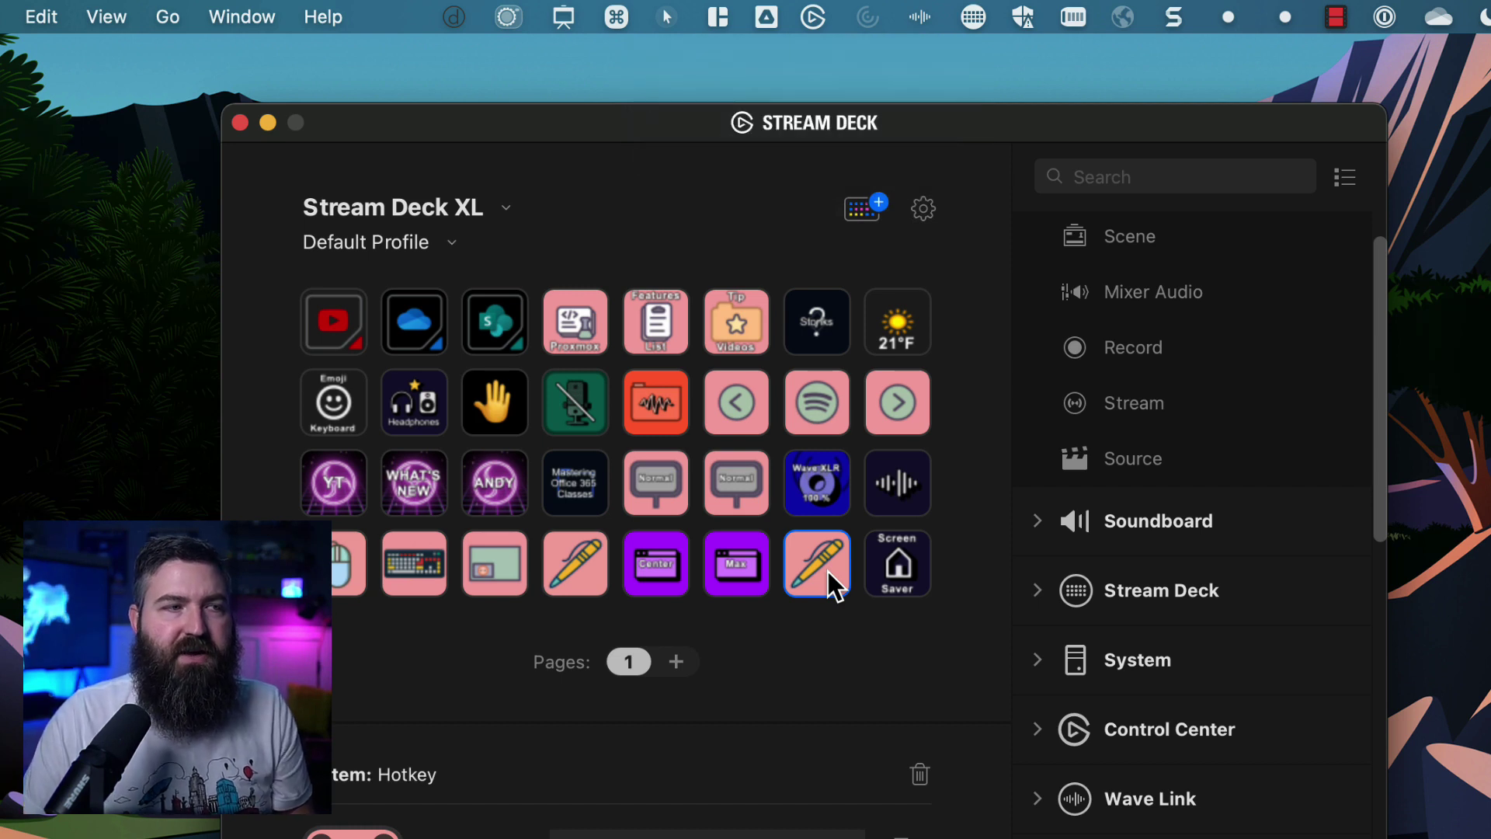
key(Delete)
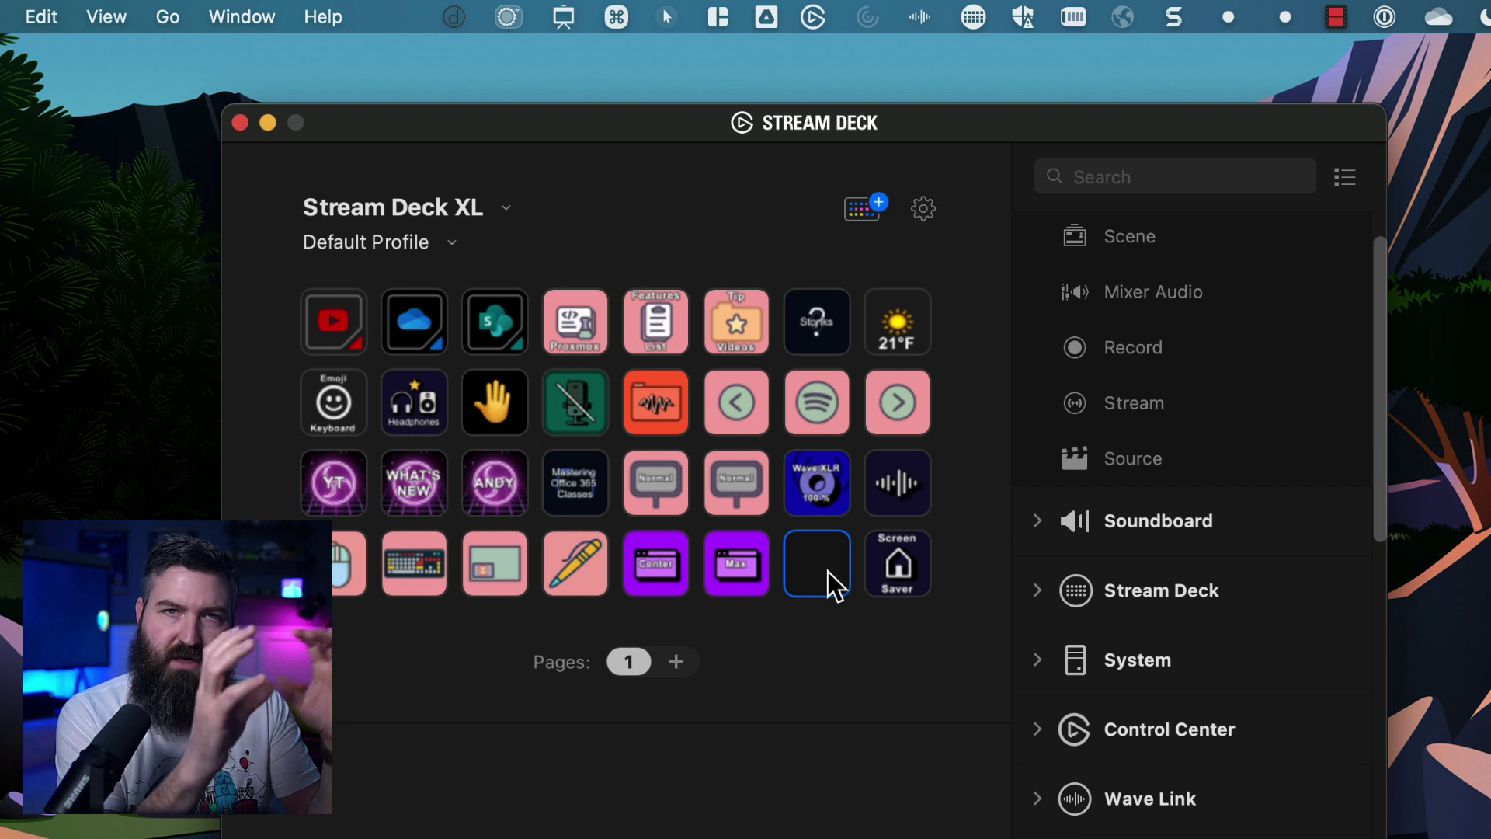
Repeat the copy shortcut on the empty key to demonstrate the on-screen keystroke display.
key(super+c)
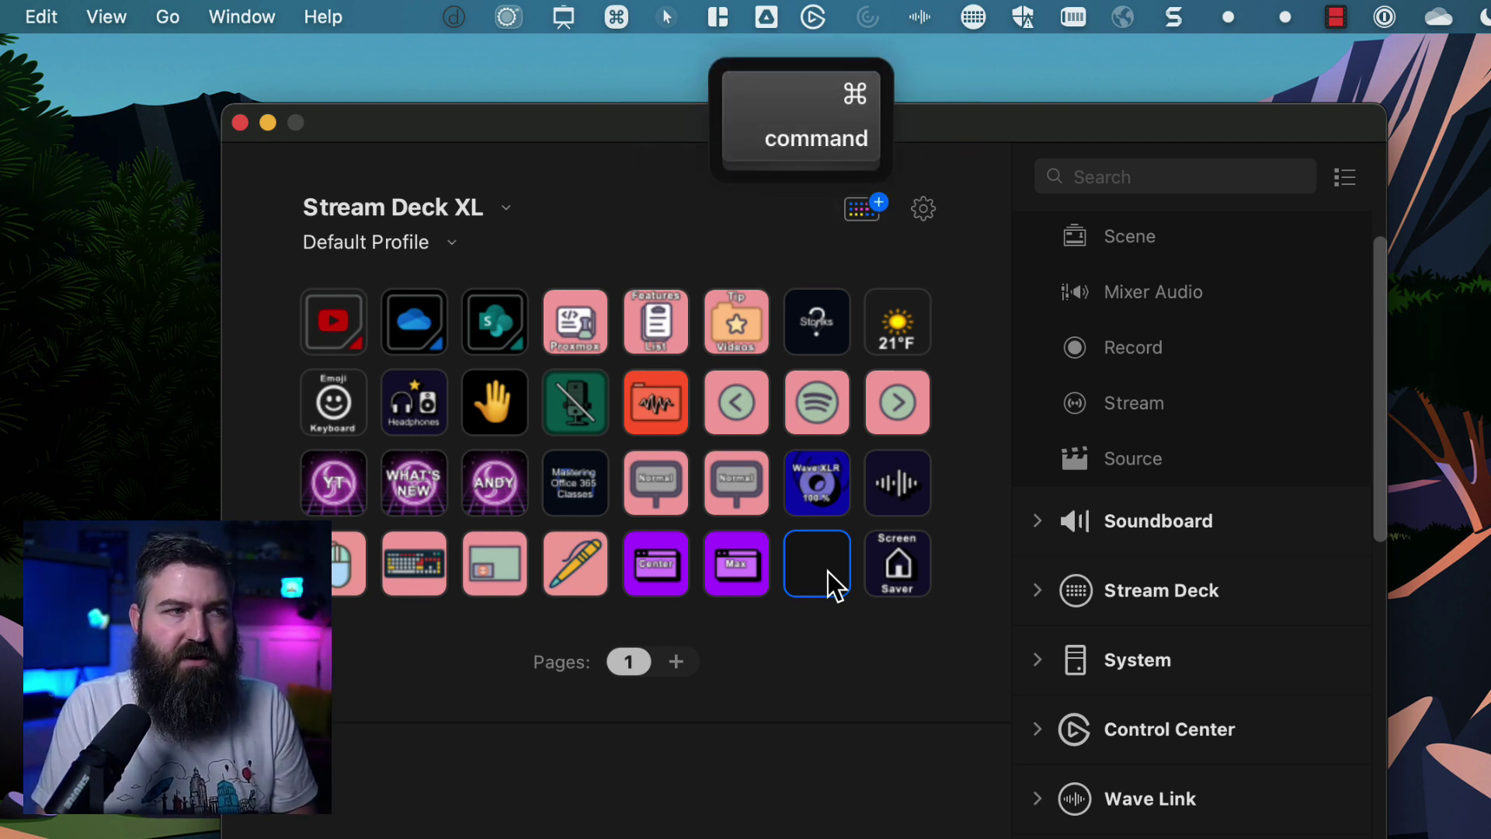
key(super+c)
key(super+c)
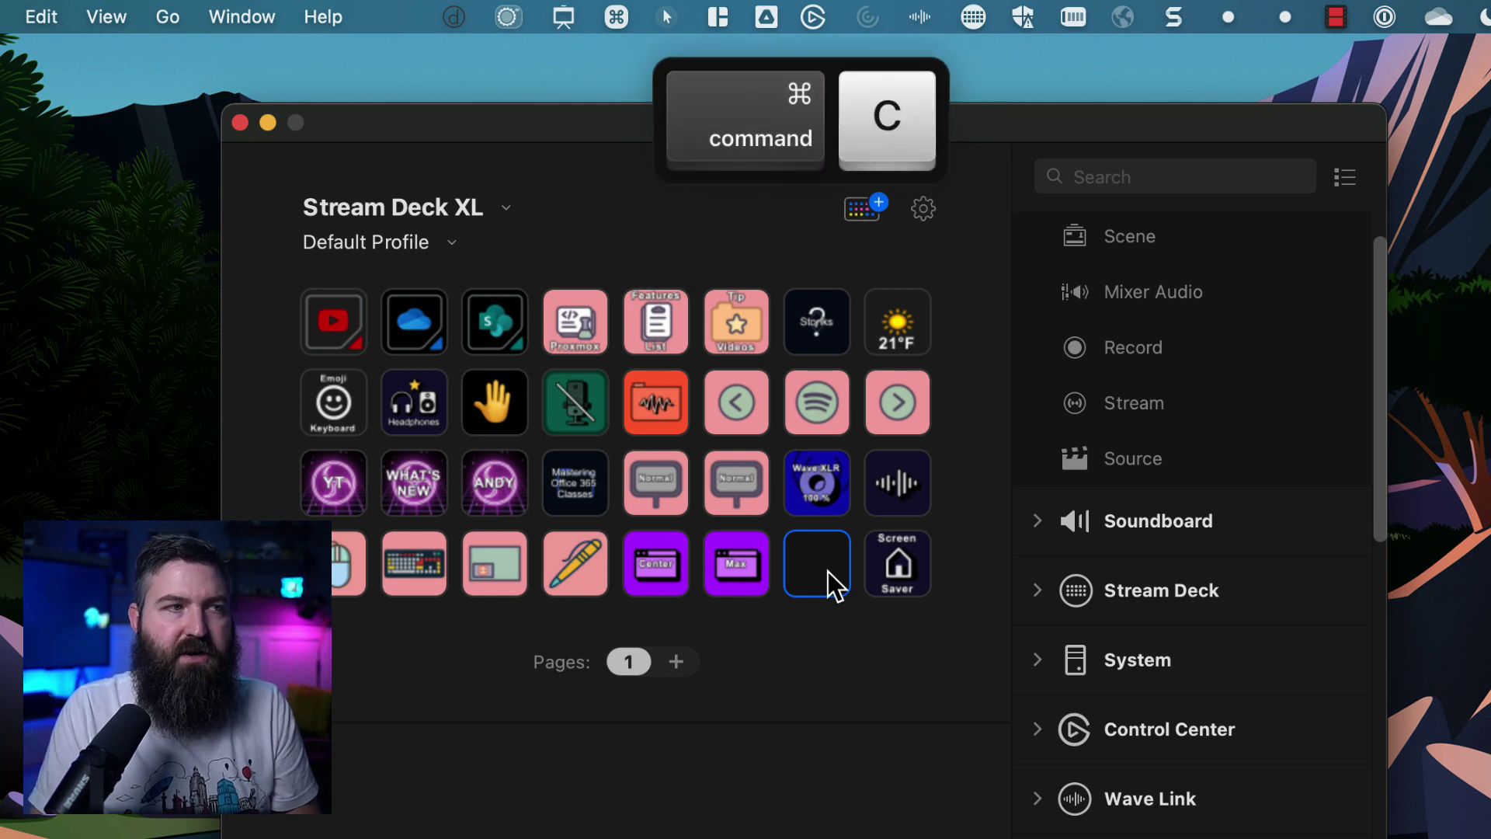
key(ctrl+c)
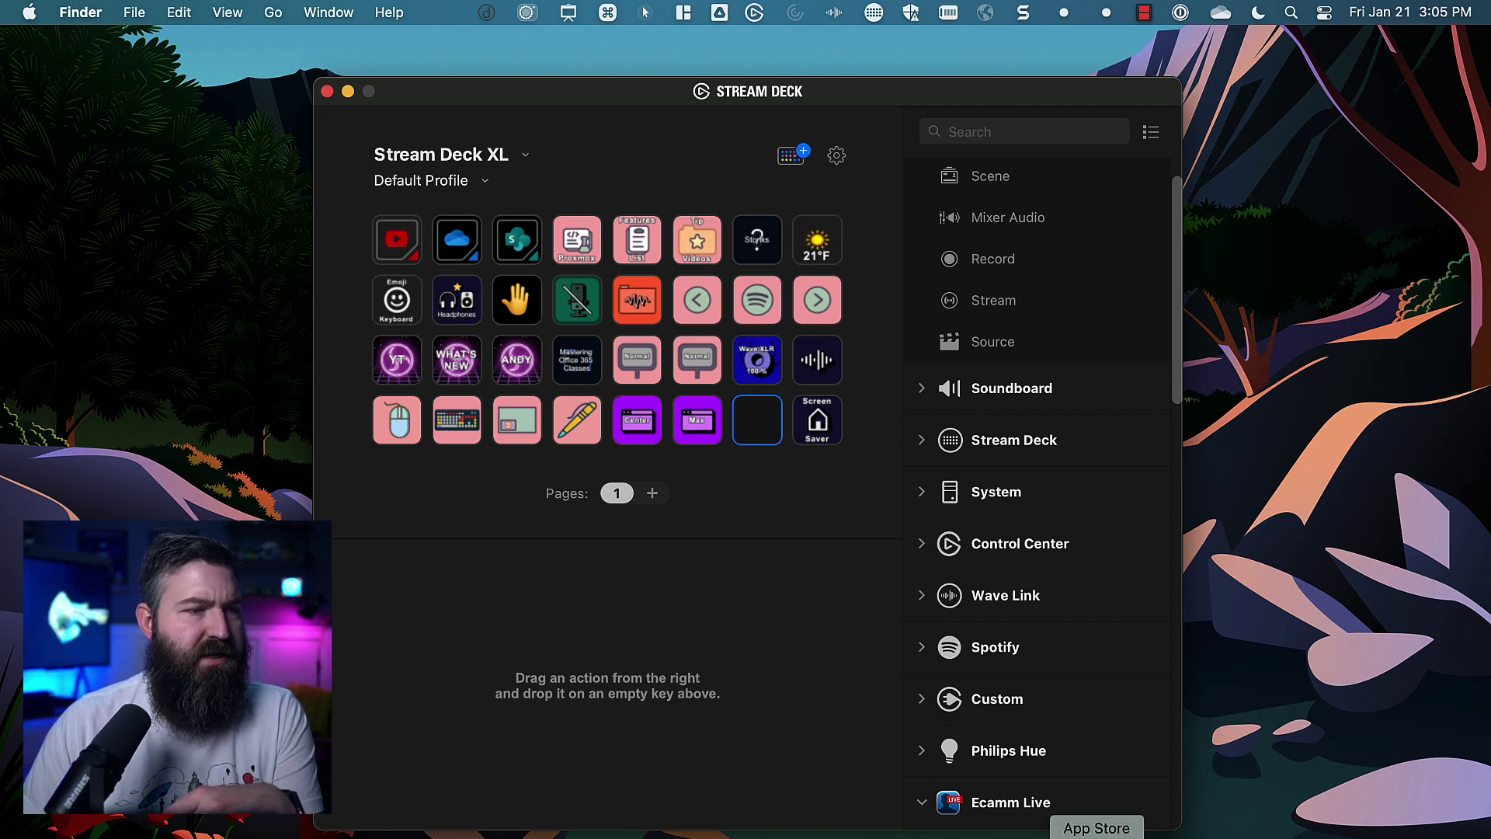
Switch to Microsoft Edge, return to the IXEAU home page and open the KeystrokePro product page.
click(1049, 834)
scroll(698, 533, up, 8)
key(super+bracketleft)
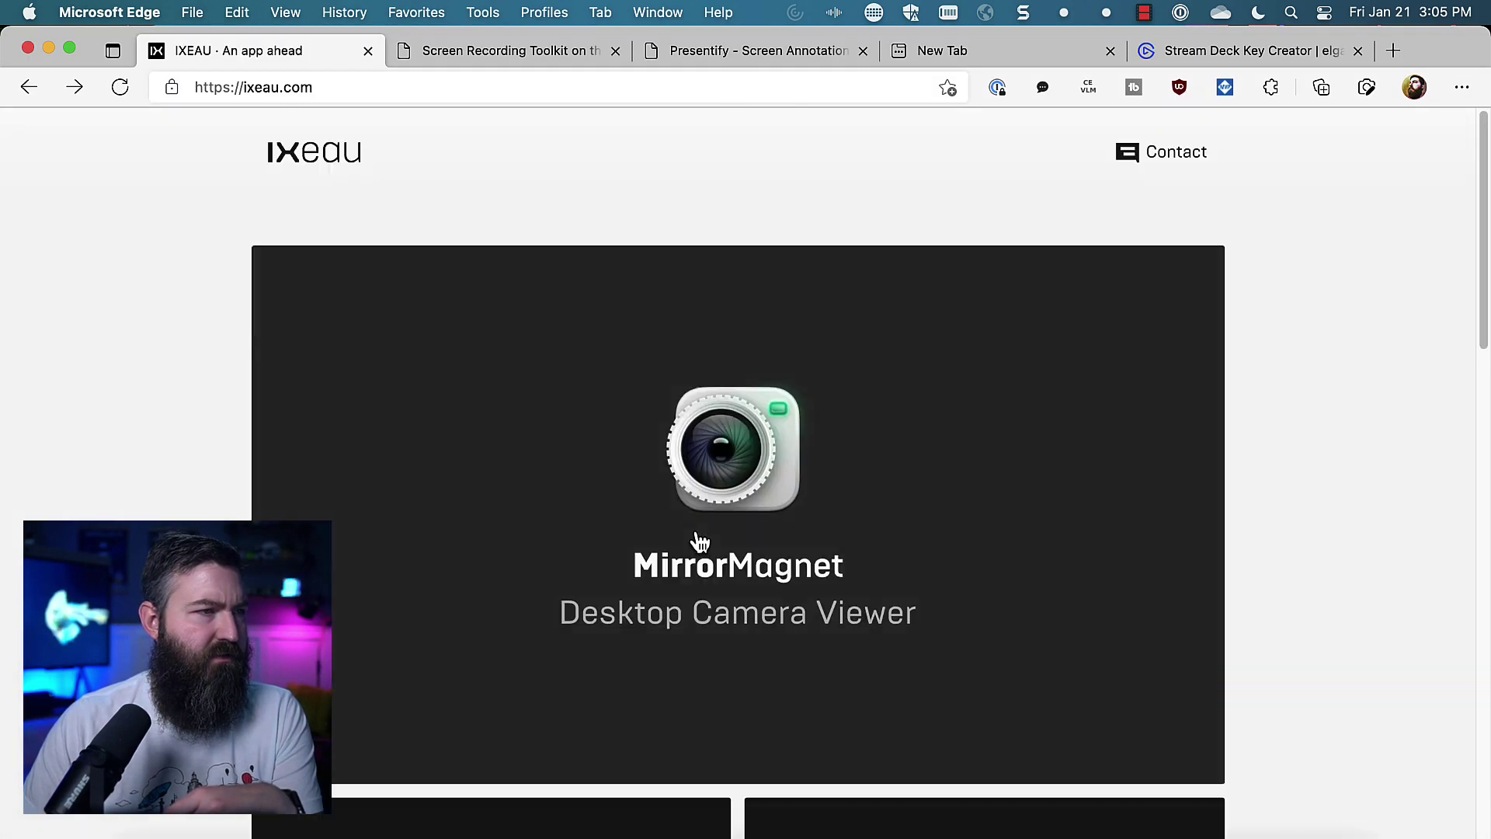
scroll(1129, 660, down, 6)
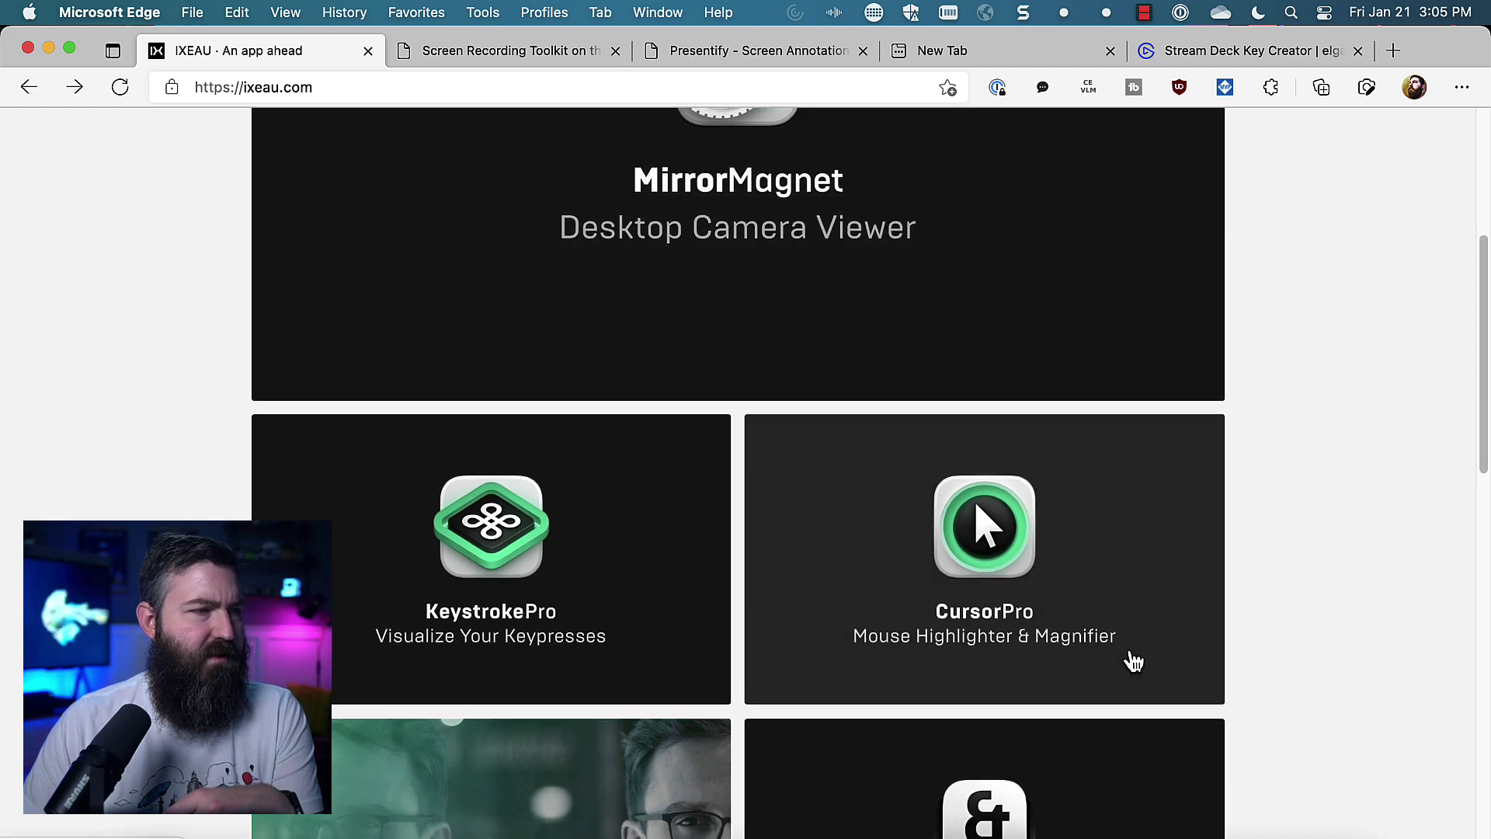
click(508, 458)
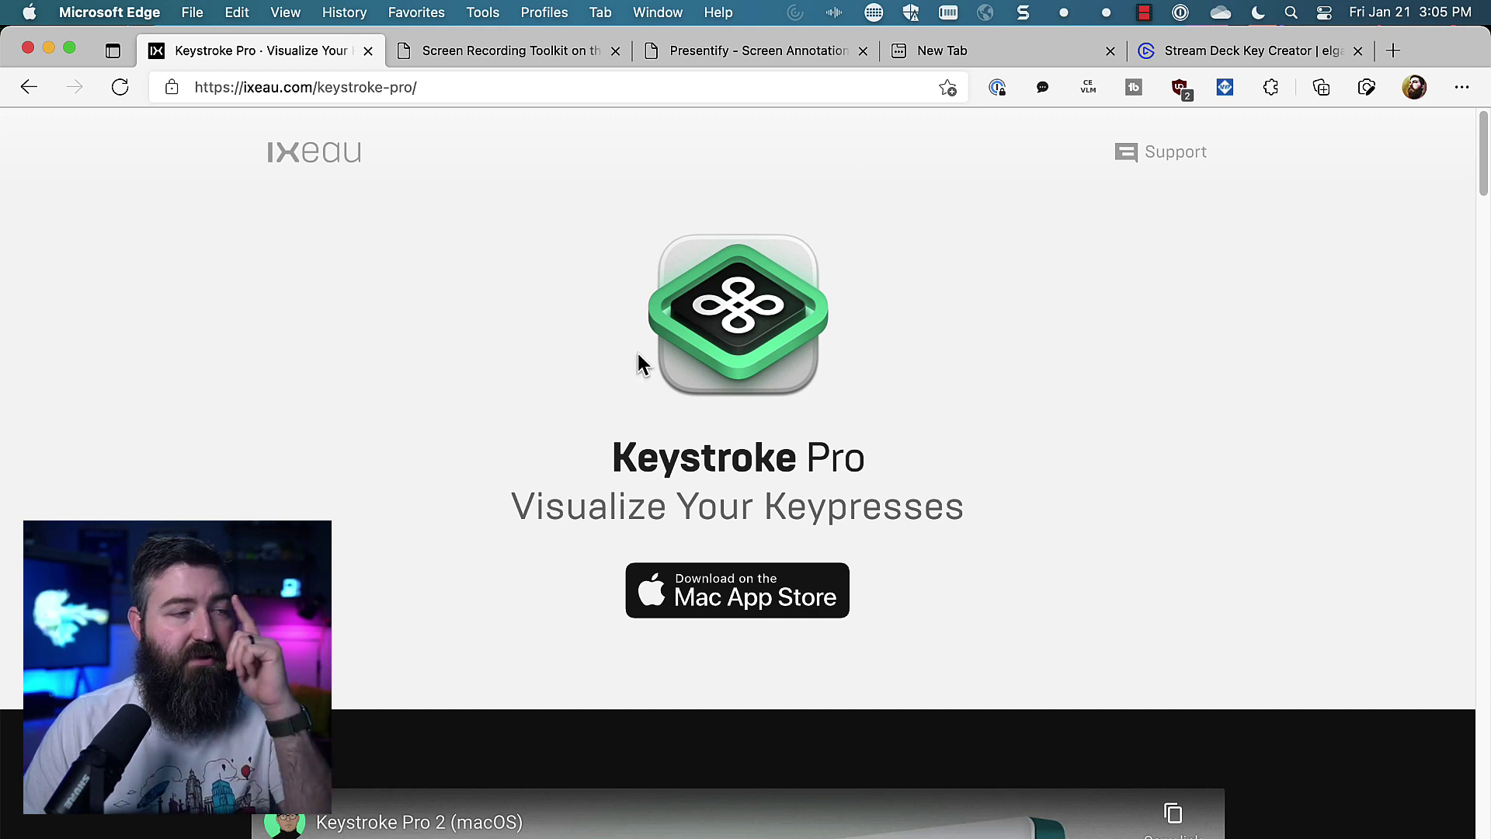
scroll(660, 427, down, 1)
click(713, 556)
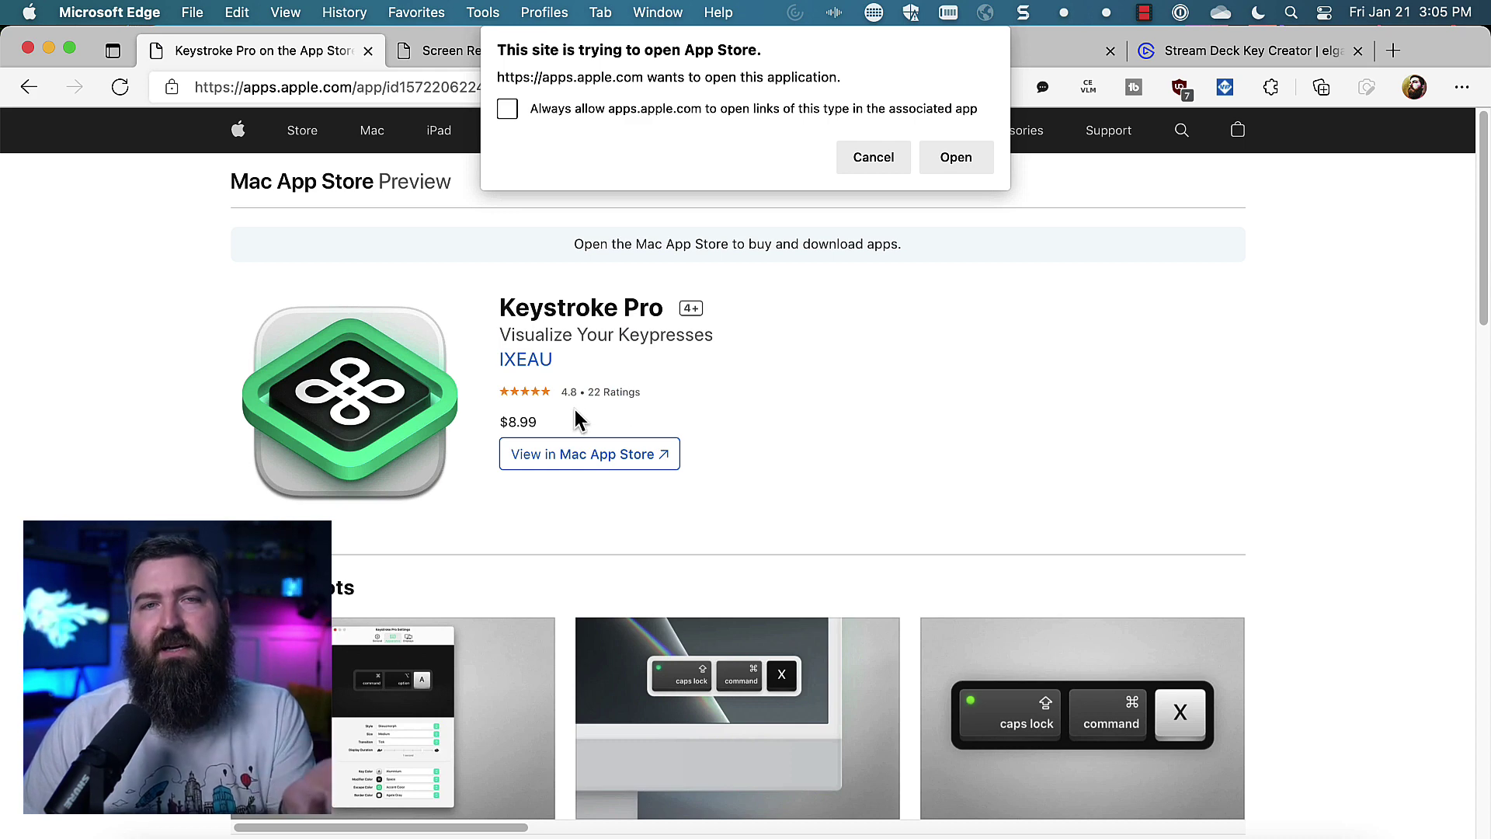
click(852, 160)
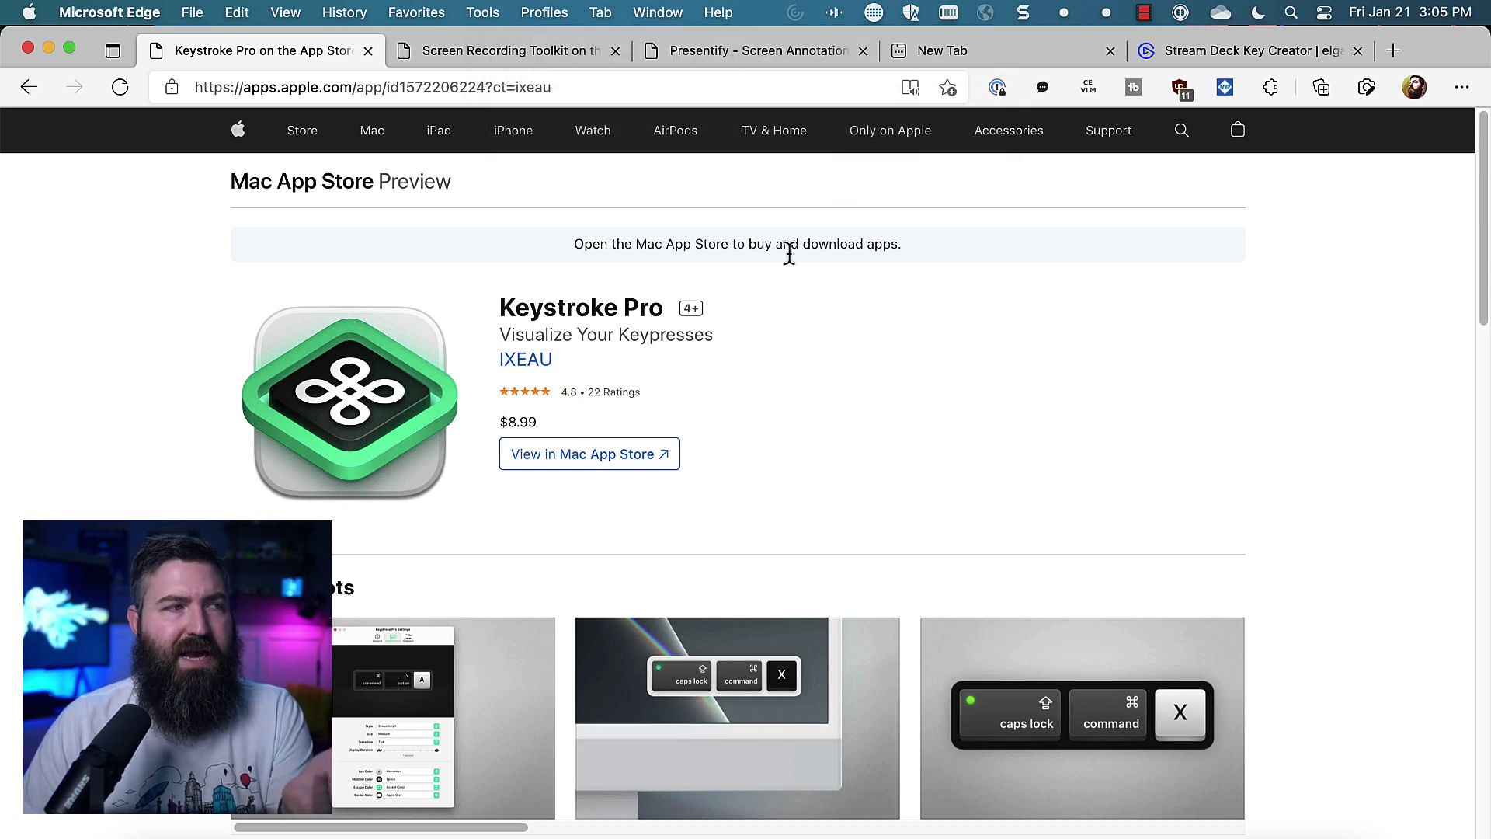
key(super+bracketleft)
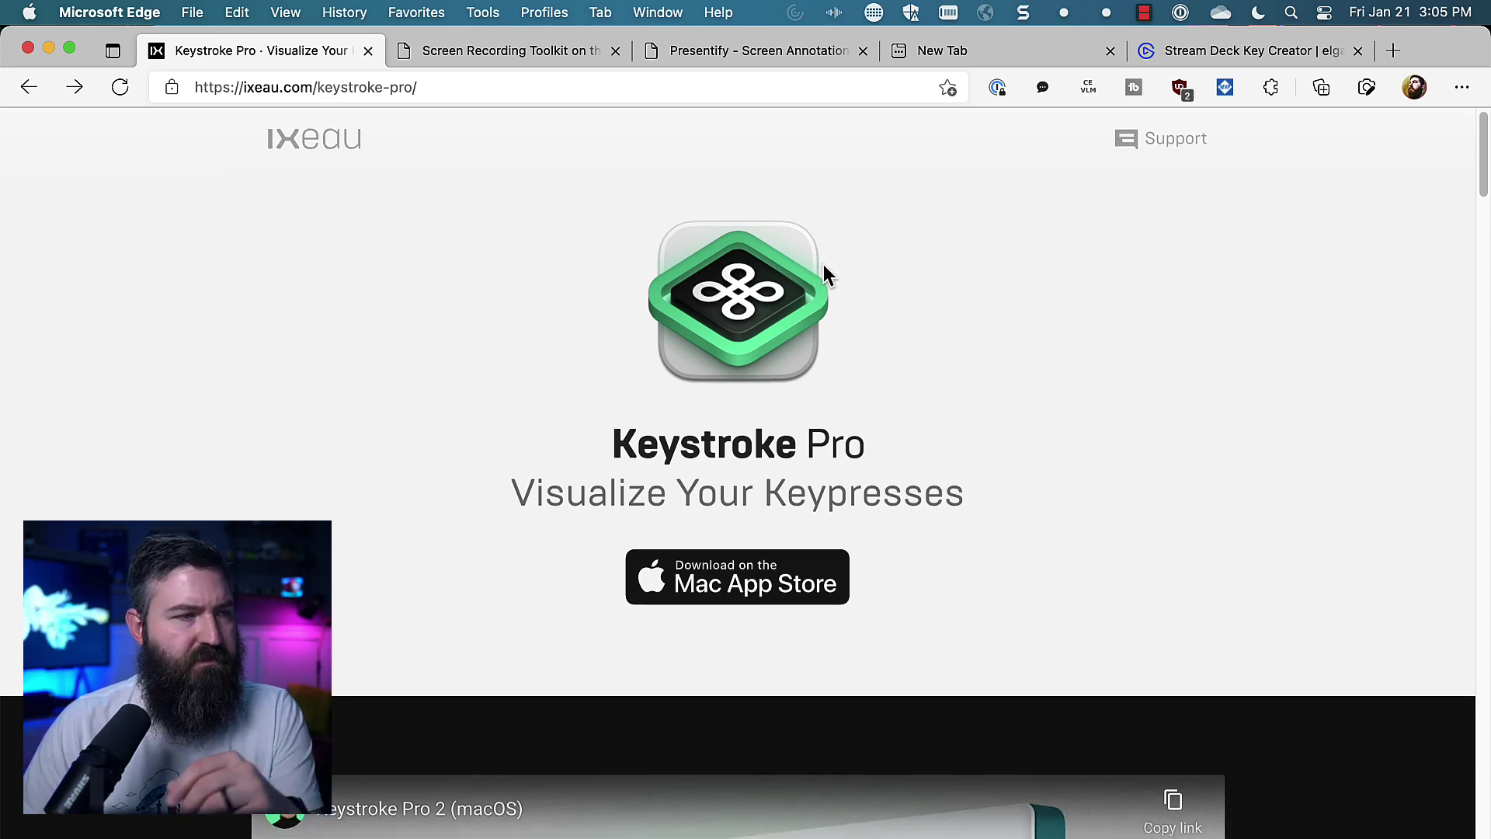
Look through the Keystroke Pro product page down to the Powerful. Colorful. Wonderful. section.
scroll(823, 268, down, 12)
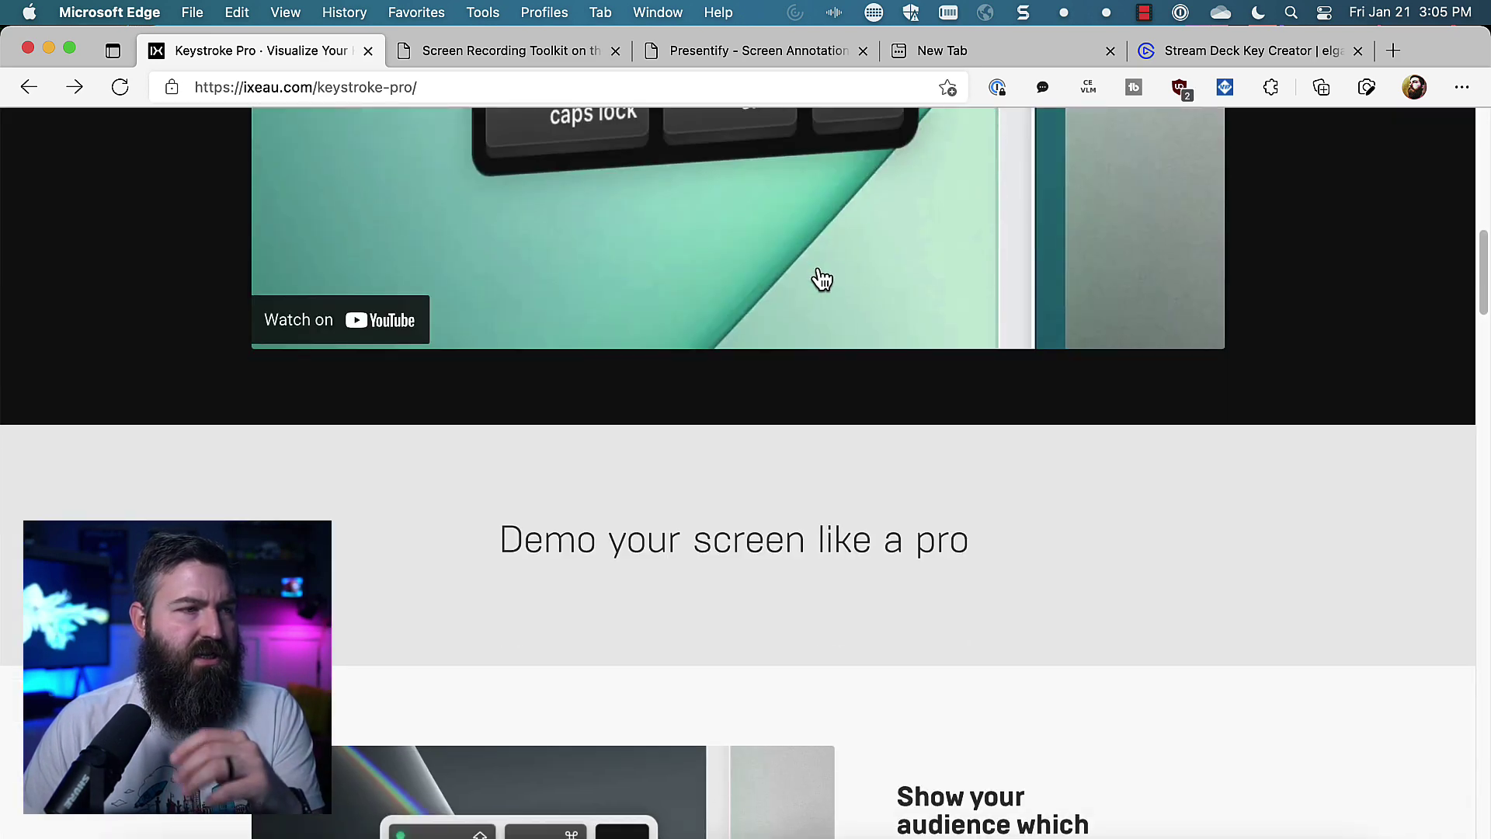
scroll(821, 272, down, 8)
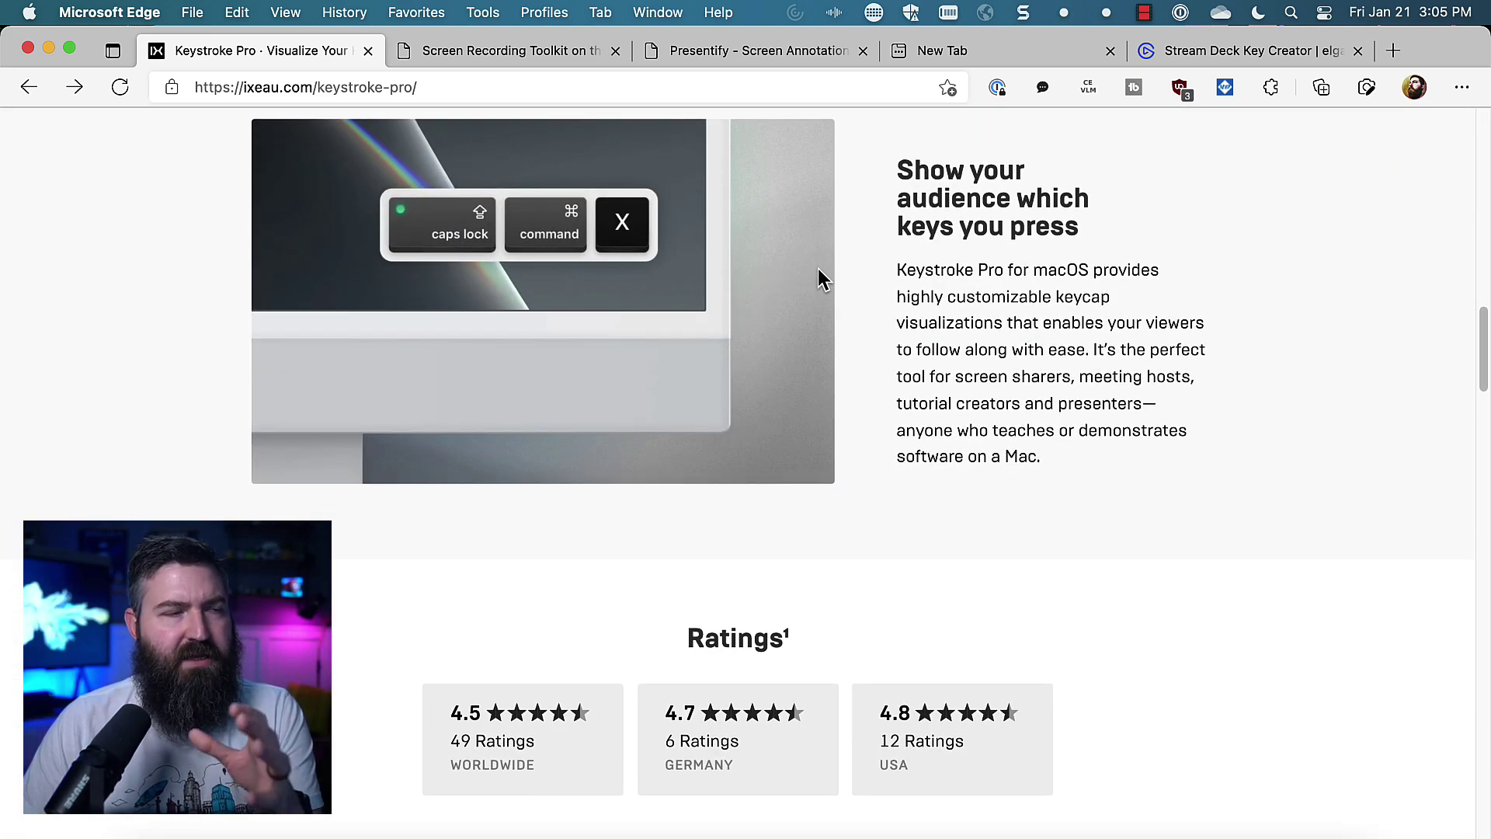
scroll(818, 268, down, 10)
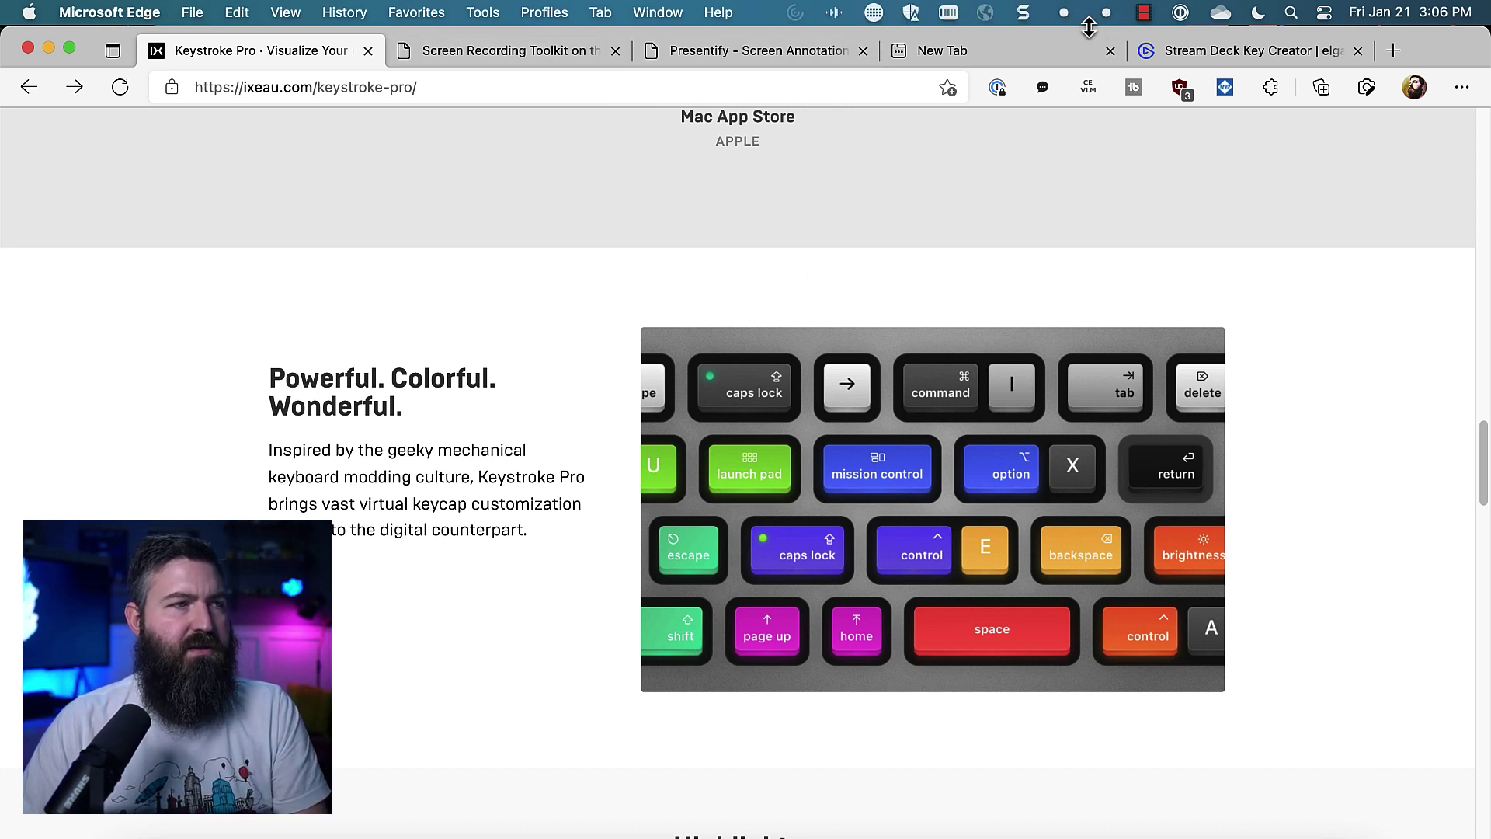
Hide Edge, open Keystroke Pro's settings and minimize the Stream Deck window behind them.
key(super+h)
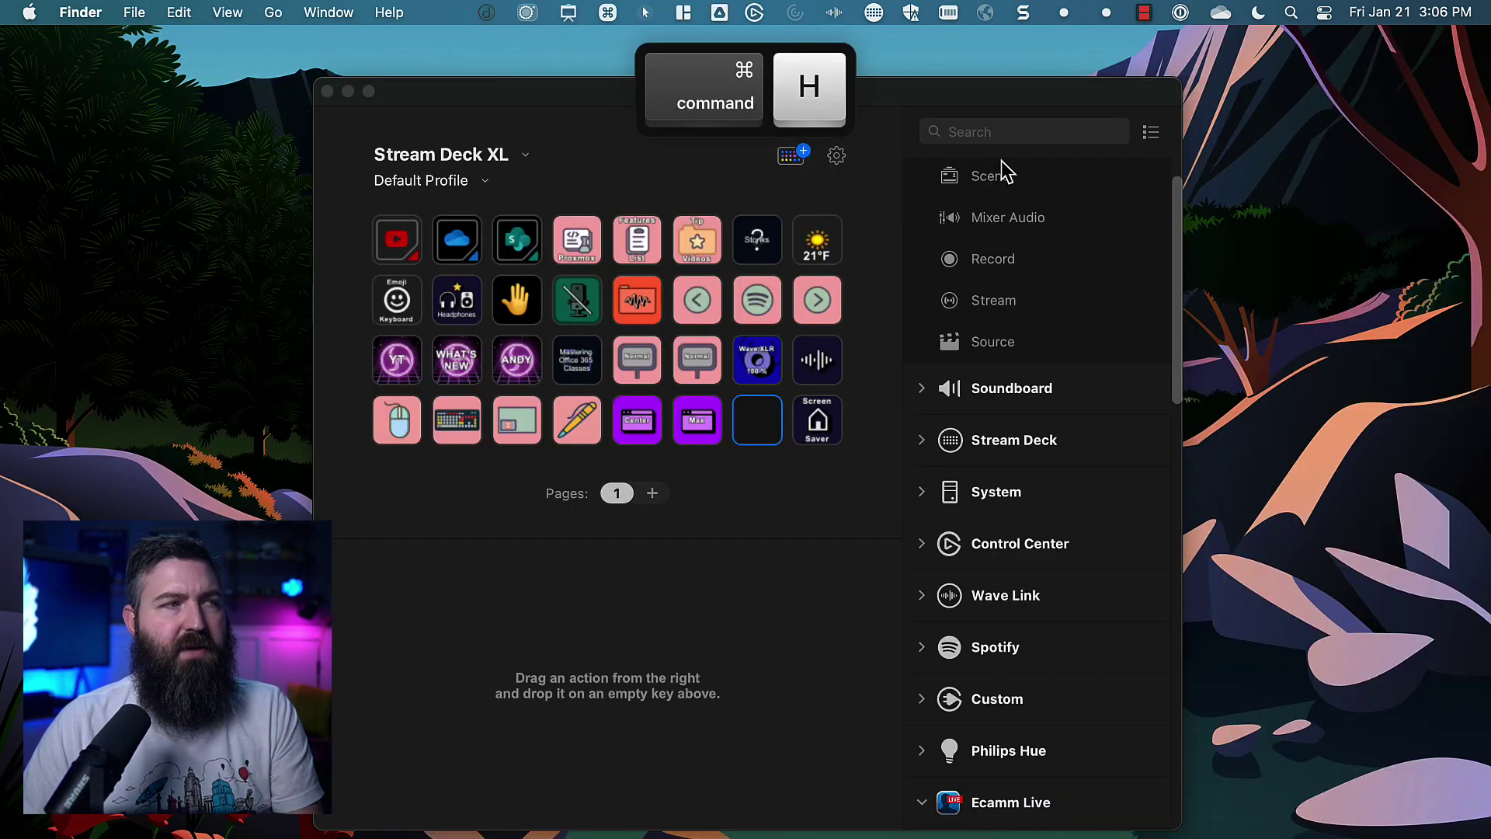
click(607, 13)
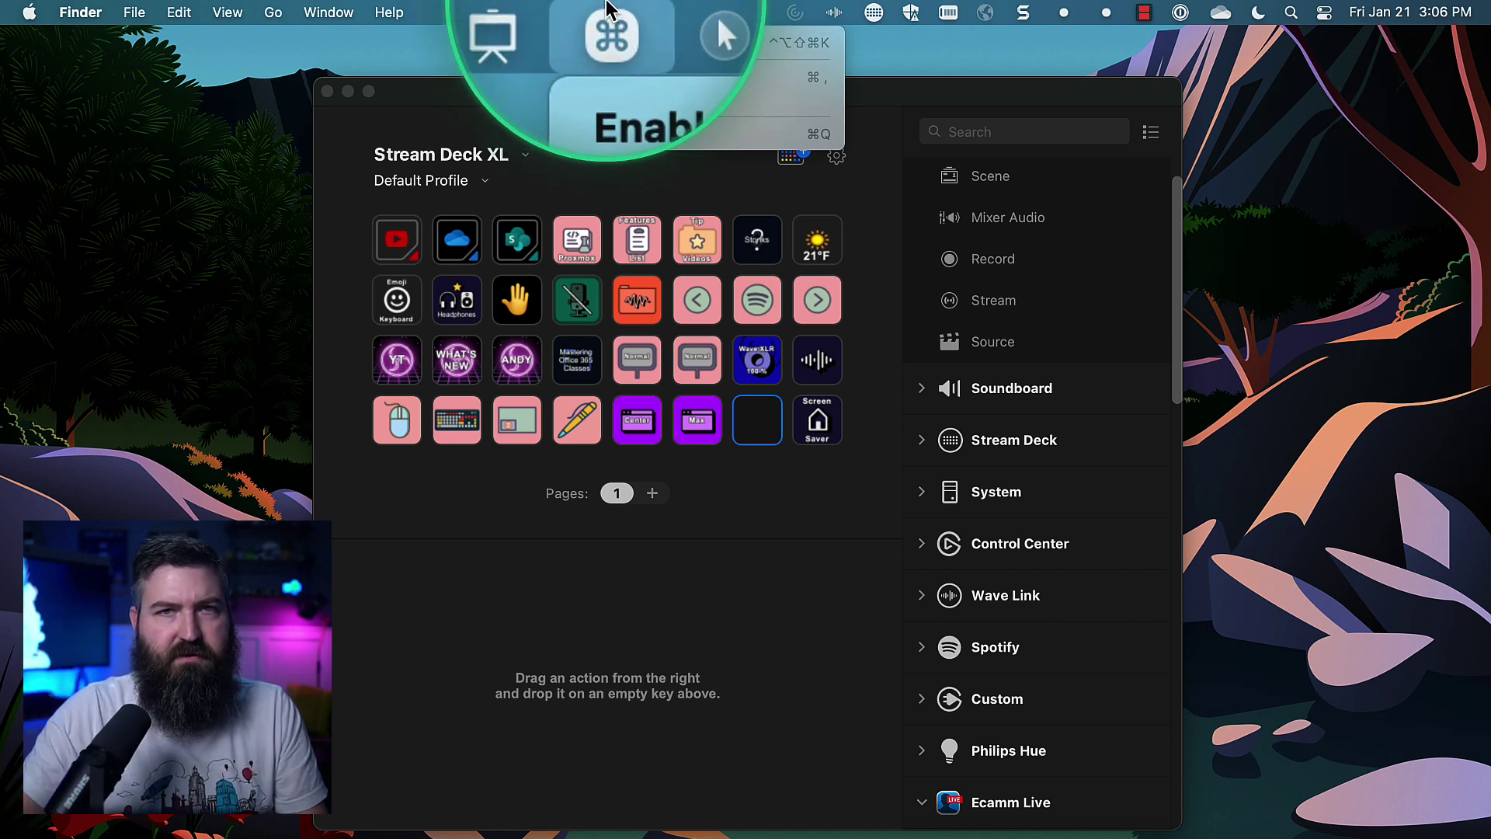
key(ctrl)
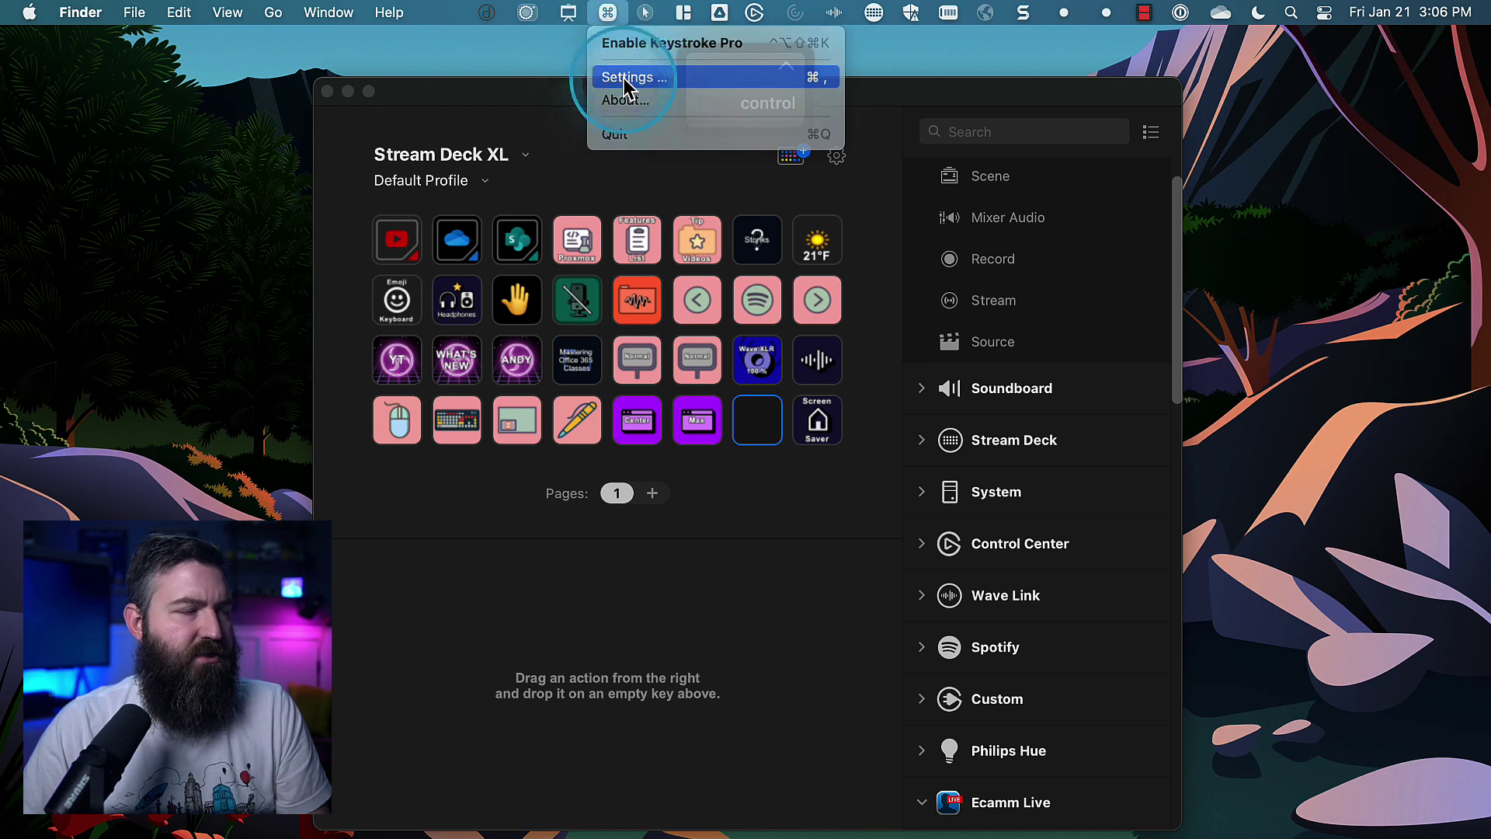
key(Return)
key(Escape)
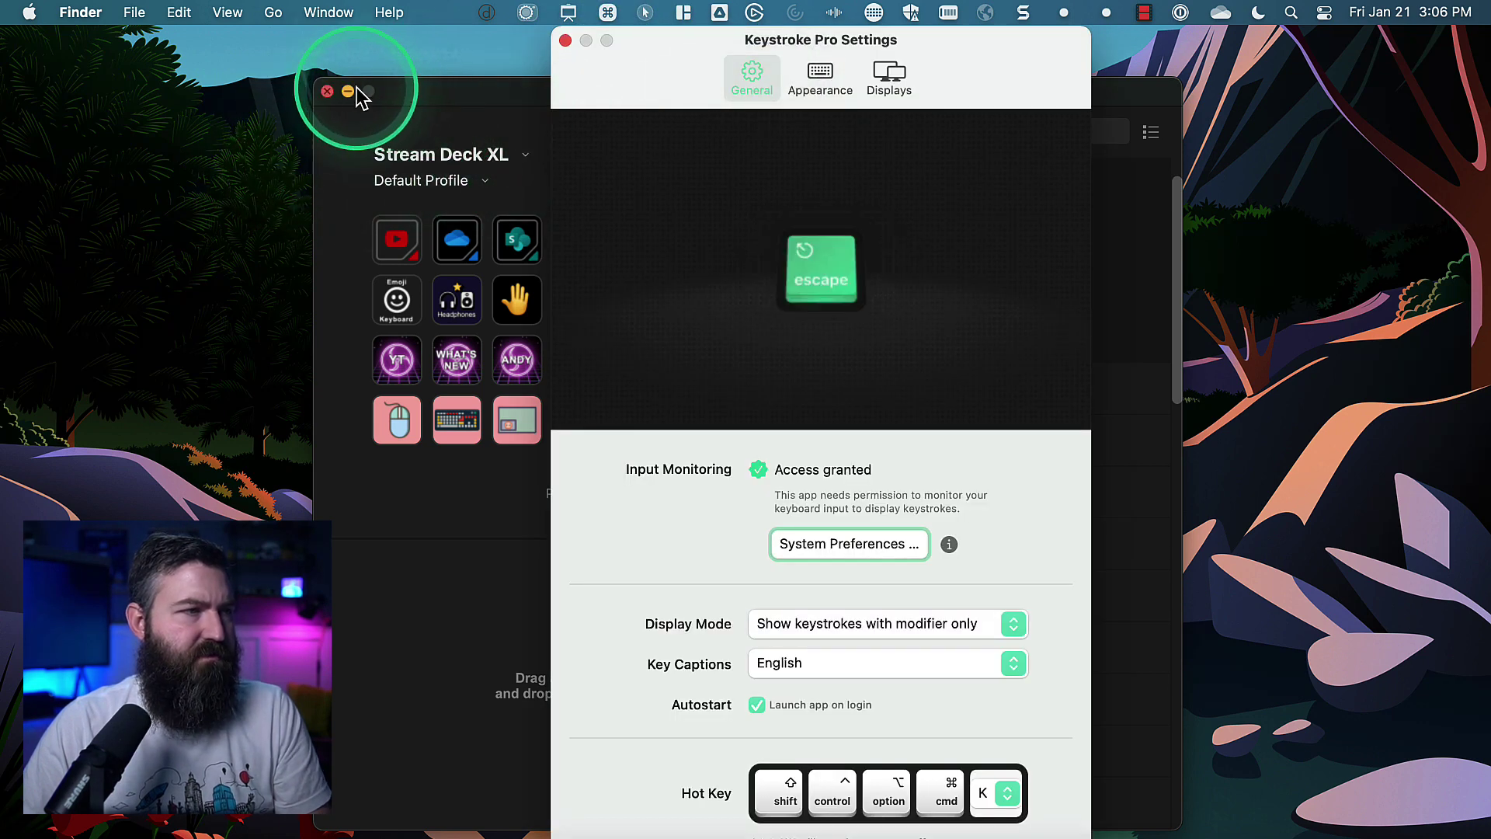
click(349, 92)
key(super+shift+x)
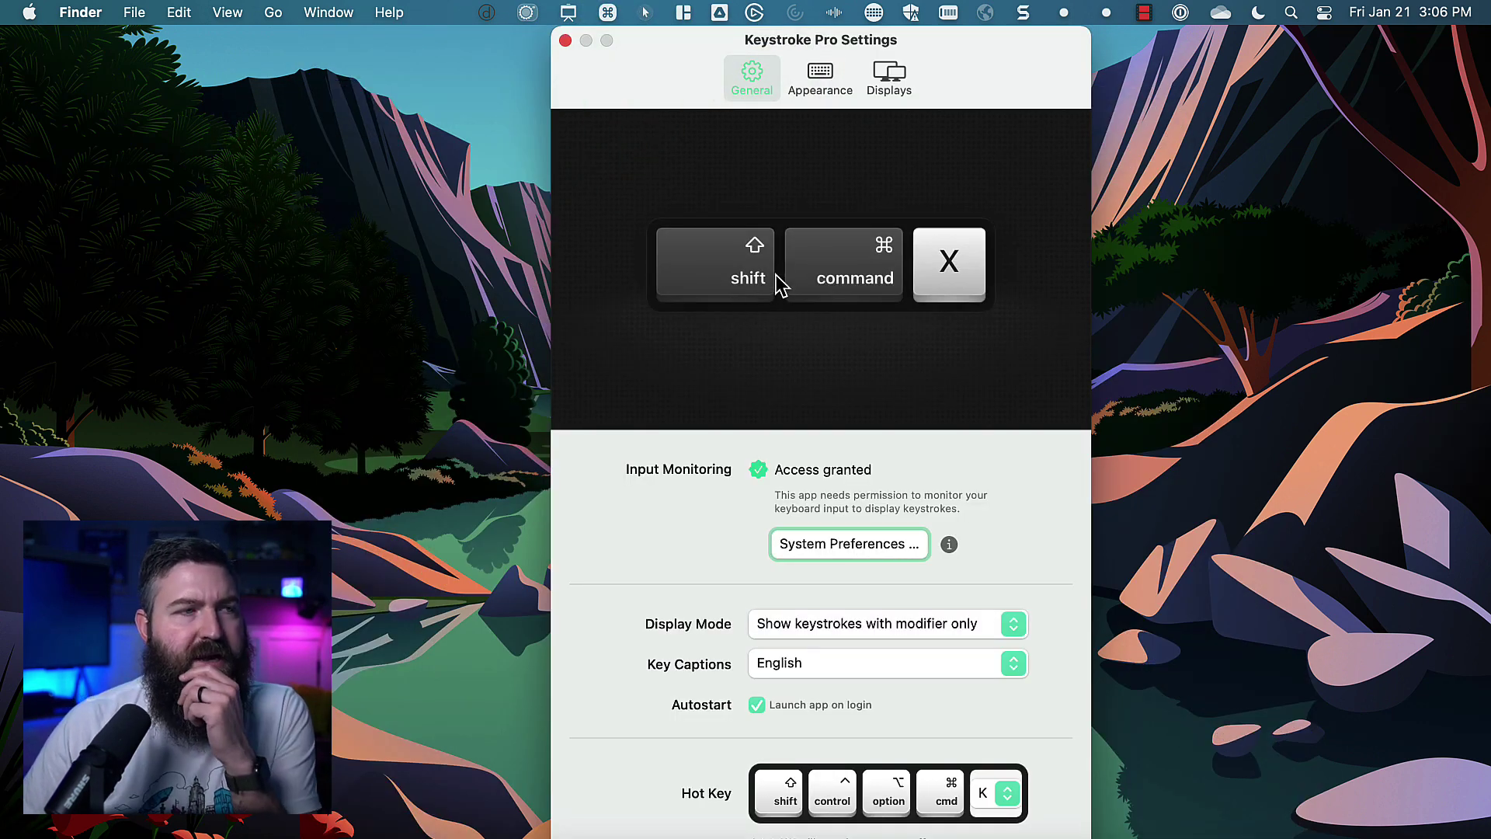
Review the General settings, magnifying the Display Mode choices and keeping Show keystrokes with modifier only.
key(e)
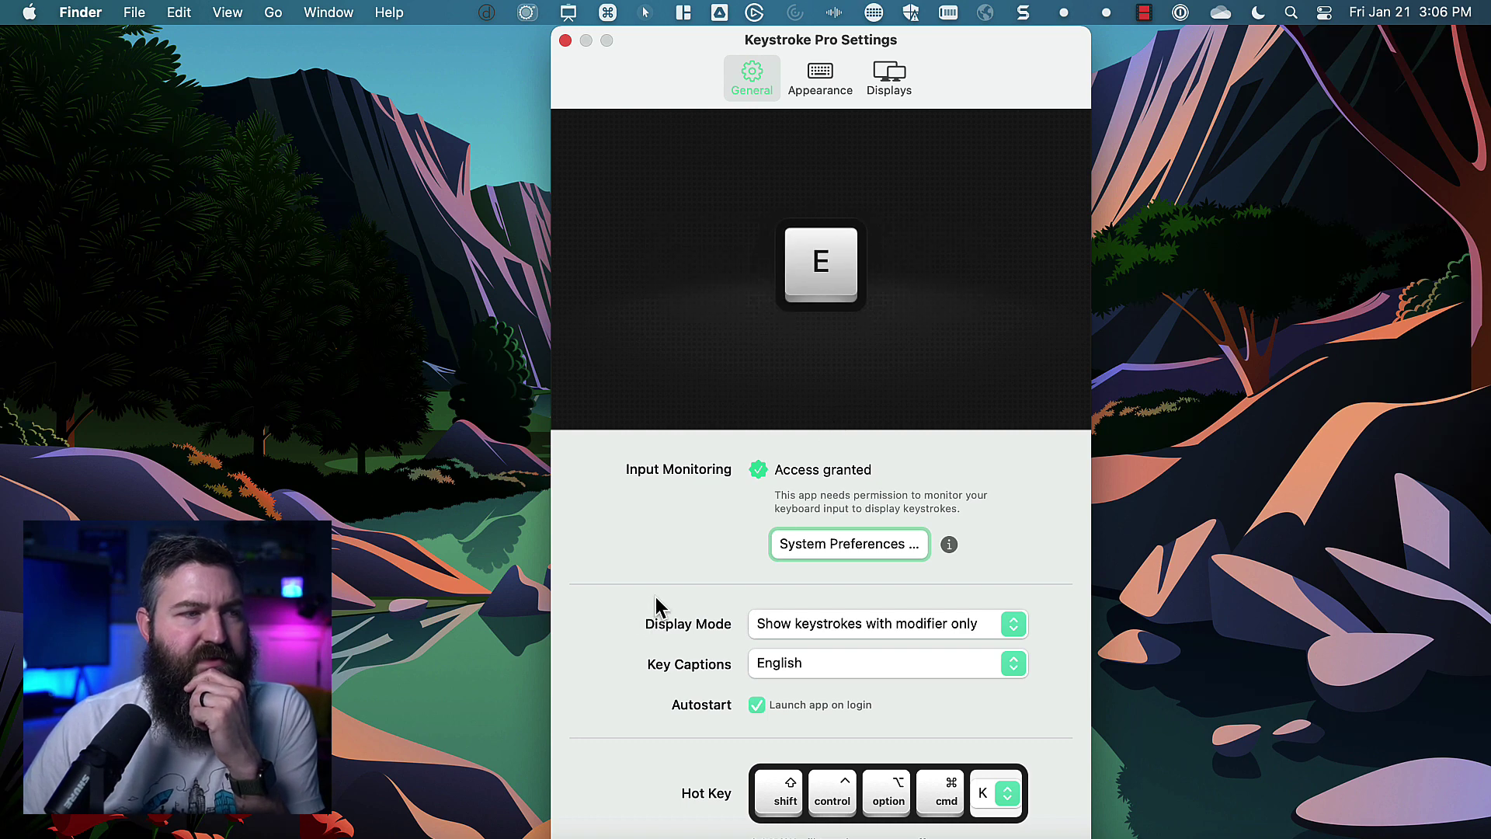
key(shift+u)
key(Return)
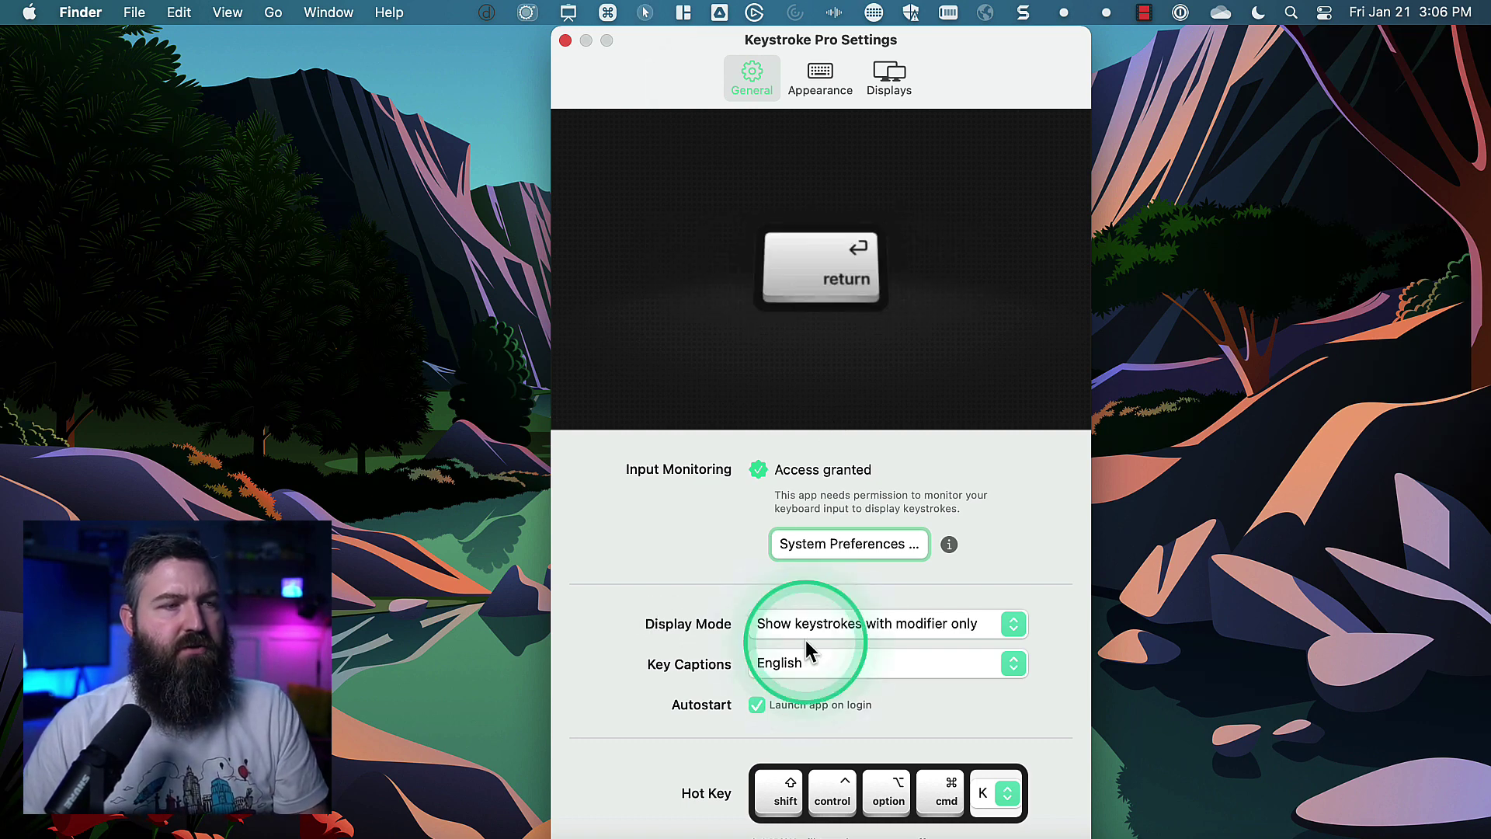
key(ctrl)
key(Escape)
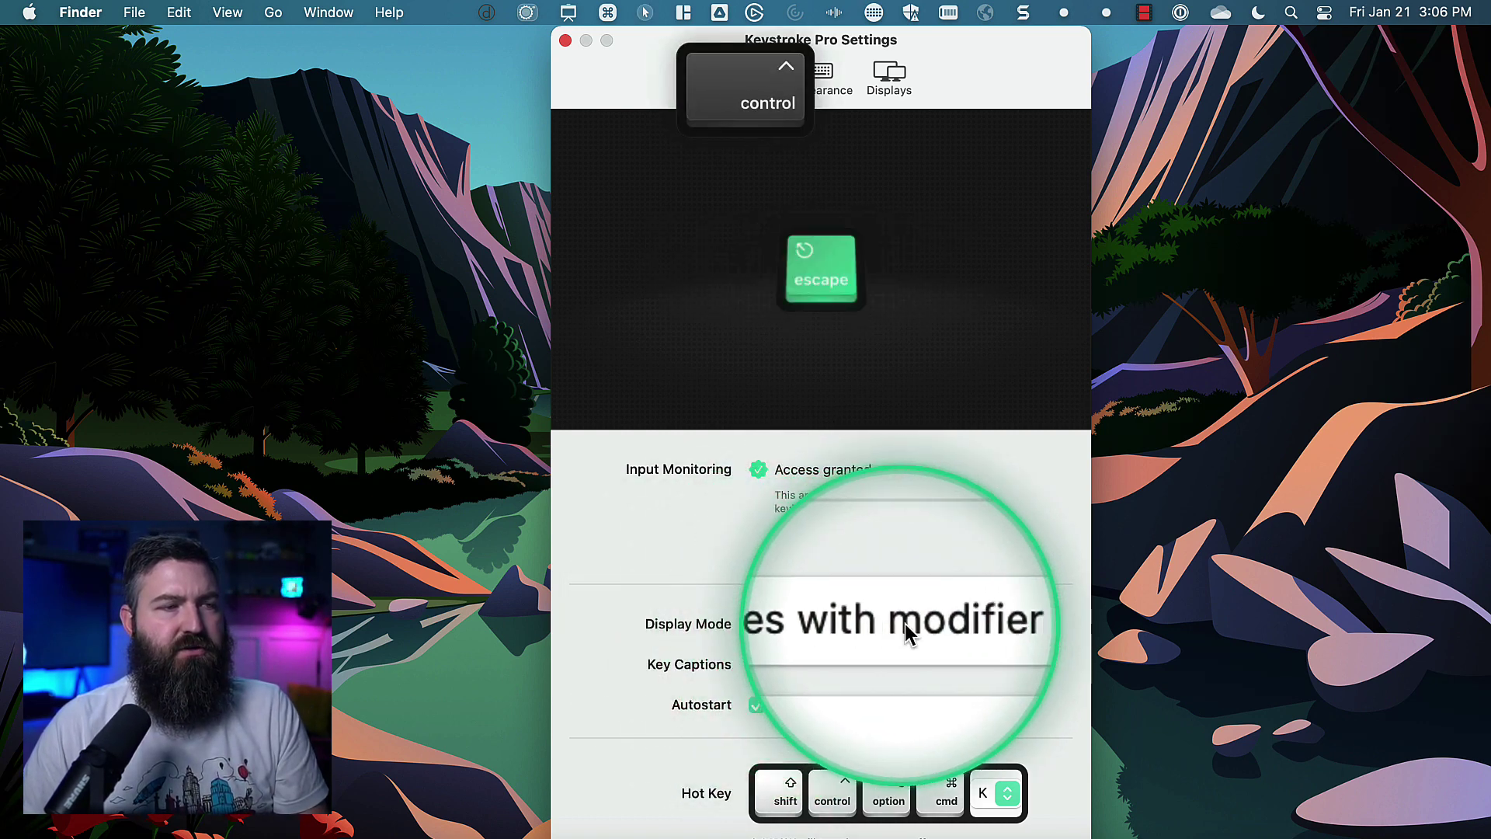
key(shift+alt+a)
click(965, 629)
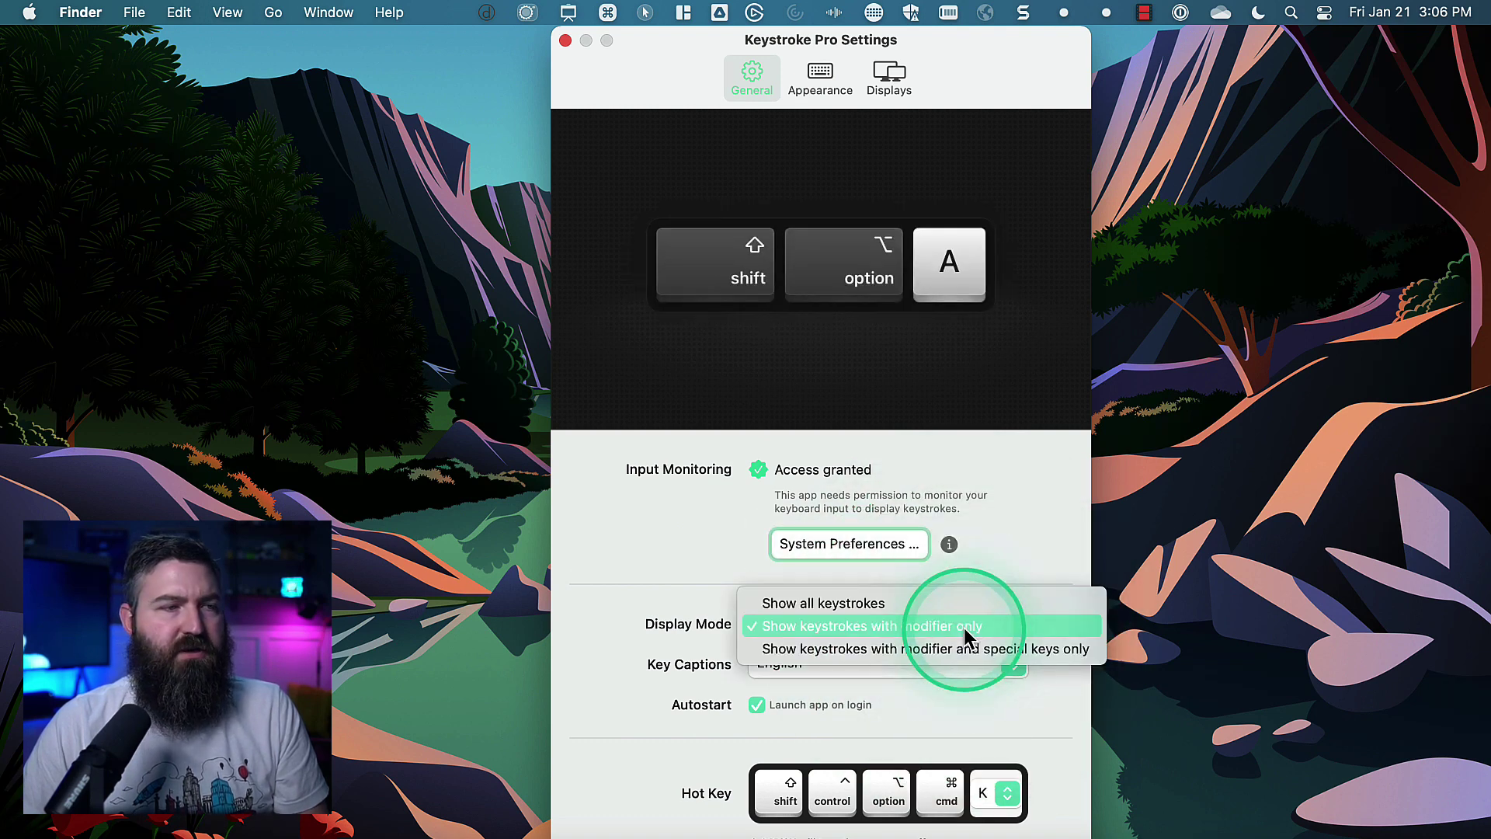
key(ctrl)
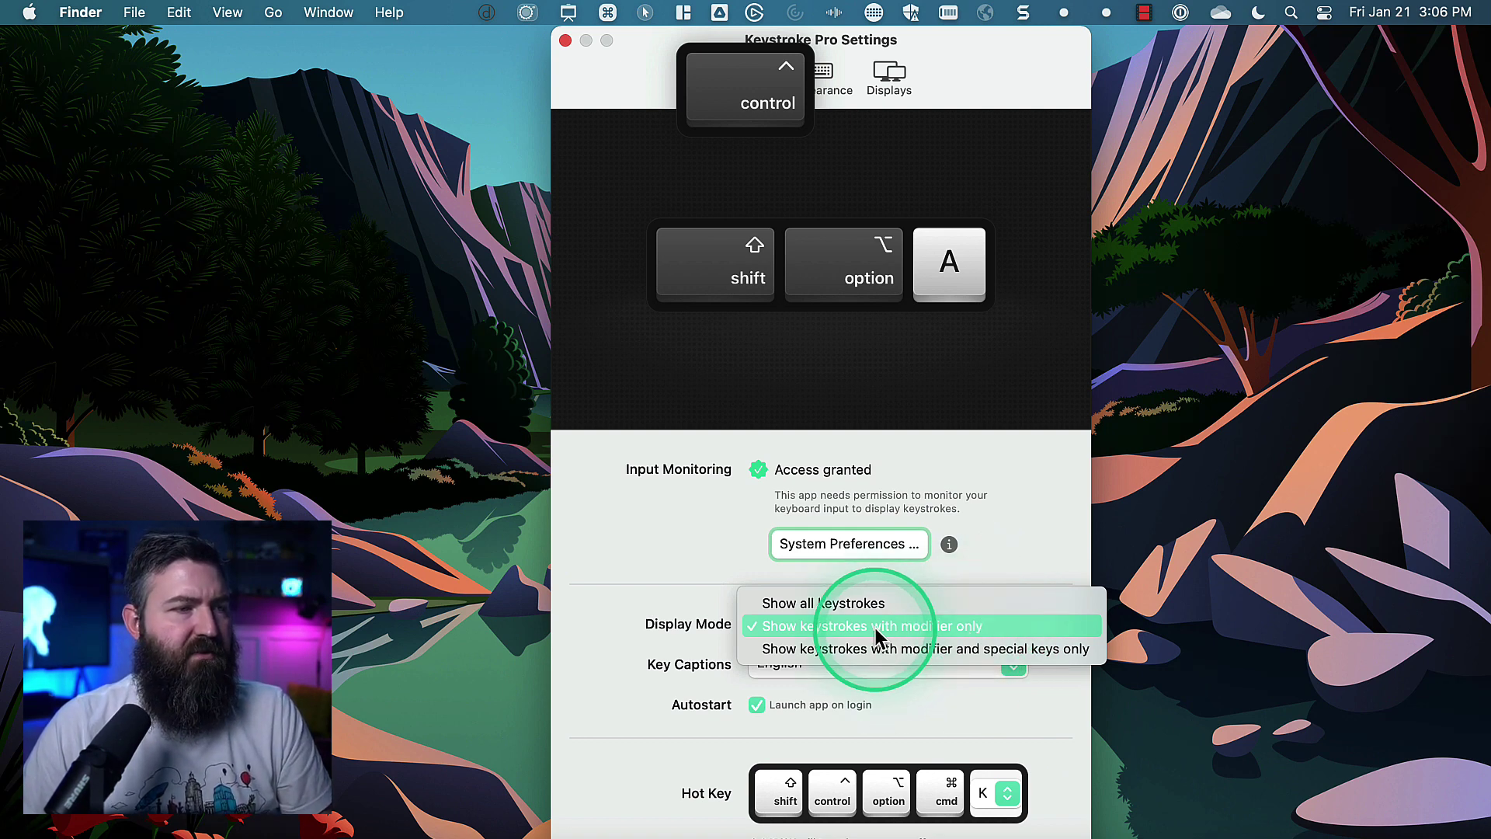
click(936, 633)
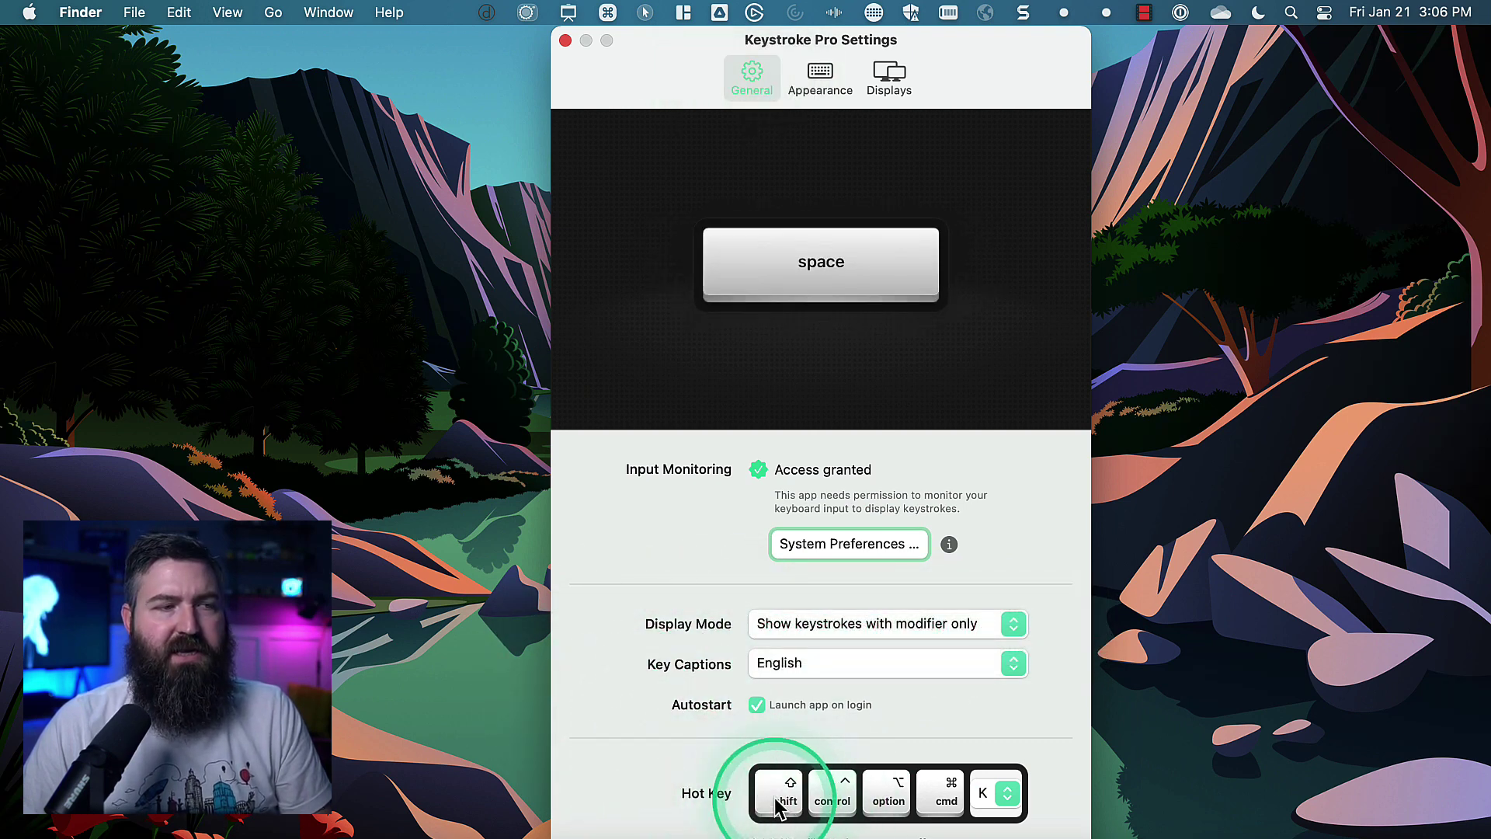
key(Escape)
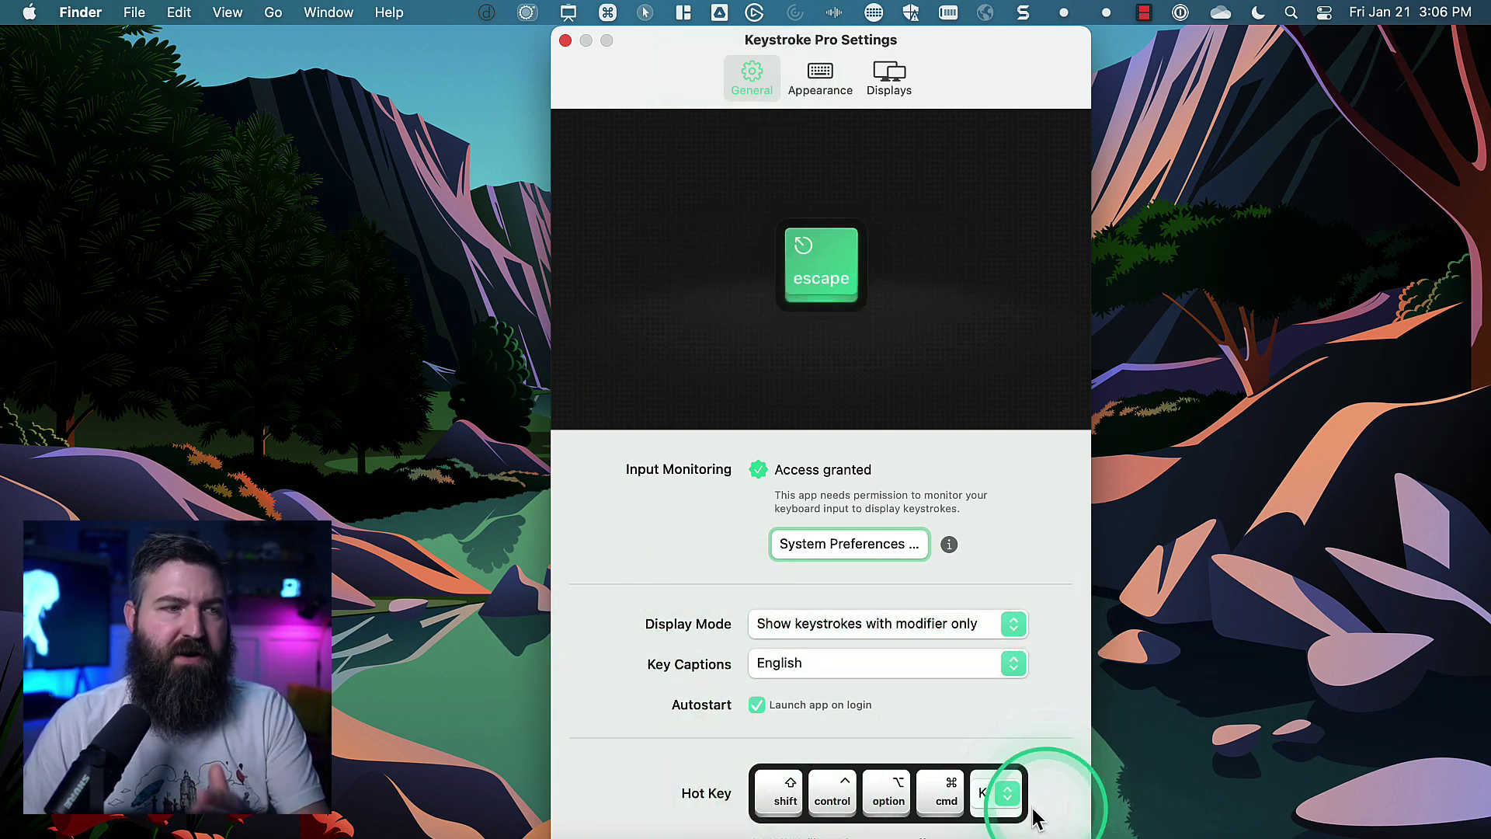
key(shift+alt+e)
key(a)
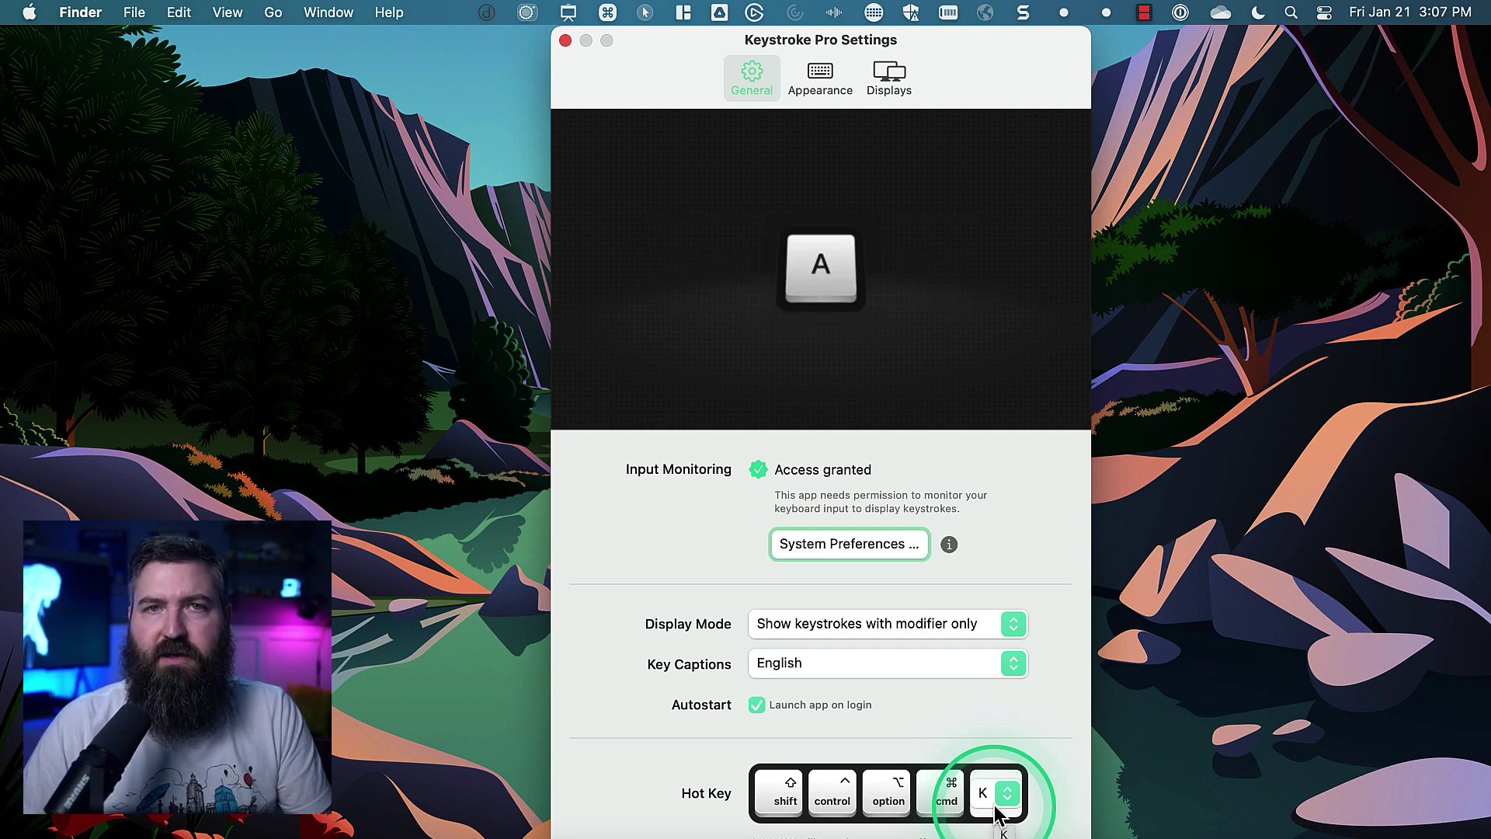
key(shift+e)
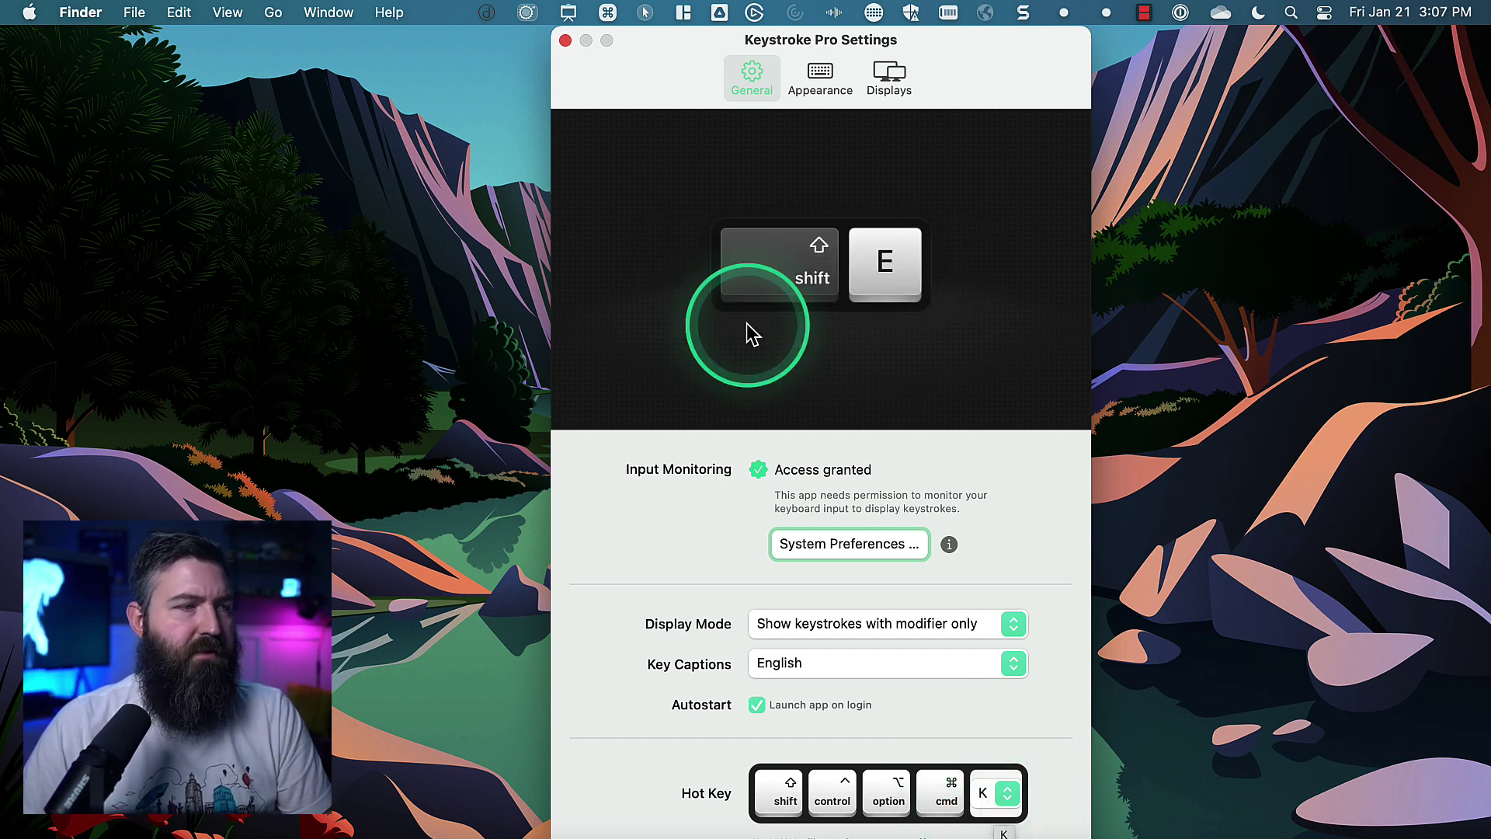
View the Appearance settings and magnify the Style setting to look at the keystroke preview.
click(825, 77)
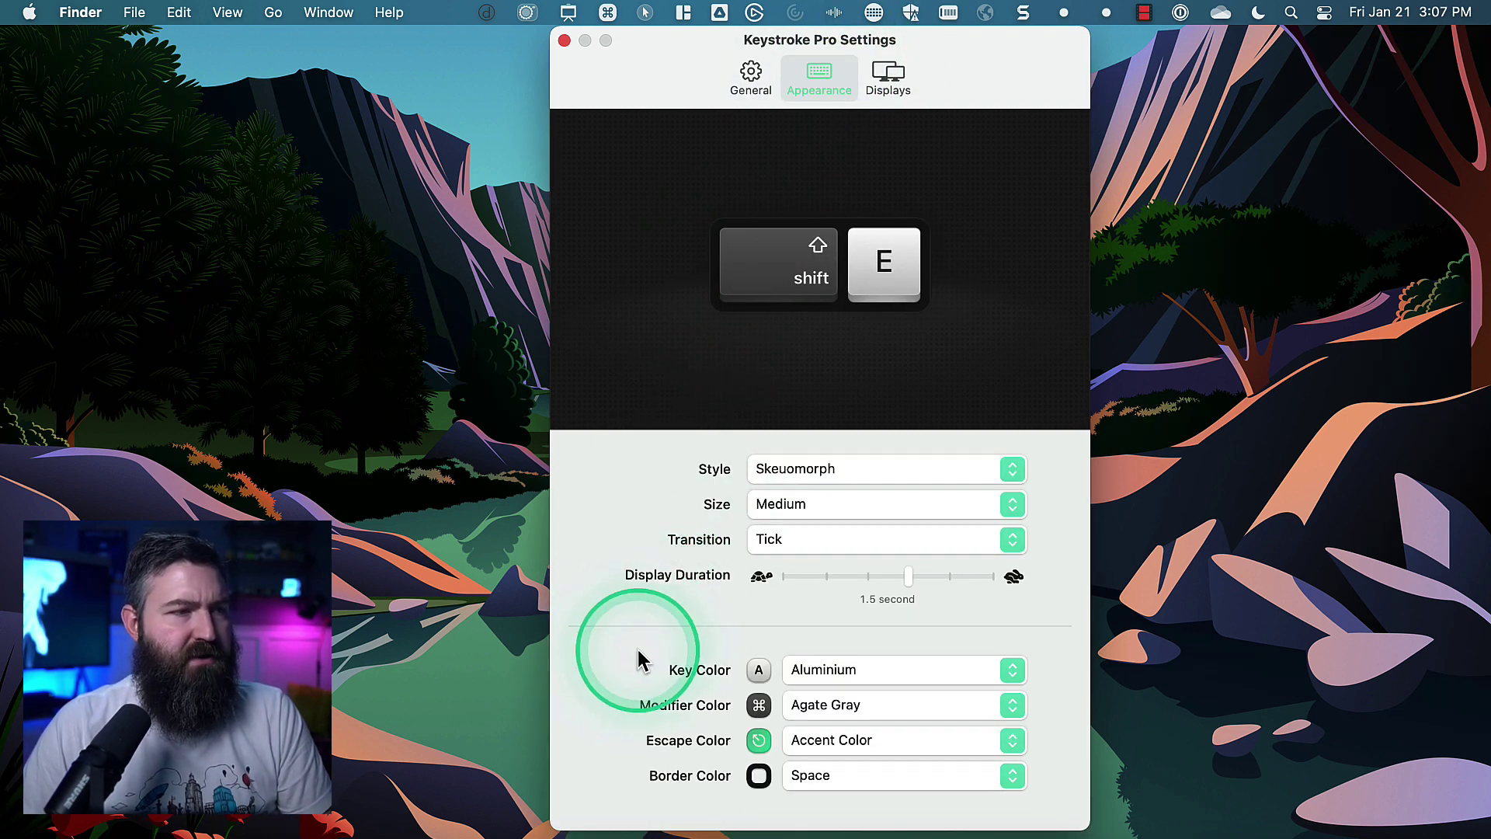
key(space)
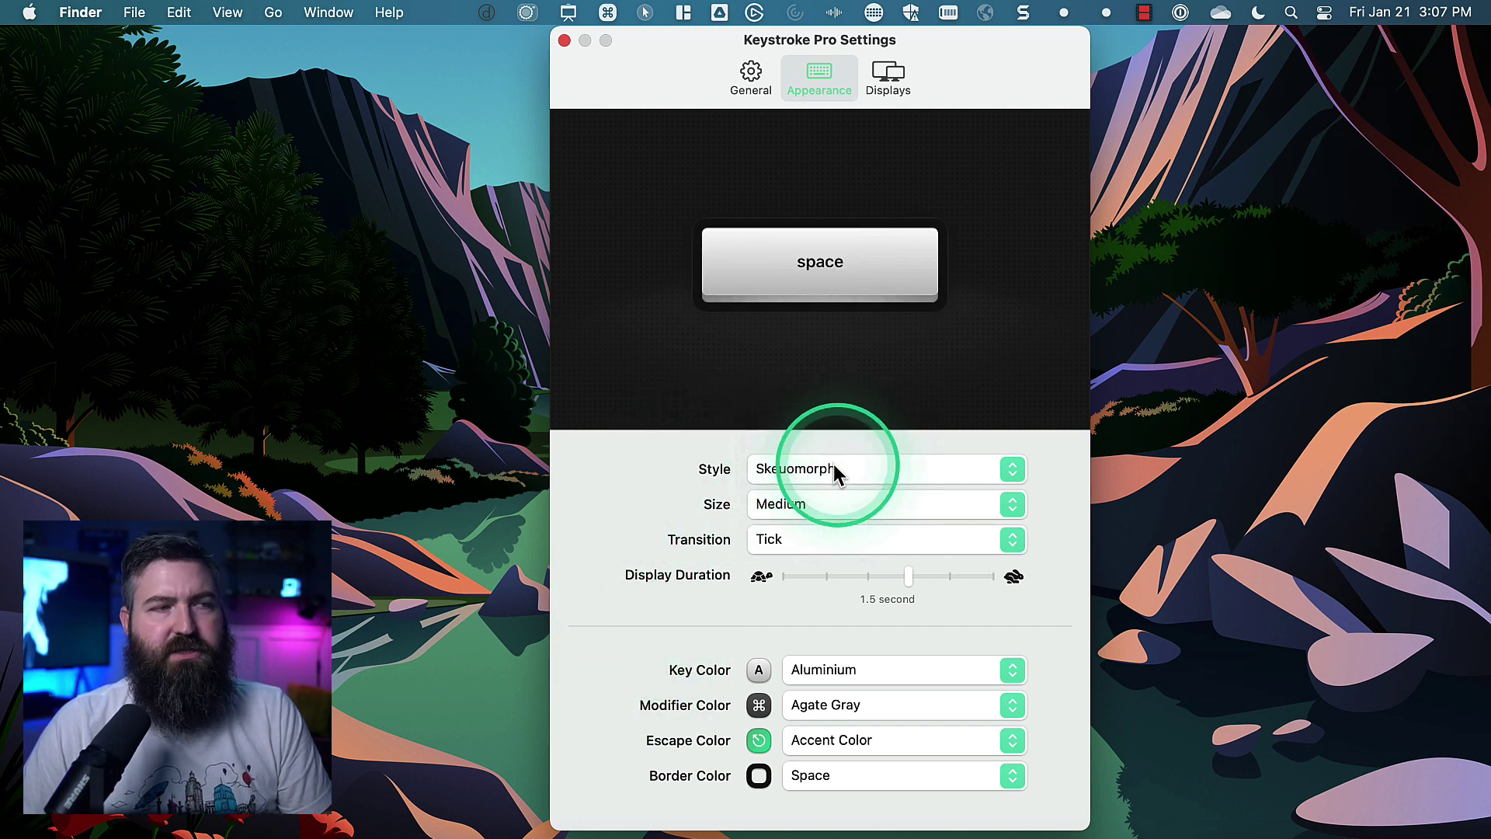
key(ctrl+Escape)
key(shift+alt+x)
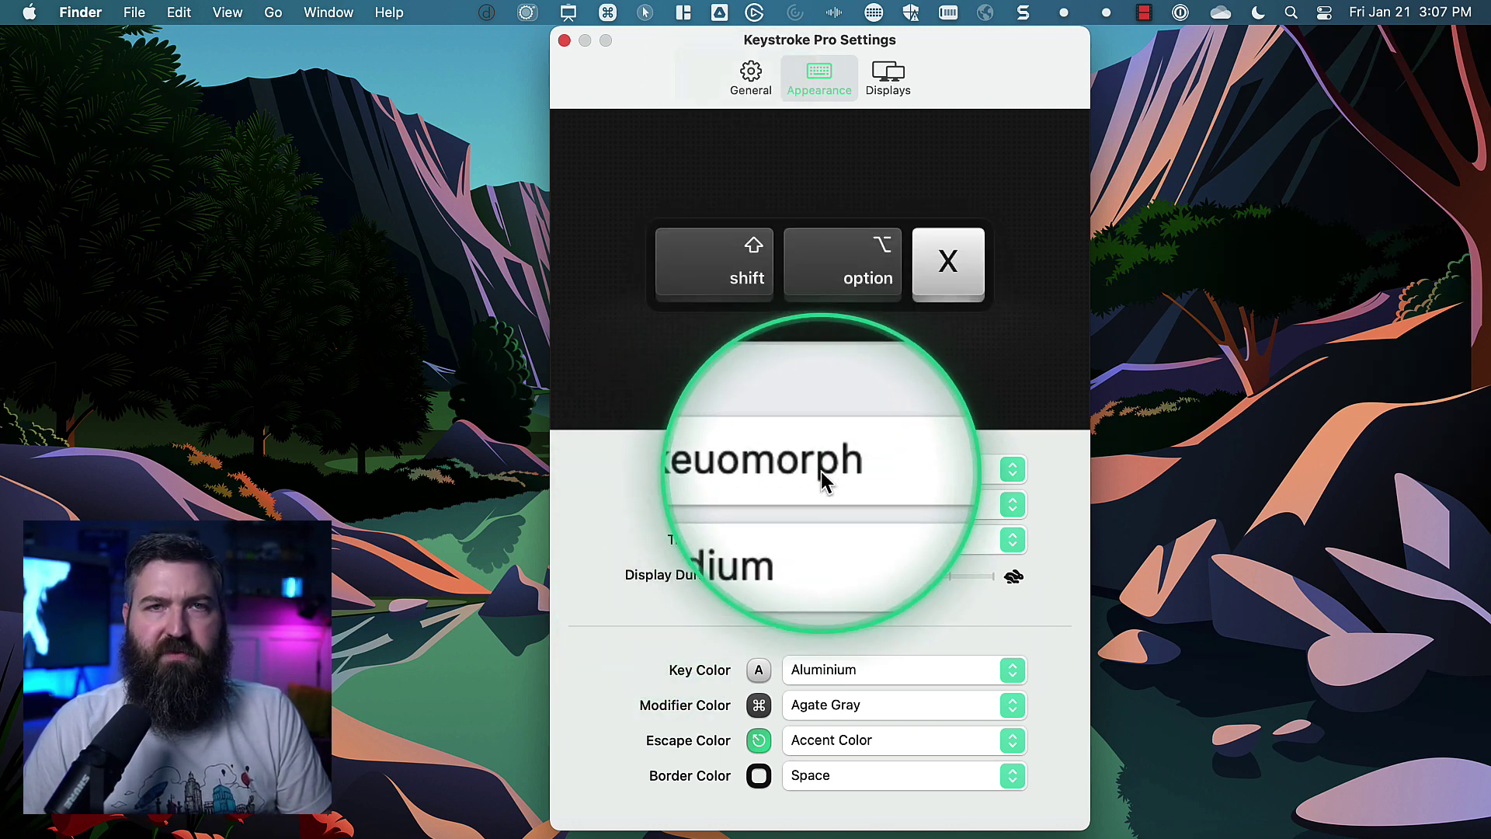
key(e)
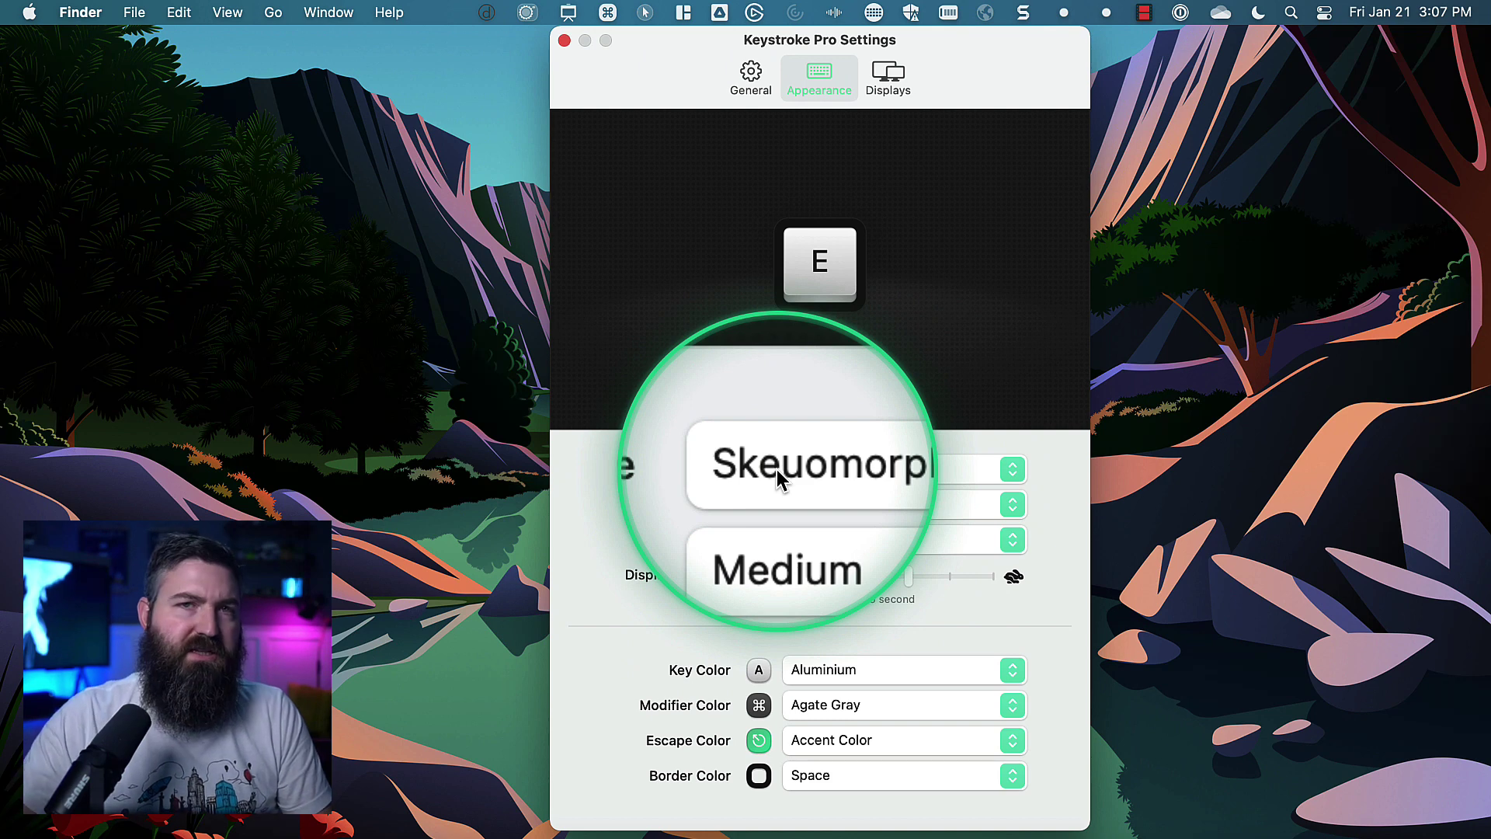
key(alt+a)
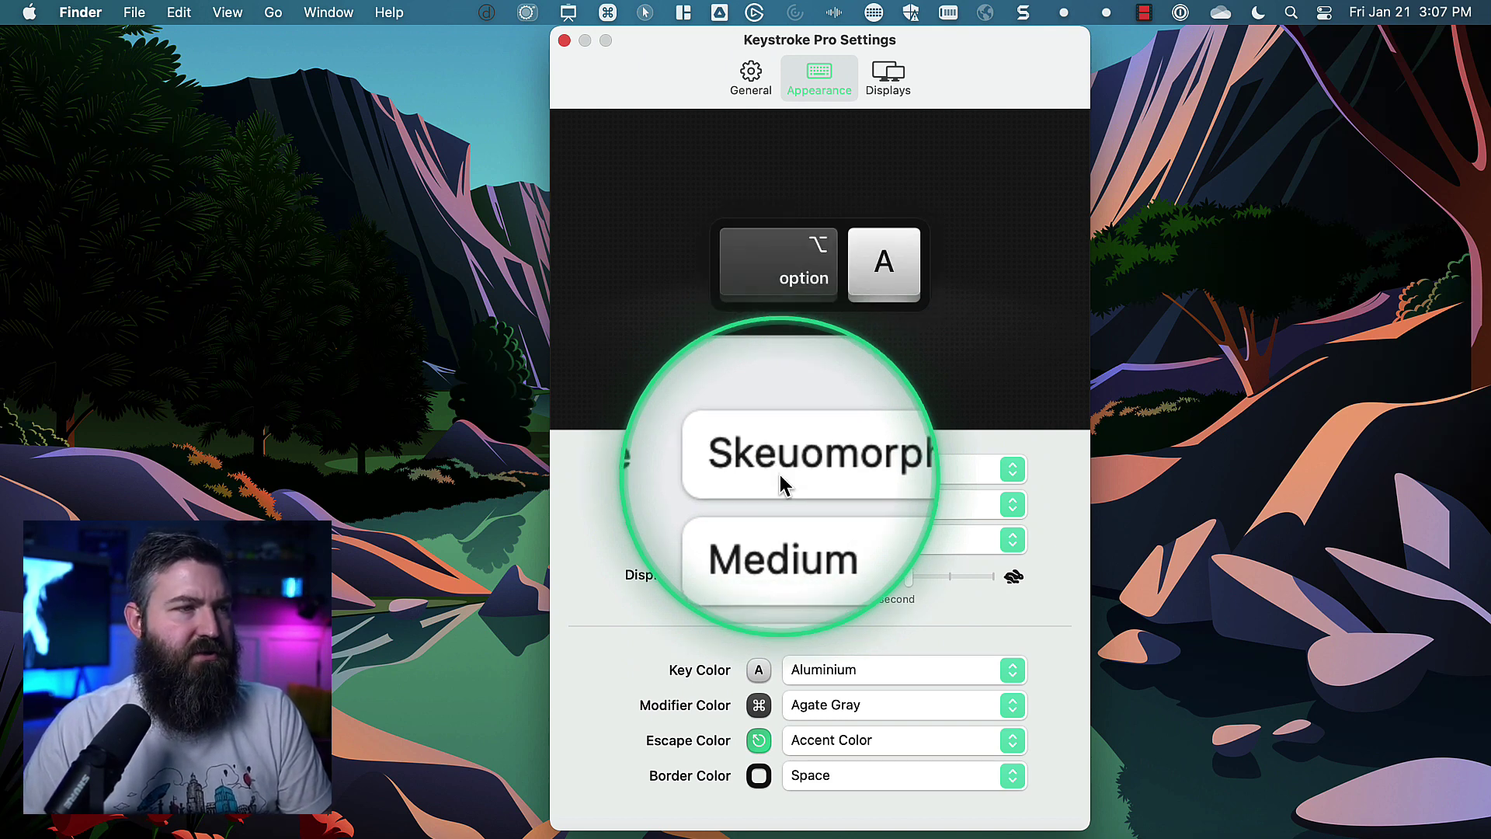
key(space)
key(Escape)
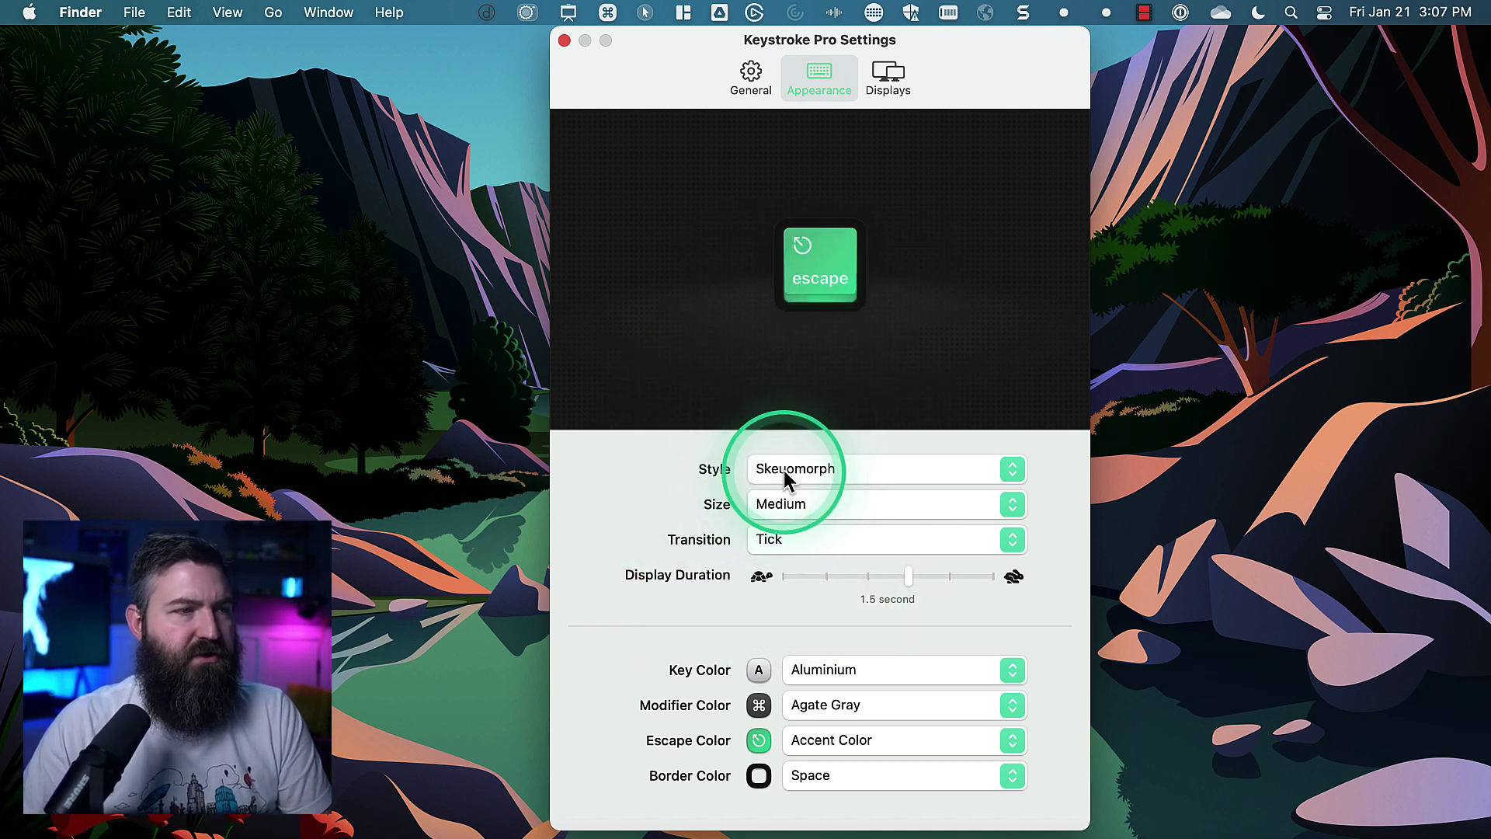
Set the keystroke style to Minimal and watch how keys look in the preview.
click(784, 469)
click(786, 492)
key(ctrl+x)
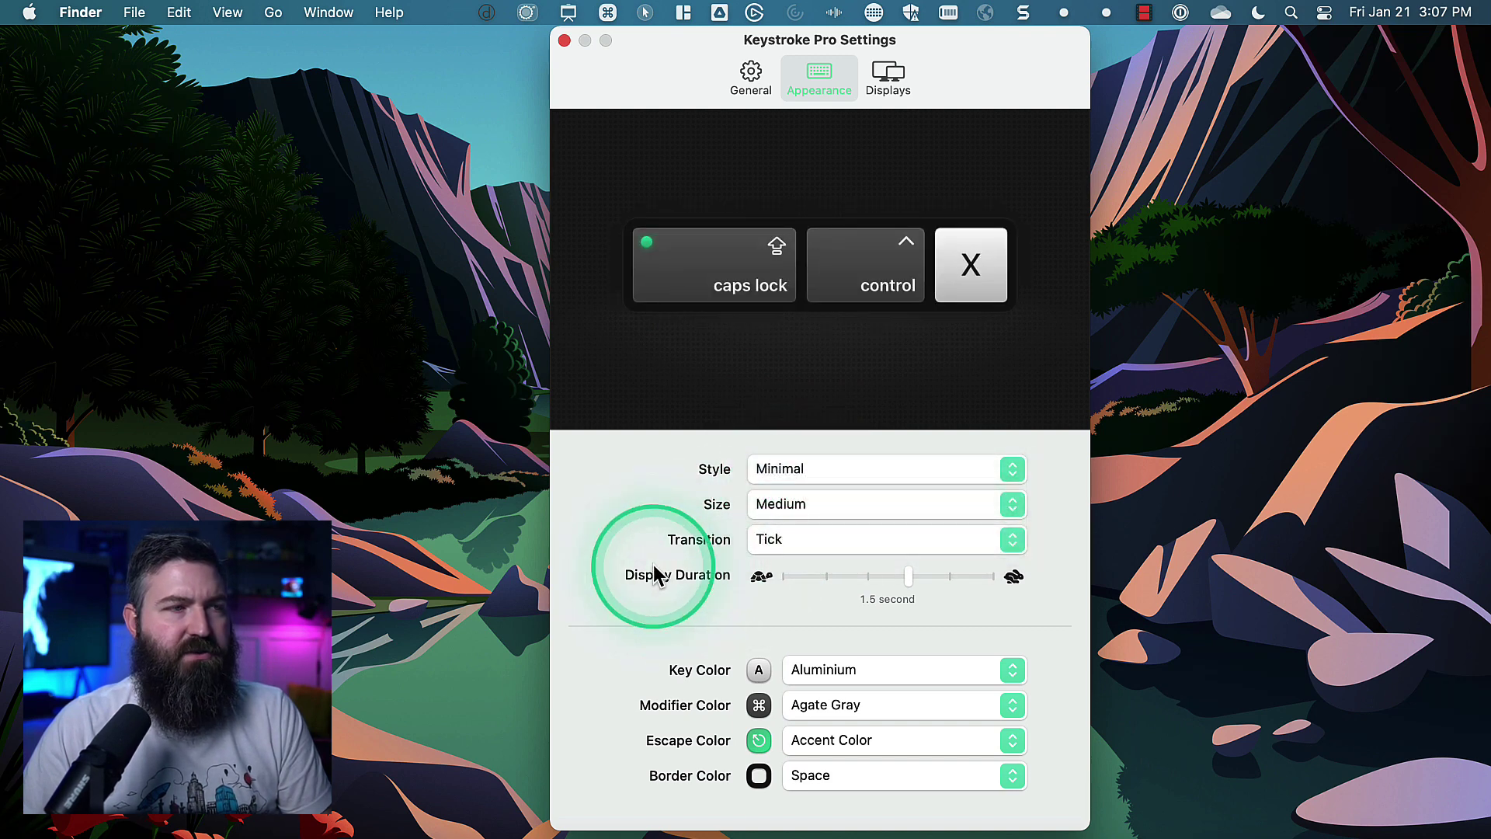
key(x)
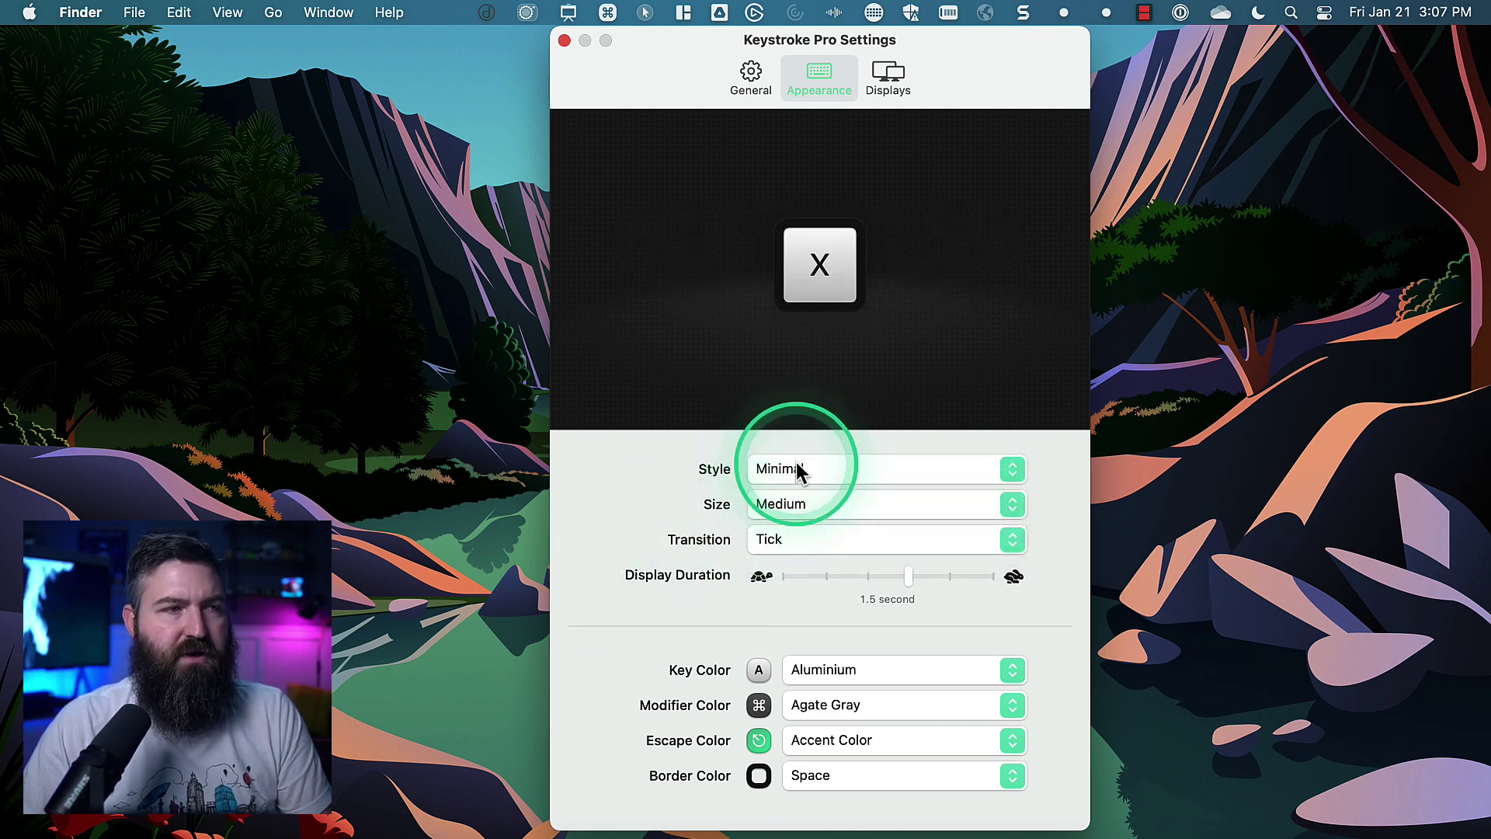
key(ctrl+alt+e)
key(Tab)
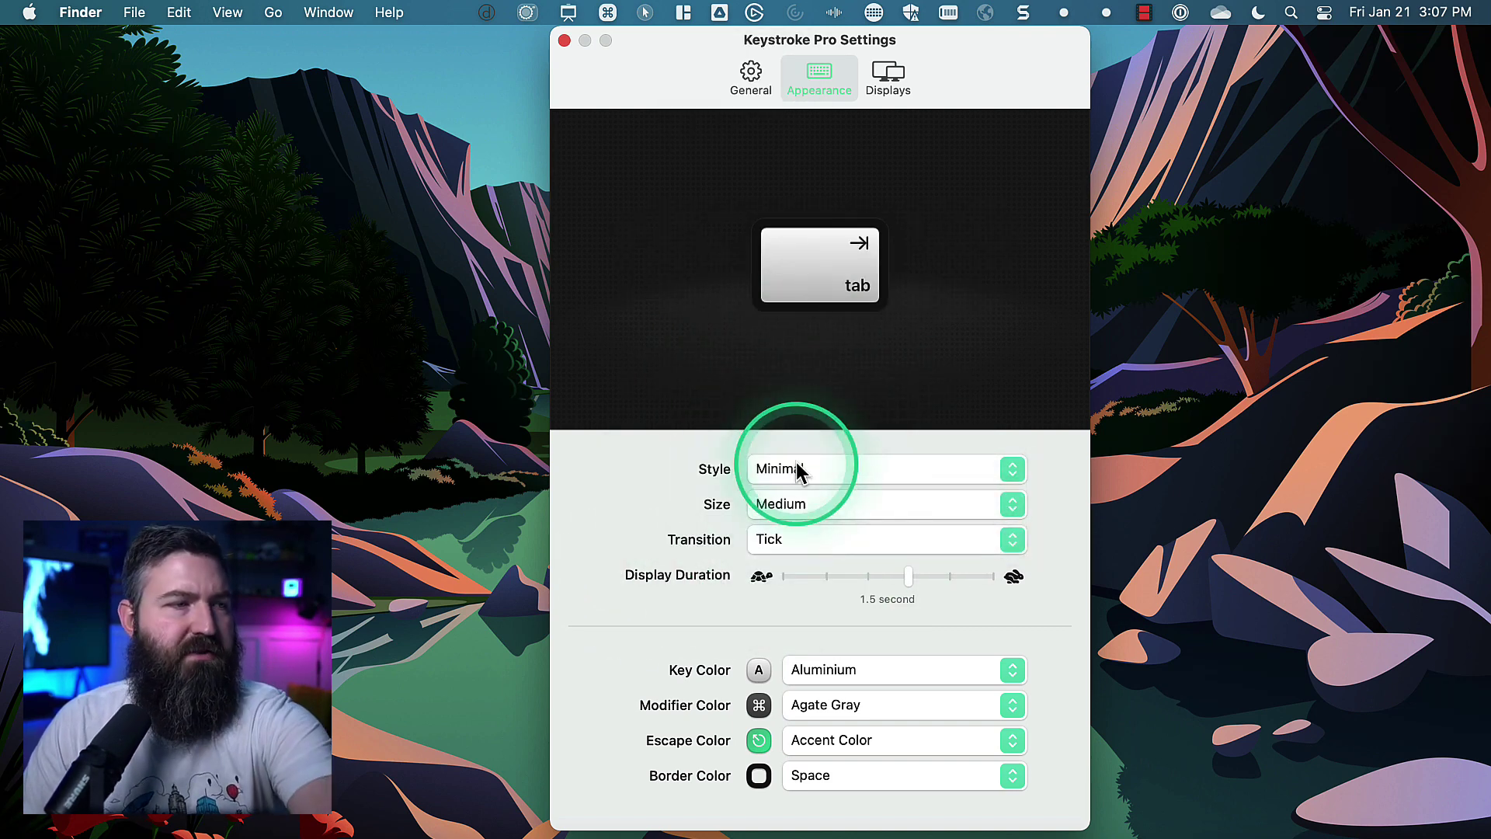
key(Escape)
Change the keystroke style to Edgy and look at its keys in the preview.
click(795, 462)
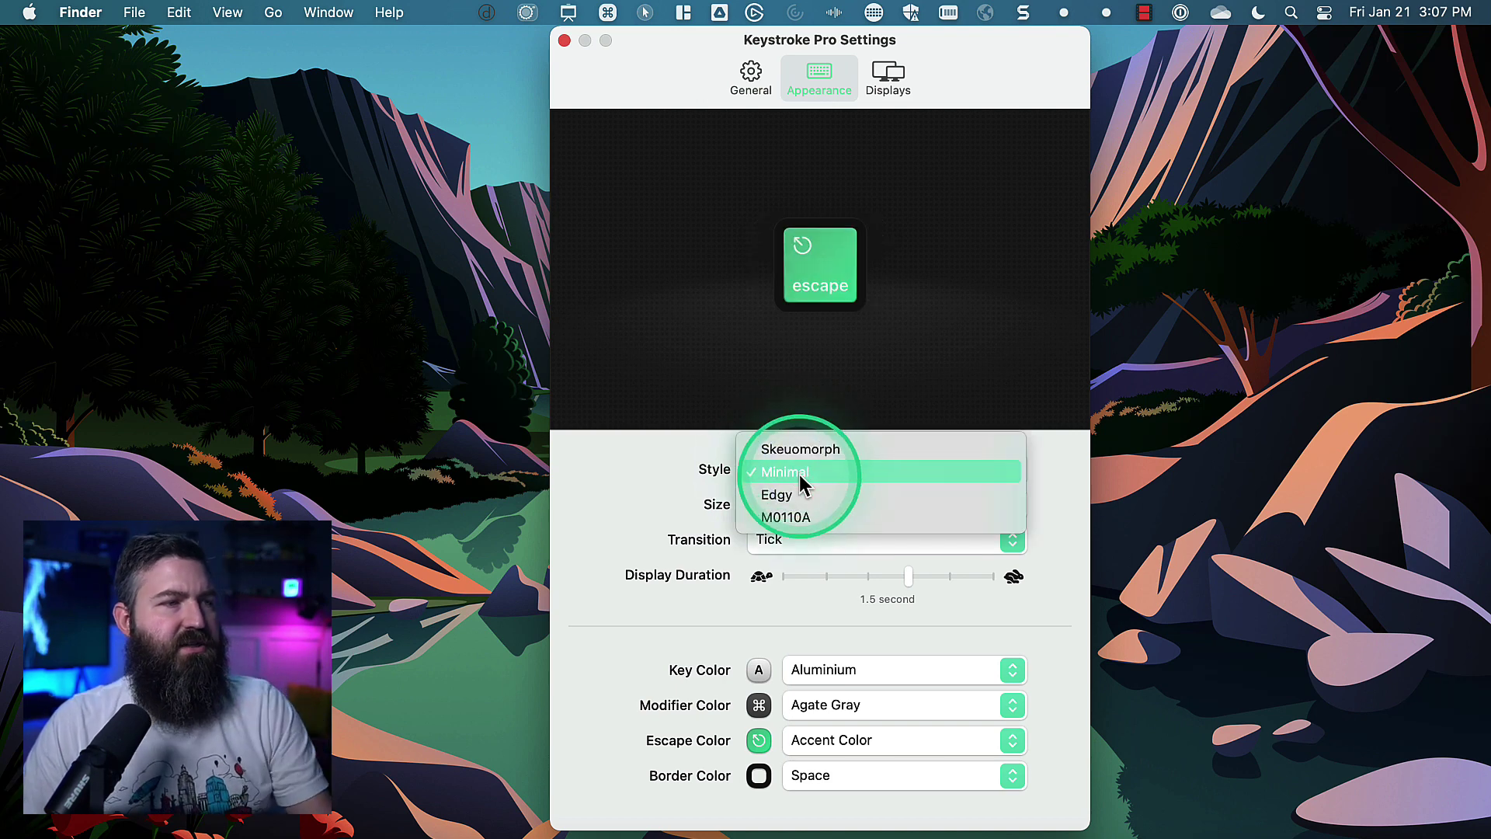
click(802, 495)
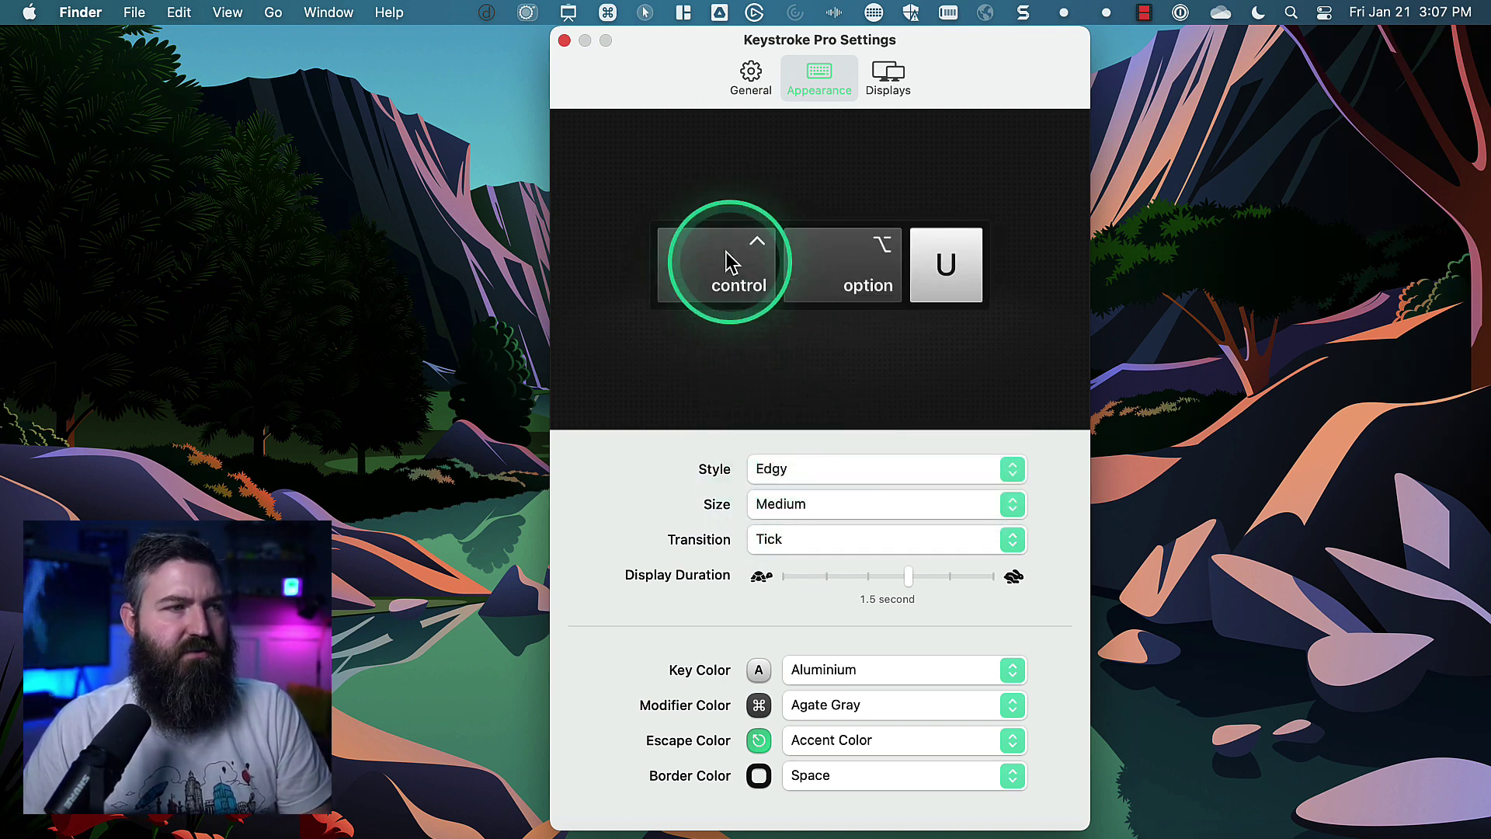
key(super+a)
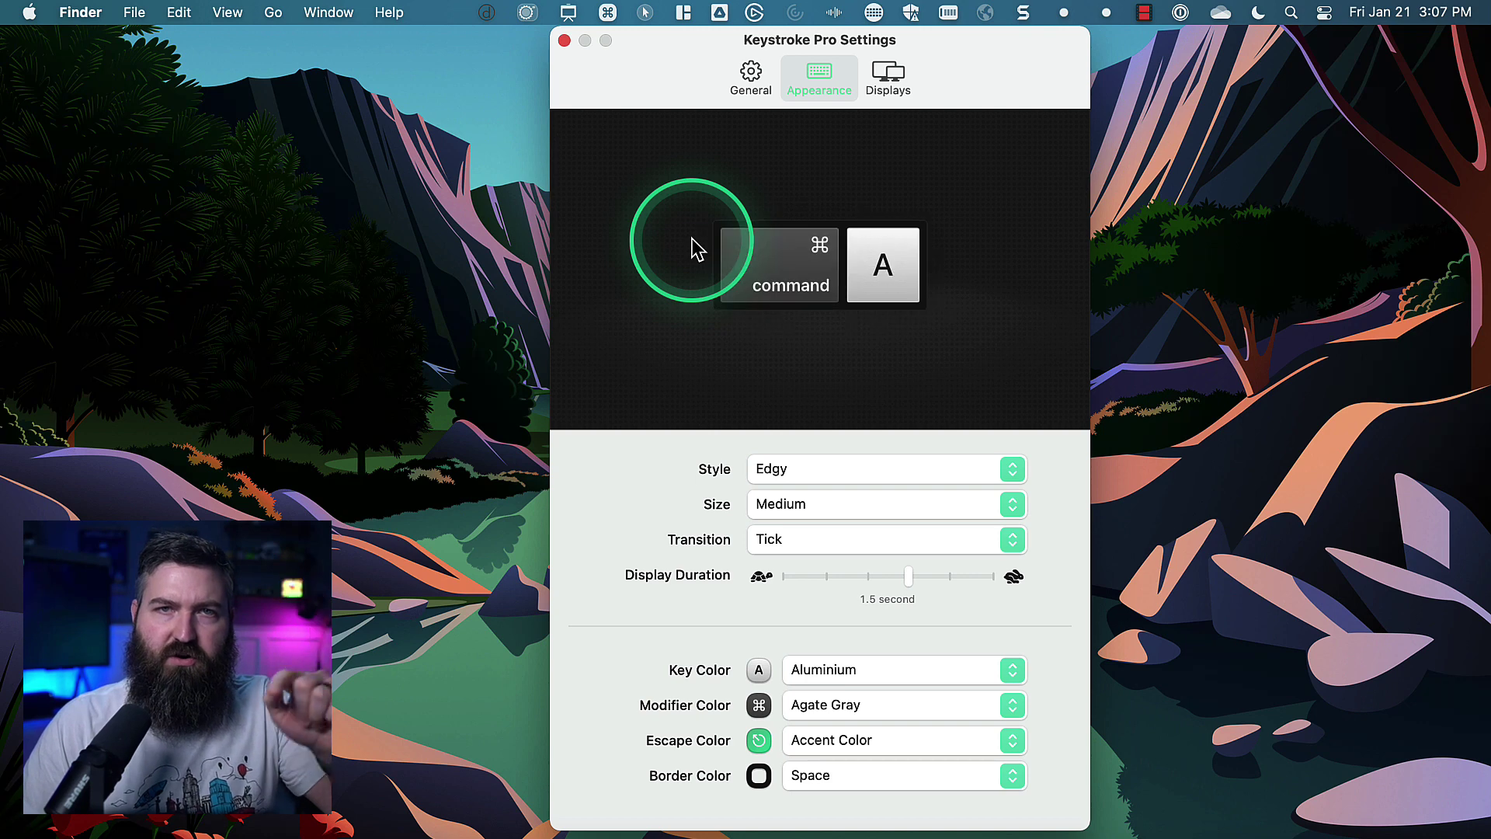
key(space)
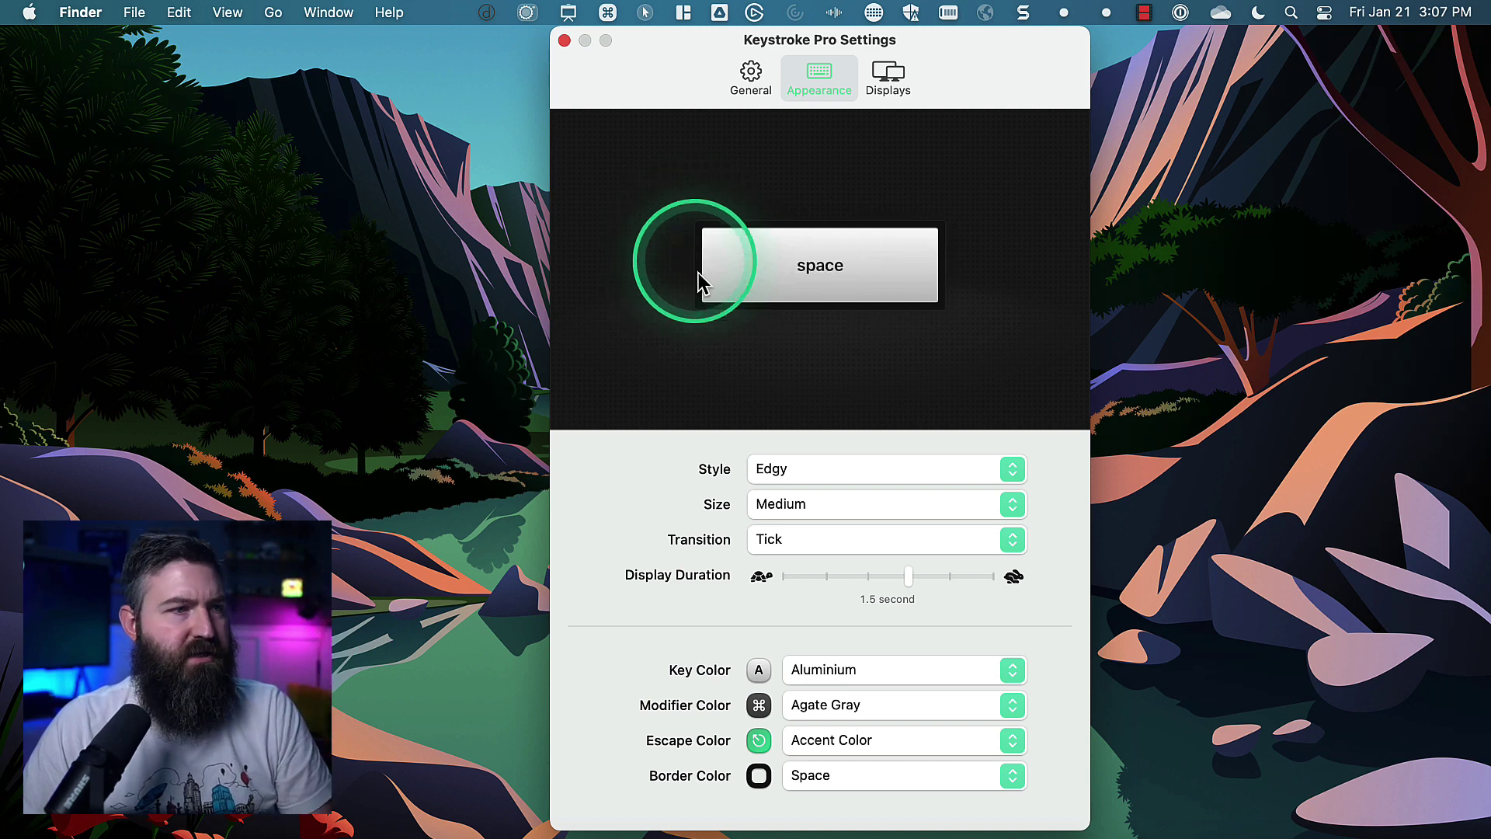
Try the M0110A keystroke style in the preview.
click(775, 464)
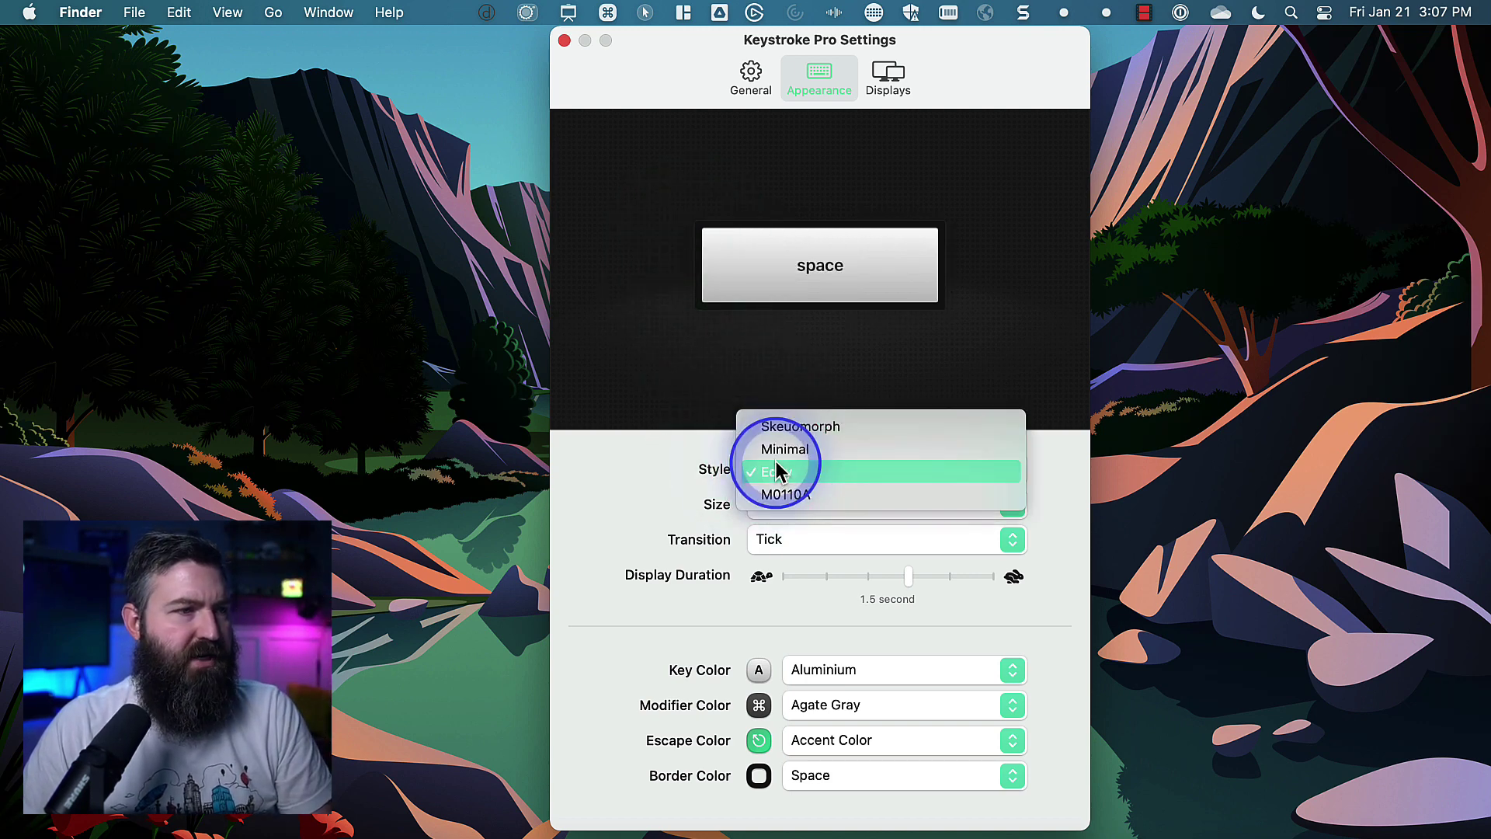
click(818, 494)
key(shift+super+u)
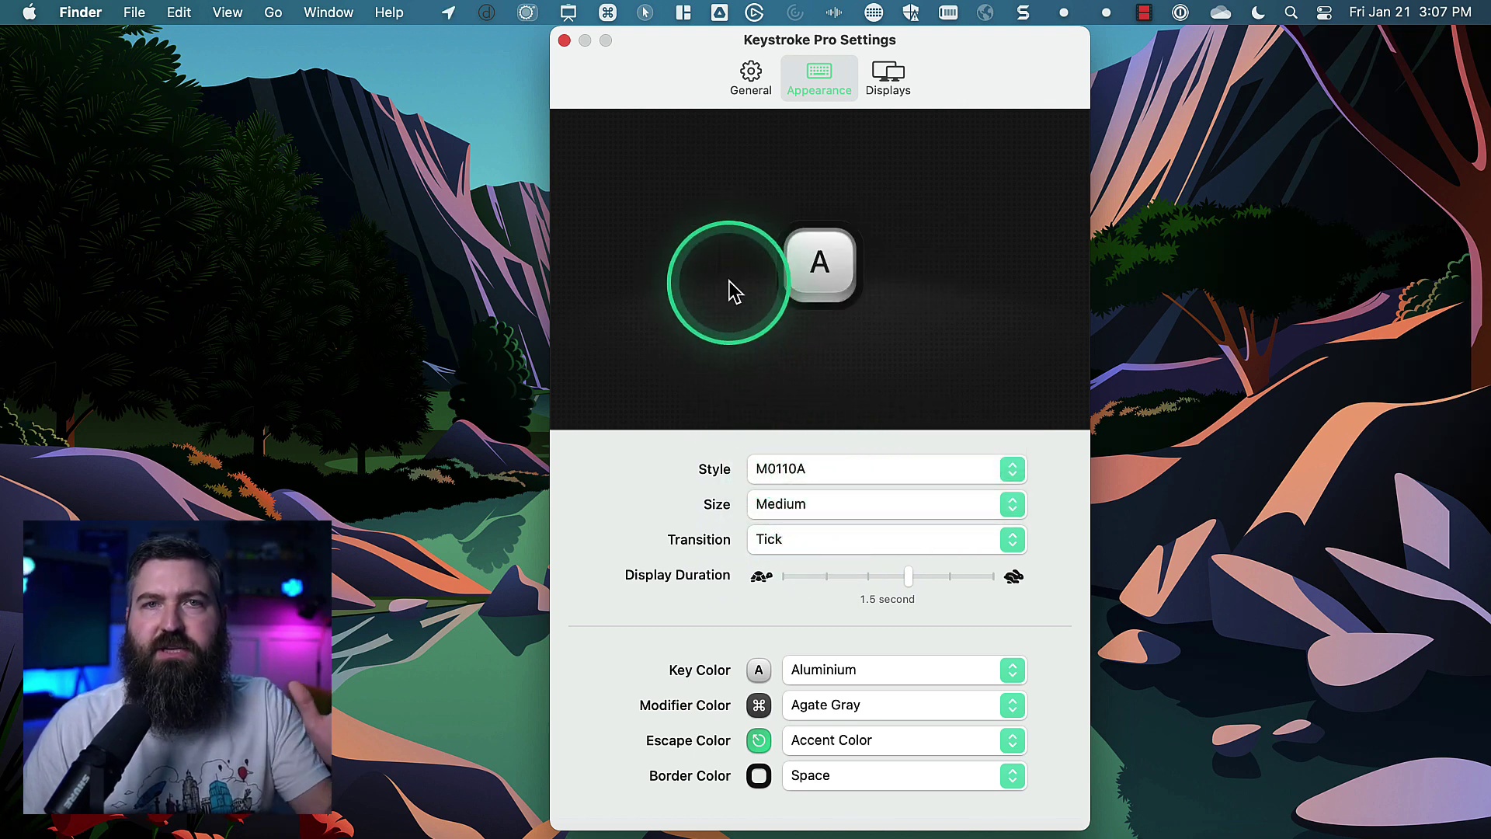
Set the keystroke style back to Skeuomorph and view the Transition choices, keeping Tick.
click(781, 466)
click(781, 396)
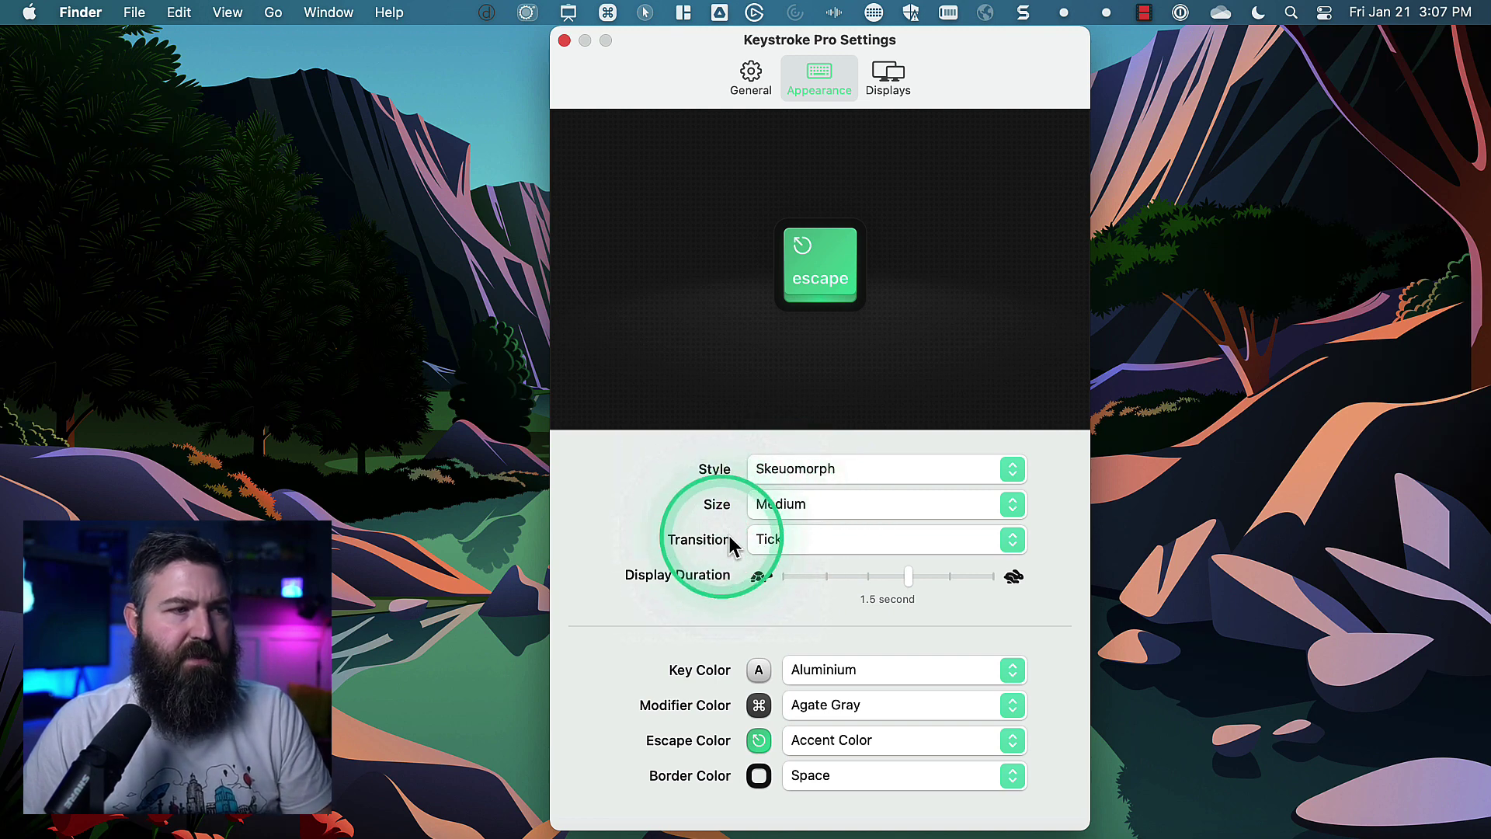
click(786, 537)
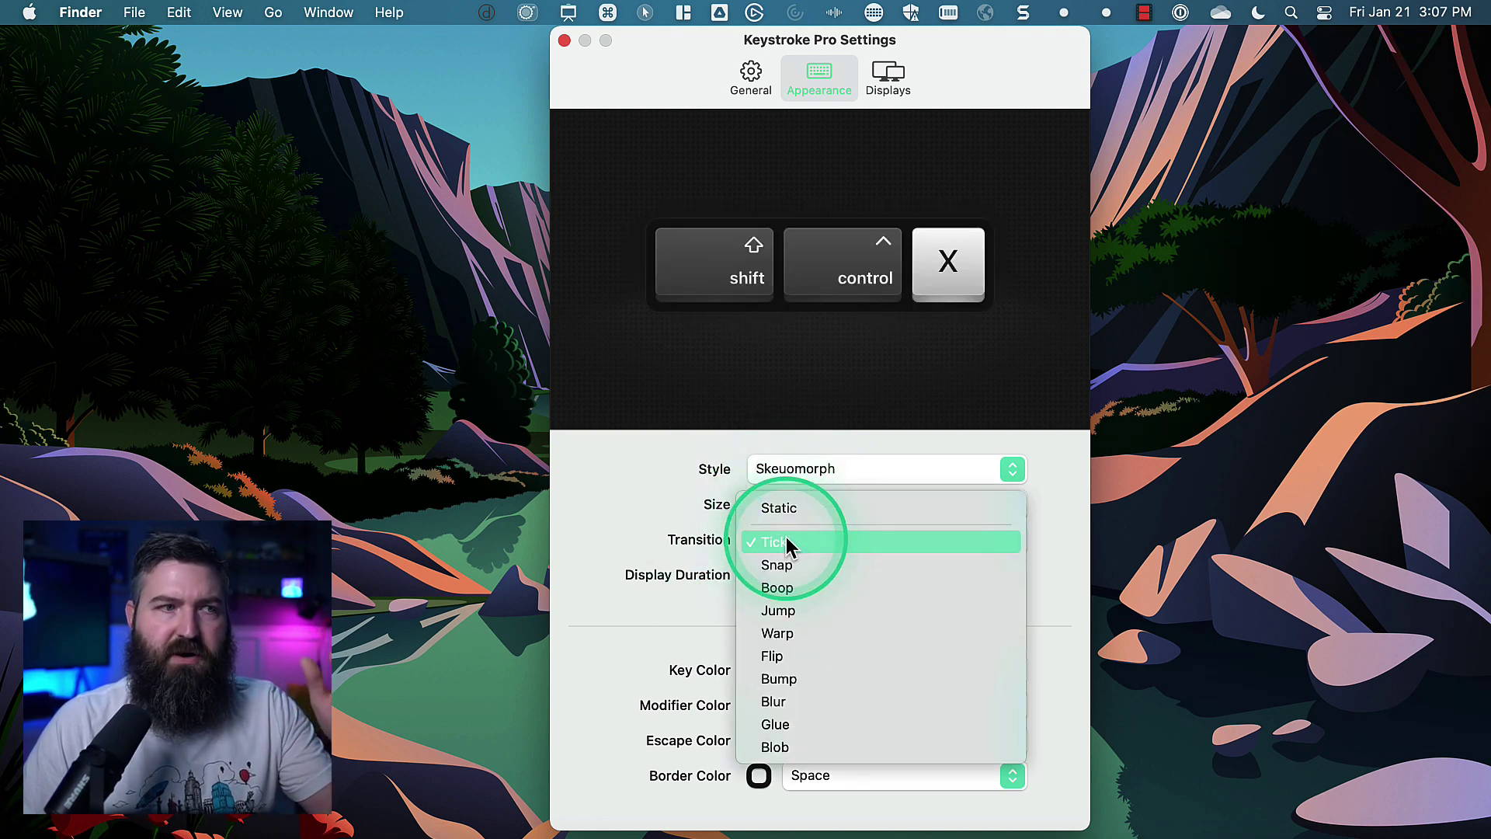
click(660, 546)
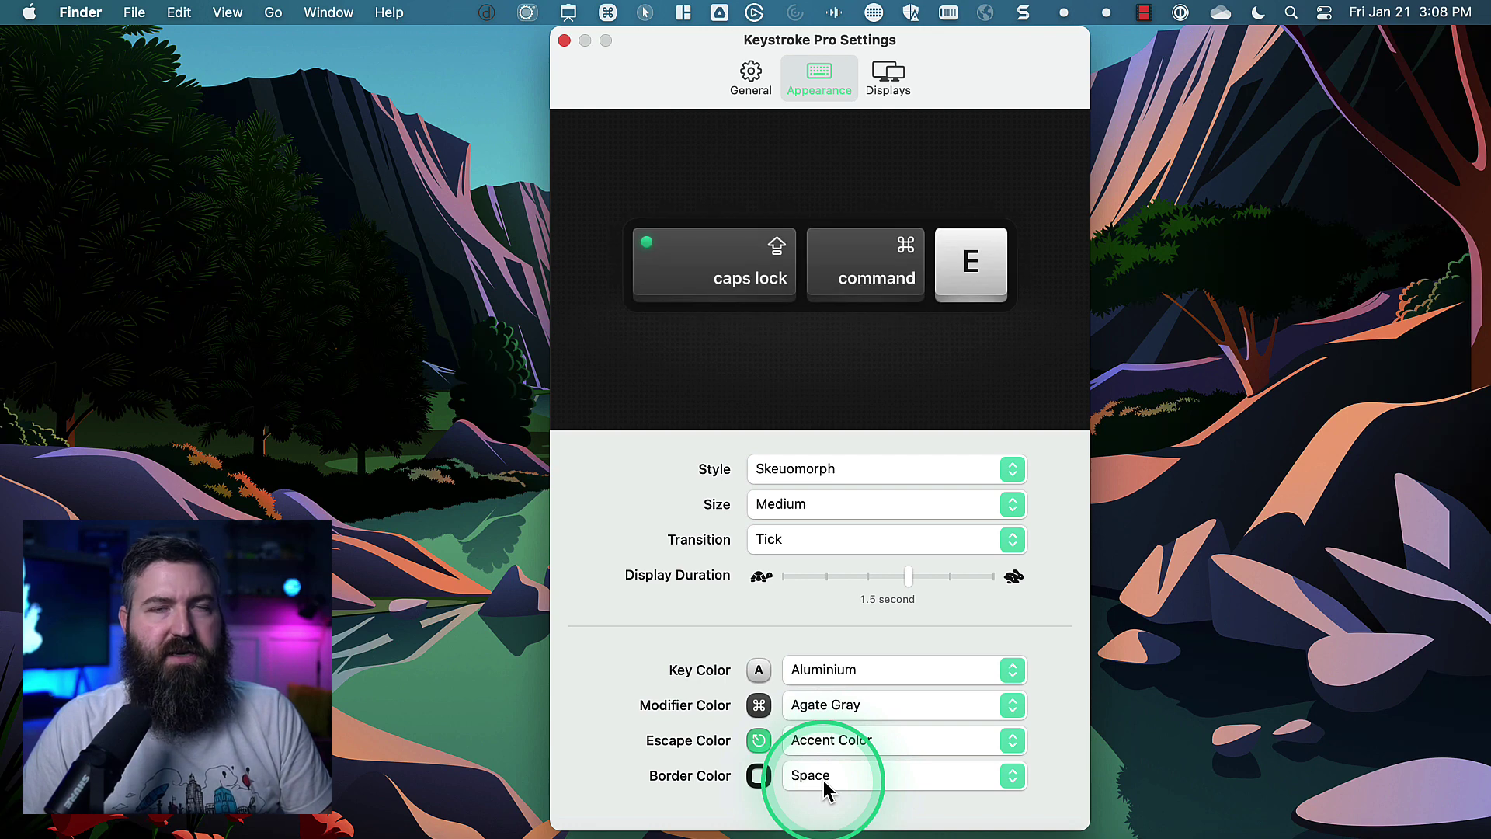
View the Displays settings and examine the keystroke position and spacing for each connected display.
click(875, 85)
click(633, 428)
click(850, 416)
click(881, 378)
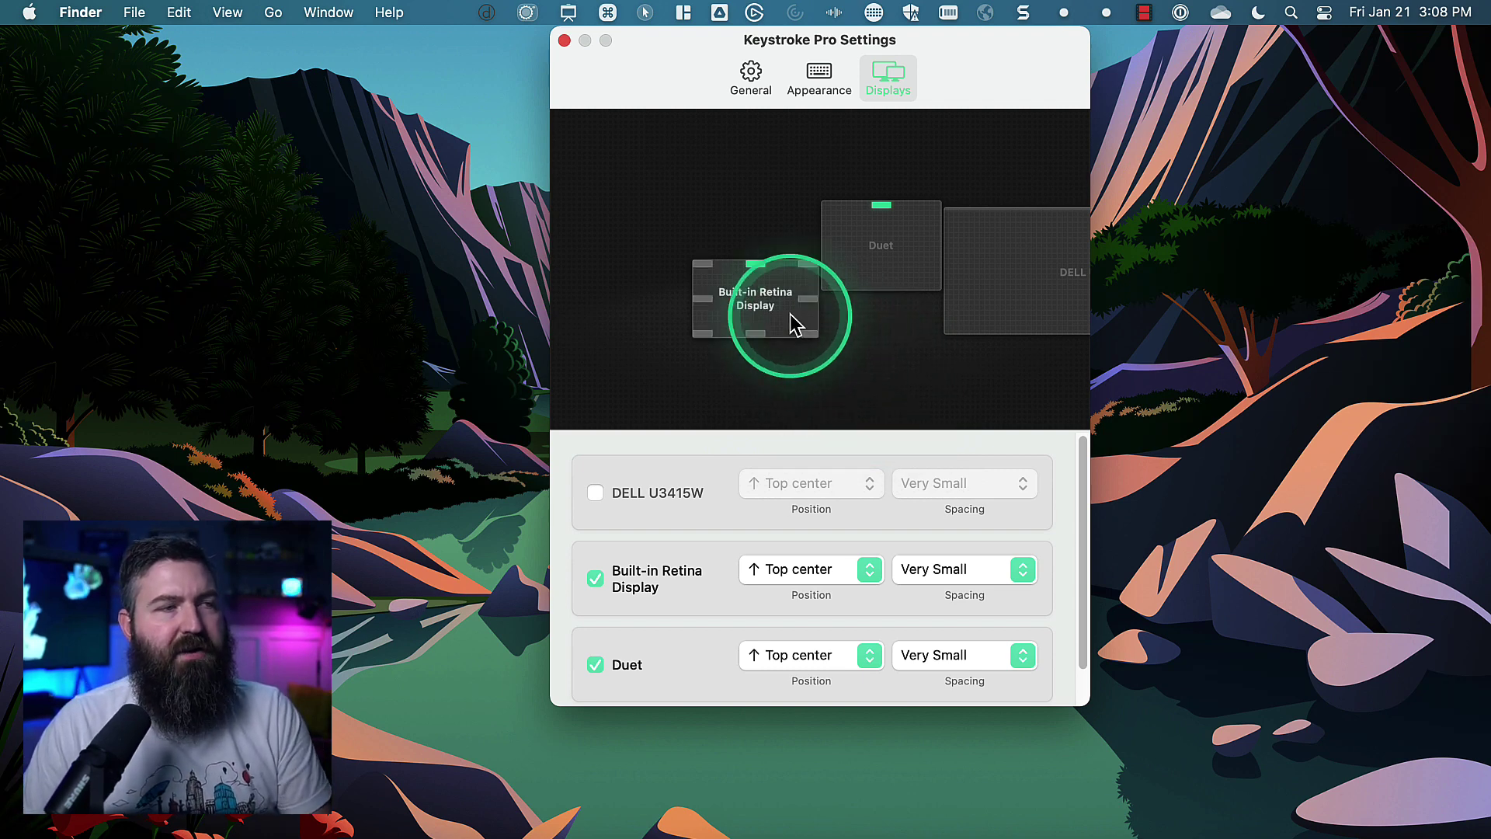
key(ctrl)
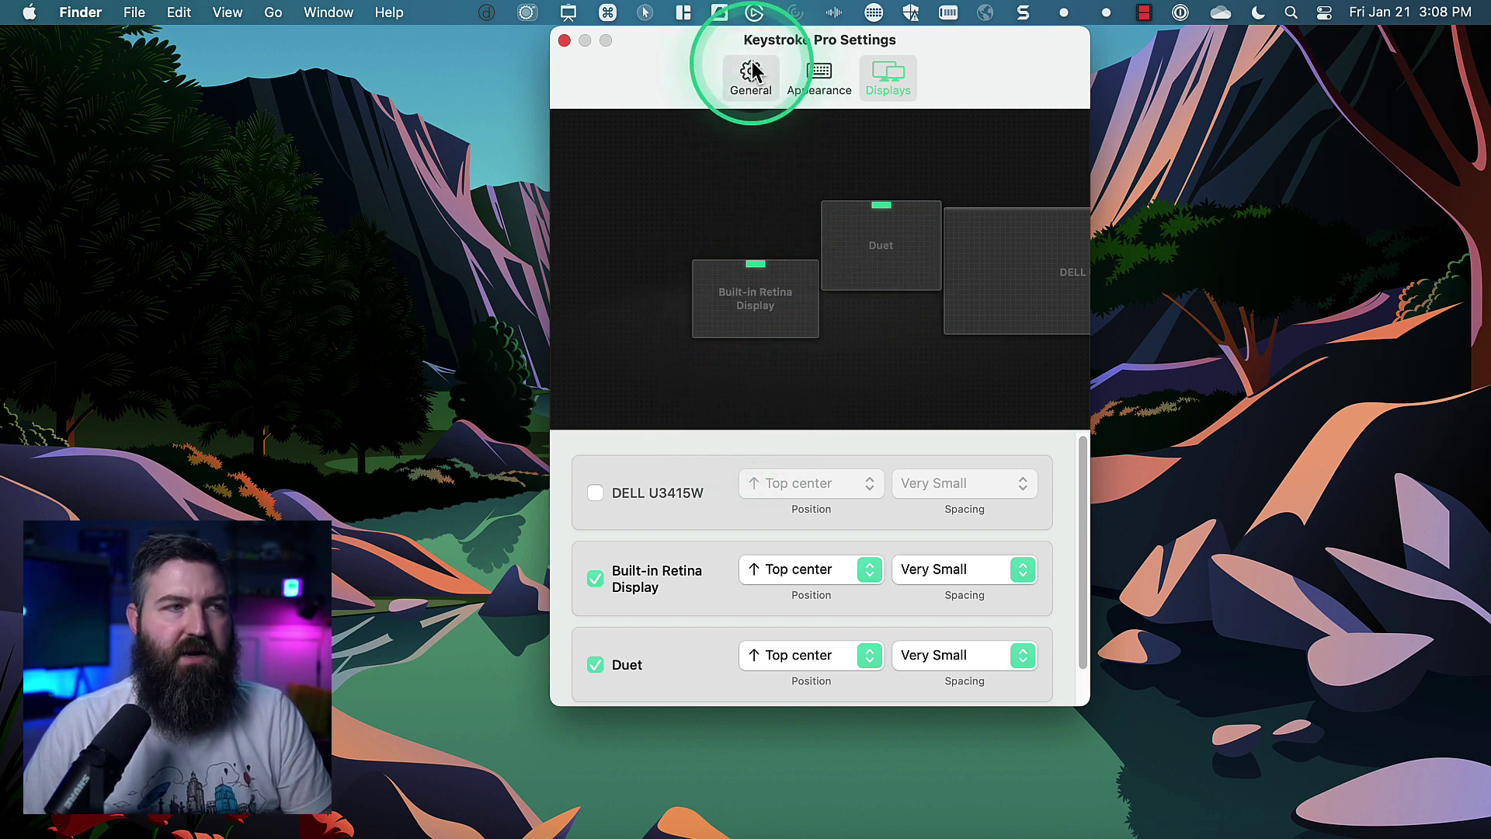
Demonstrate the on-screen keystroke overlay by repeatedly cycling through the open apps, and close the Keystroke Pro settings.
key(super+Tab)
key(super+Tab)
key(super+Tab)
key(super+Tab)
key(super+Tab)
key(super+Tab)
key(super+Tab)
key(super+Tab)
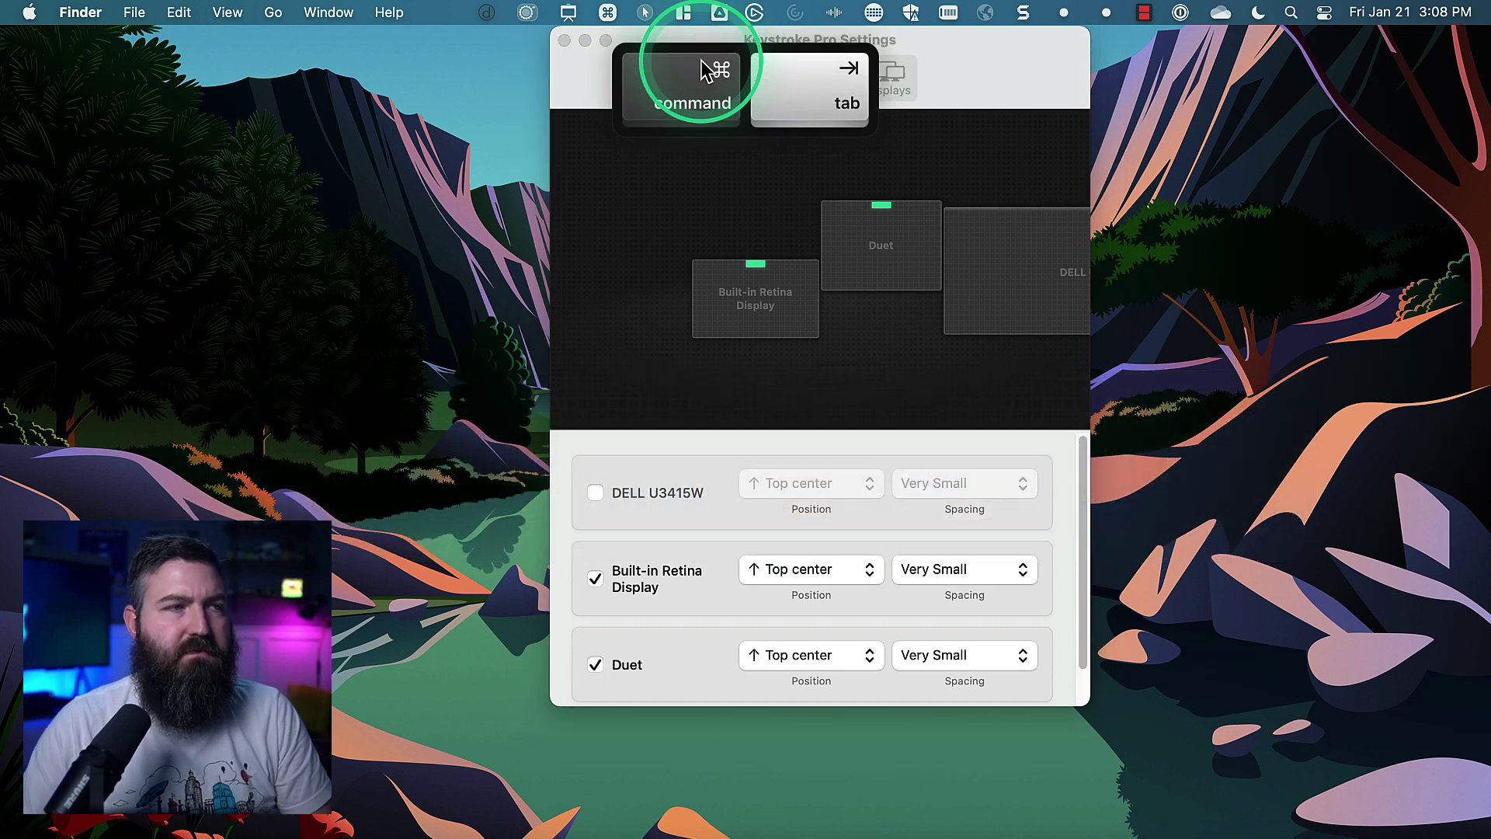
drag(669, 34, 659, 83)
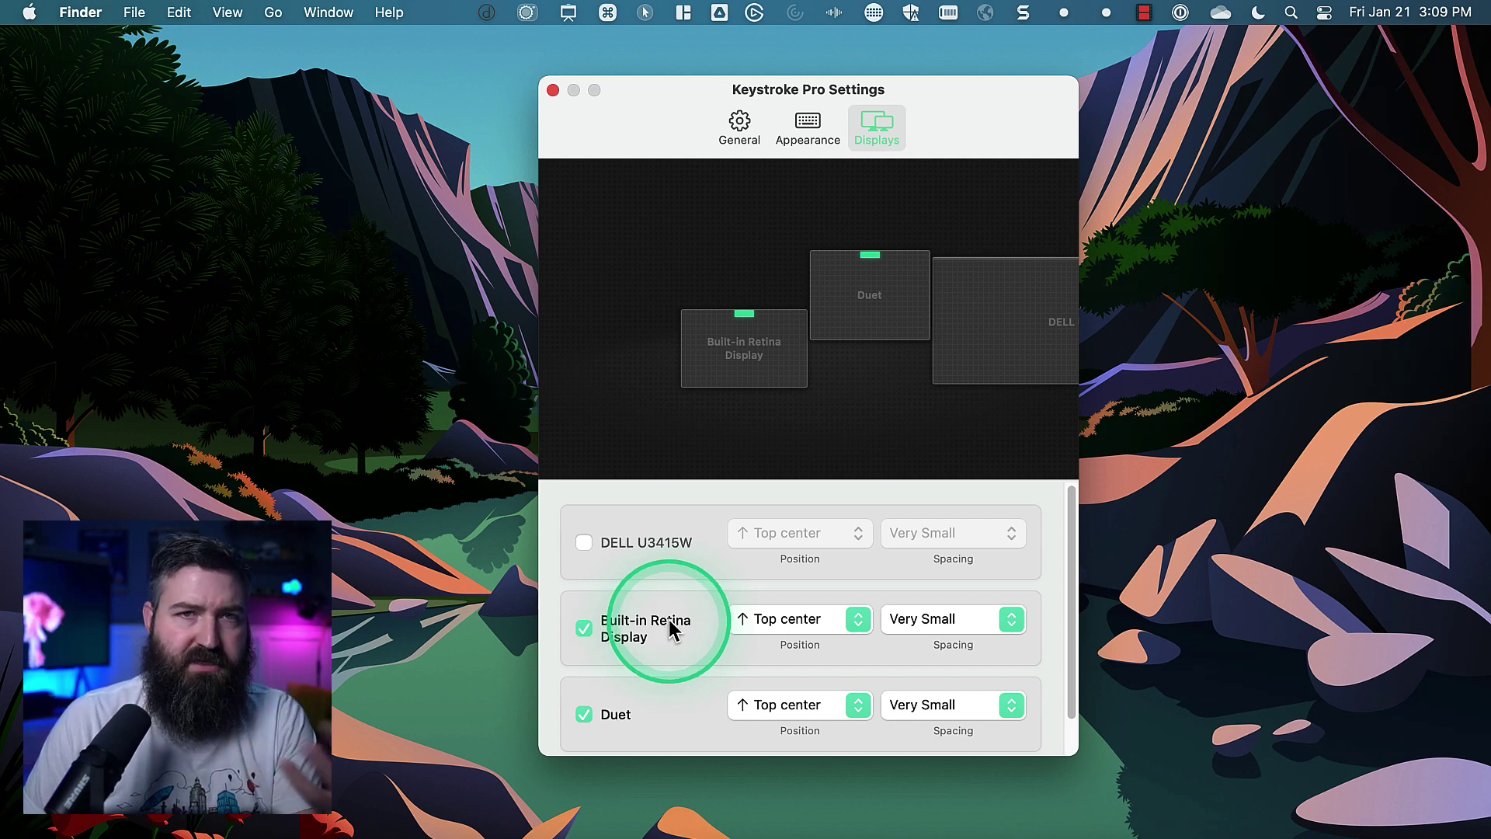
click(553, 90)
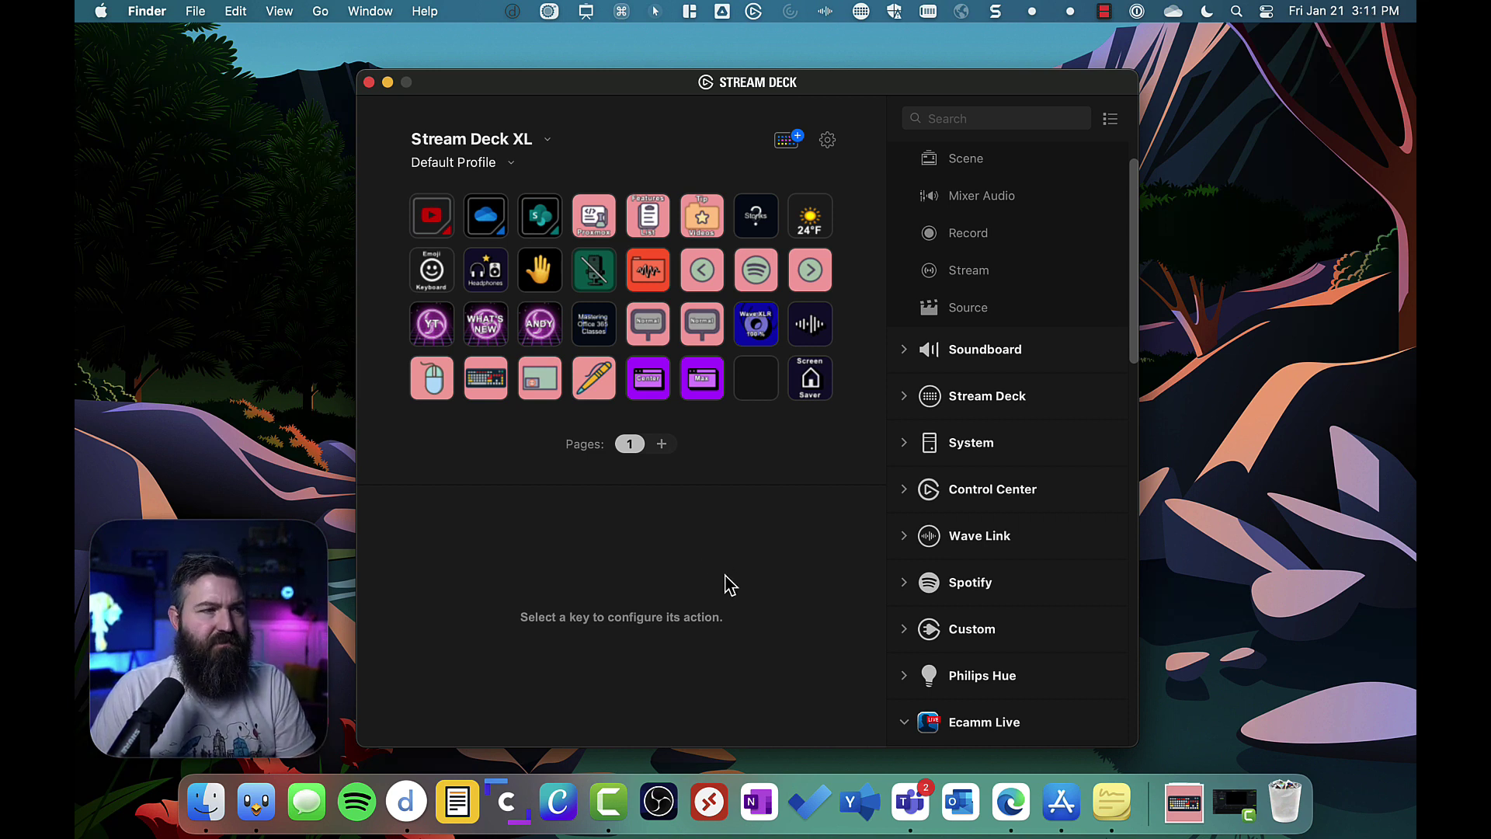
Switch to Microsoft Edge, go back to the IXEAU home page and open the MirrorMagnet listing.
click(1009, 801)
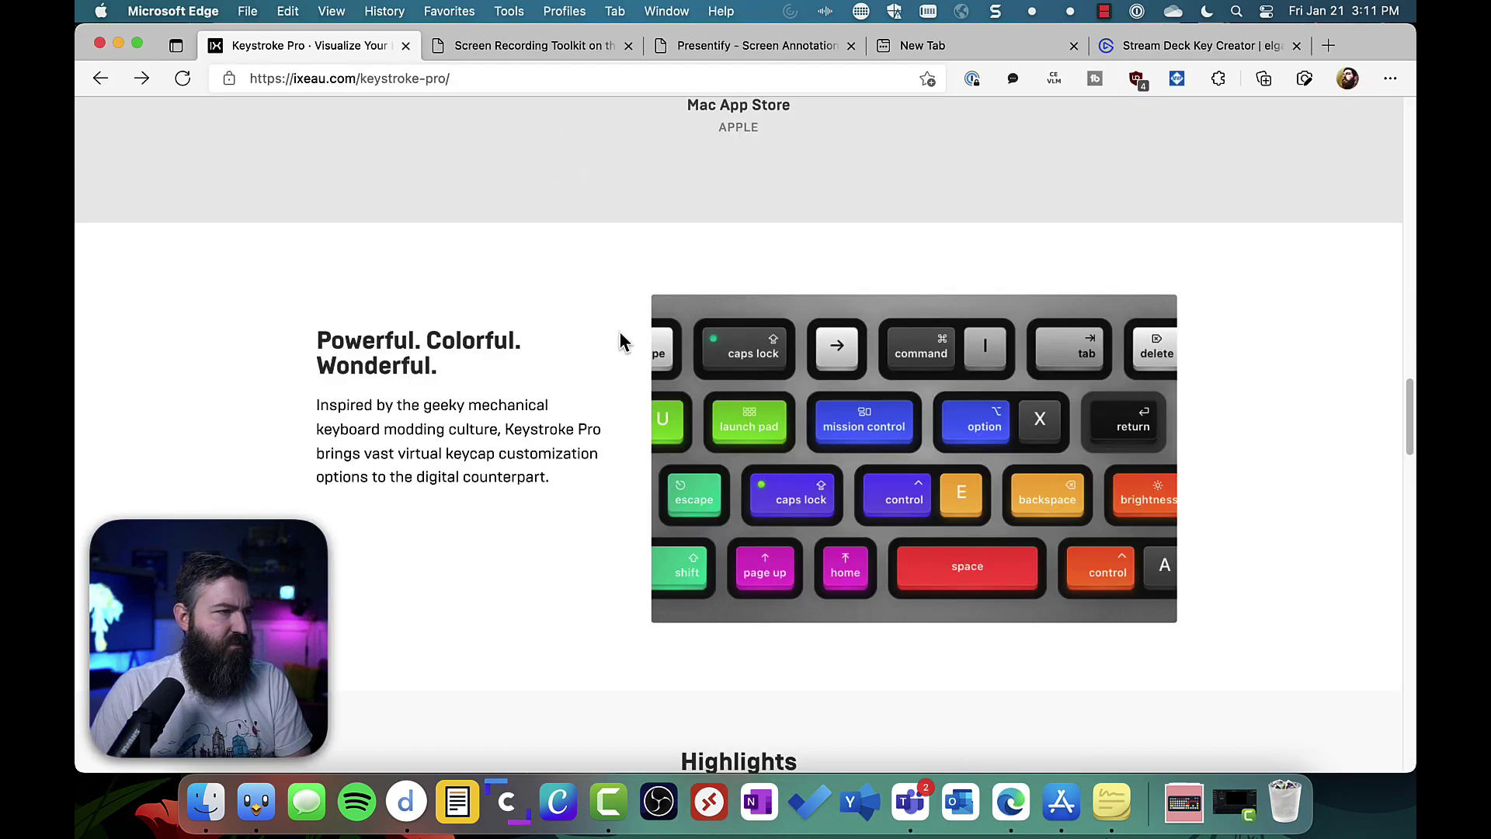
scroll(633, 408, up, 6)
key(super+[)
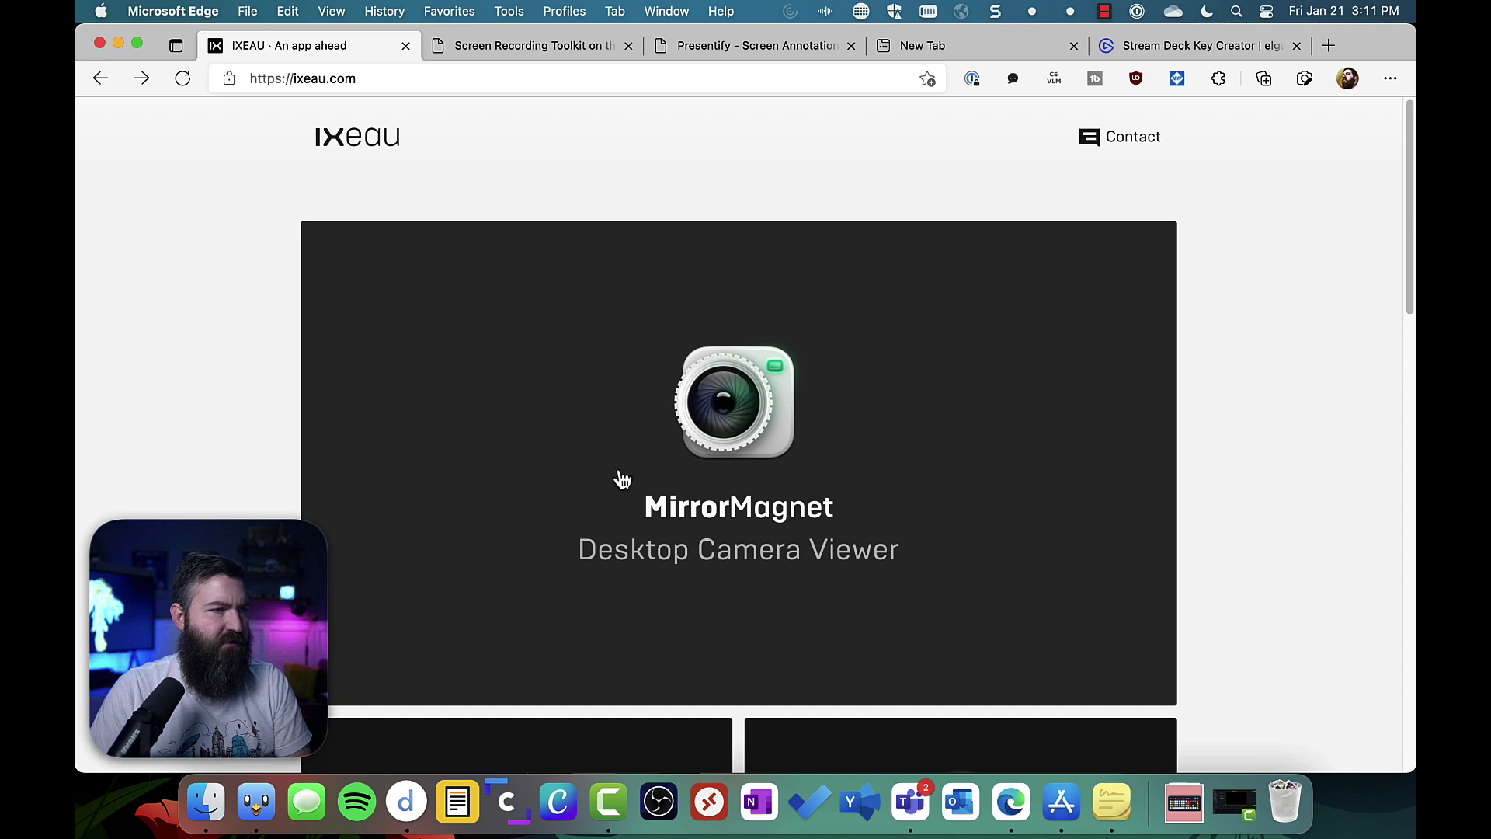
click(622, 478)
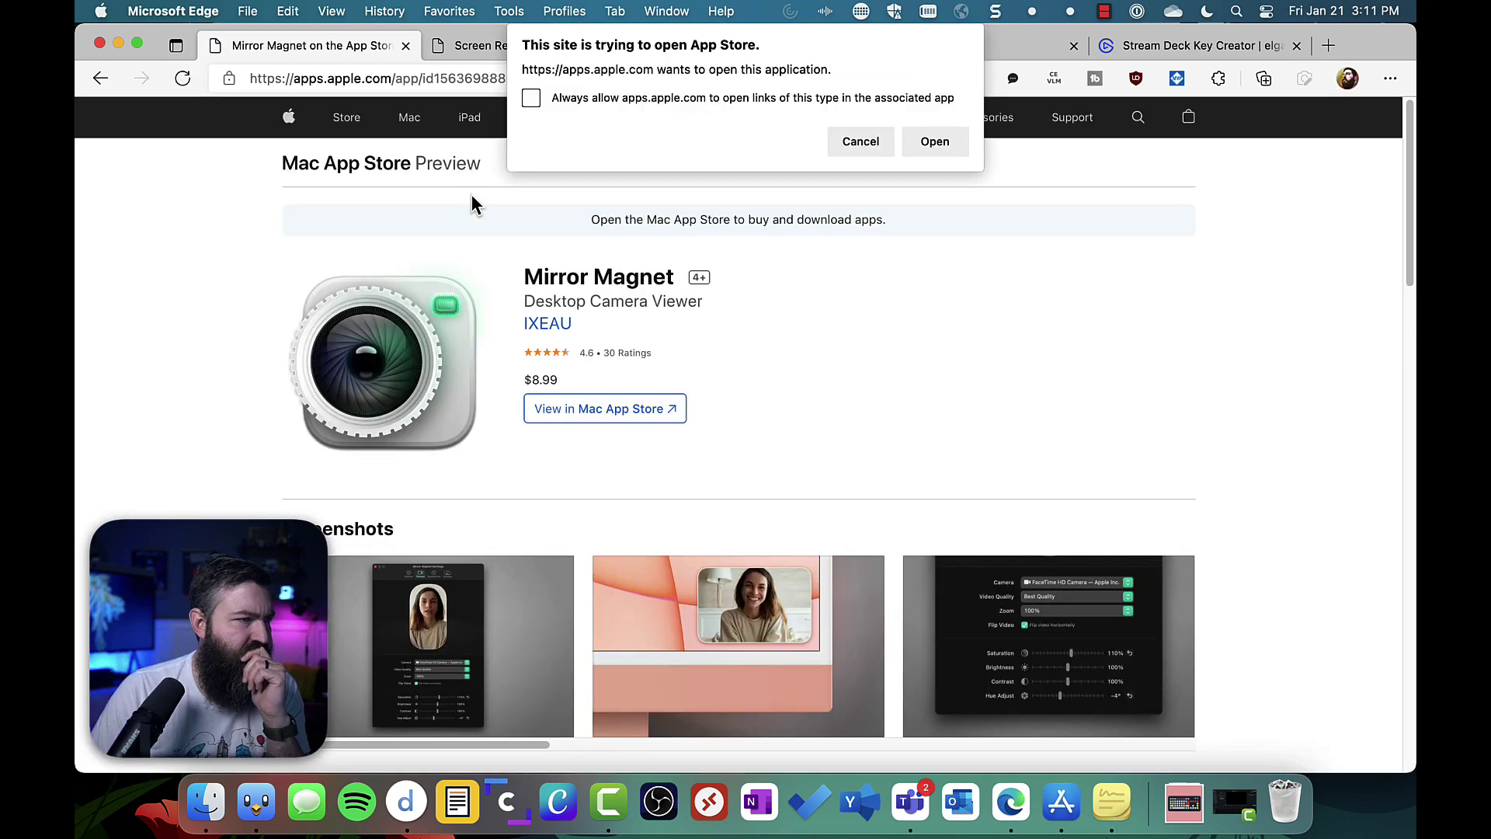
Decline the request to open the App Store, return to the Mirror Magnet product page and hide the browser.
click(870, 143)
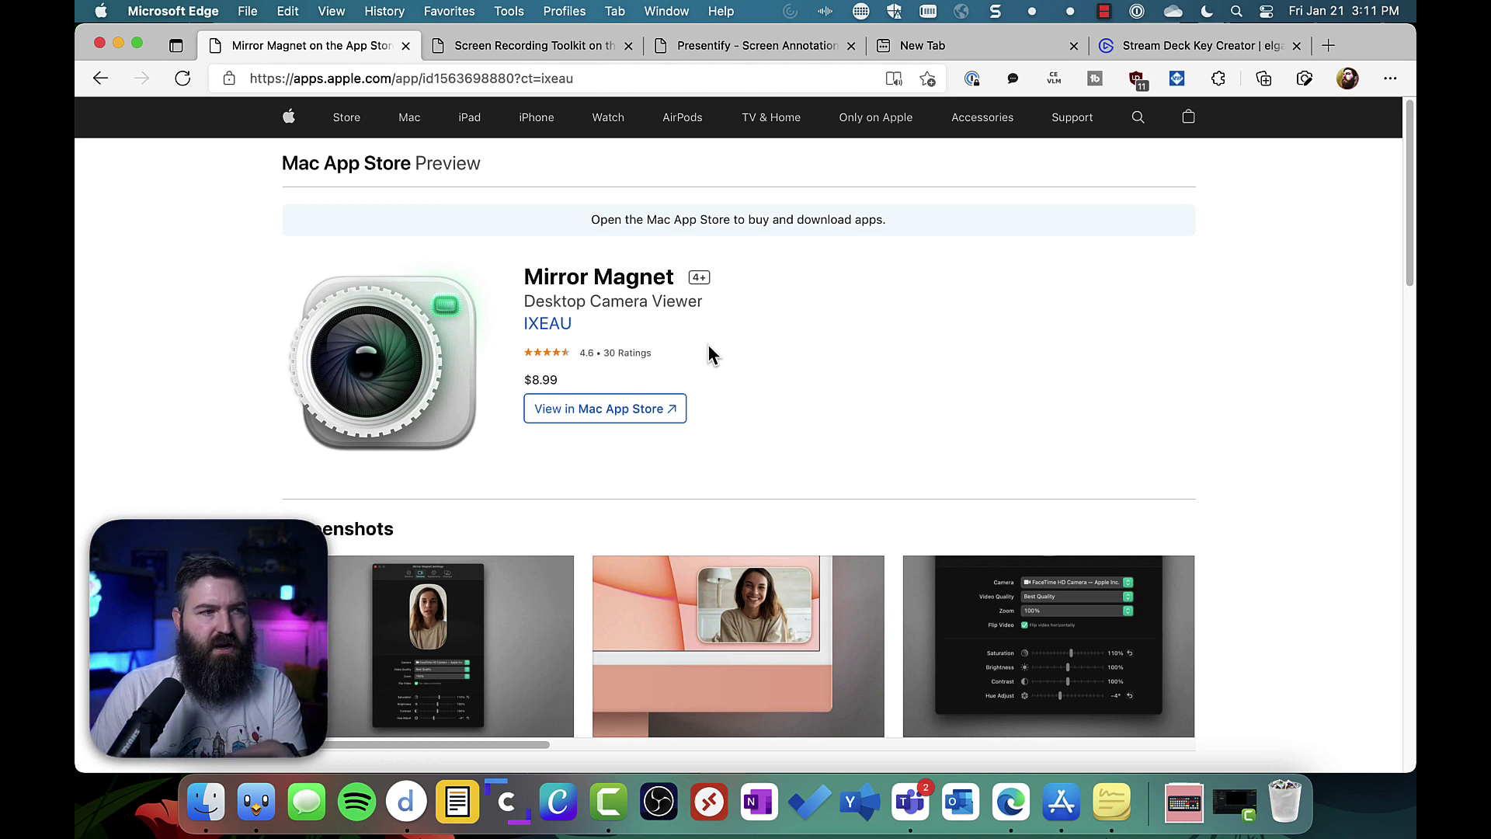
key(super+bracketleft)
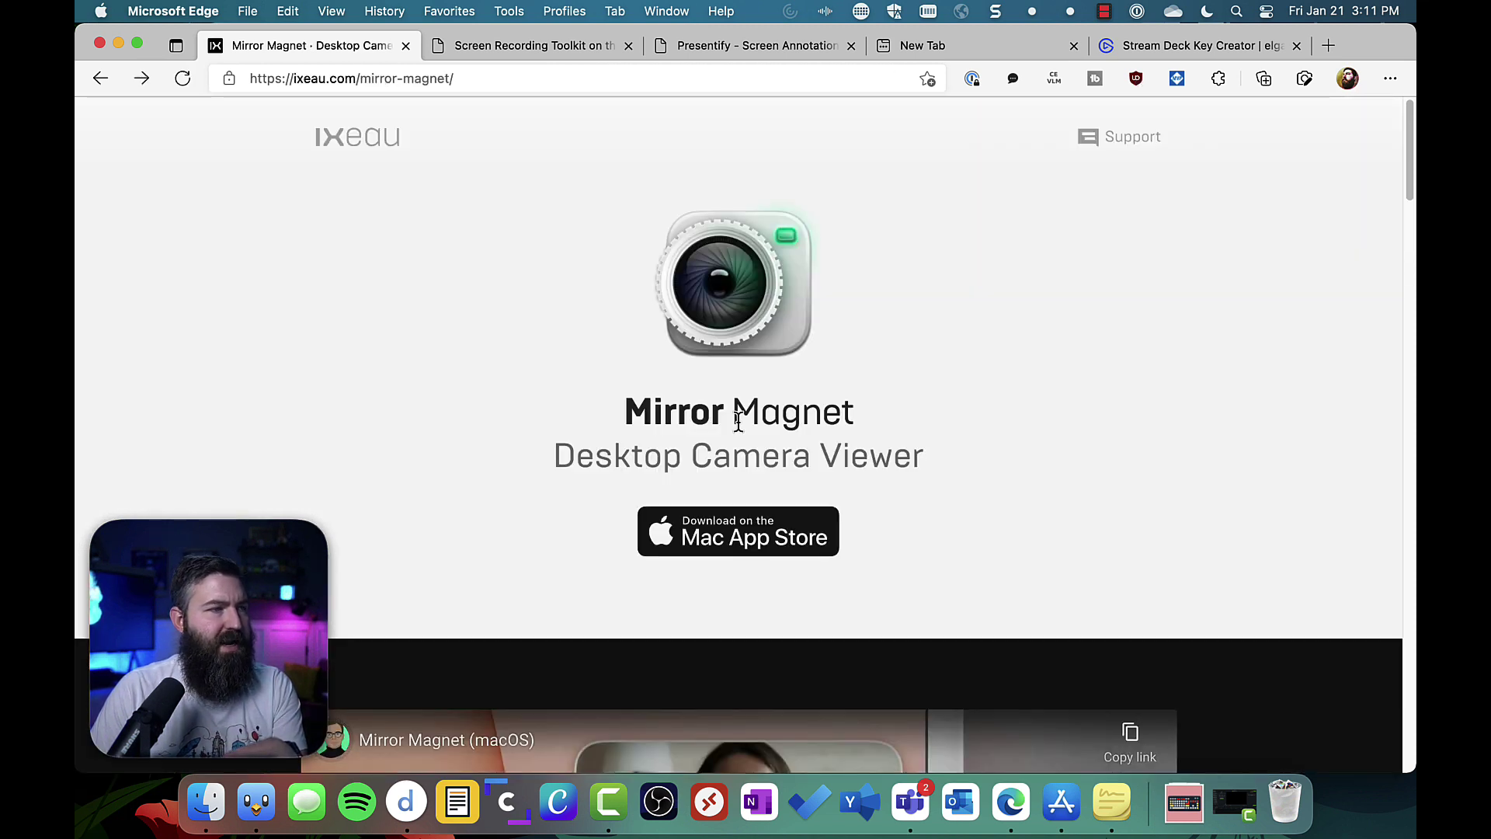
key(super+h)
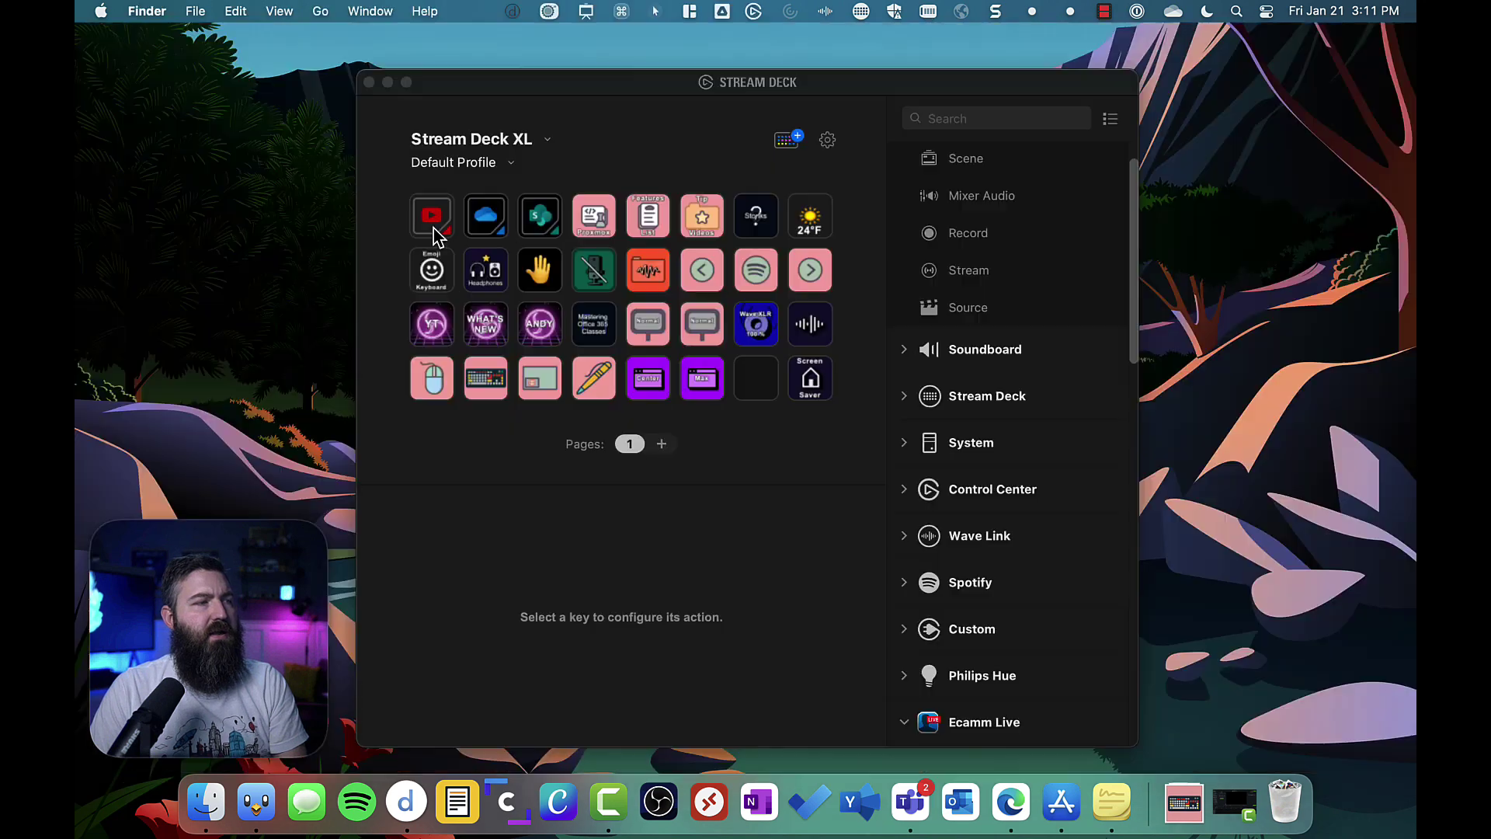
Minimize the Stream Deck window, open the Mirror Magnet settings and view the hot key letter choices, keeping C.
click(546, 12)
click(604, 70)
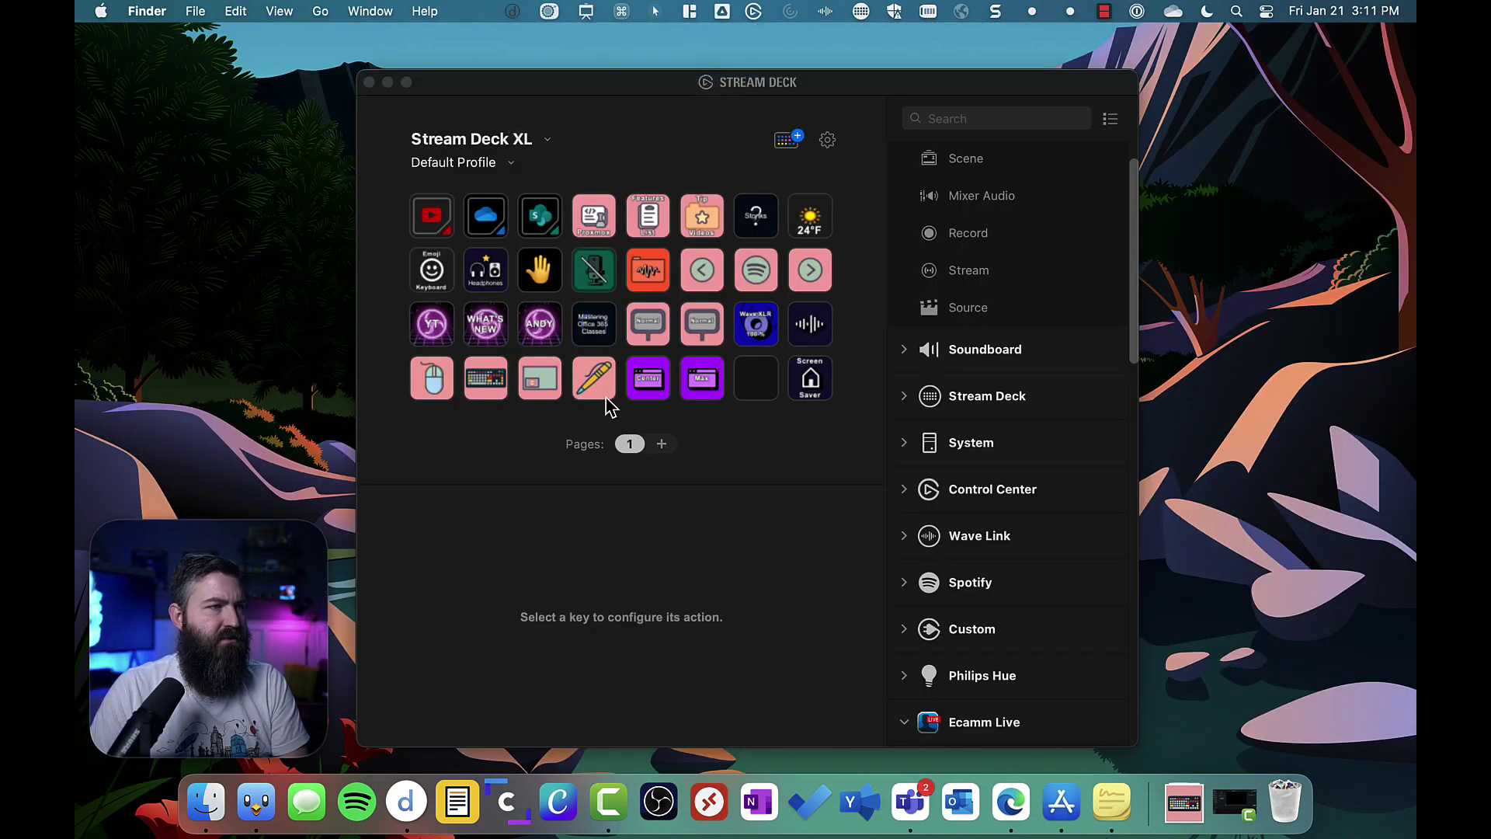
click(387, 83)
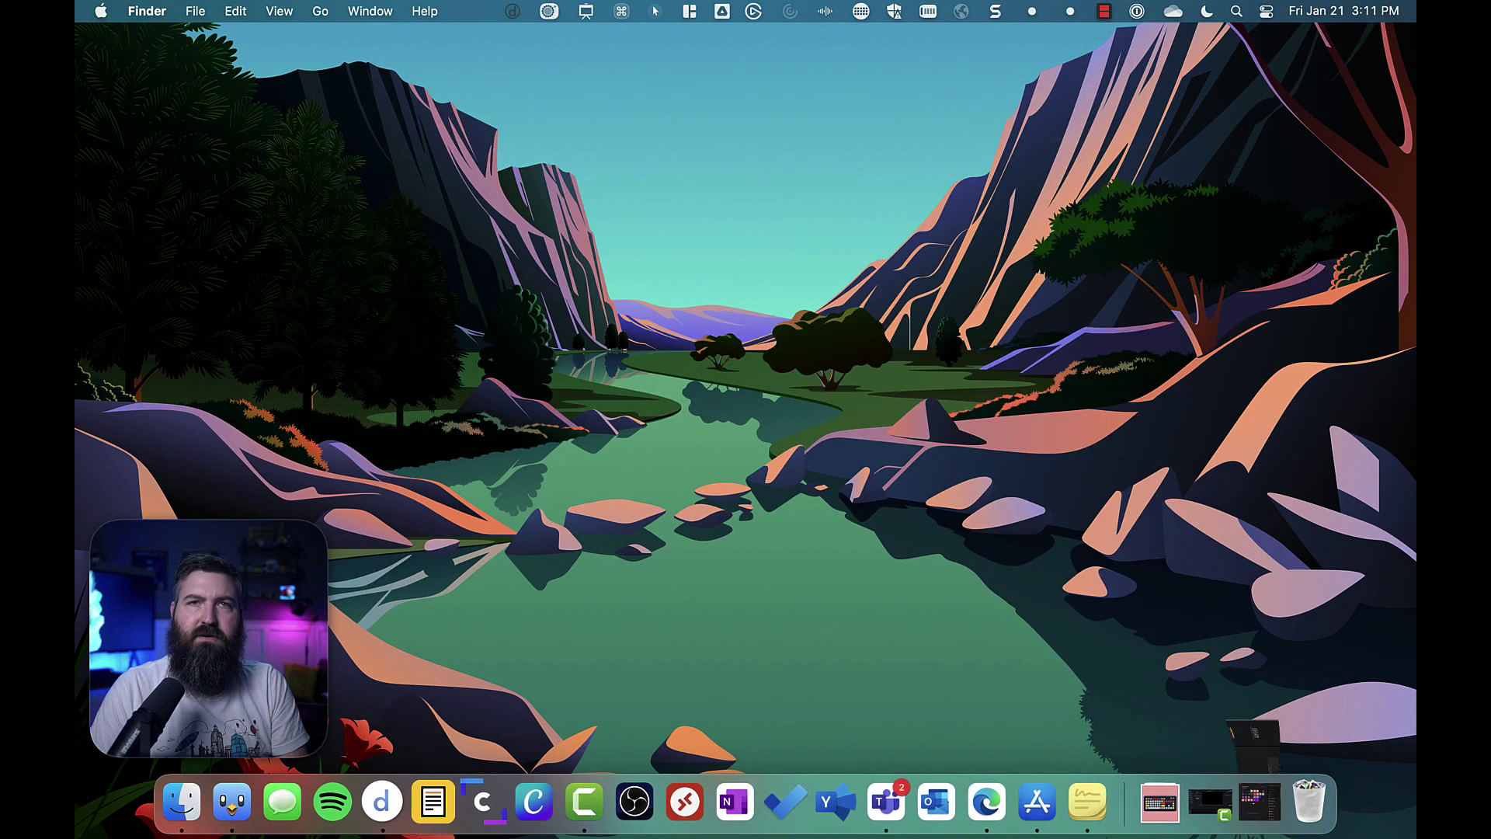
drag(771, 414, 519, 82)
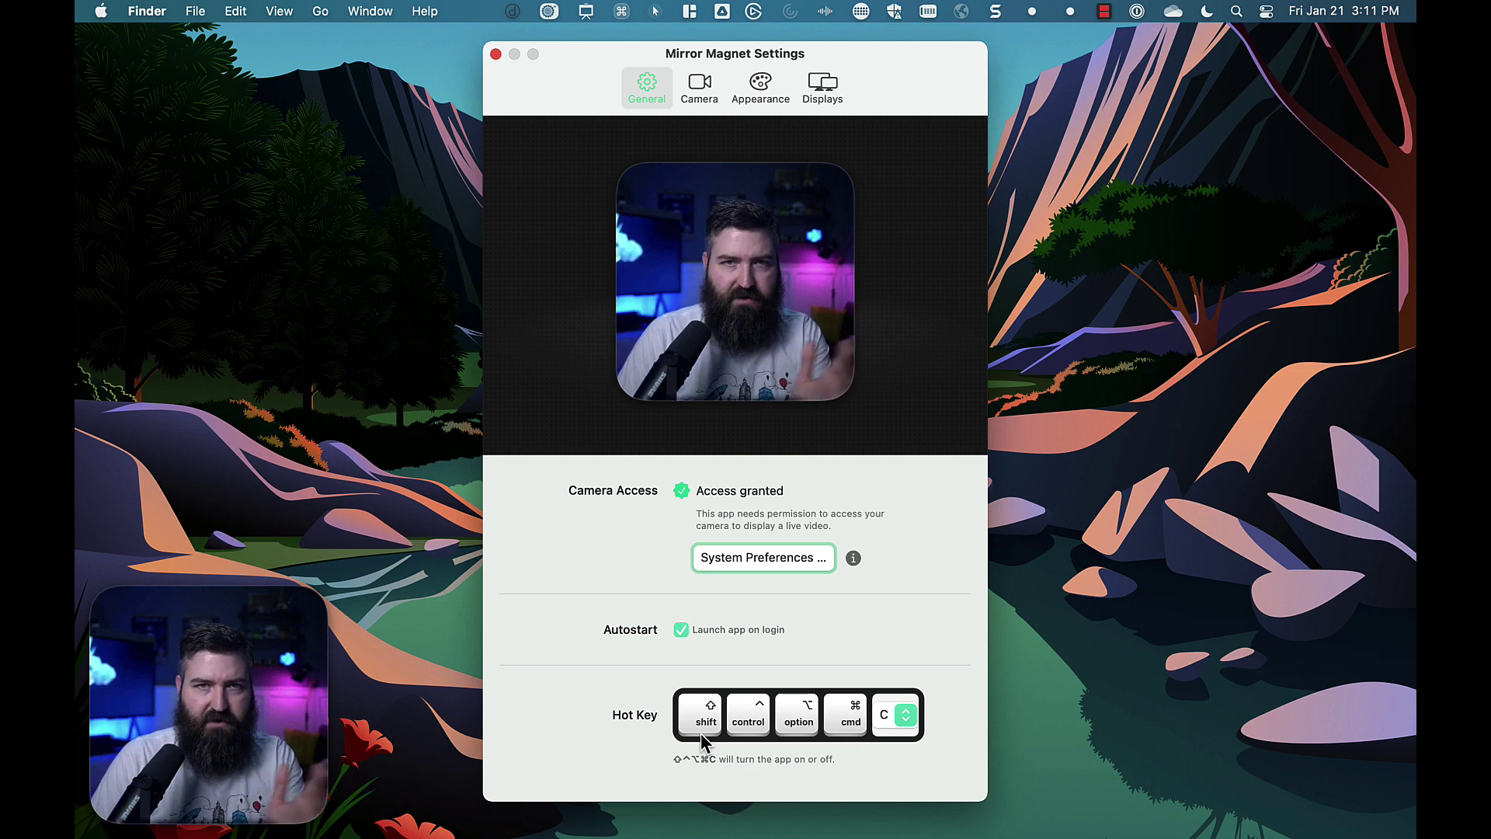
click(908, 723)
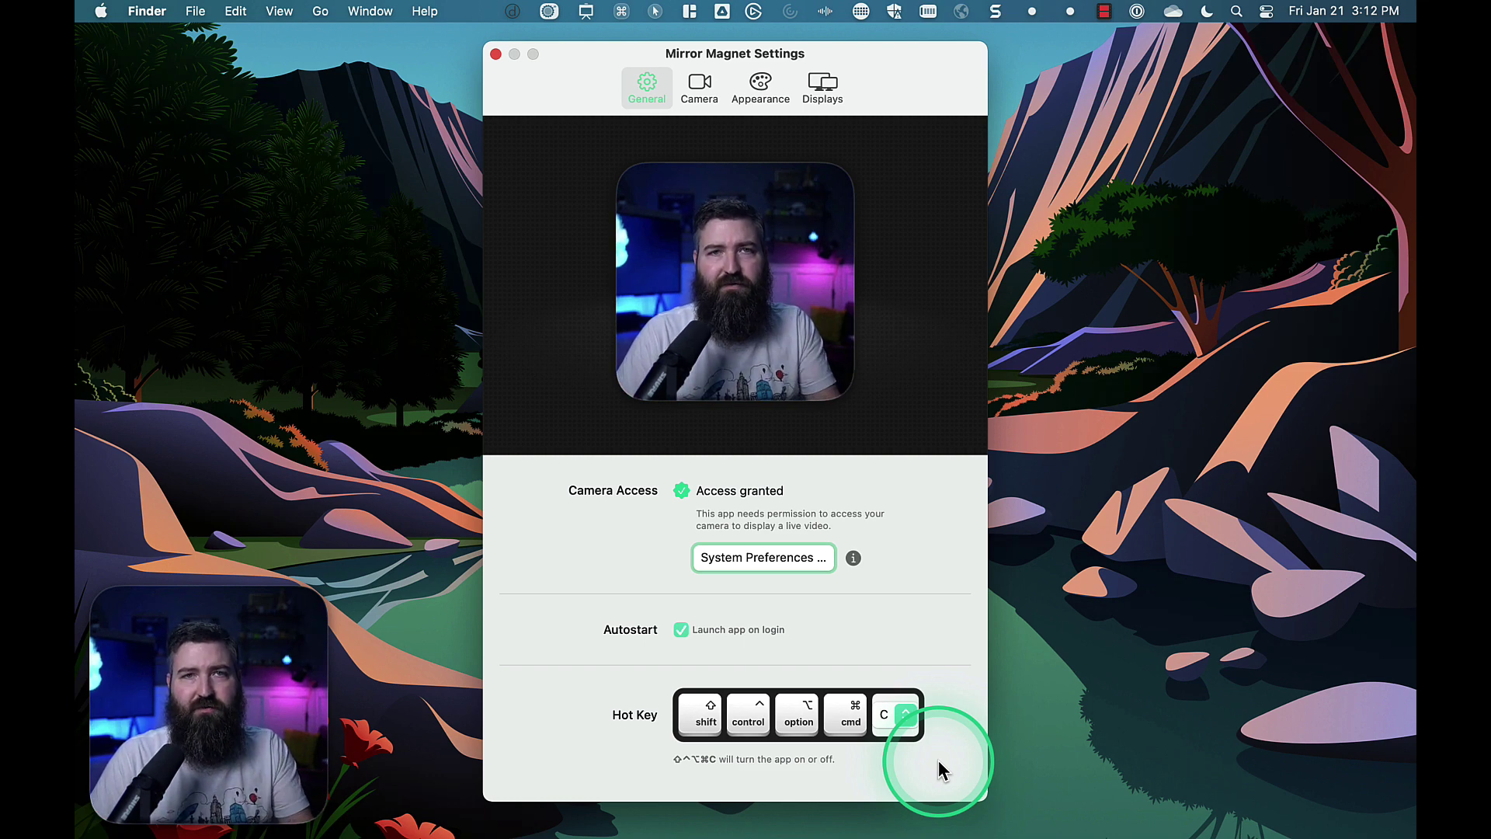
Examine the available cameras and video quality levels in the Camera settings, keeping Cam Link 4K and Normal.
click(702, 89)
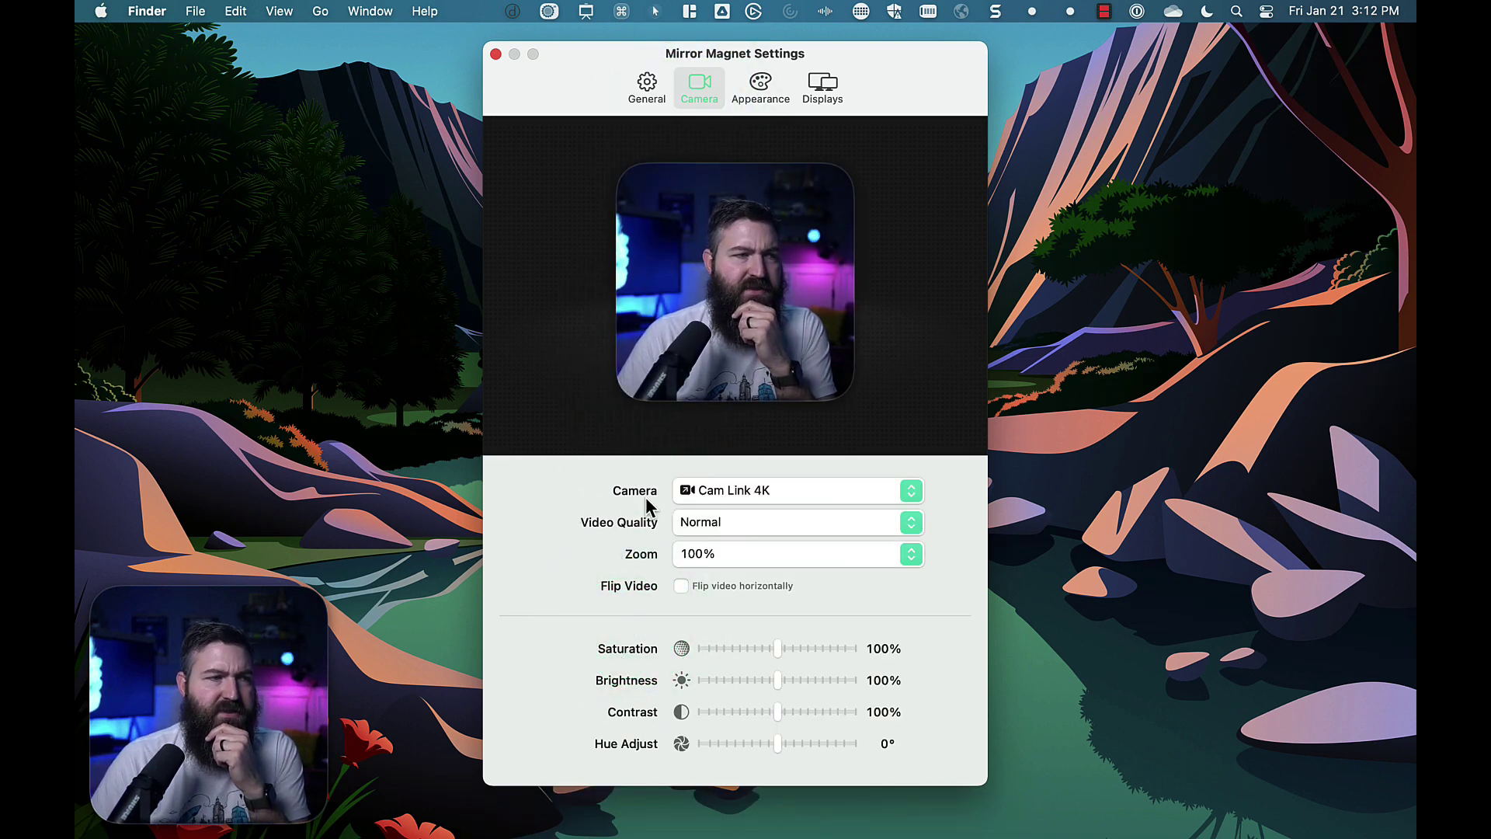
click(744, 492)
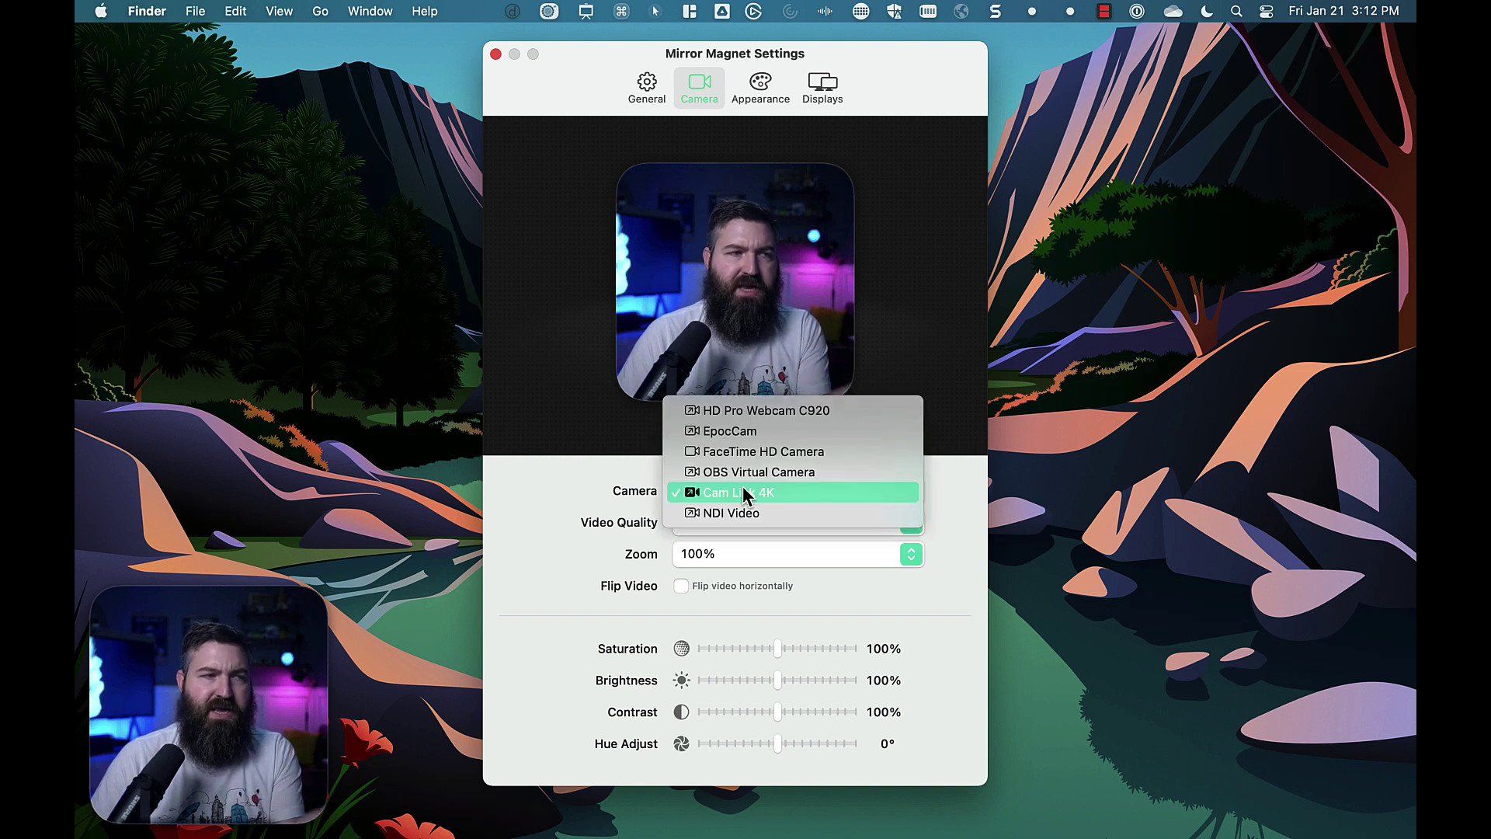
click(612, 495)
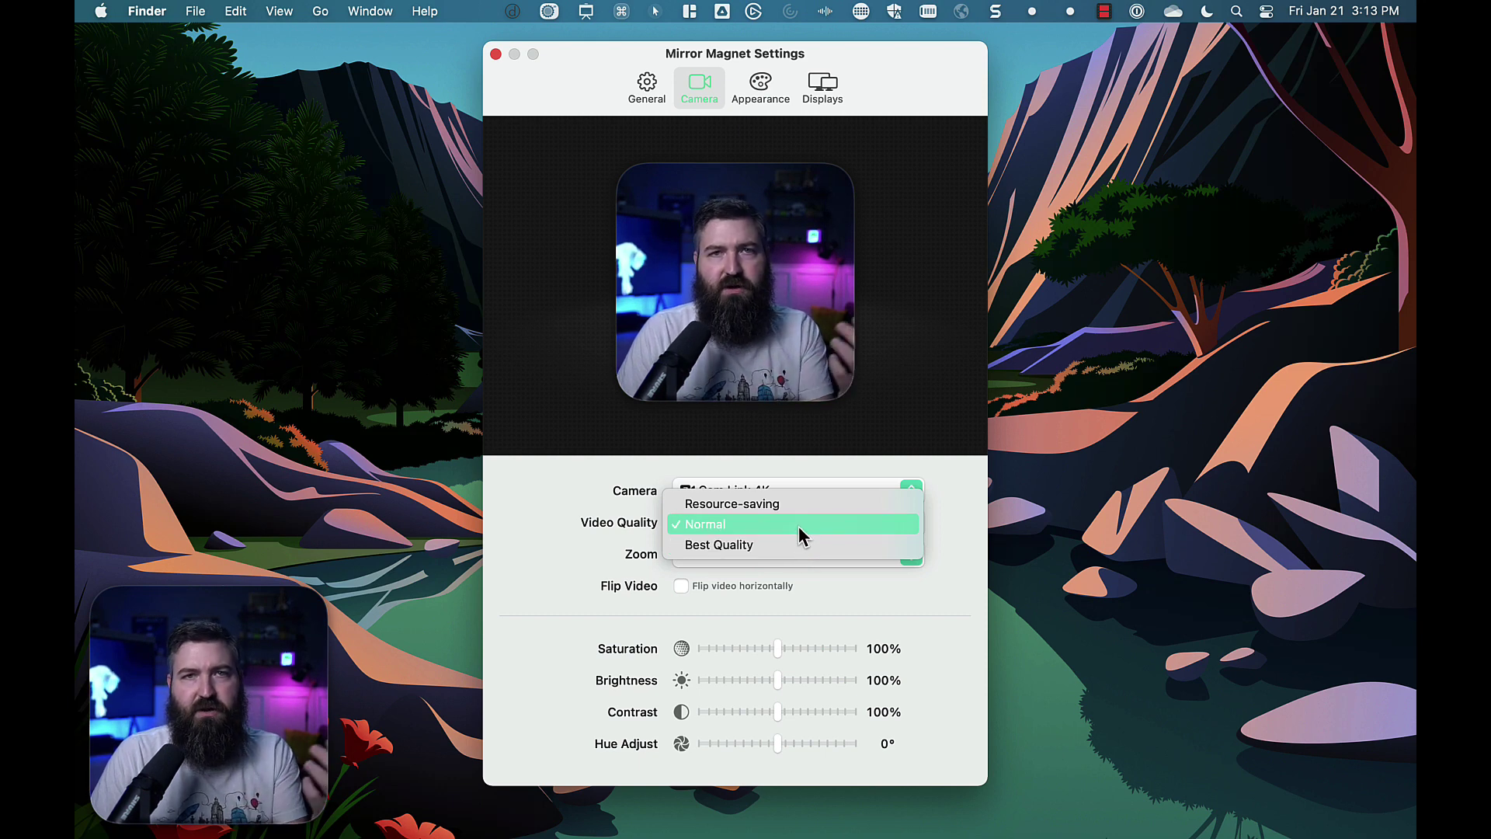
click(589, 548)
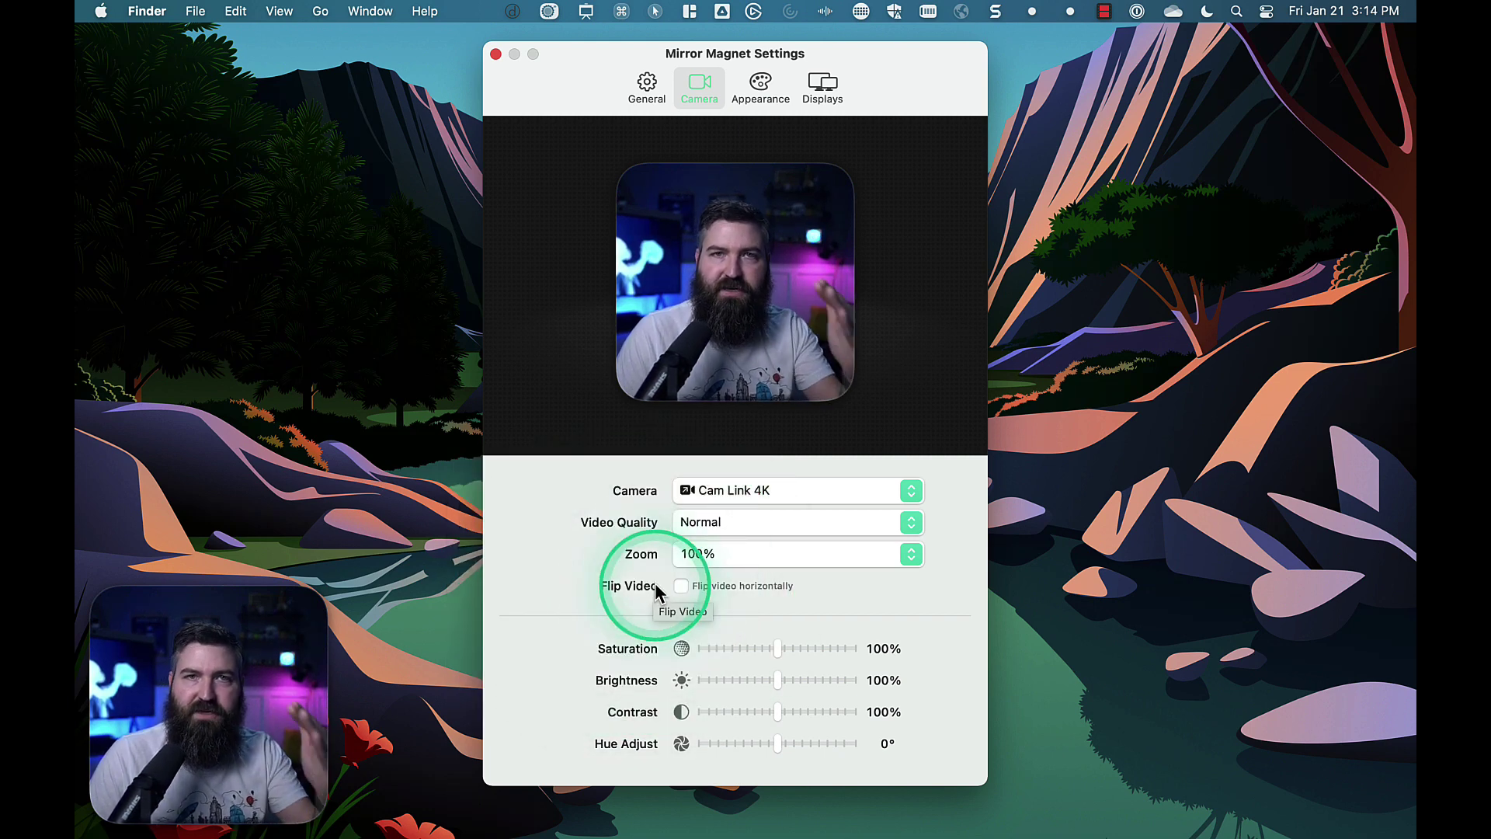
Try flipping the video horizontally and turn it off, and try a Saturation of 170% and reset it.
click(681, 587)
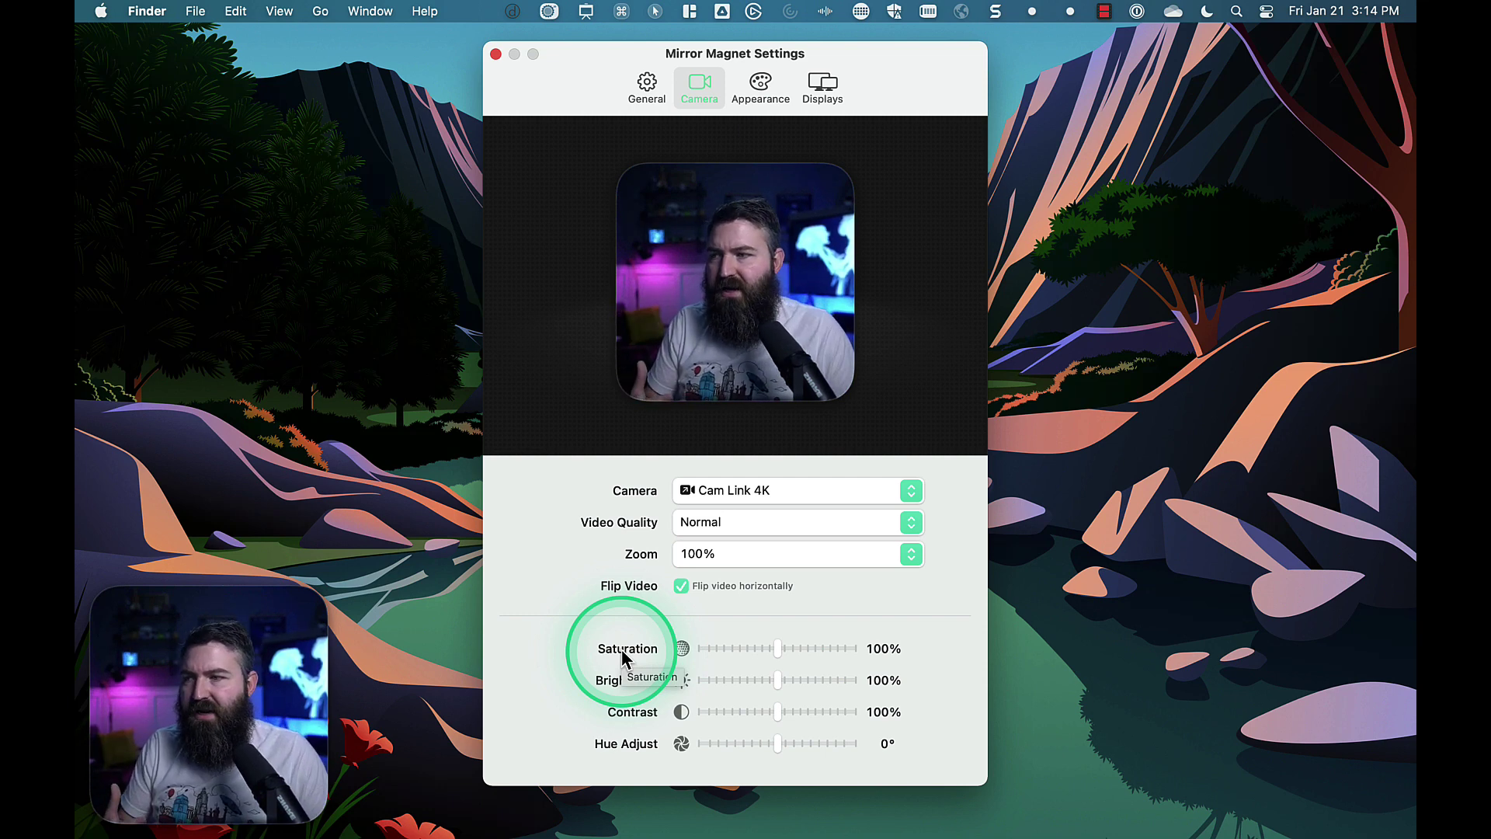
click(677, 589)
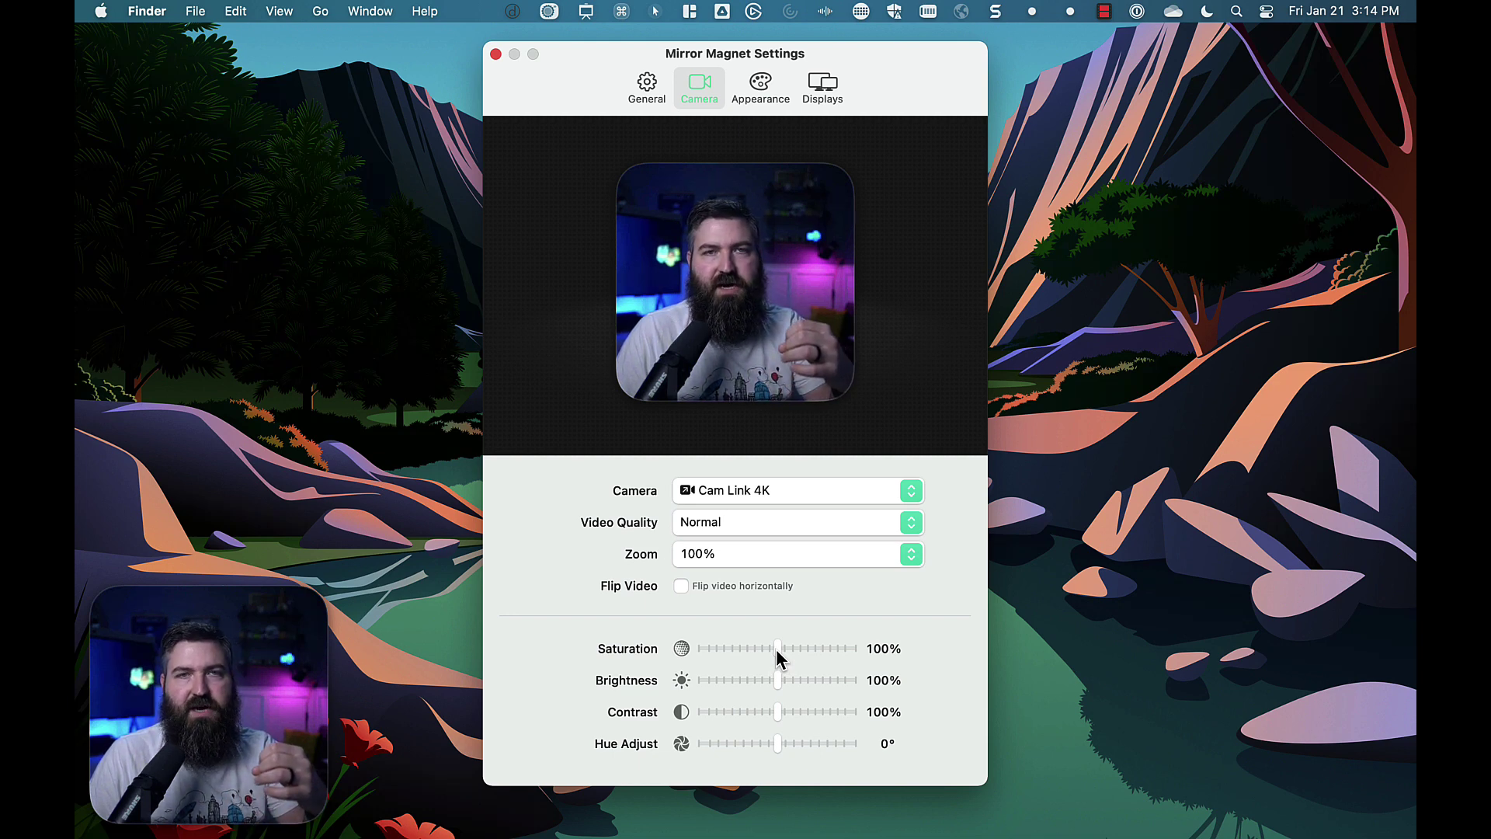
drag(778, 653, 830, 653)
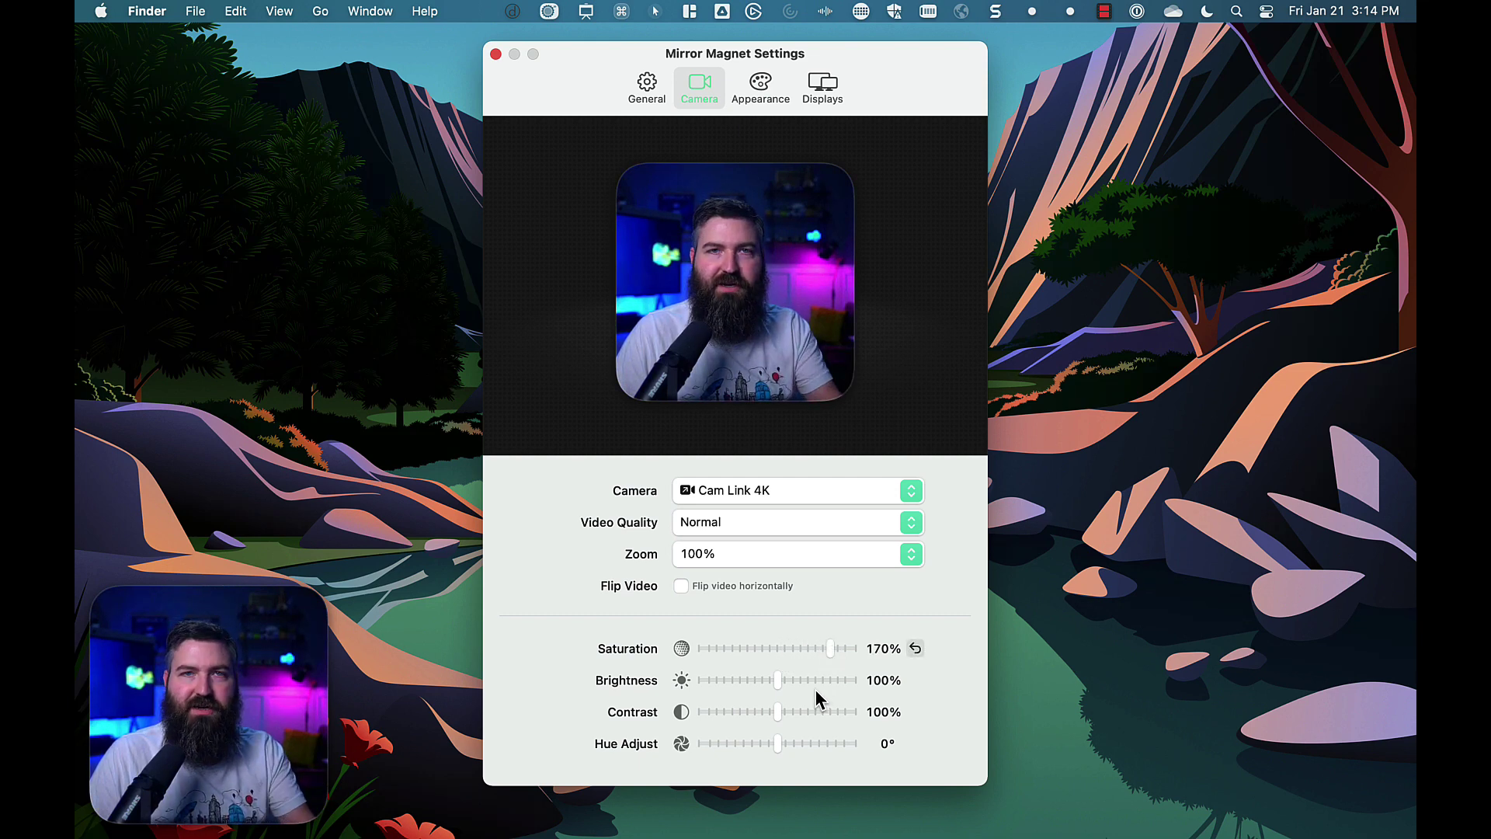
click(916, 647)
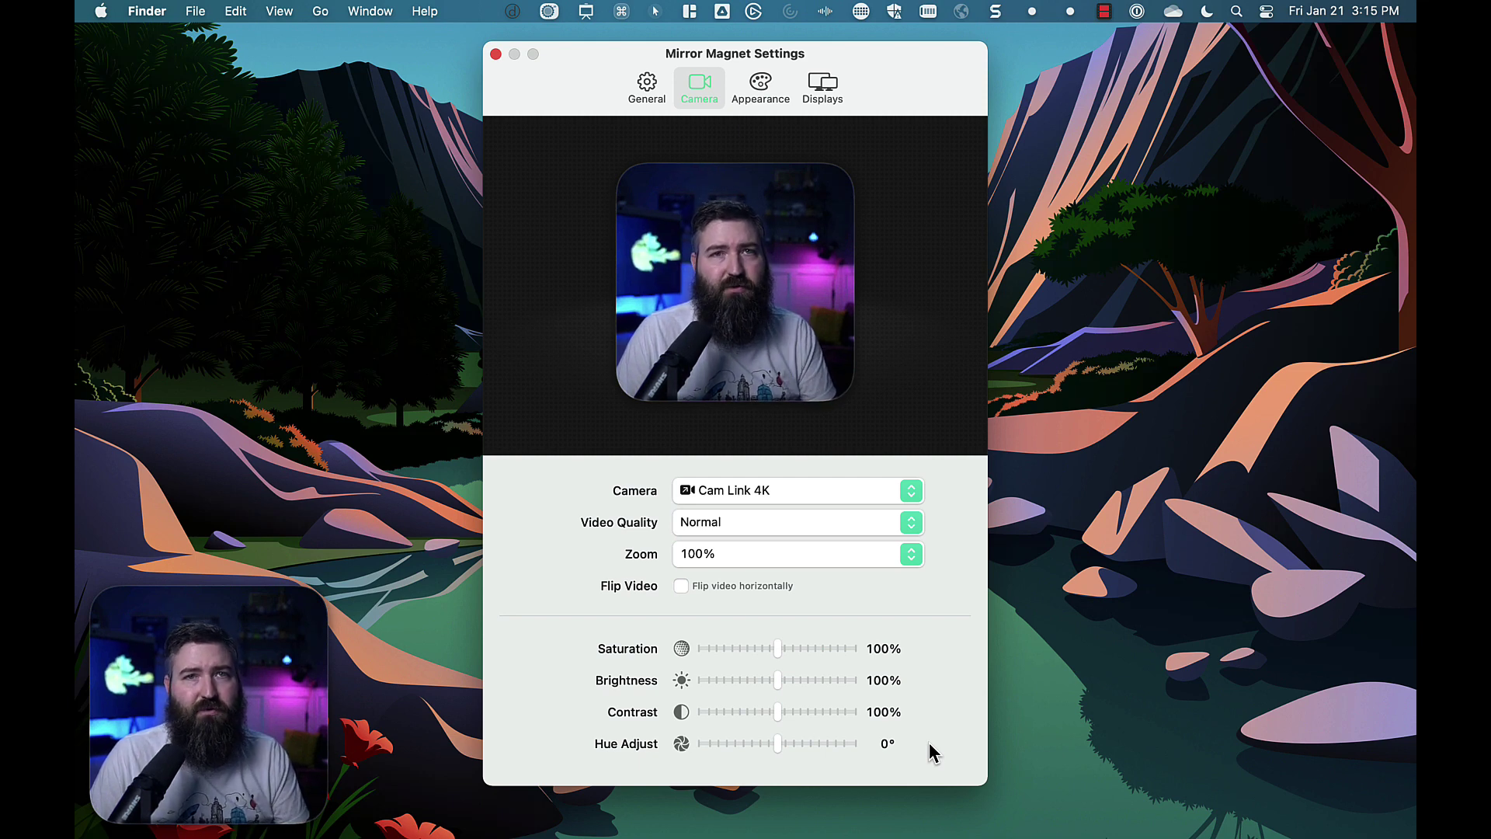
Try the Rounded Rectangle and Ellipse shapes for the camera overlay, and set it back to Heavily Rounded Rectangle.
click(753, 95)
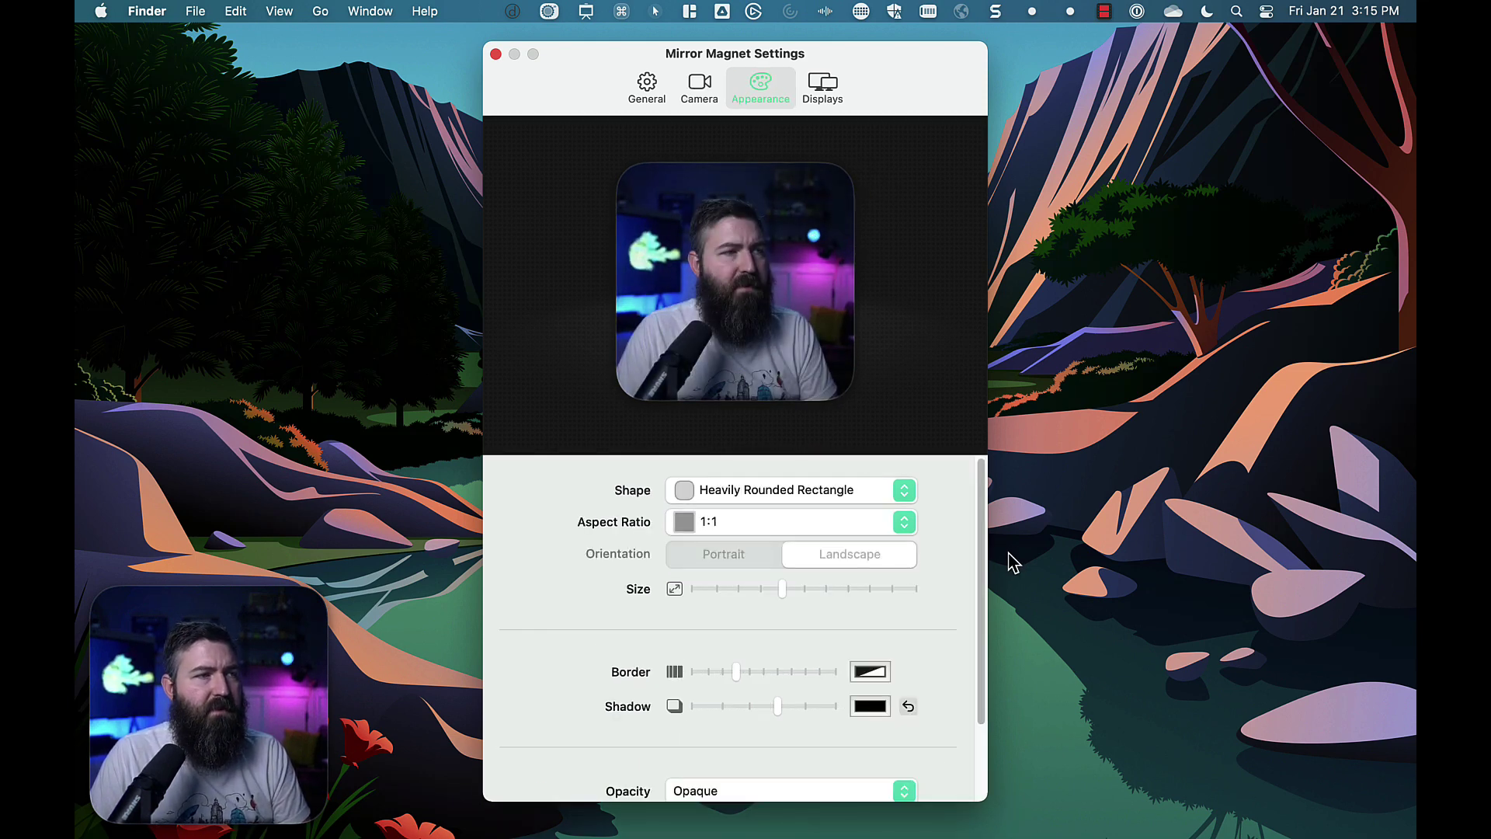
click(885, 490)
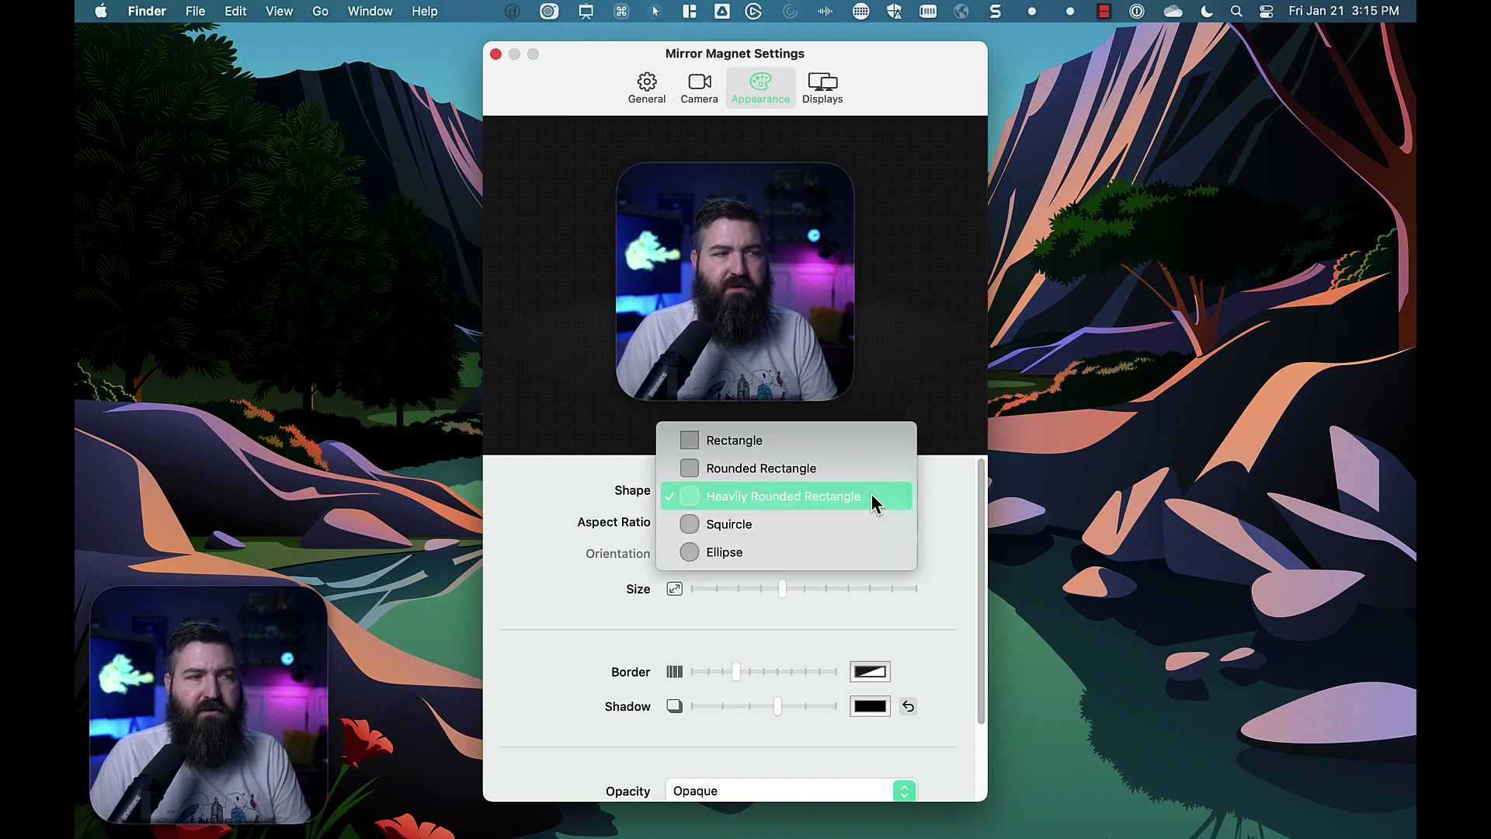
click(854, 469)
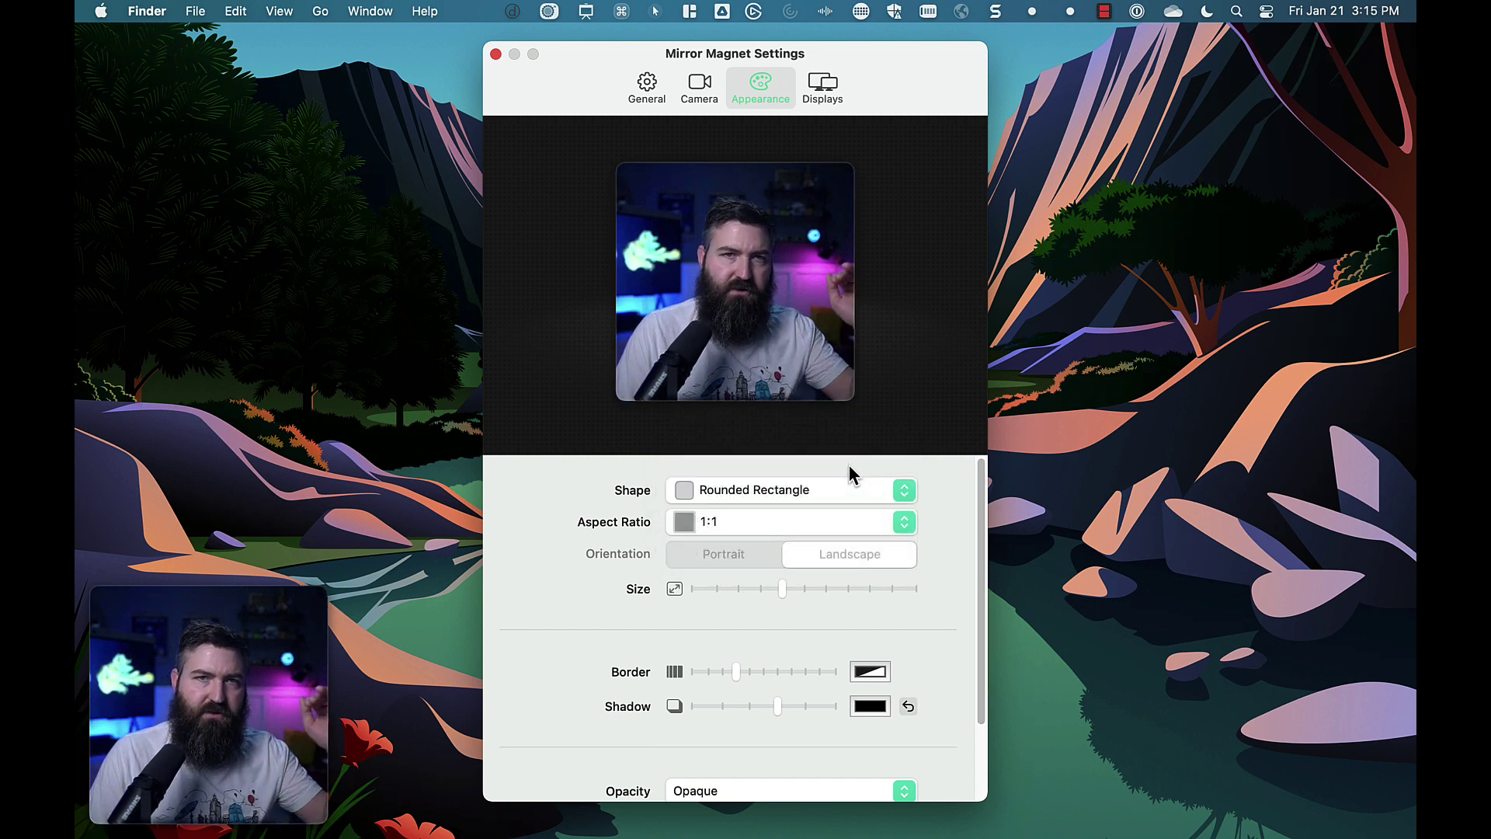
click(841, 484)
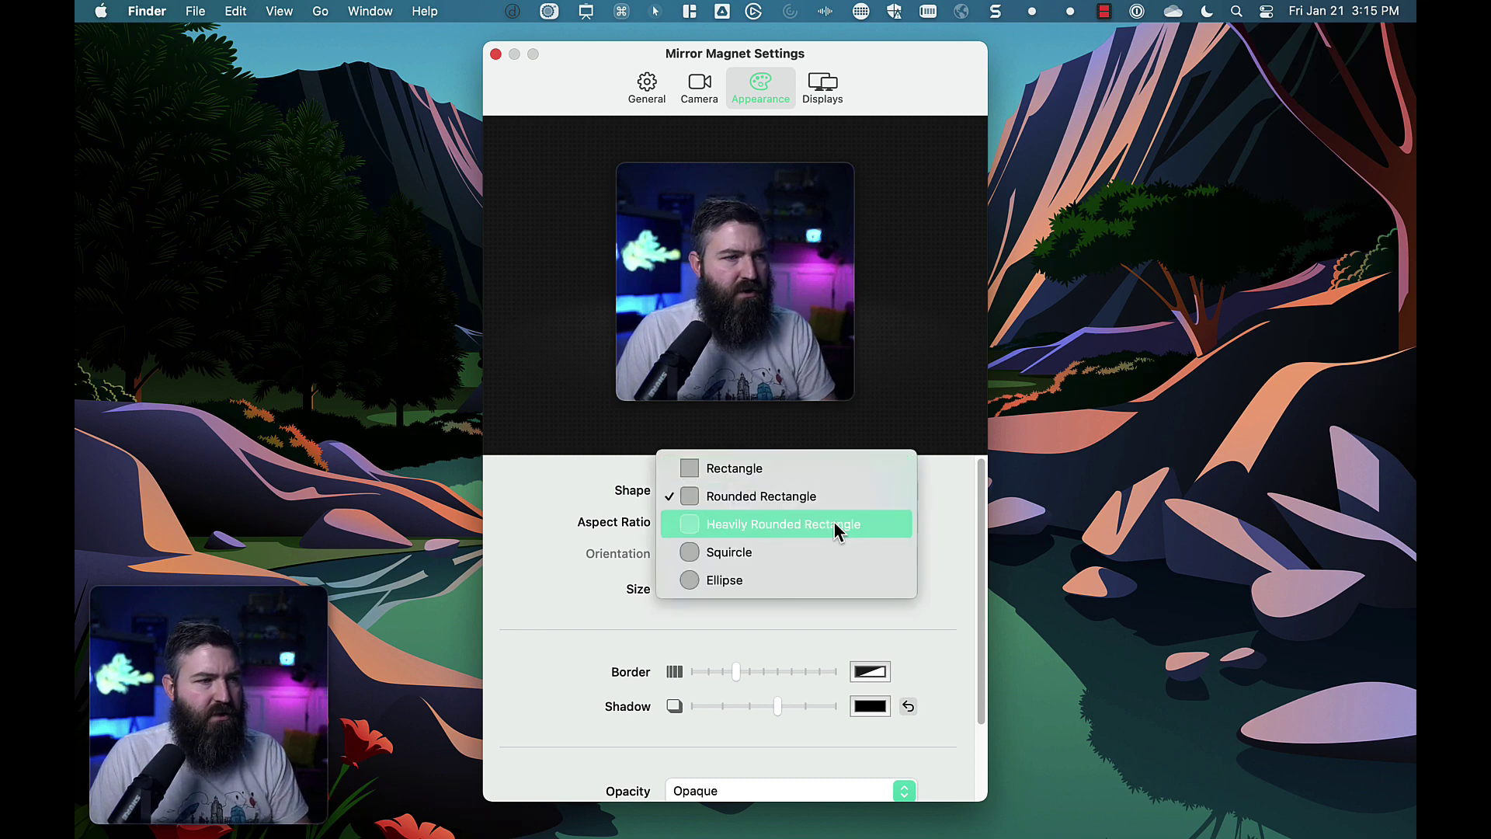
click(829, 576)
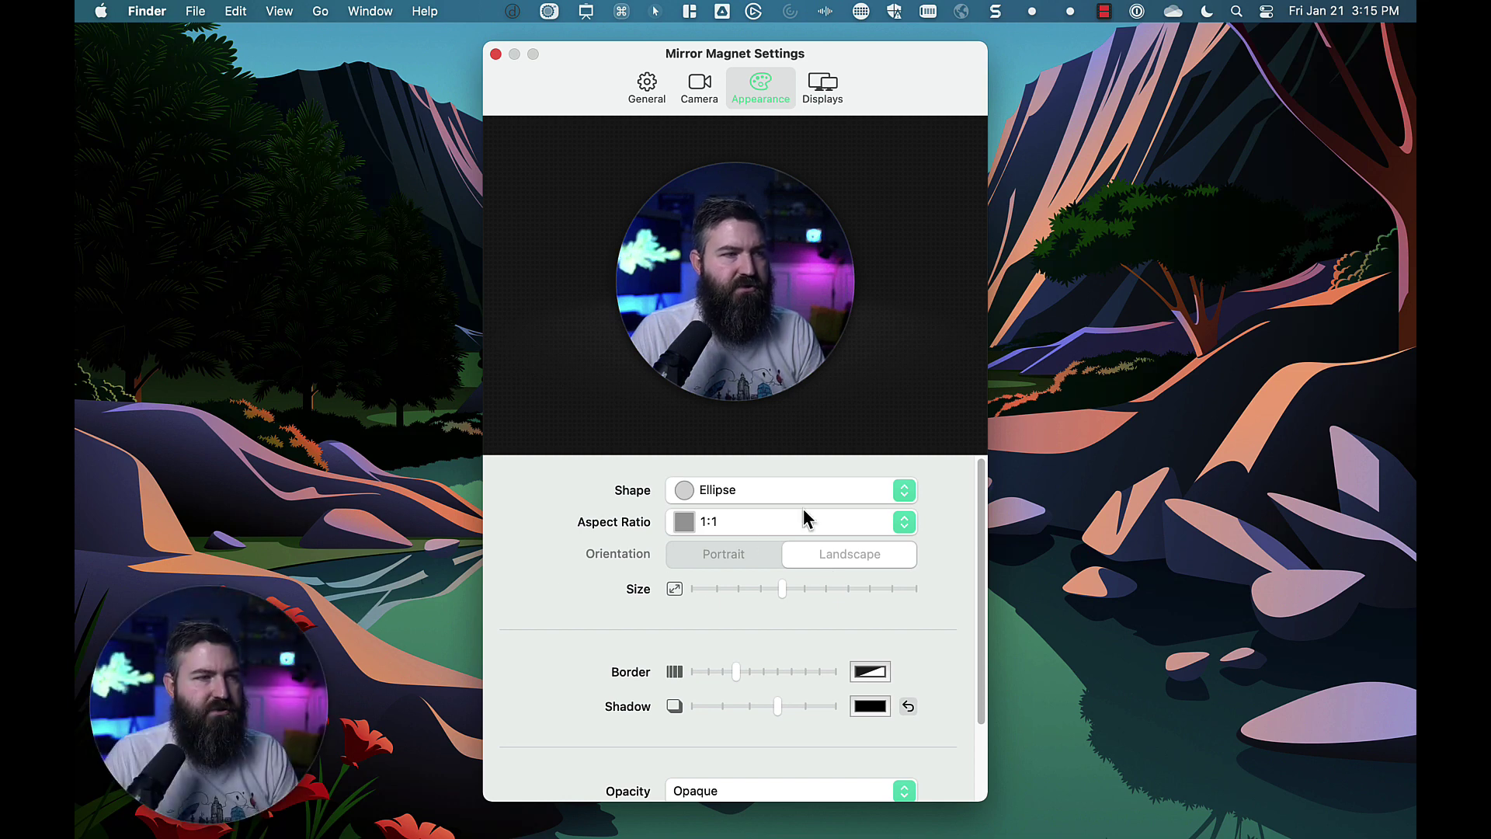
click(841, 490)
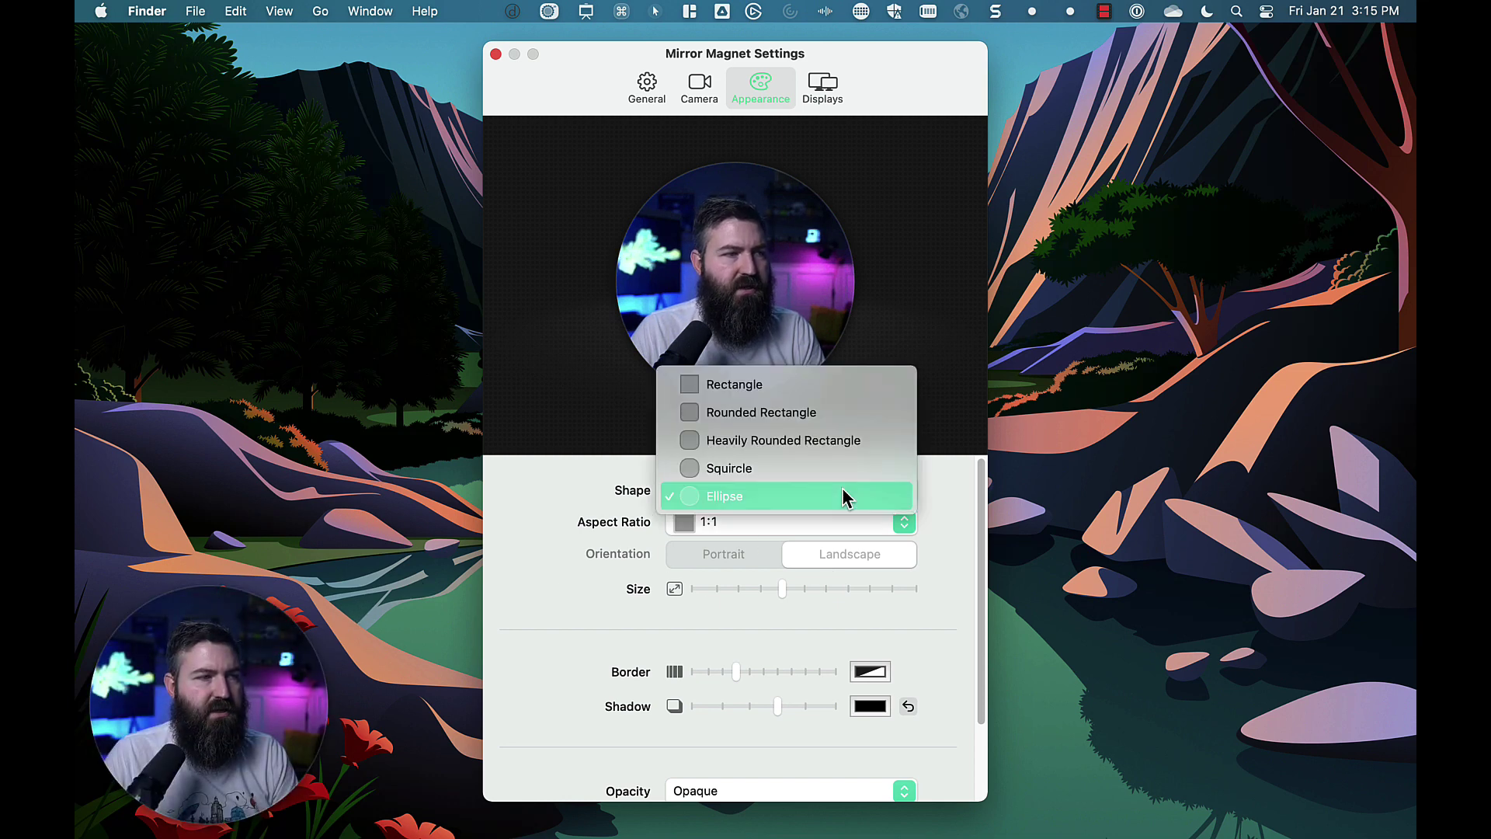
click(836, 441)
Try the camera's own 16:9 and the 4:3 aspect ratios for the overlay, and return to 1:1.
click(775, 524)
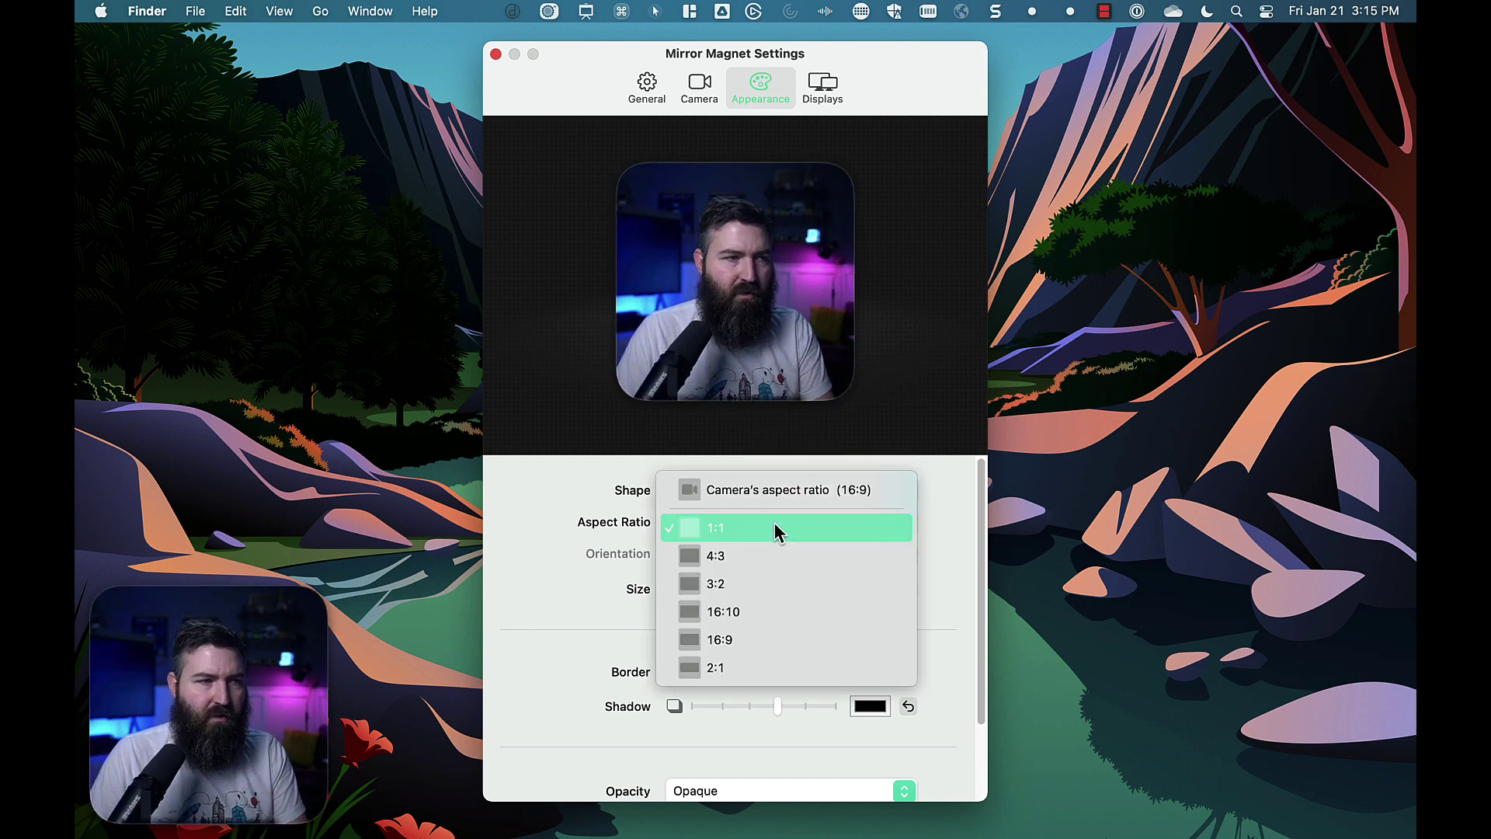
click(781, 491)
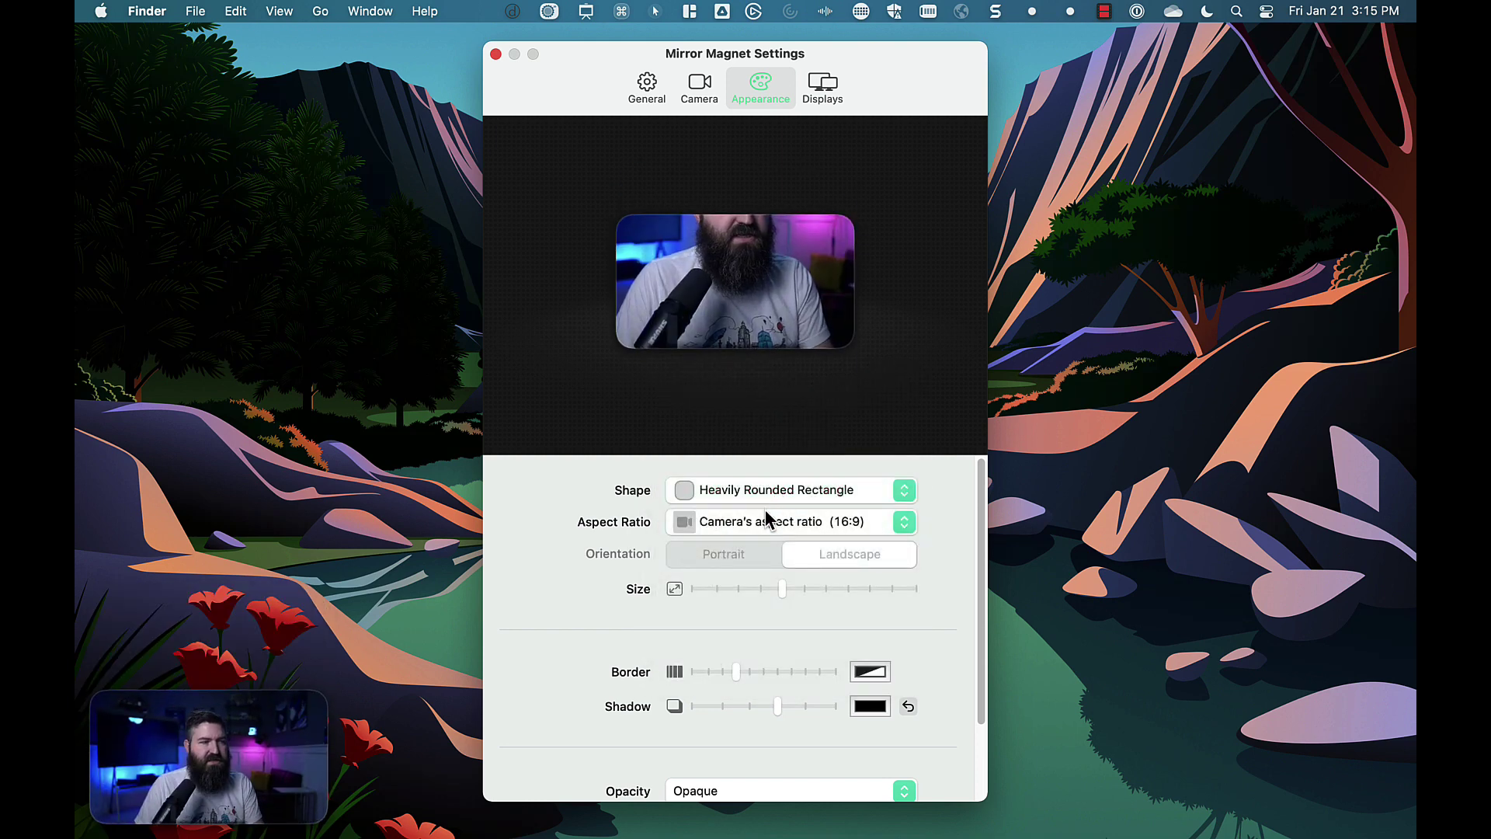
click(774, 522)
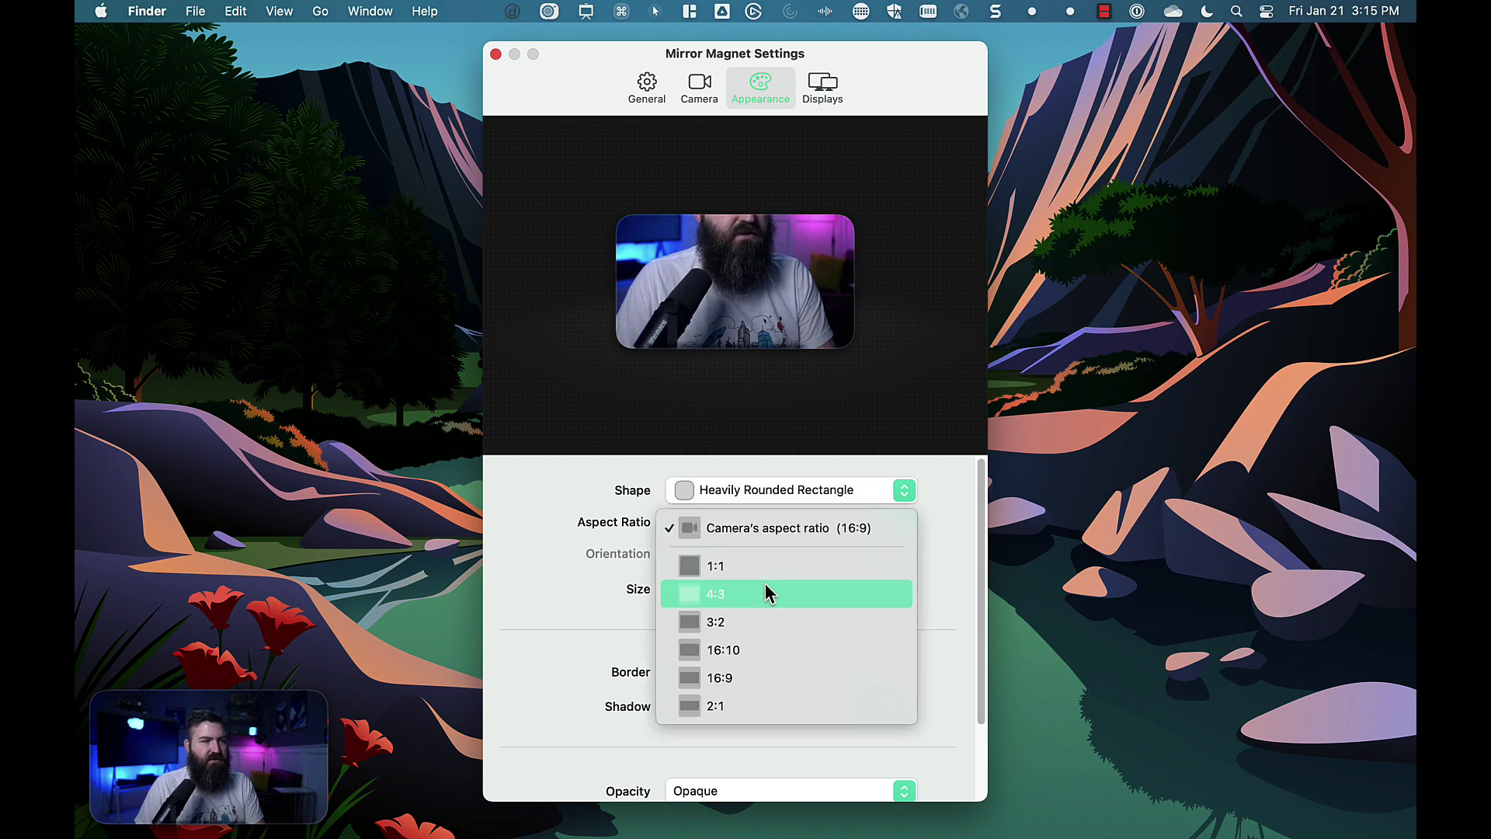
click(766, 593)
click(781, 524)
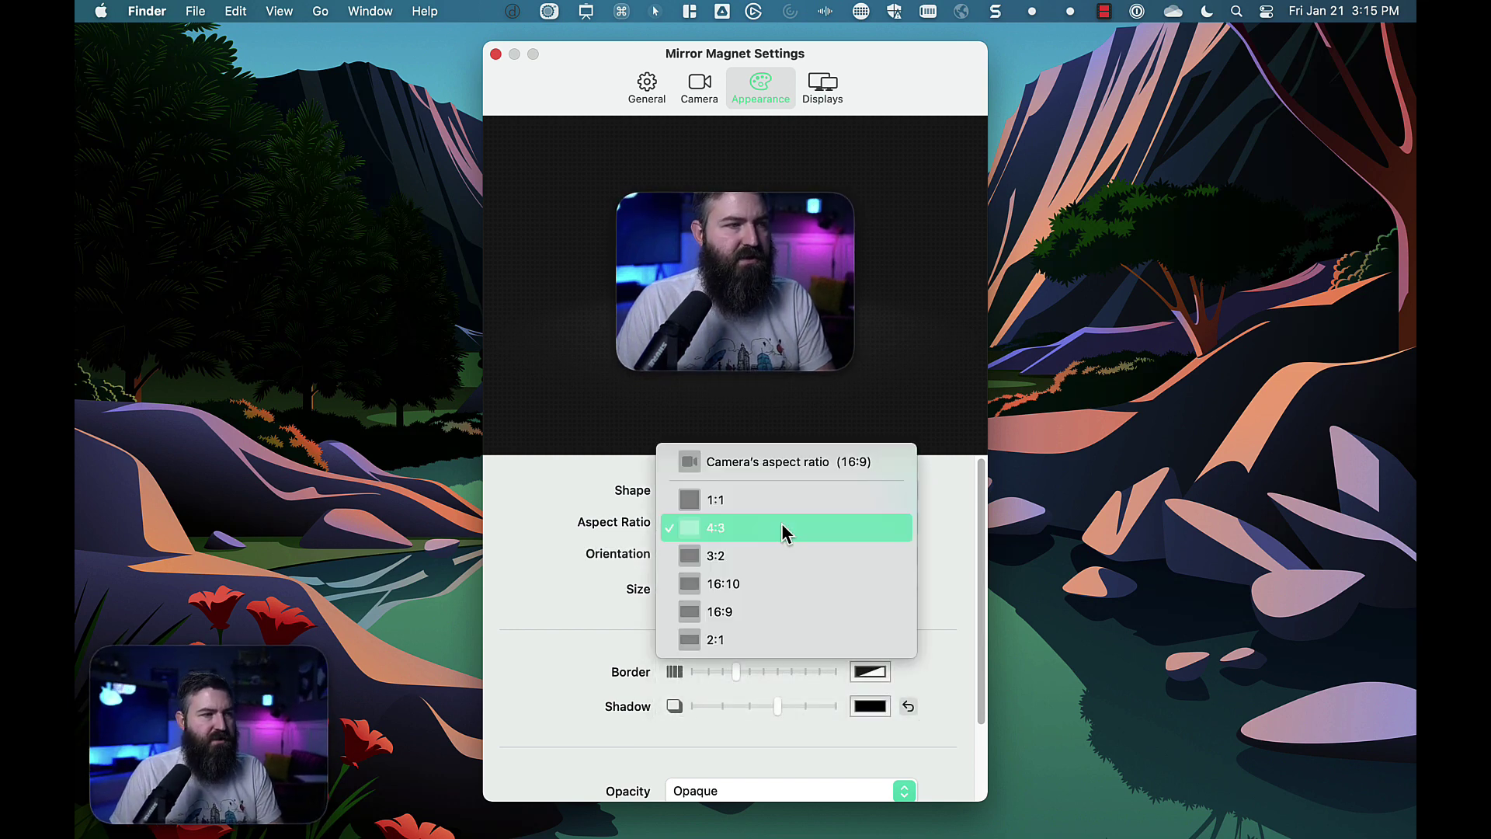
click(785, 499)
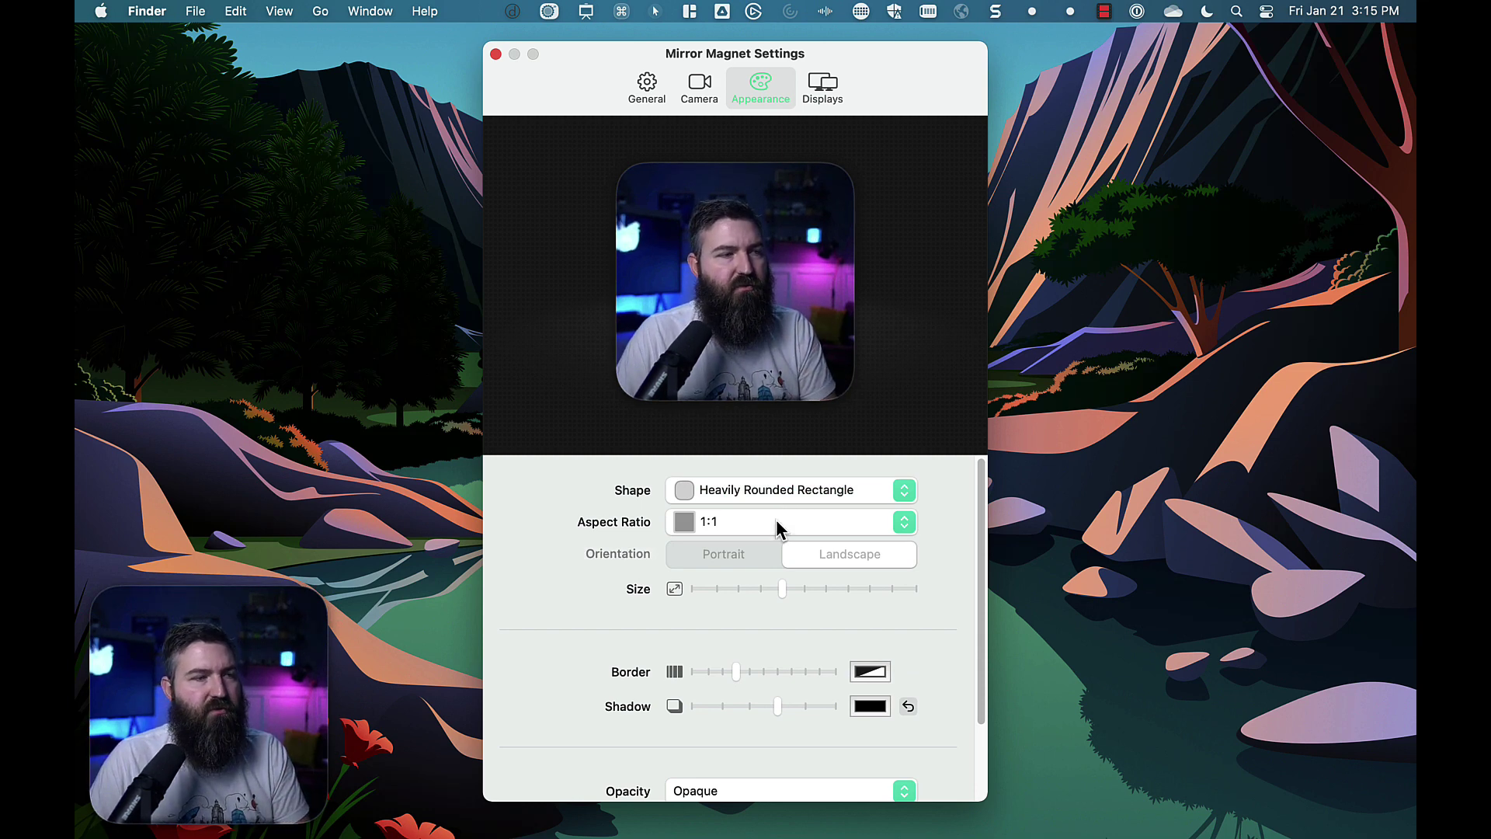
Examine the size, border, shadow and opacity settings, moving the settings window beneath the camera overlay and back to show the layering.
click(784, 592)
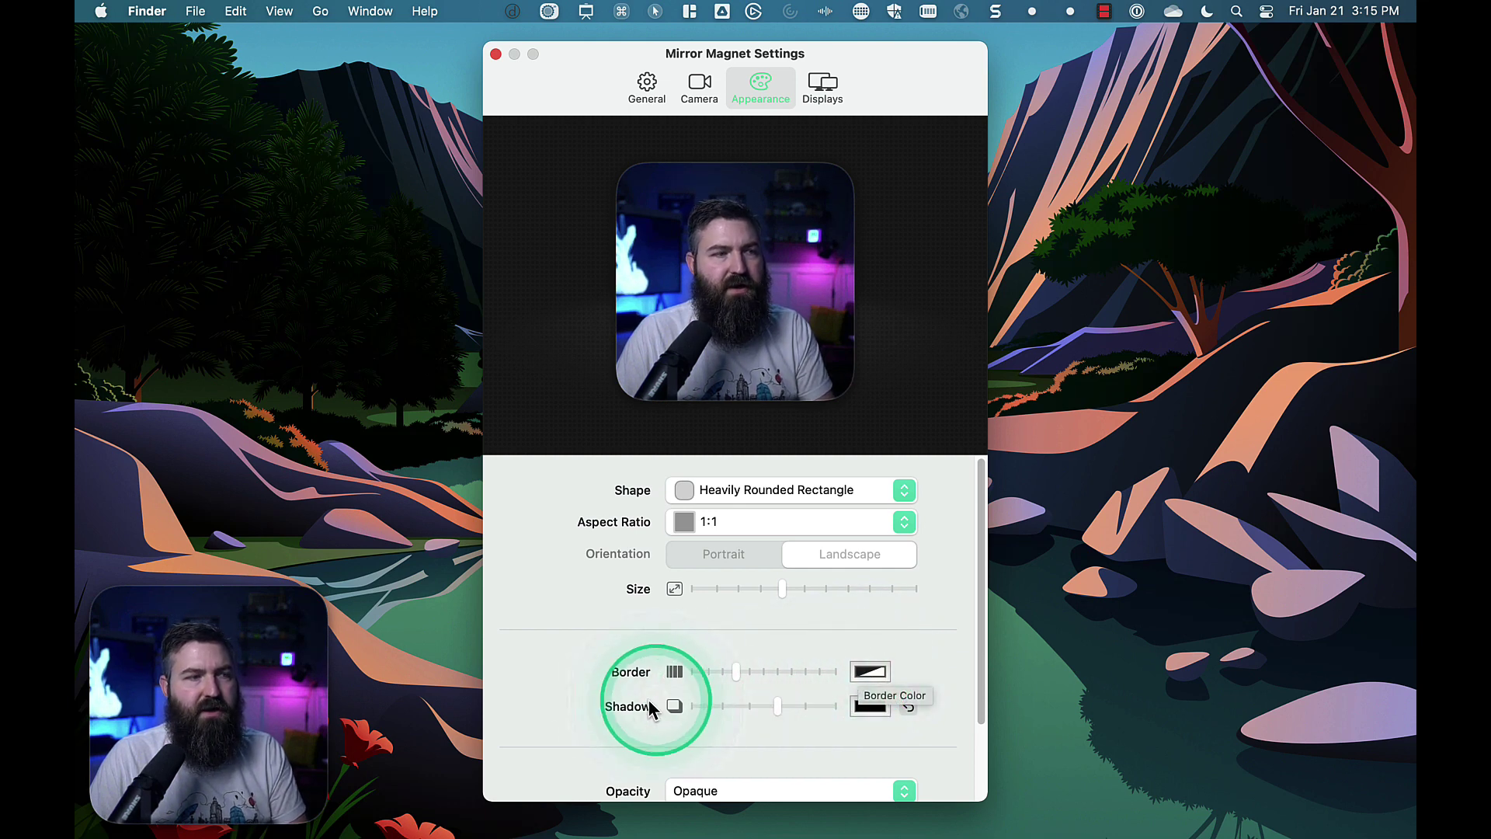
scroll(557, 703, down, 5)
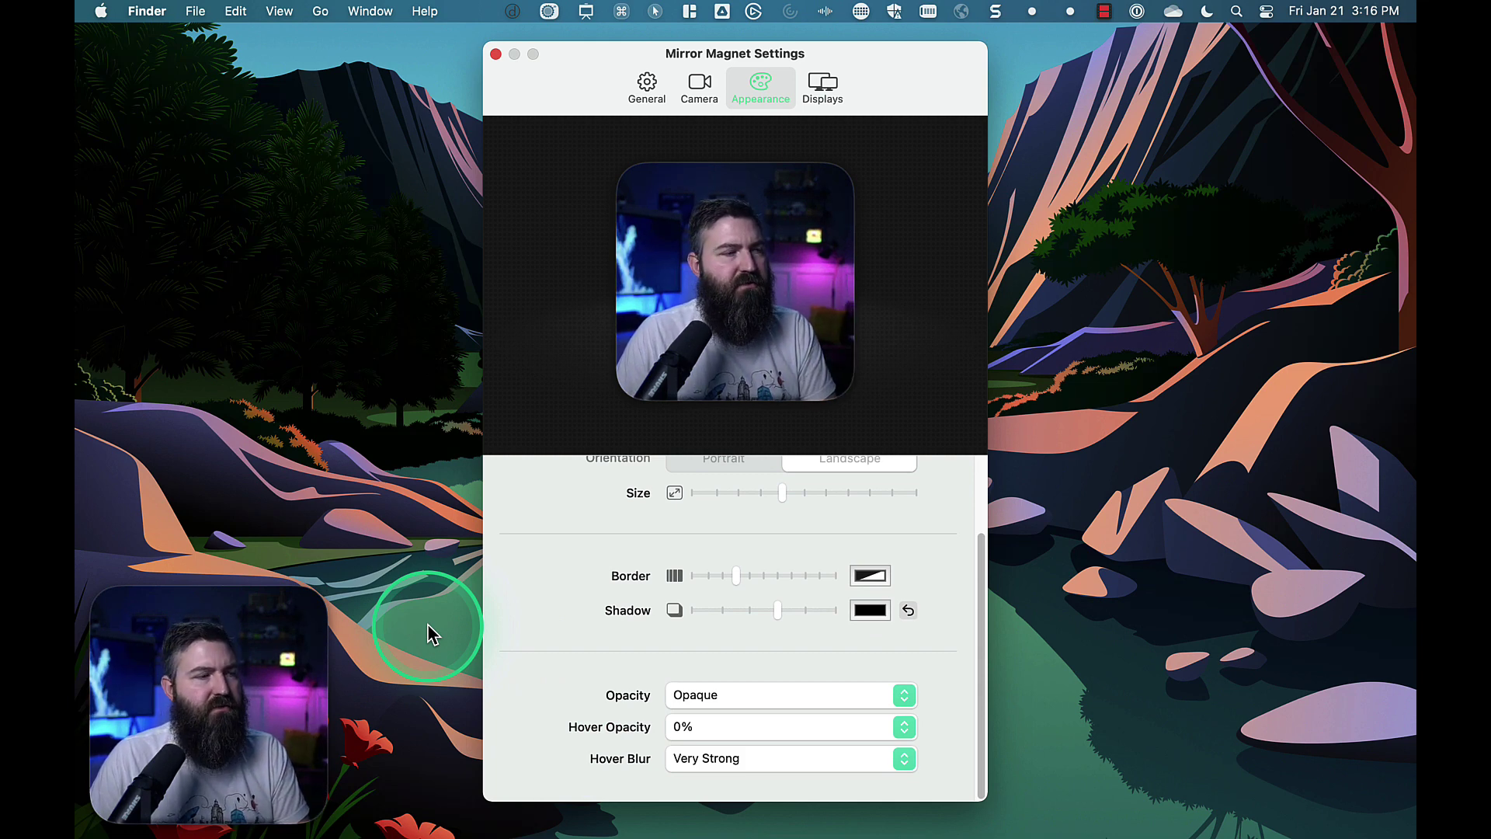
drag(587, 87, 329, 124)
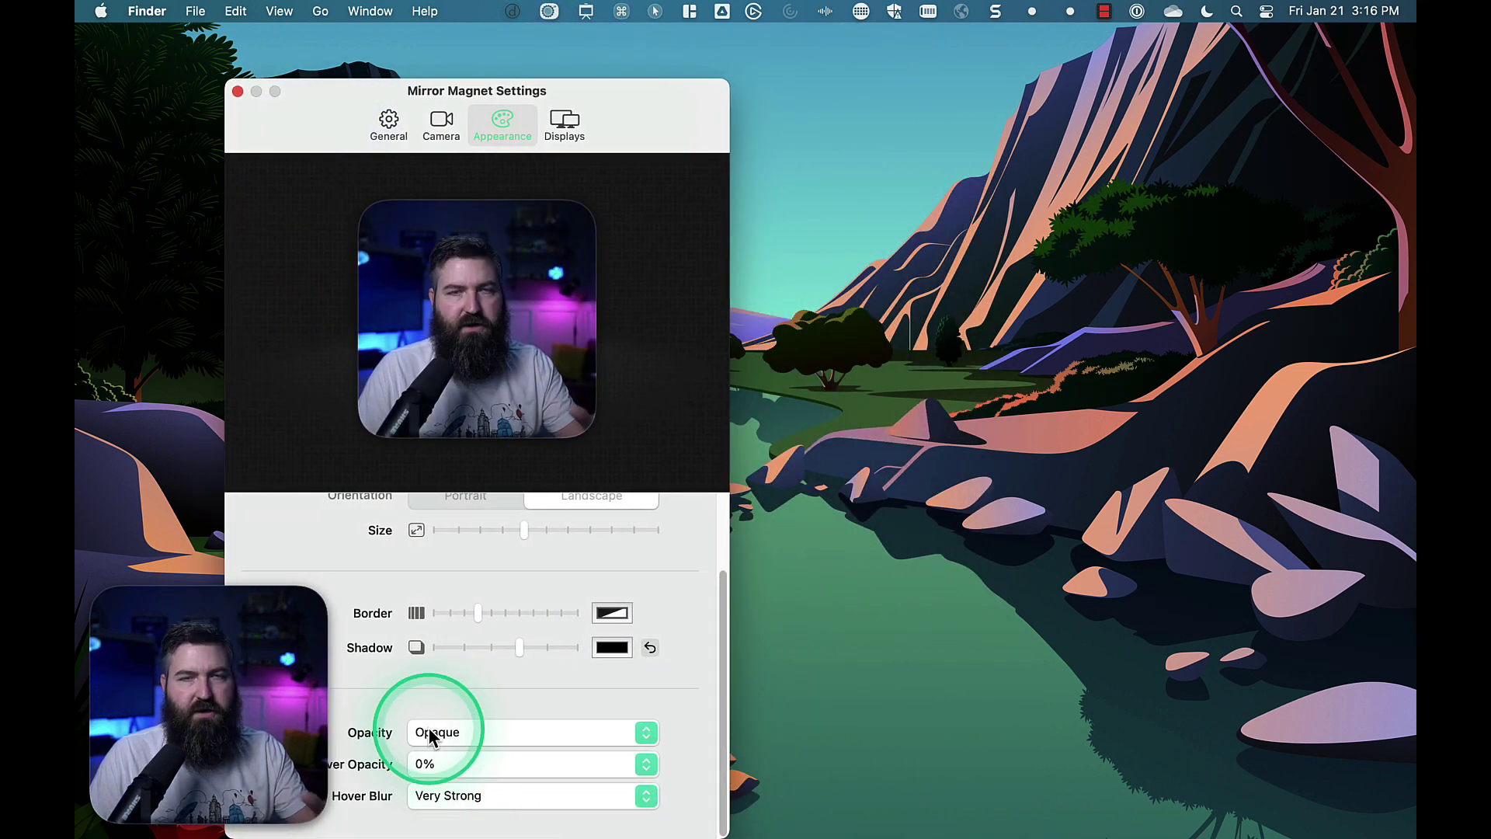
drag(322, 119, 614, 80)
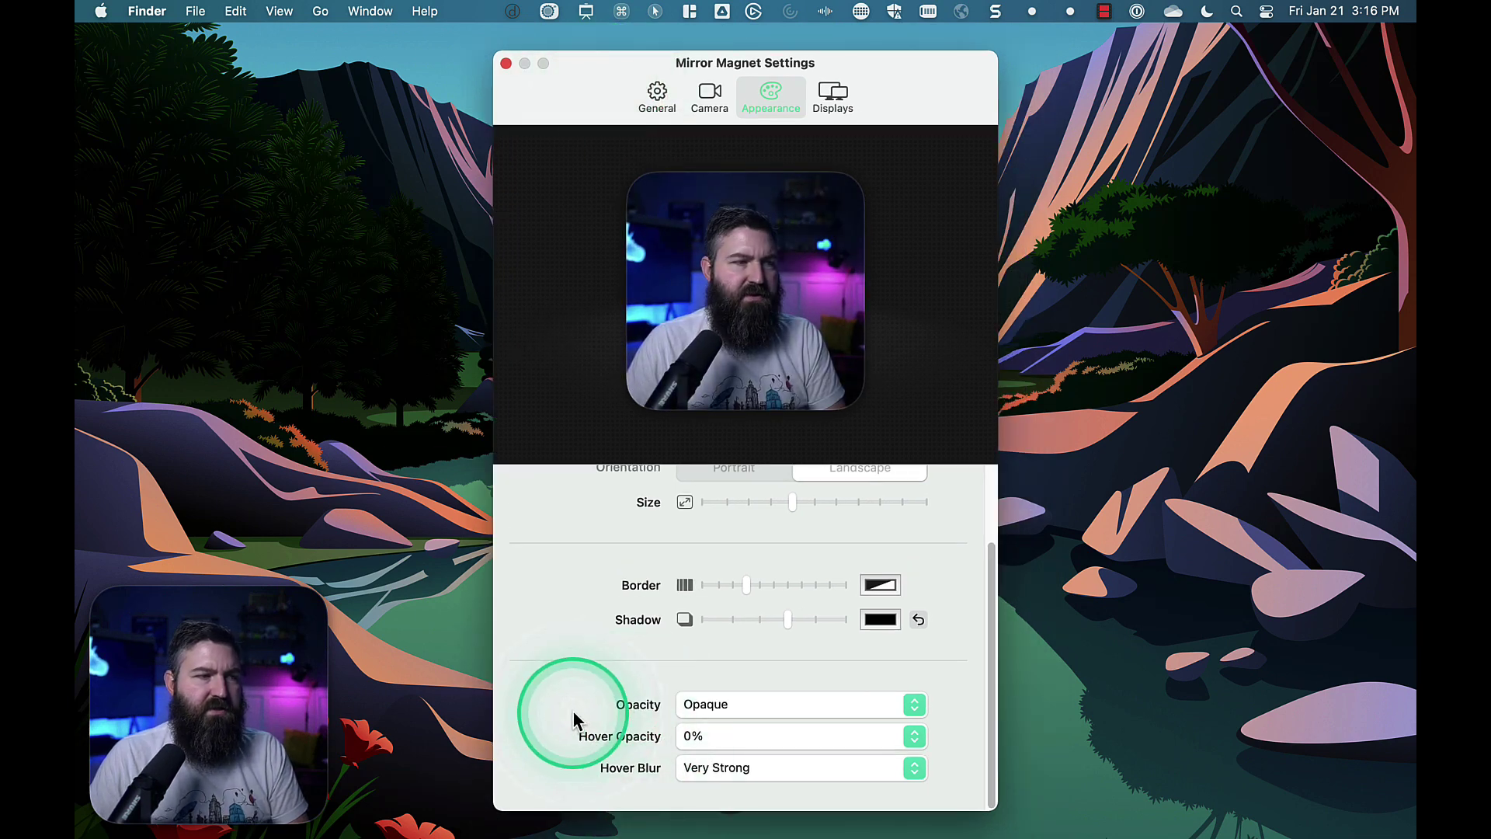
Try an Opacity of 50% for the camera overlay and set it back to Opaque.
click(956, 706)
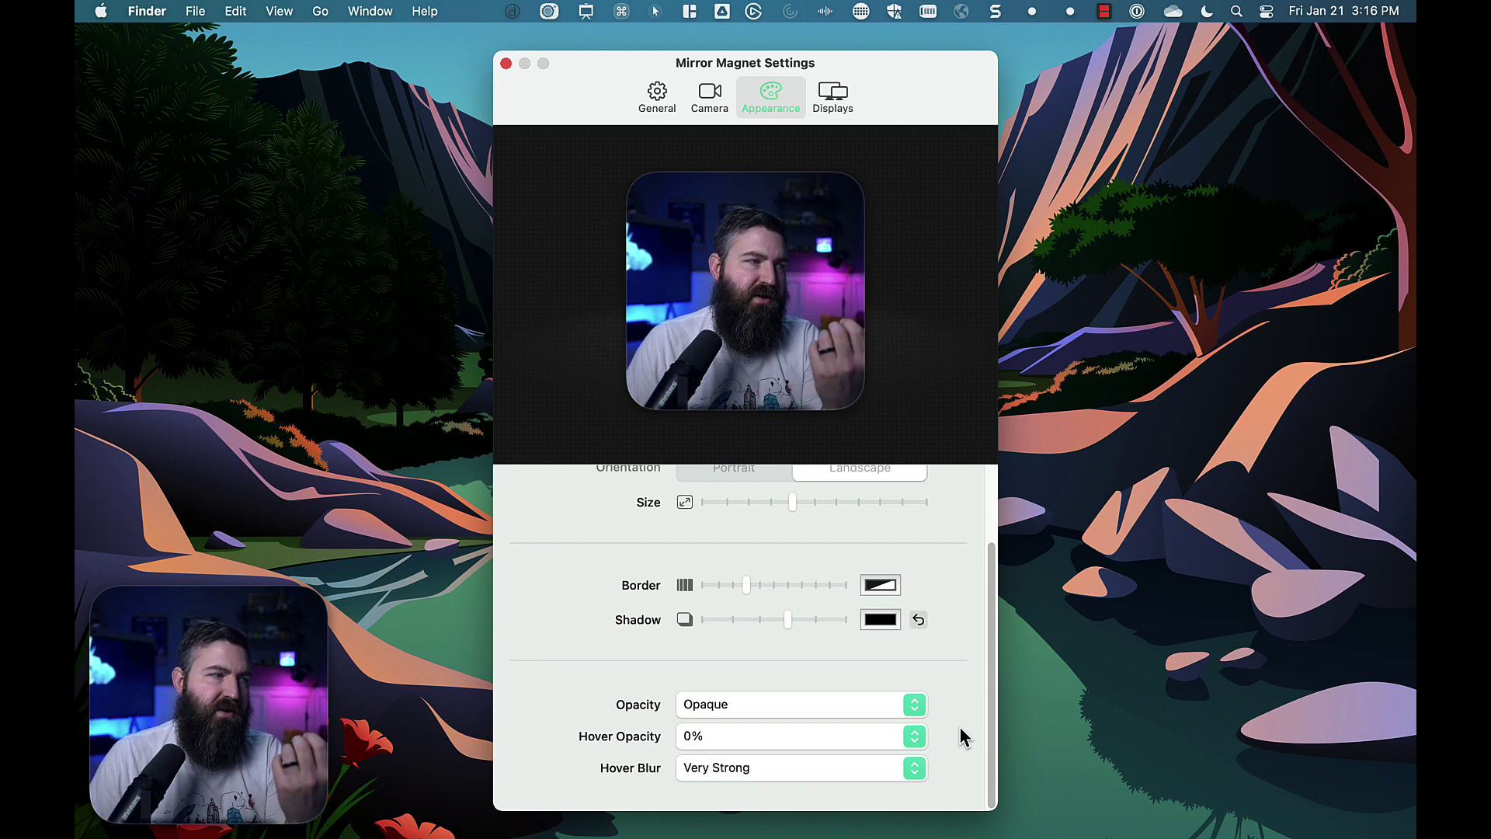
click(780, 704)
click(786, 740)
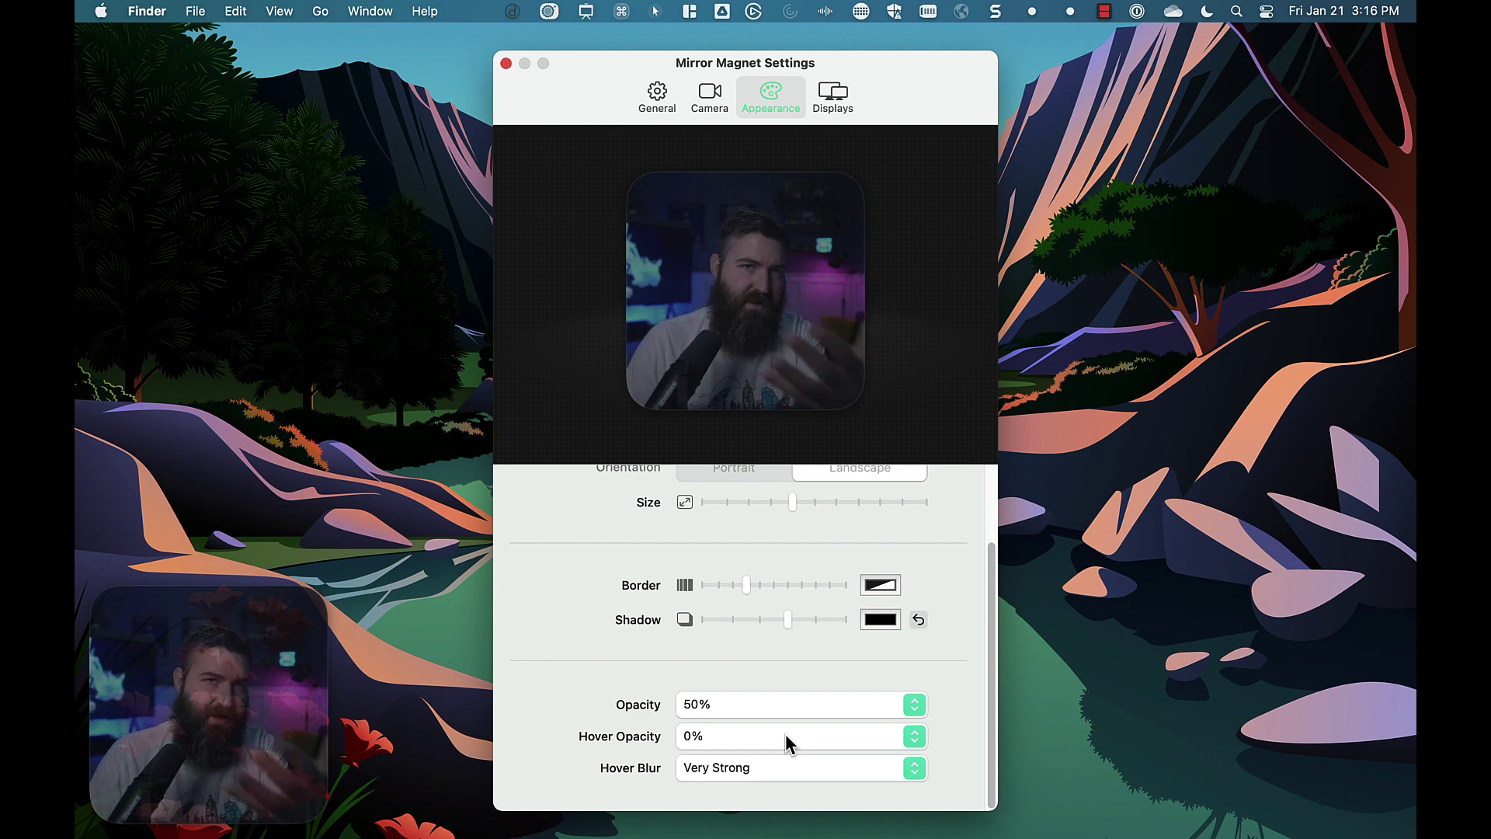
click(789, 711)
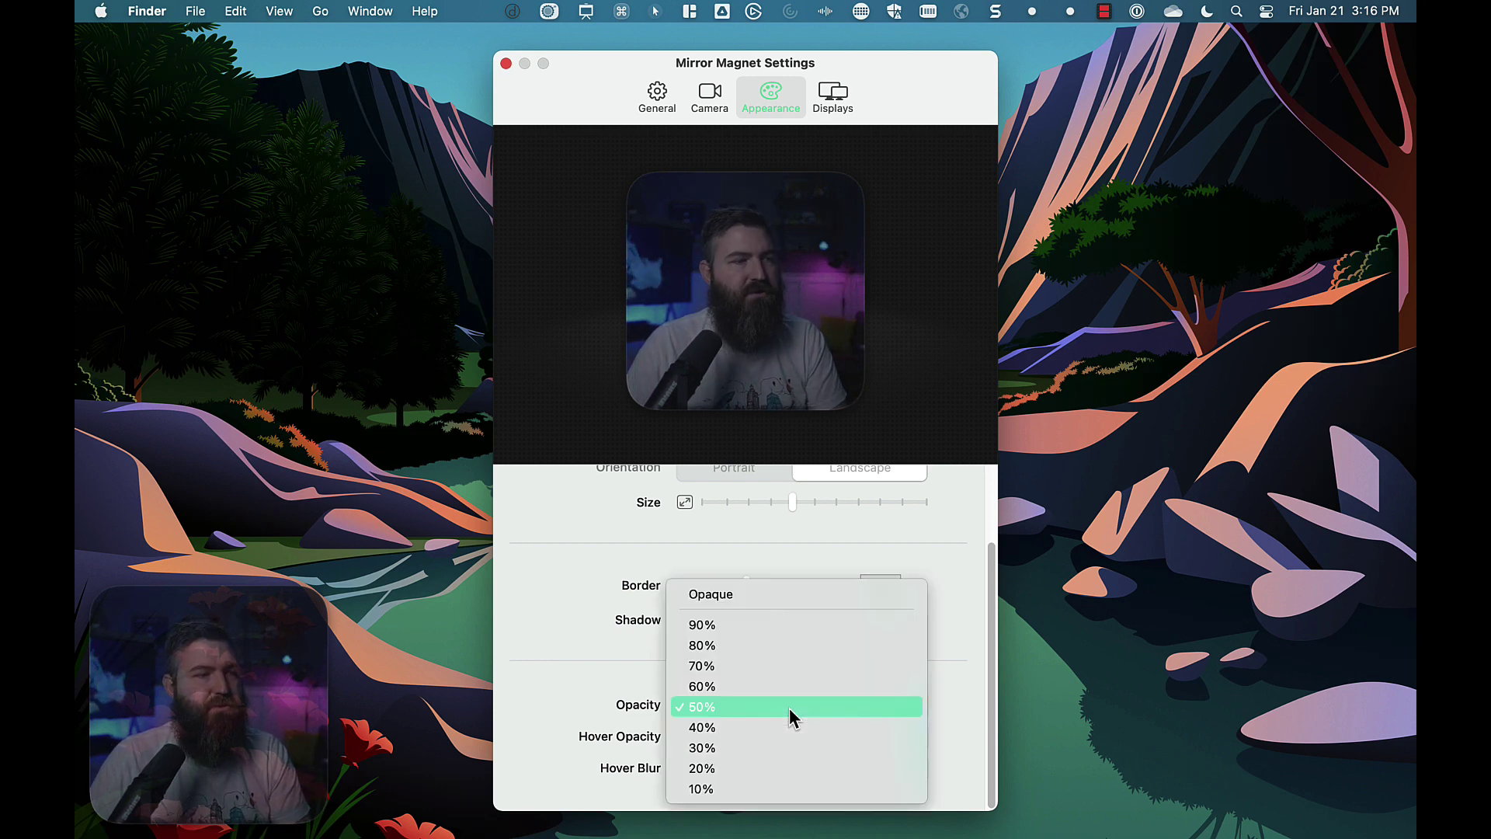
click(787, 602)
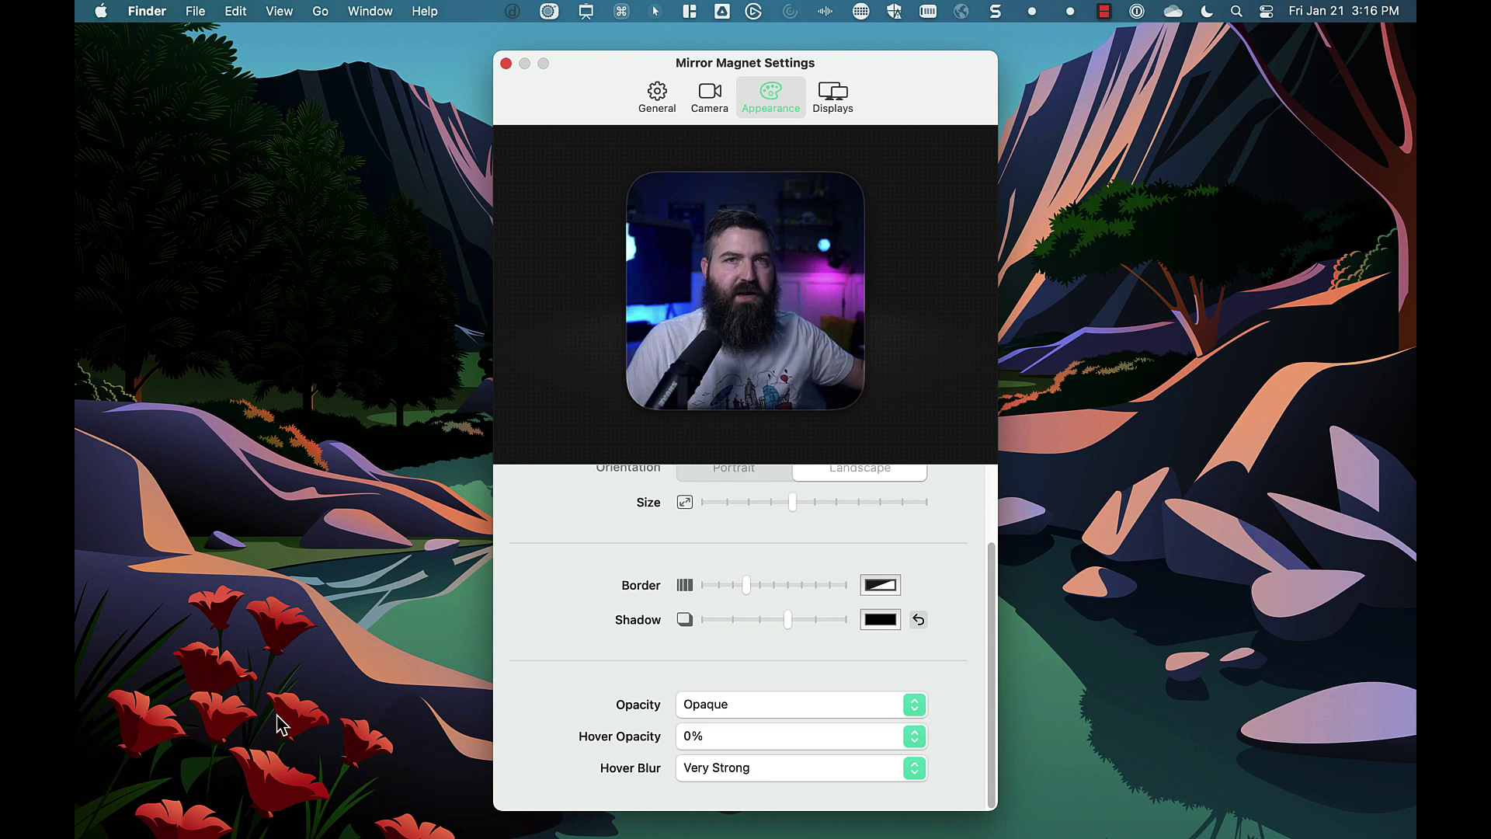
Set the camera overlay's Hover Opacity to 50%.
click(757, 741)
click(762, 642)
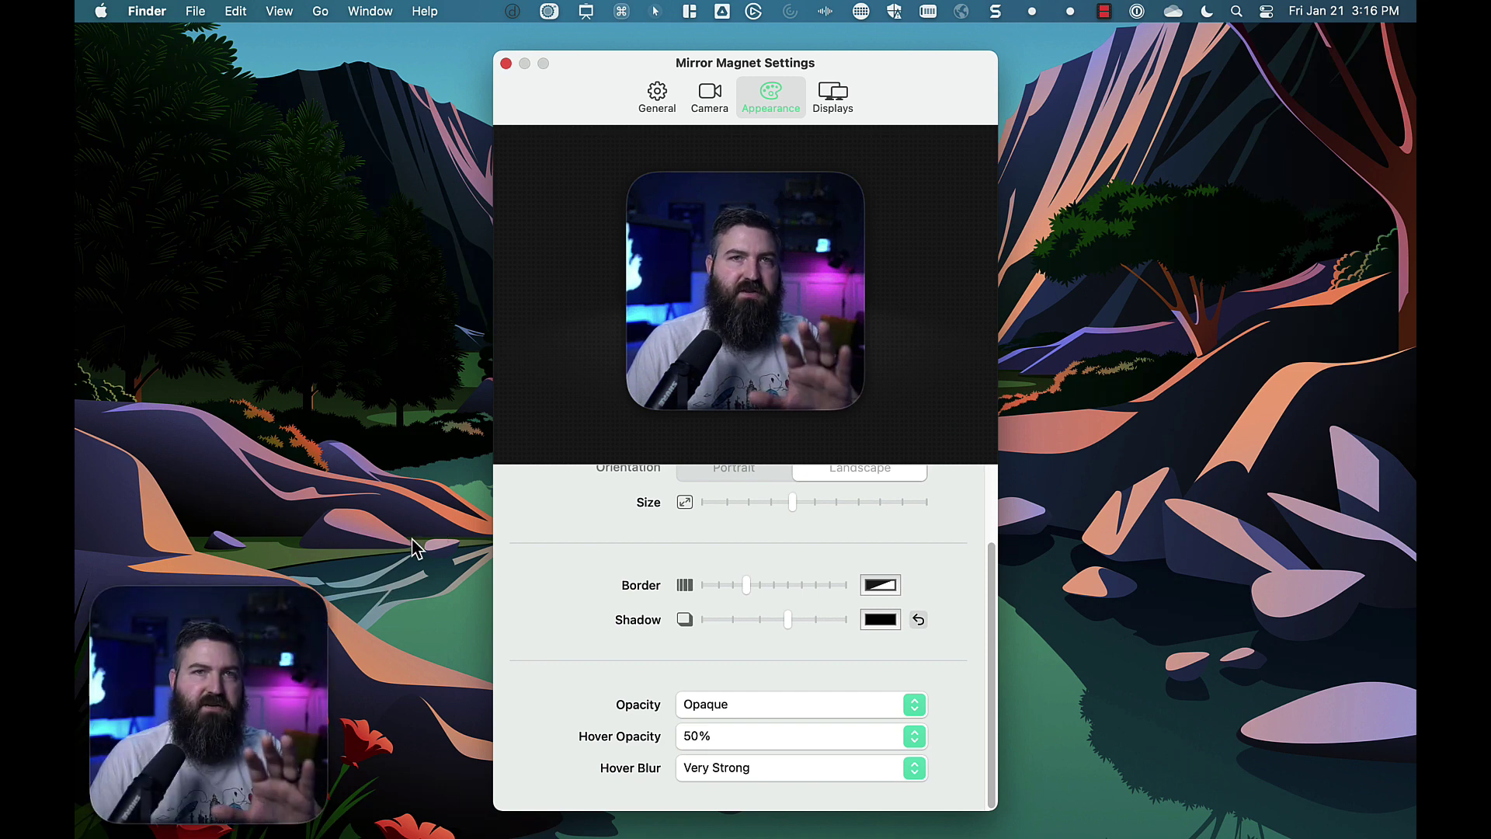
Try Hover Opacity values of 0% and 80% for the camera overlay.
click(786, 736)
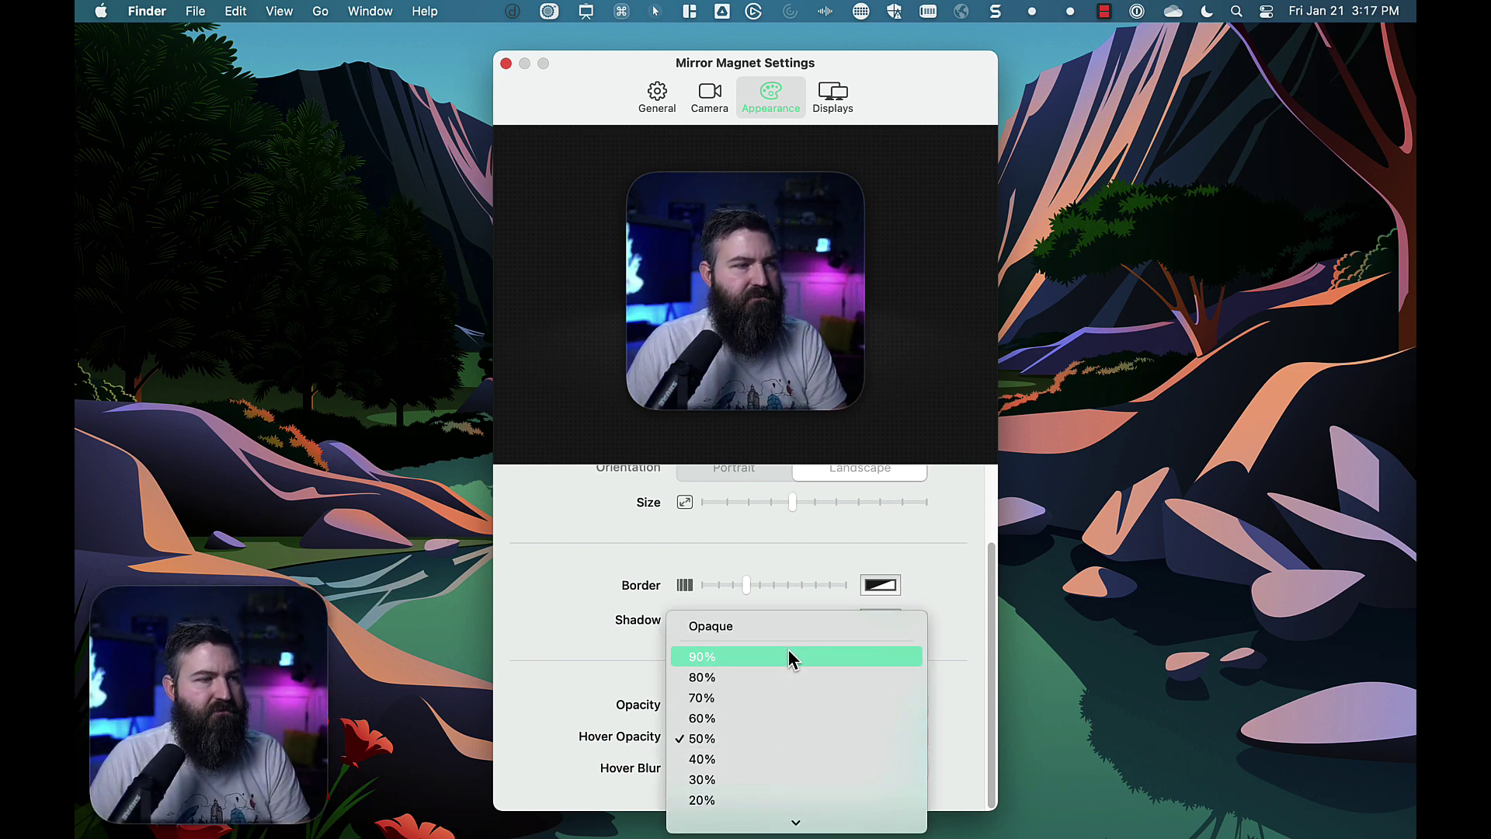
scroll(785, 692, down, 2)
click(799, 818)
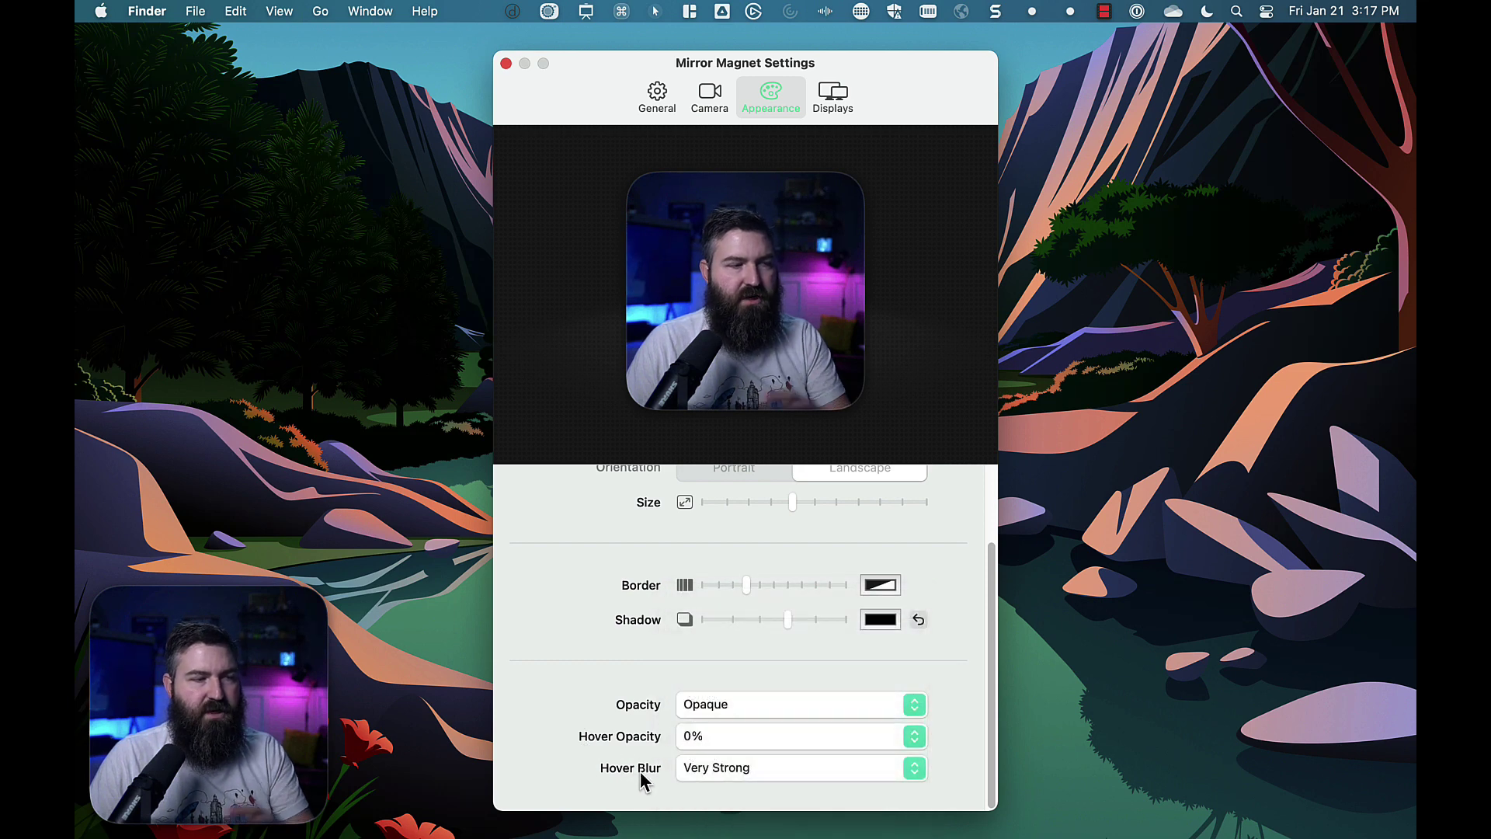
click(716, 738)
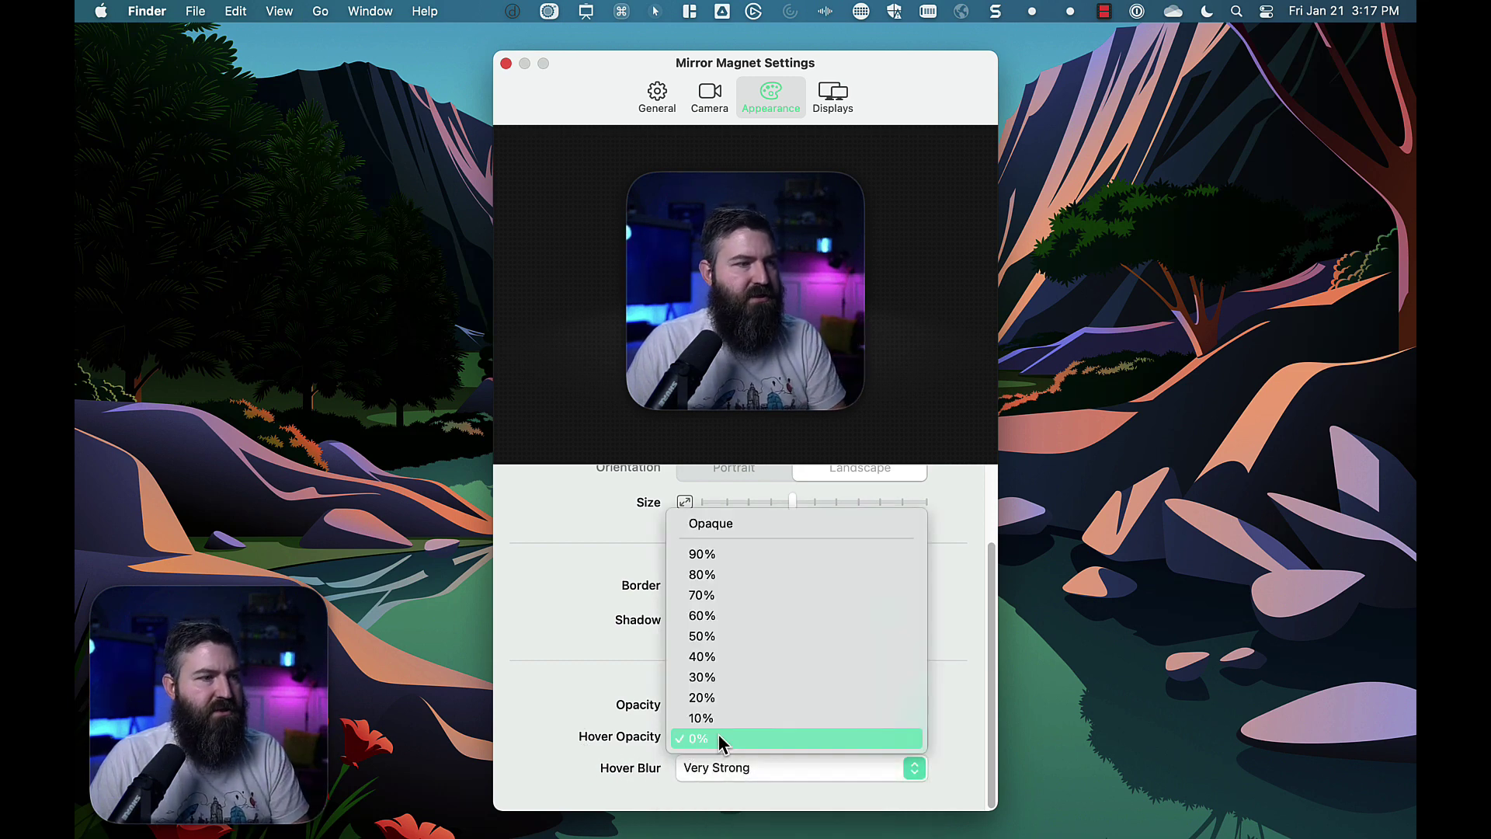
click(751, 580)
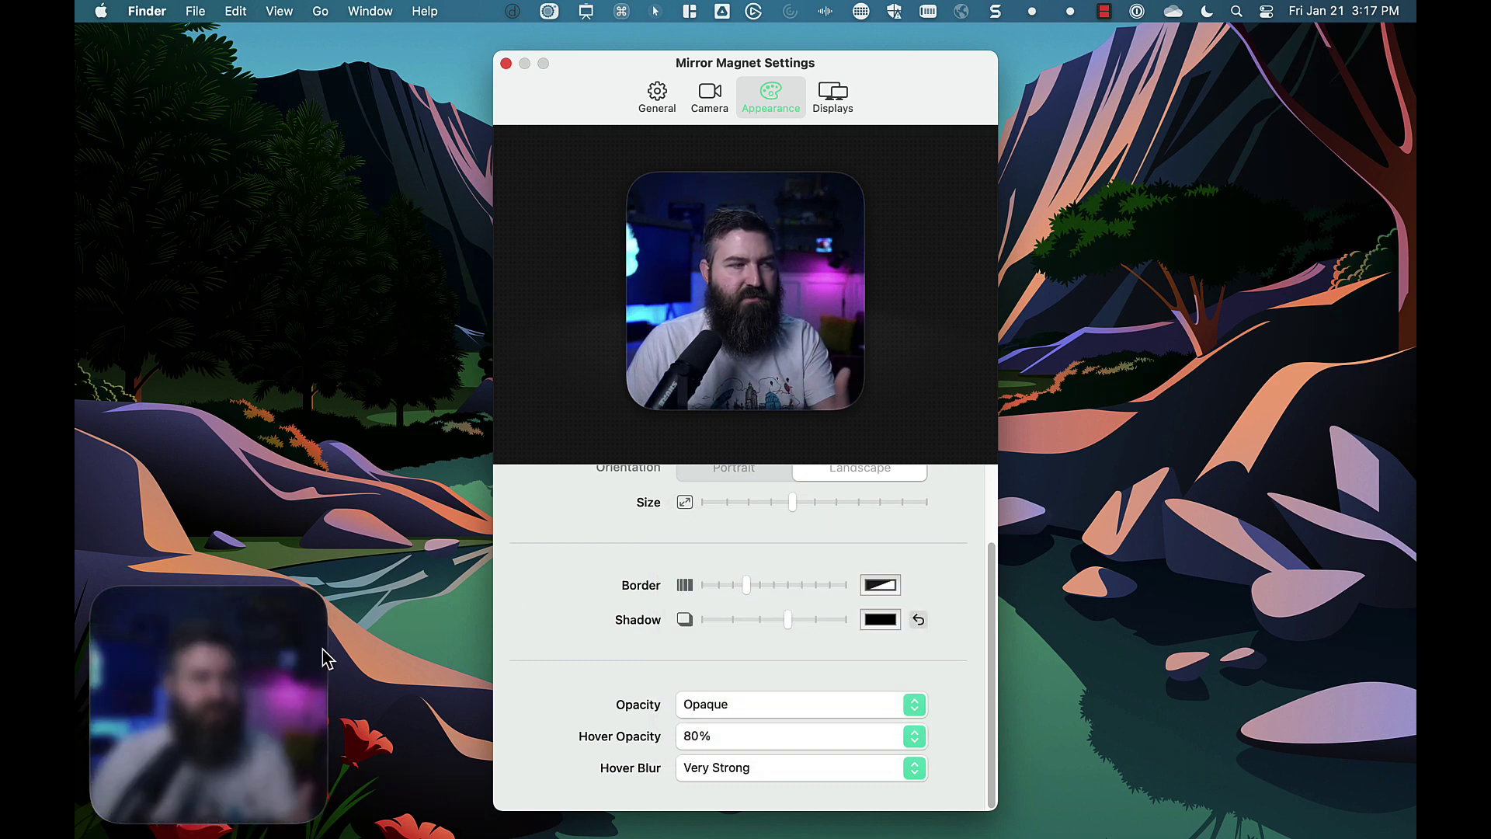
Set the camera overlay's Hover Blur to Normal and its Hover Opacity to 0%.
click(750, 769)
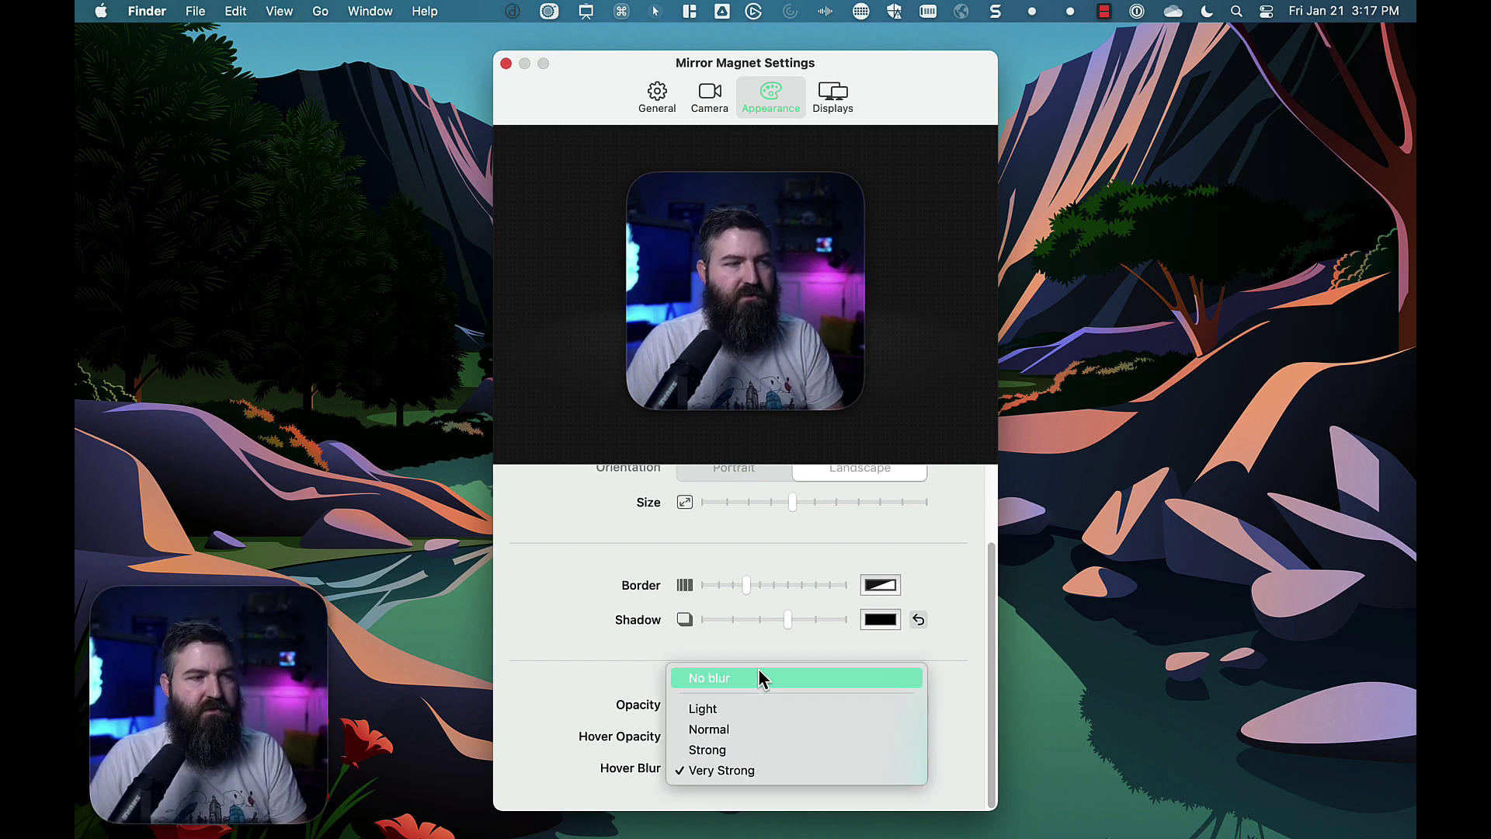
click(756, 730)
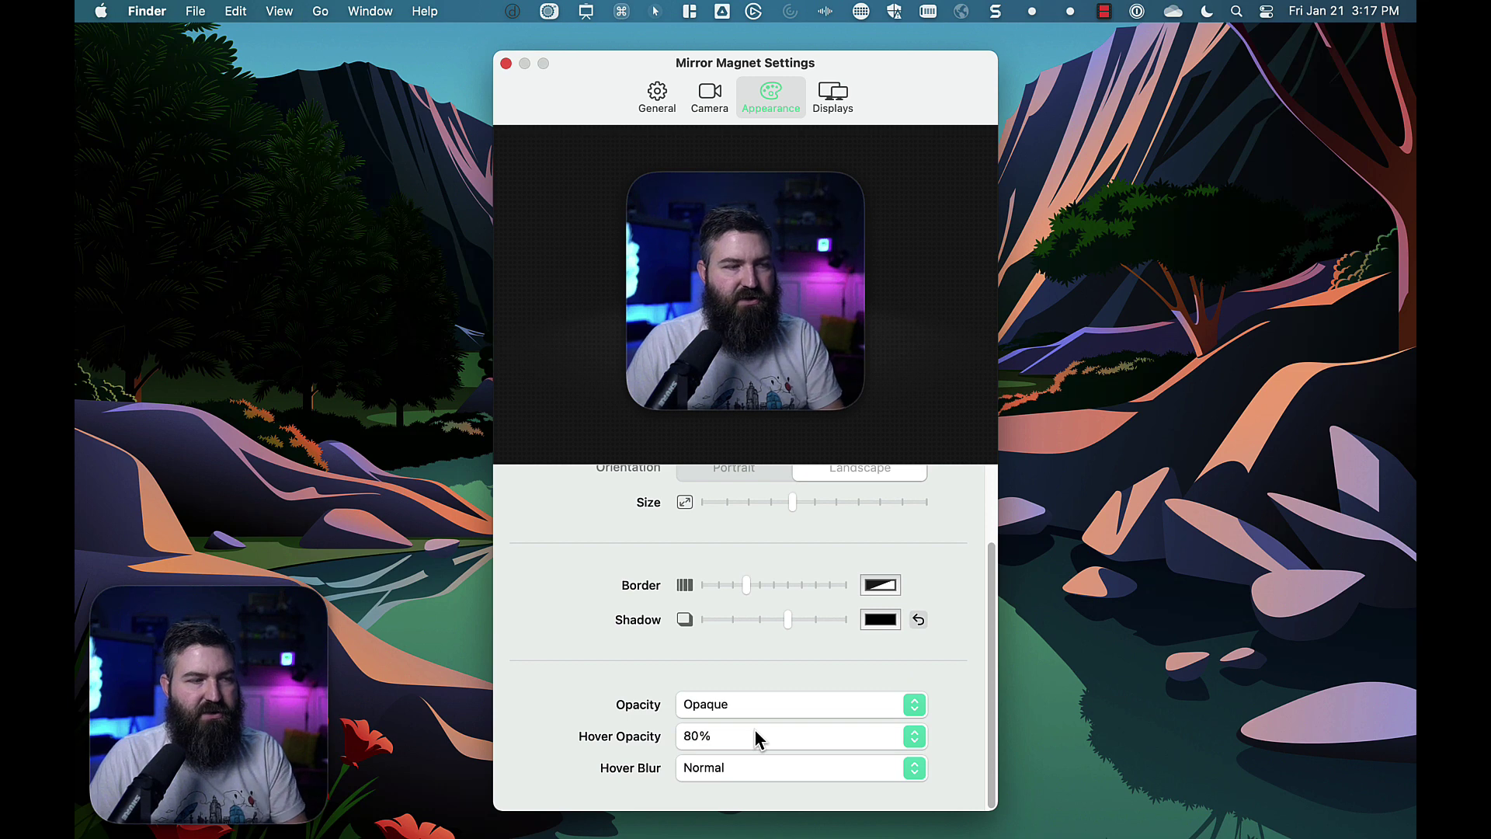
click(755, 736)
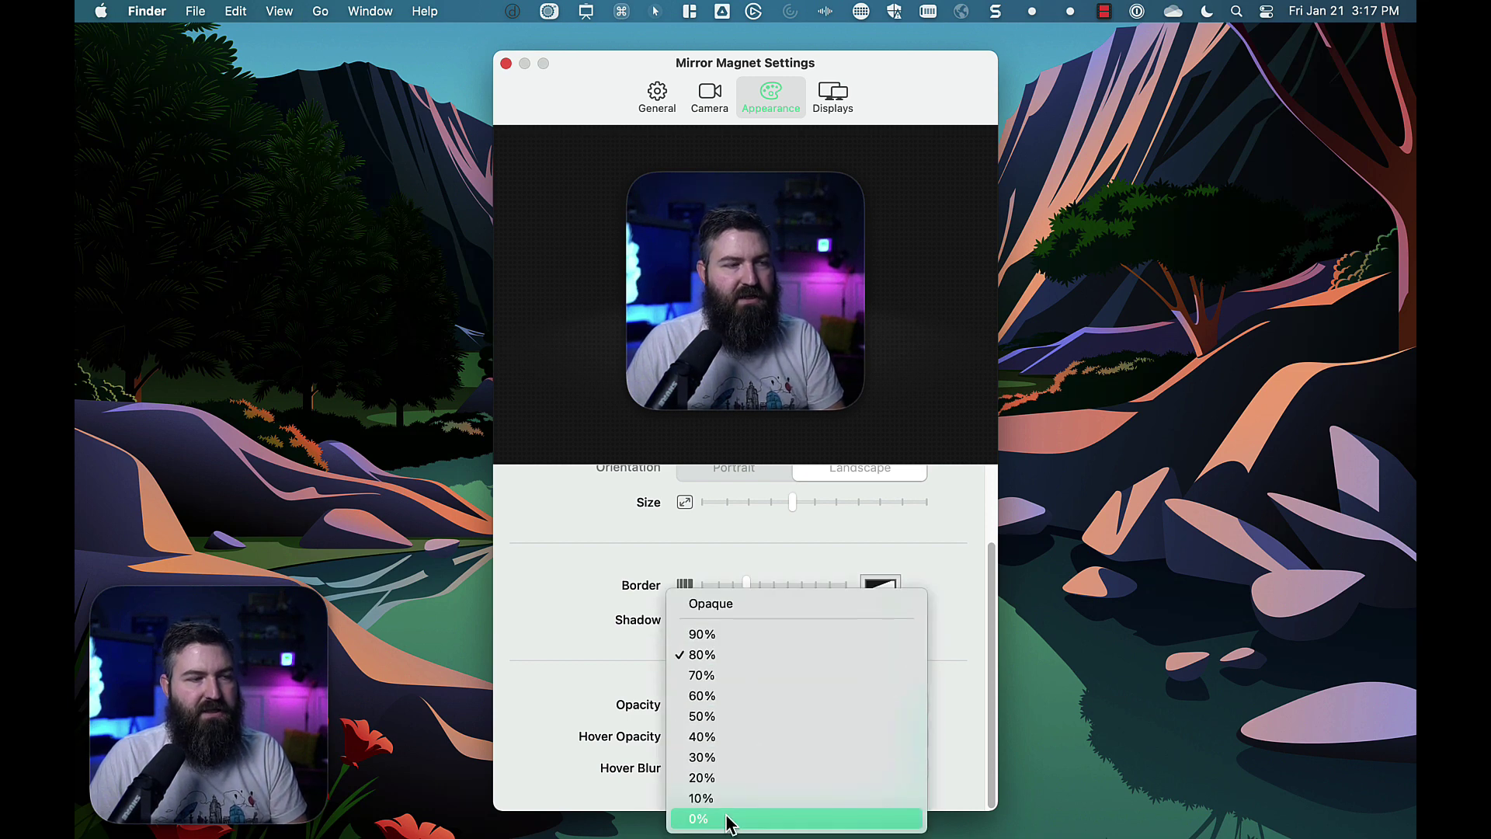
click(730, 819)
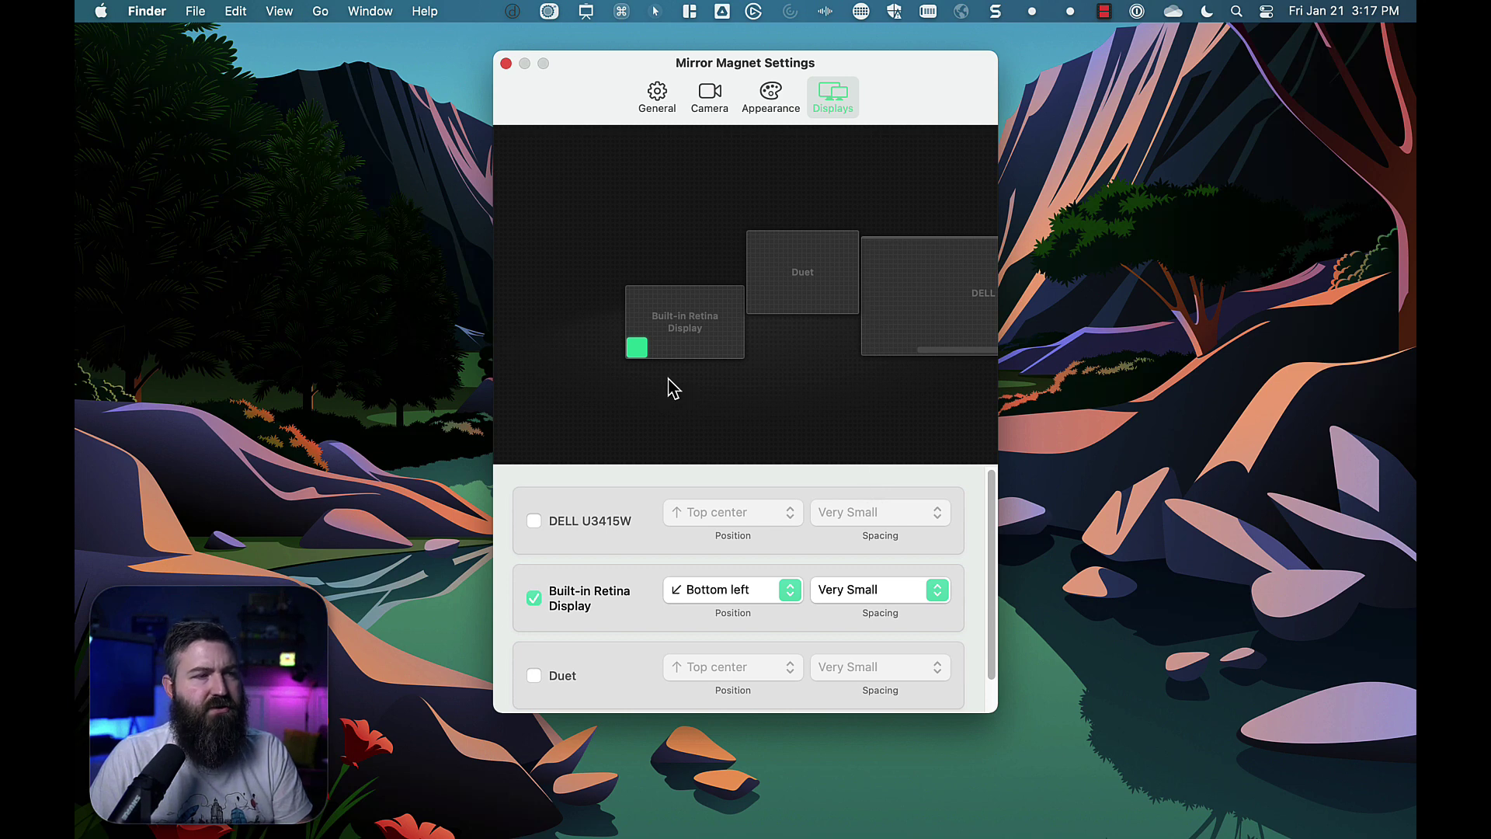
Try the Bottom center and Bottom right overlay positions on the Built-in Retina Display, and return to Bottom left.
mouse_move(649, 355)
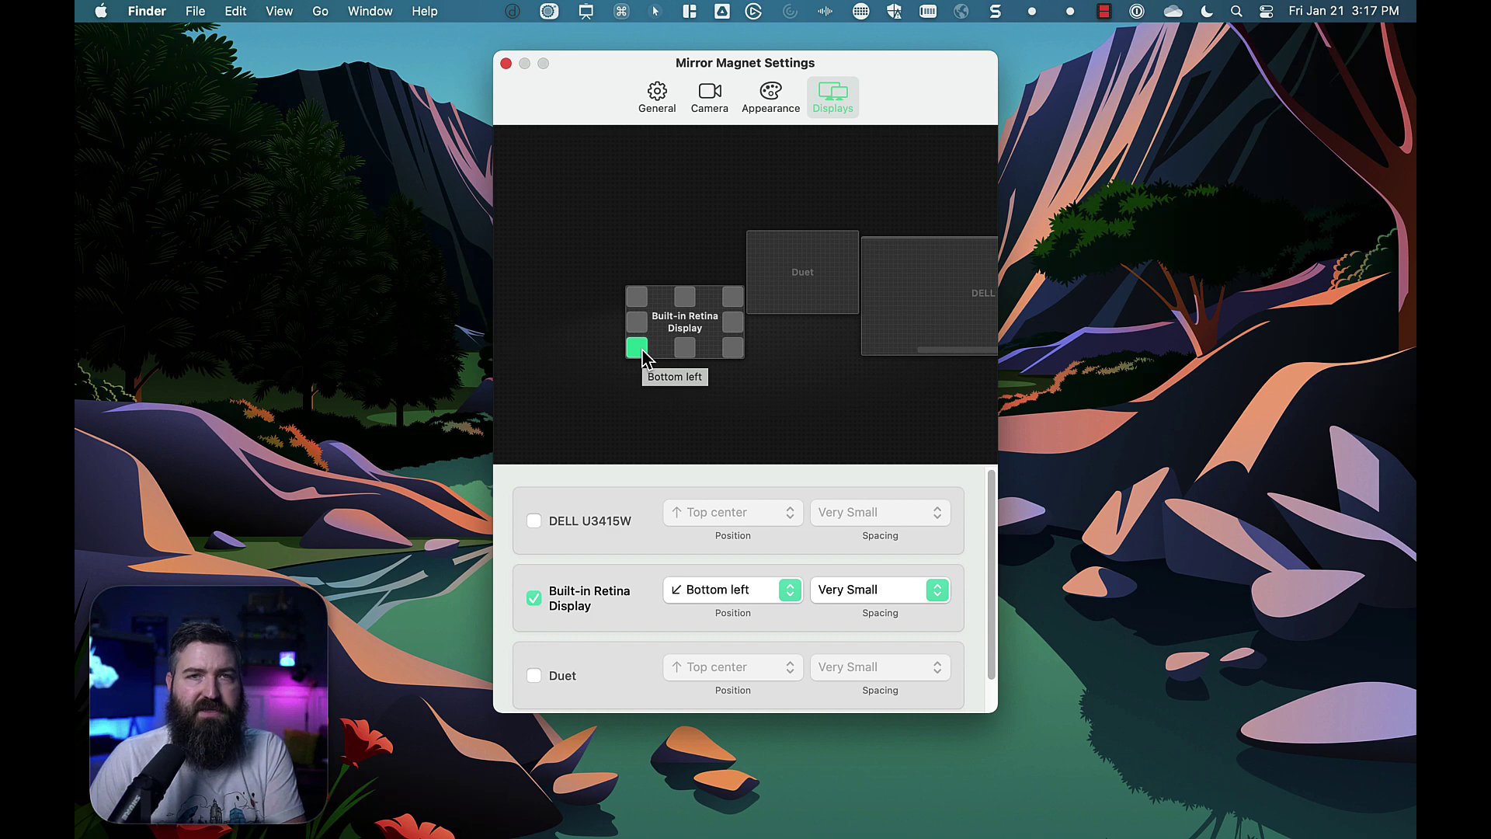
click(682, 356)
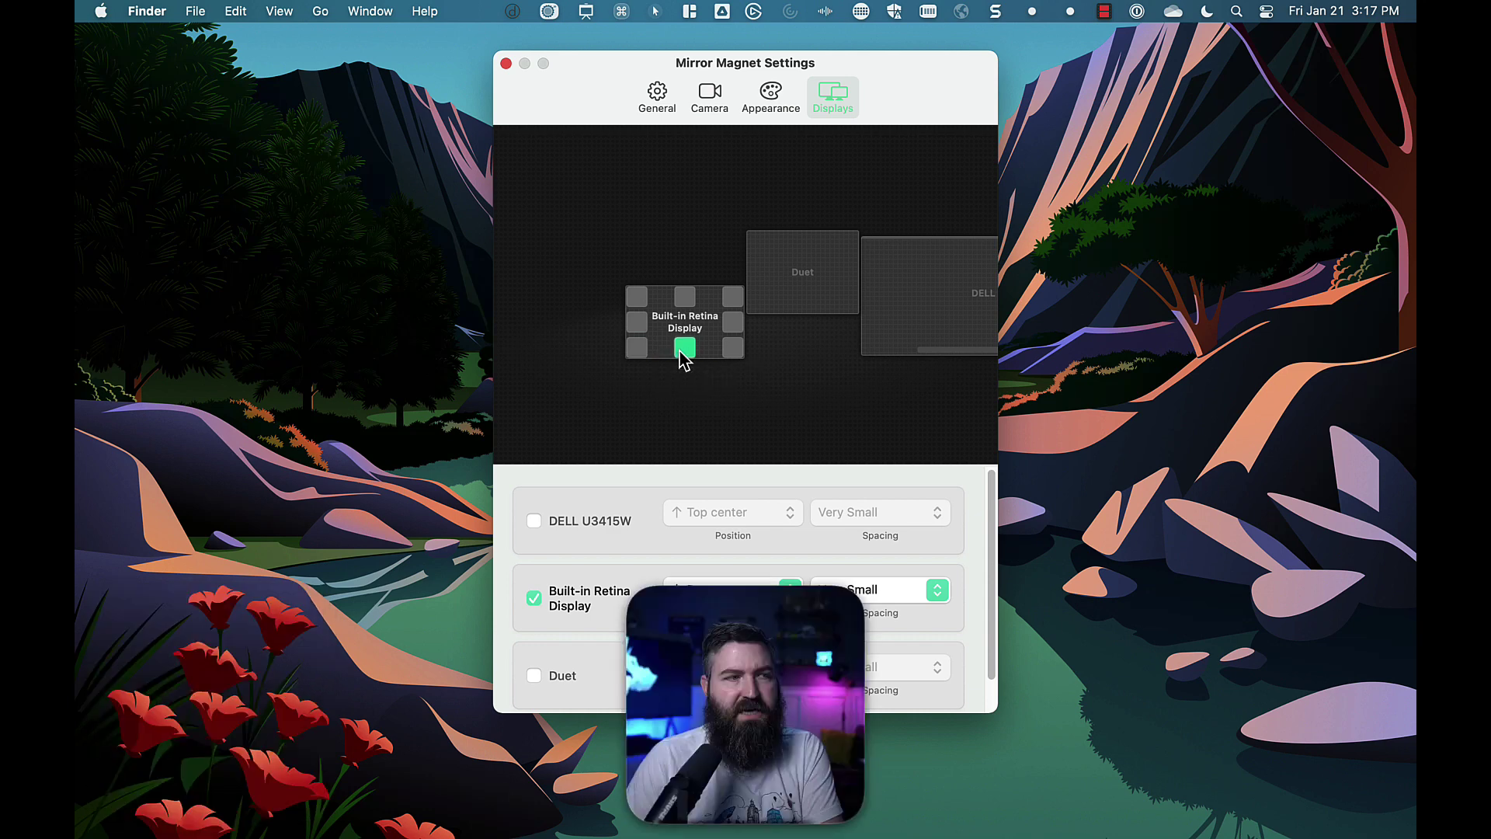
click(732, 350)
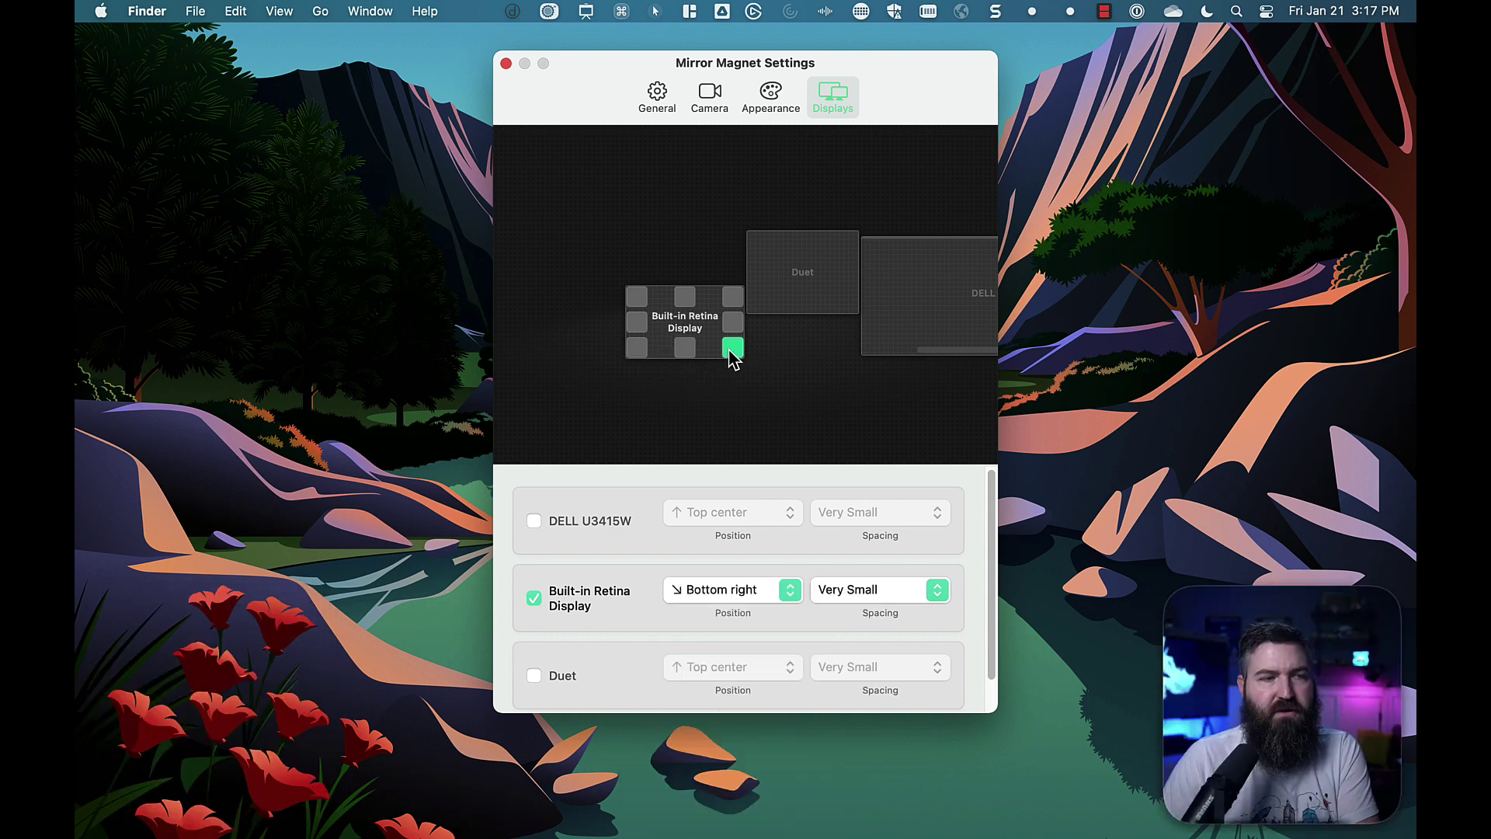
click(635, 346)
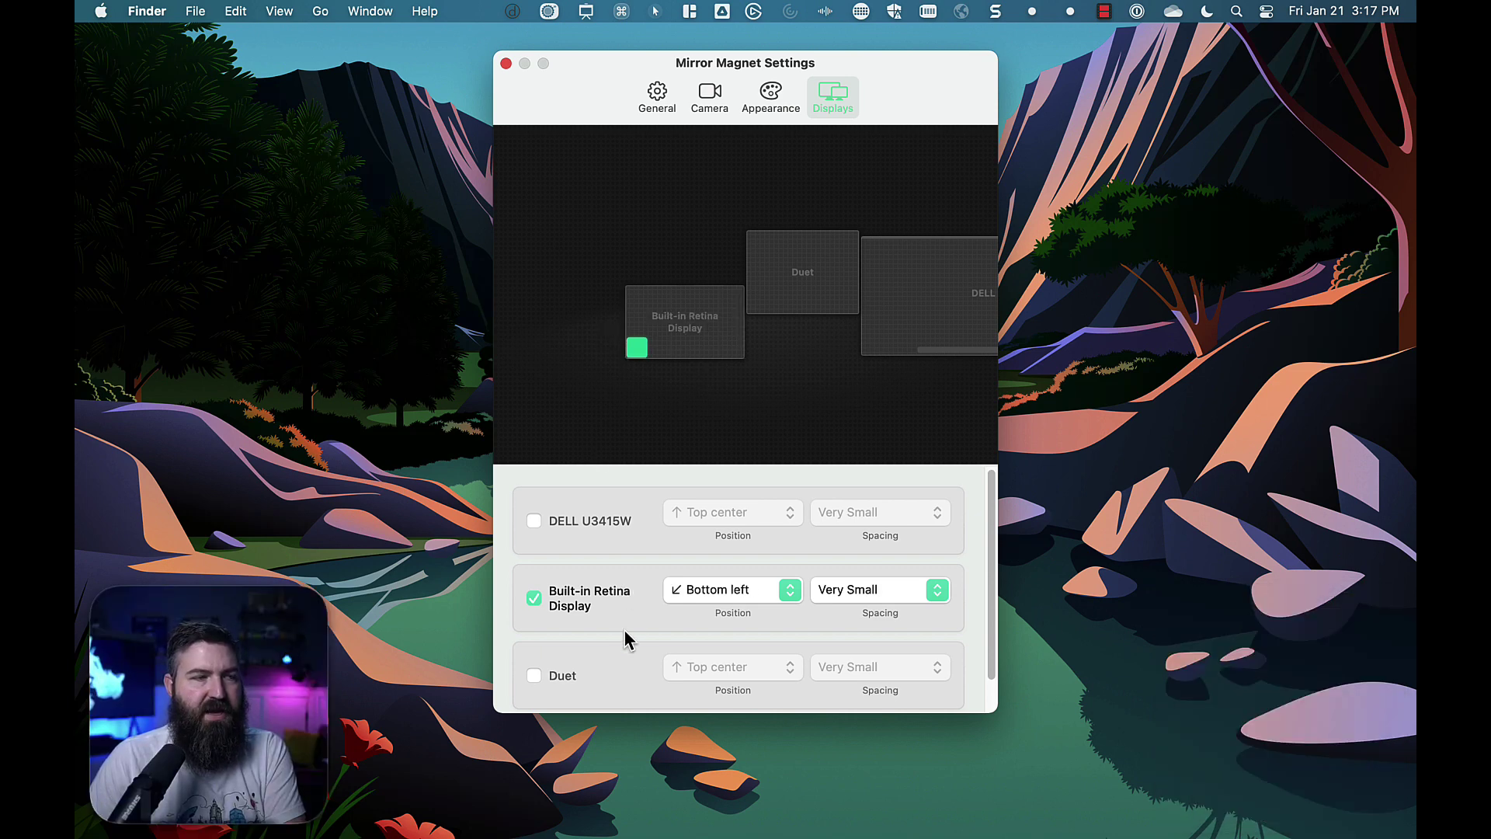
Try the Tiny and Spaceless spacing for the overlay on the Built-in Retina Display, and return to Very Small.
scroll(804, 615, down, 1)
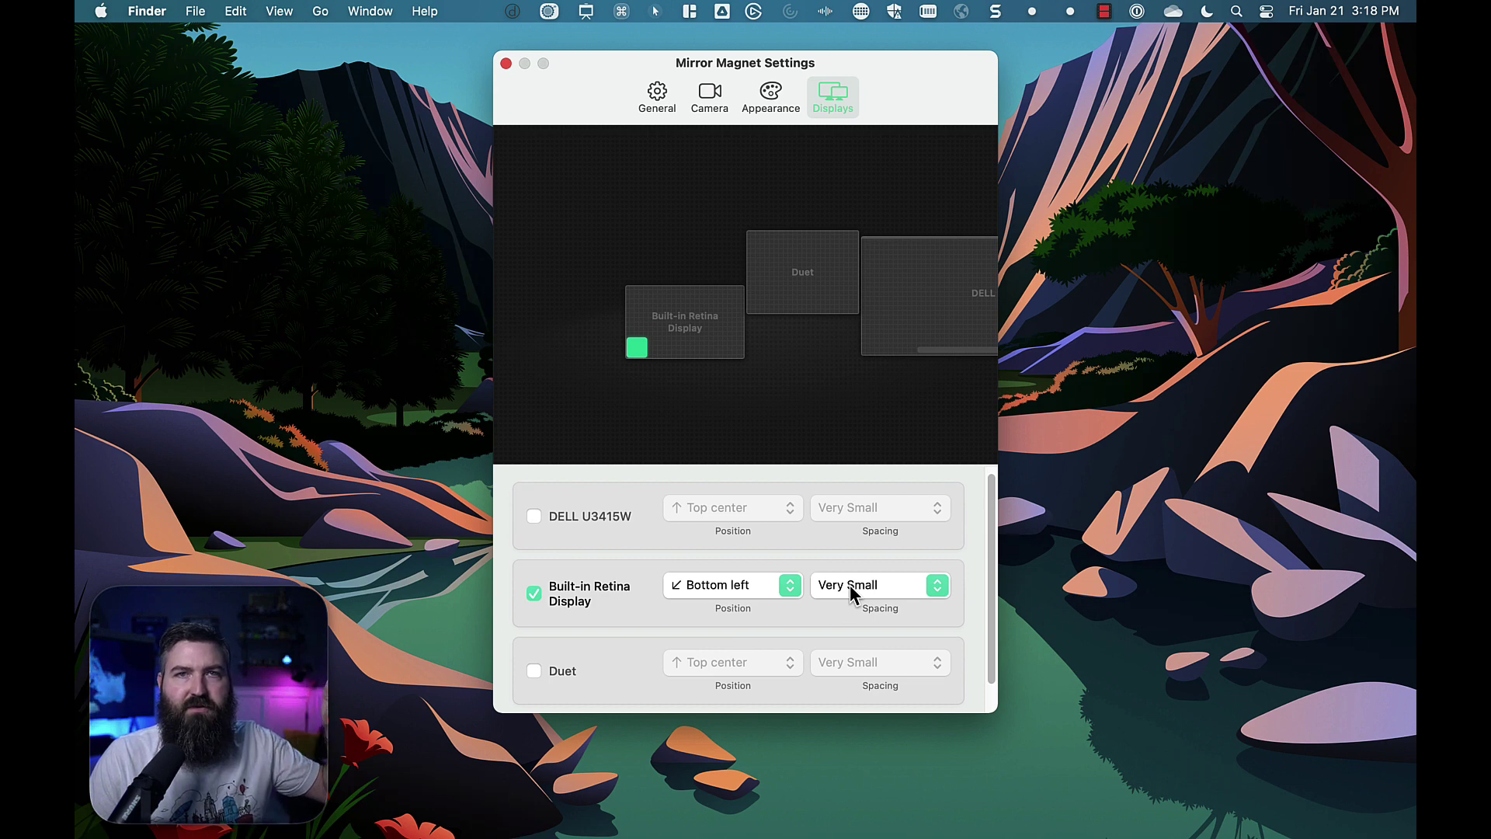
click(886, 592)
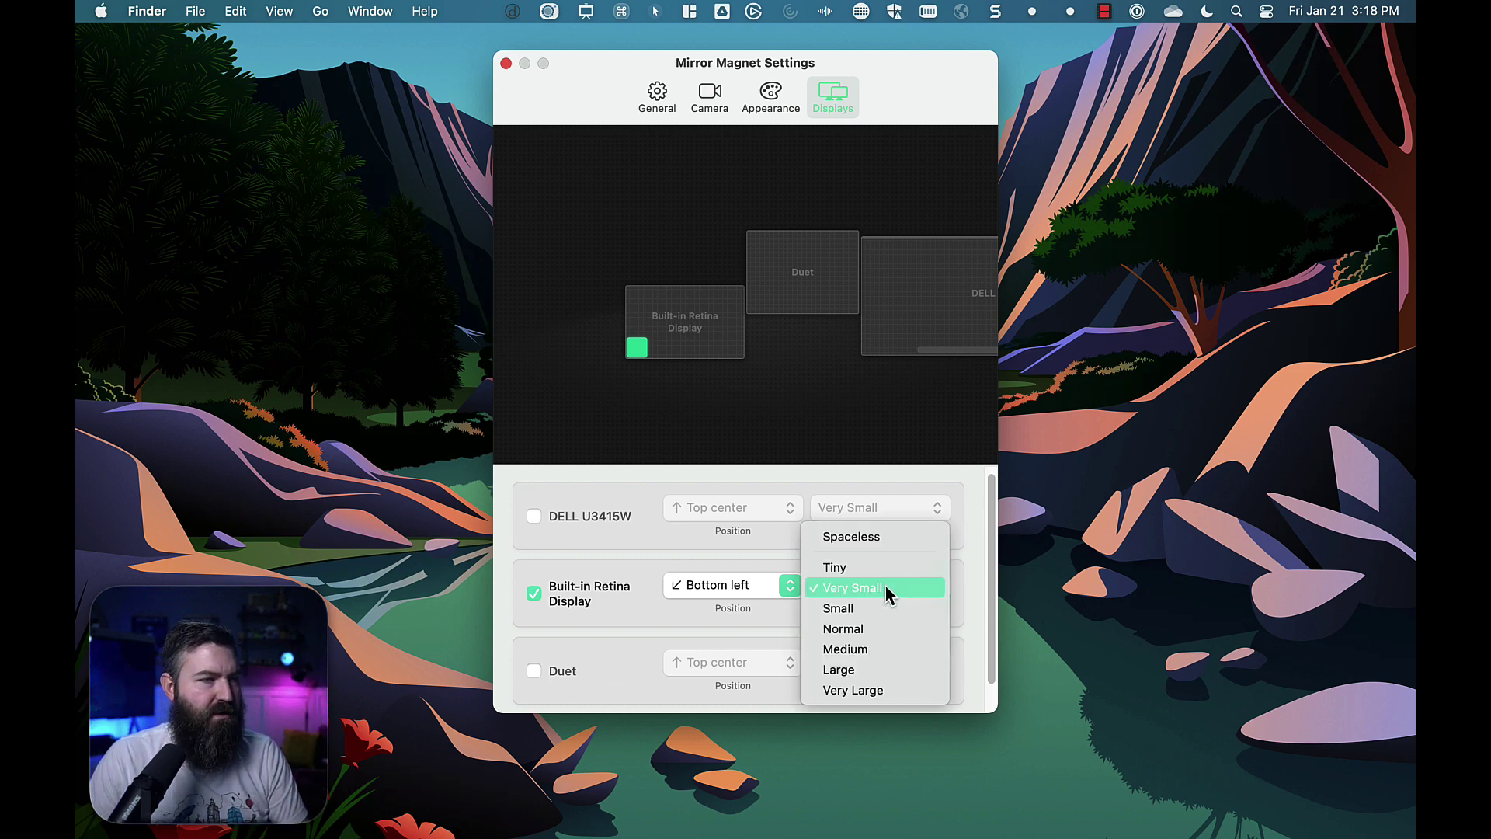
click(890, 574)
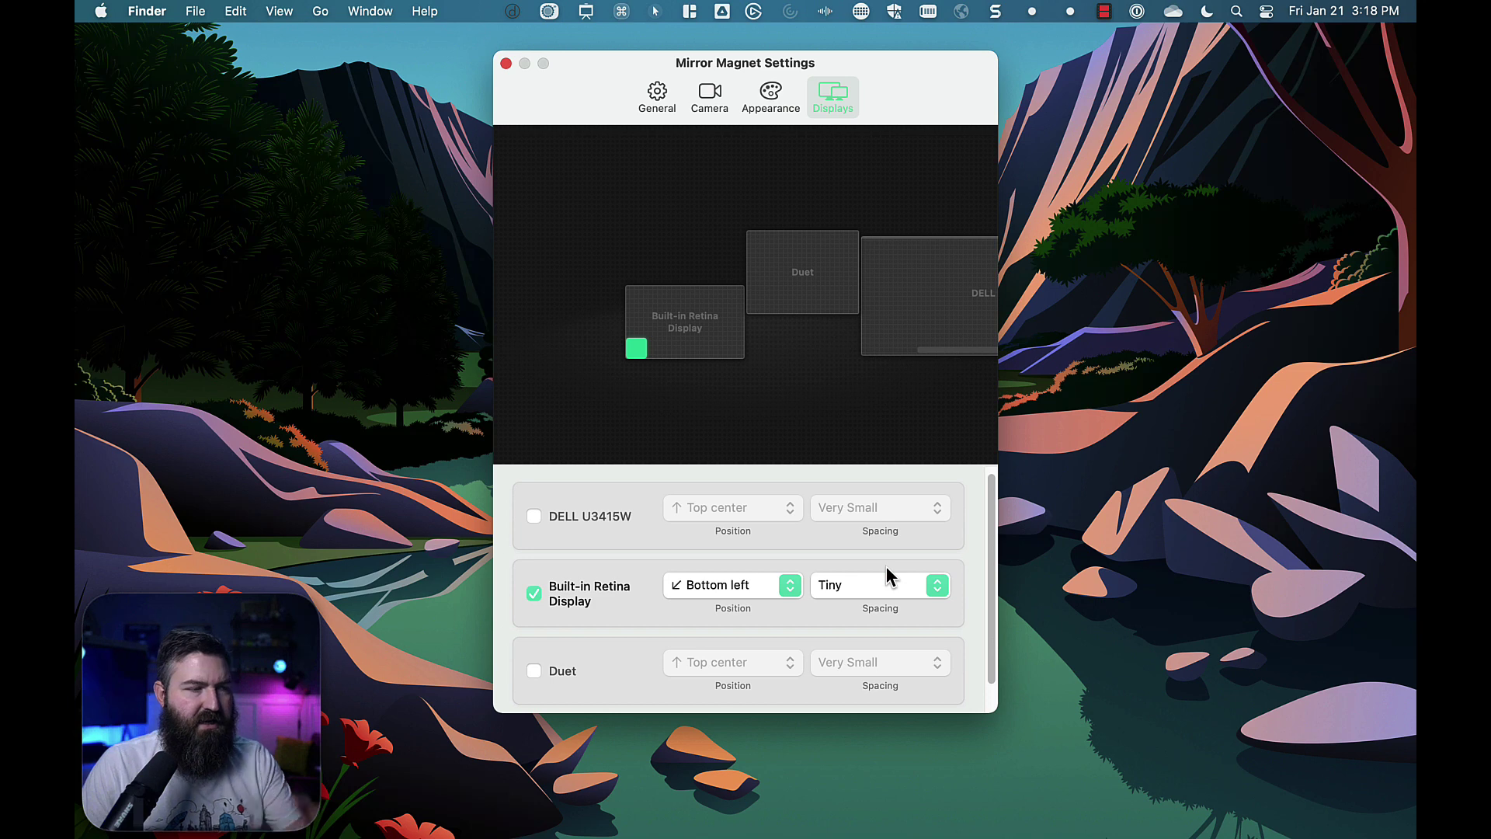
click(883, 588)
click(885, 567)
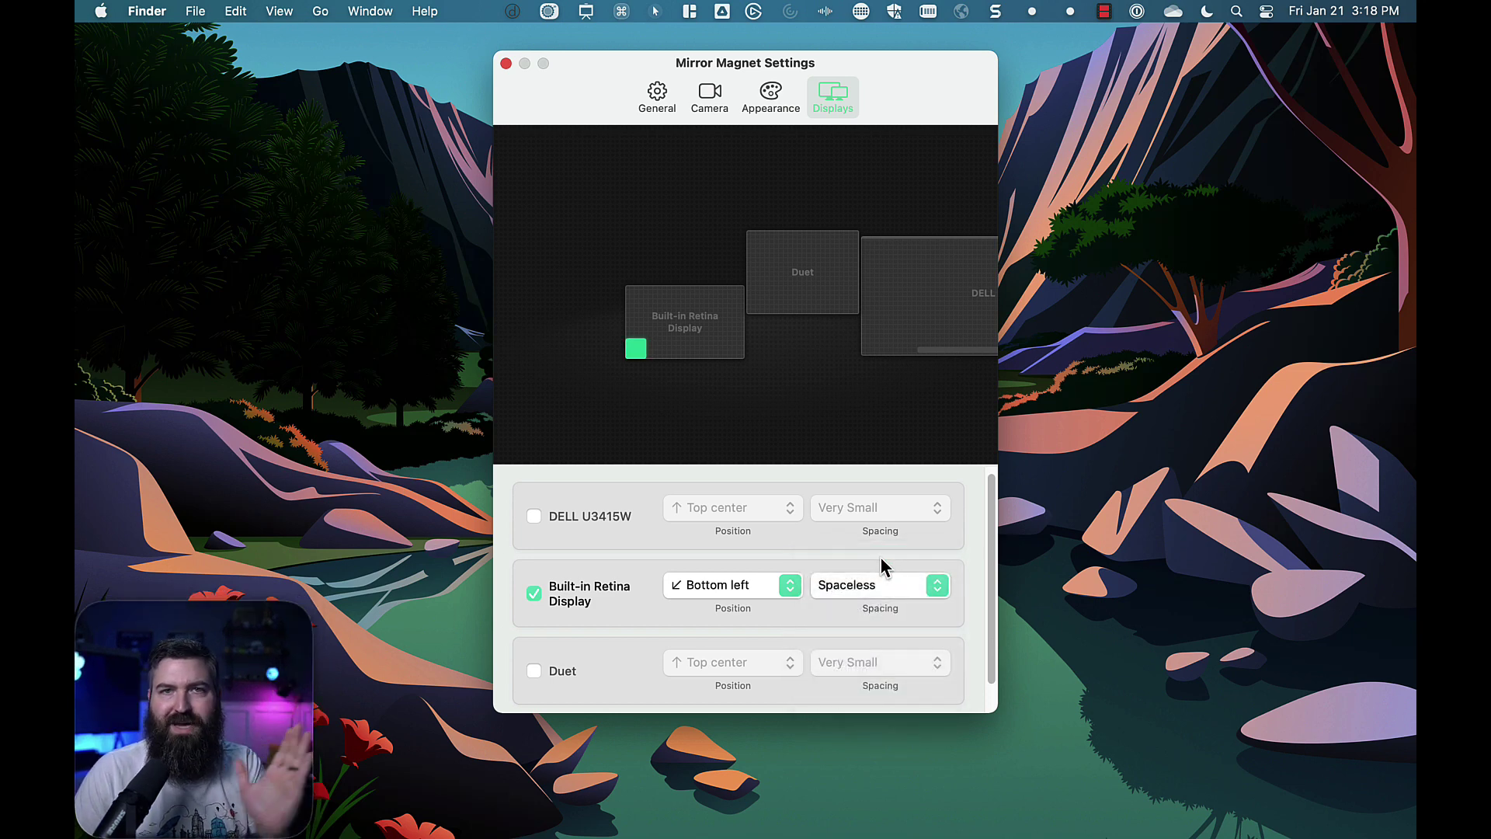
click(878, 586)
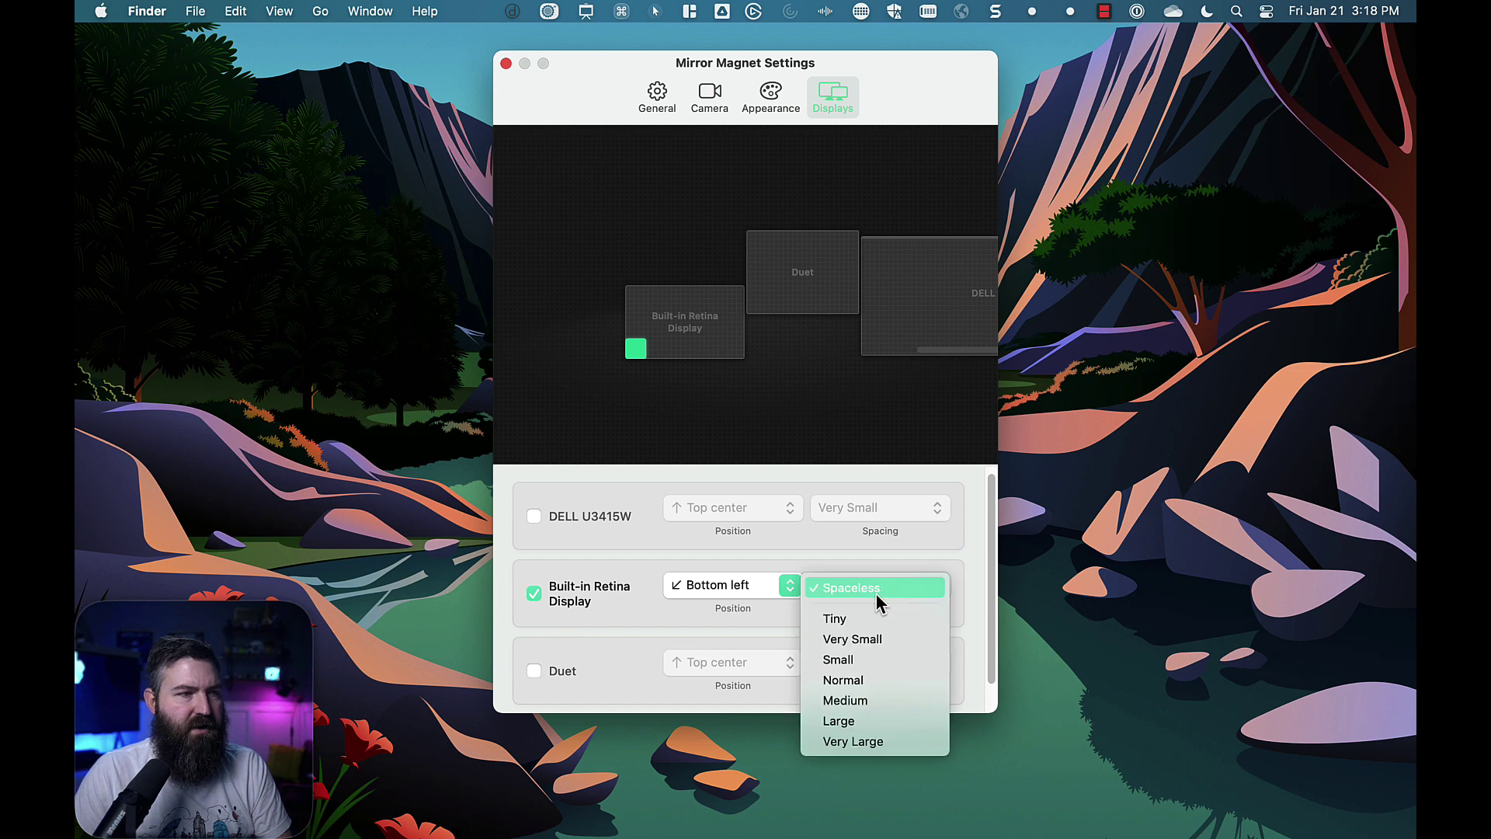
click(878, 638)
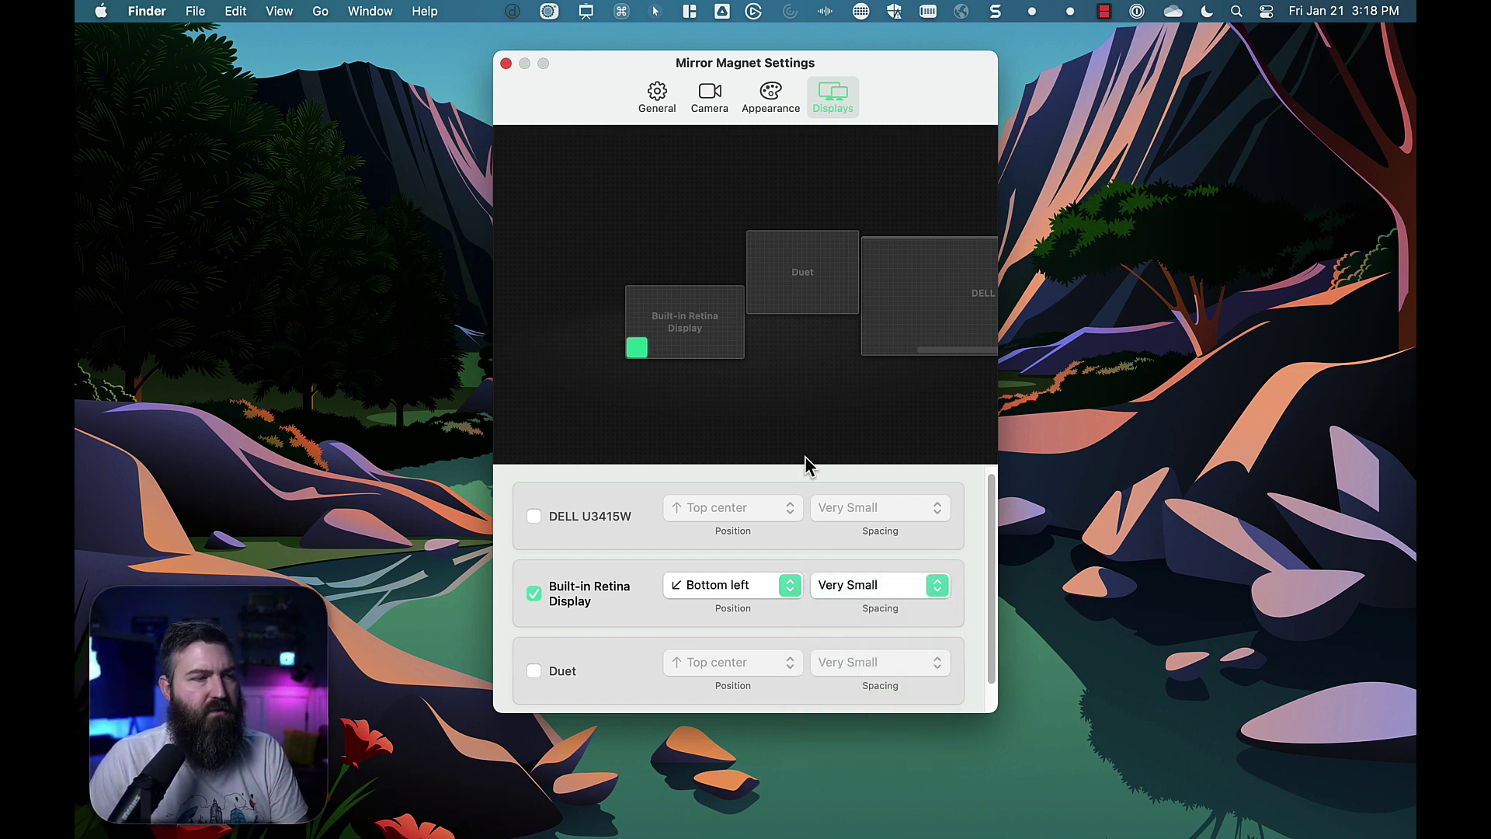
Close the Mirror Magnet settings and open the pen key's hotkey configuration in Stream Deck.
scroll(653, 482, down, 1)
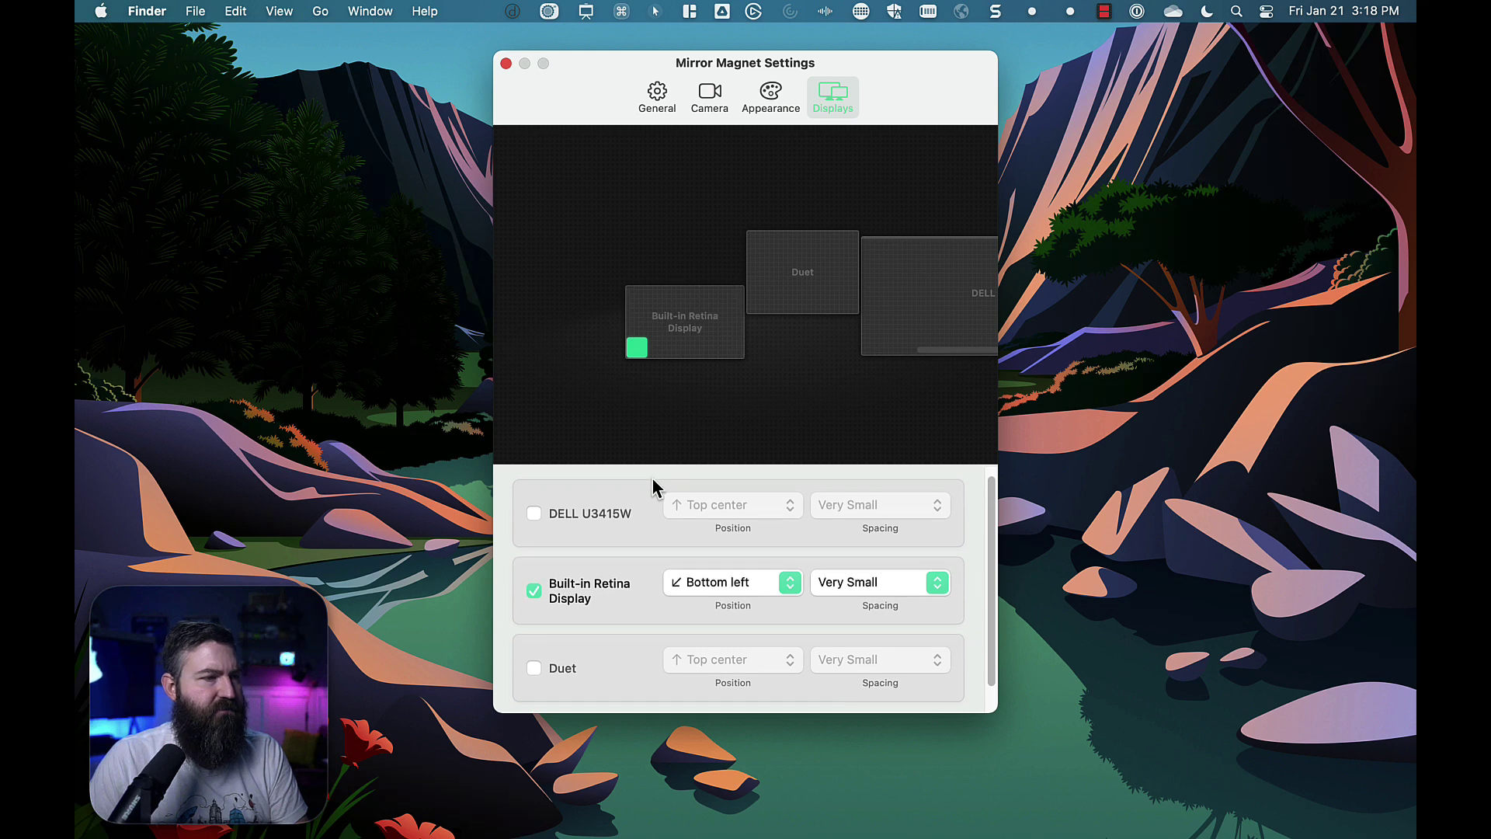
click(506, 65)
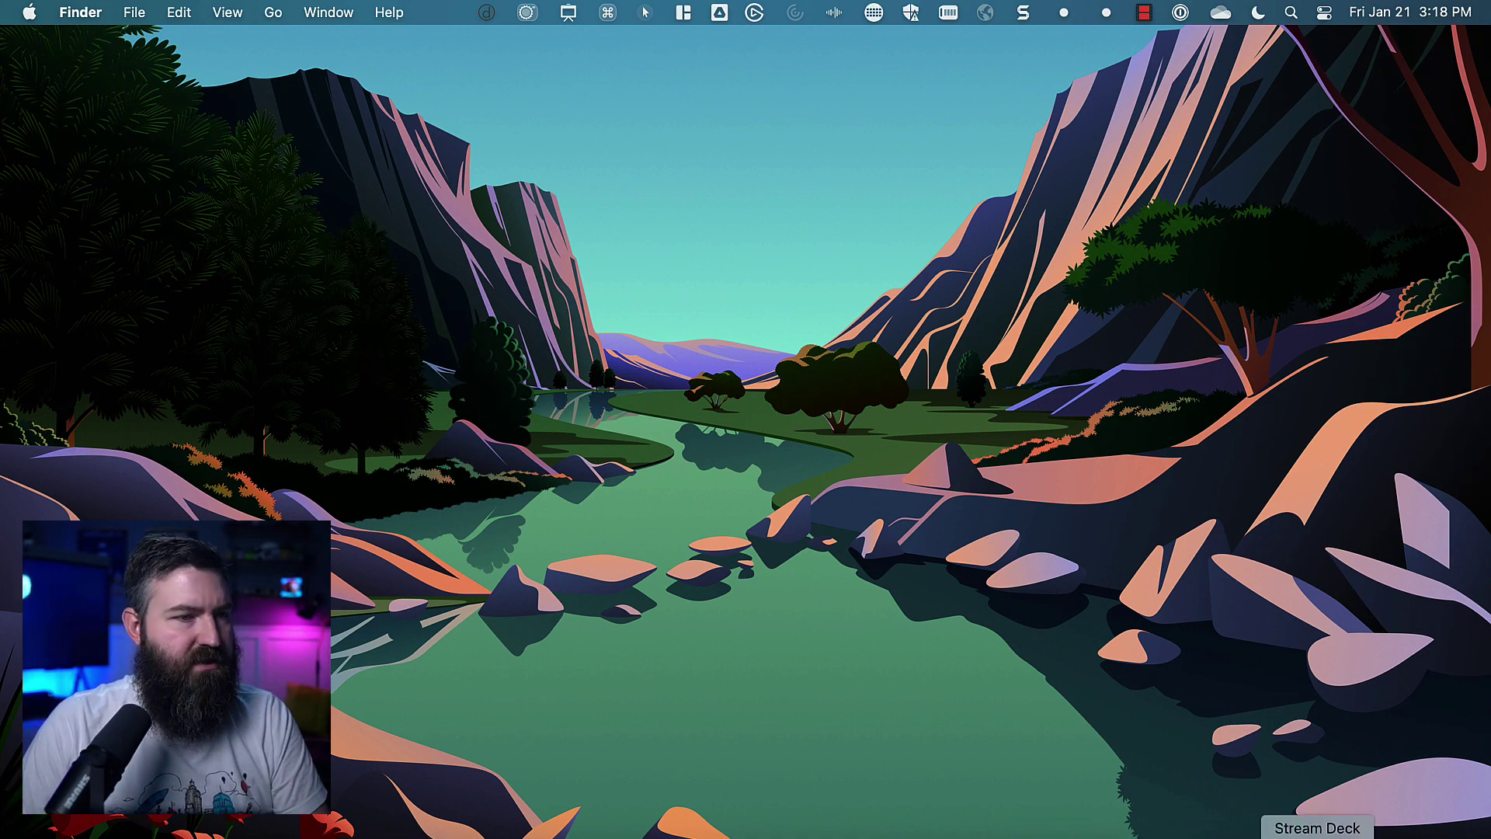
click(1316, 828)
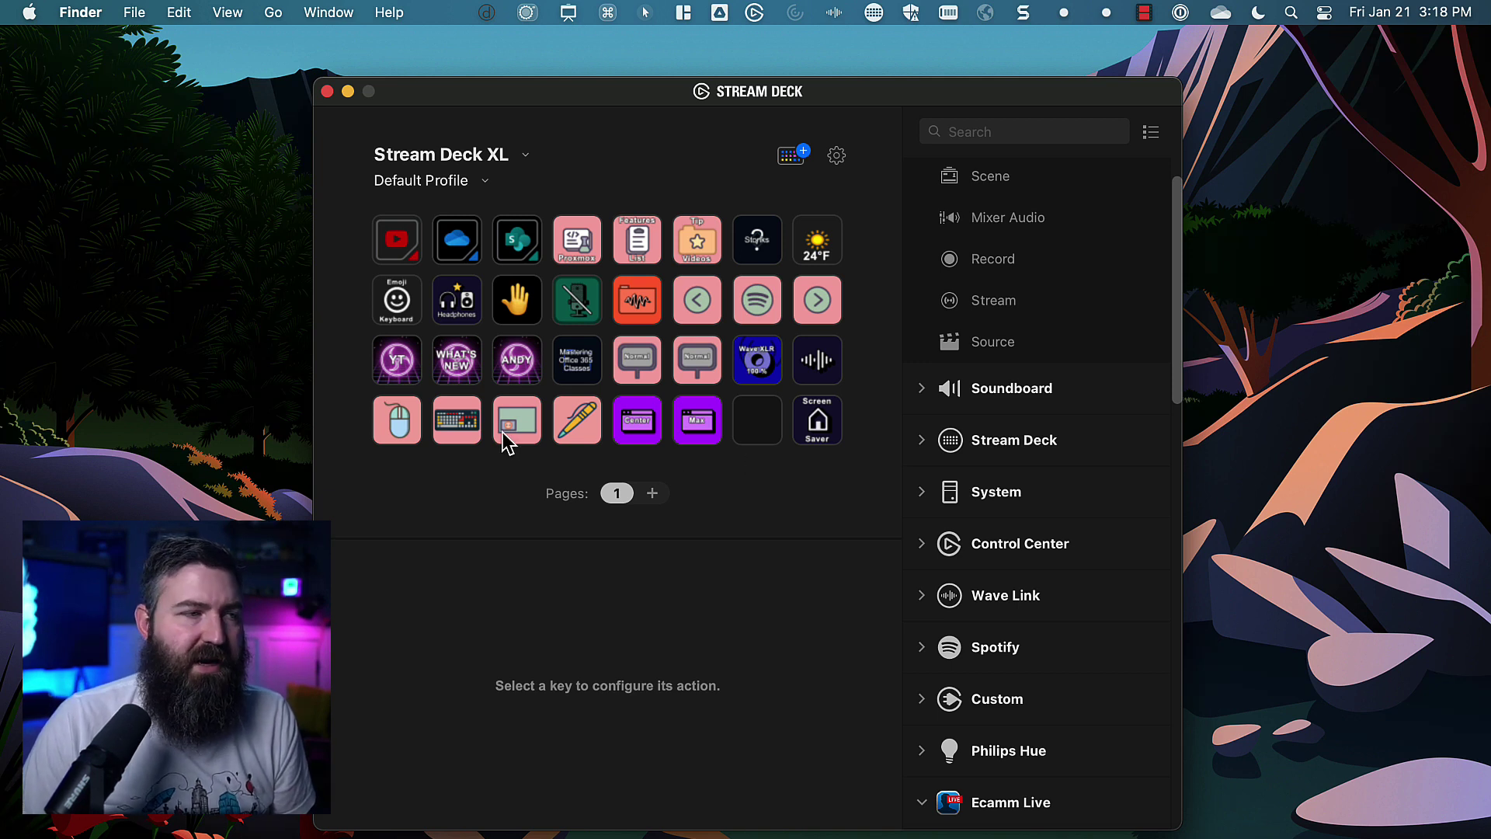
click(578, 436)
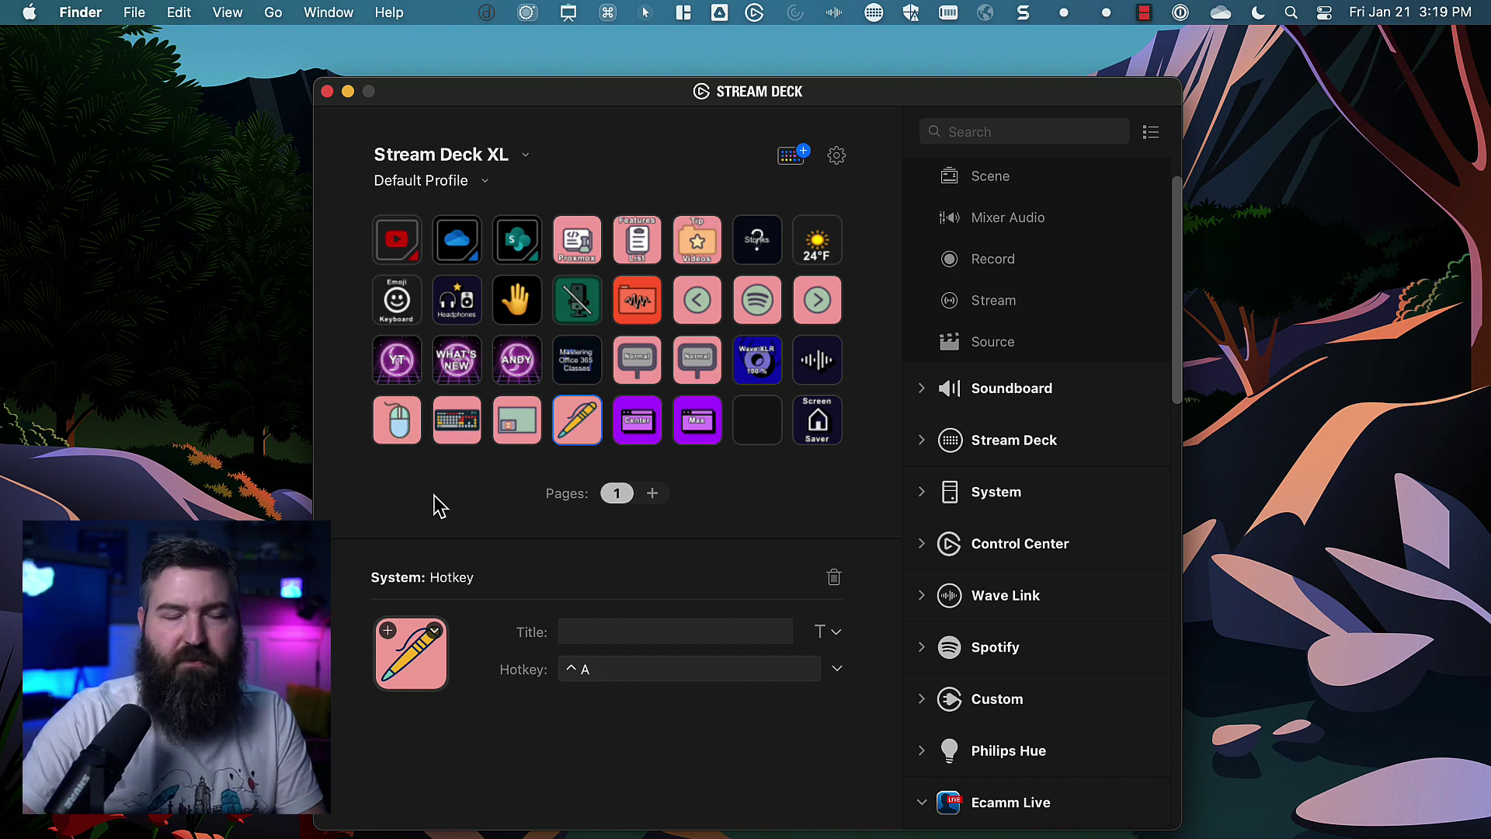
Toggle the screen annotation toolbar on, off and on again with its Control-A hotkey.
key(ctrl+a)
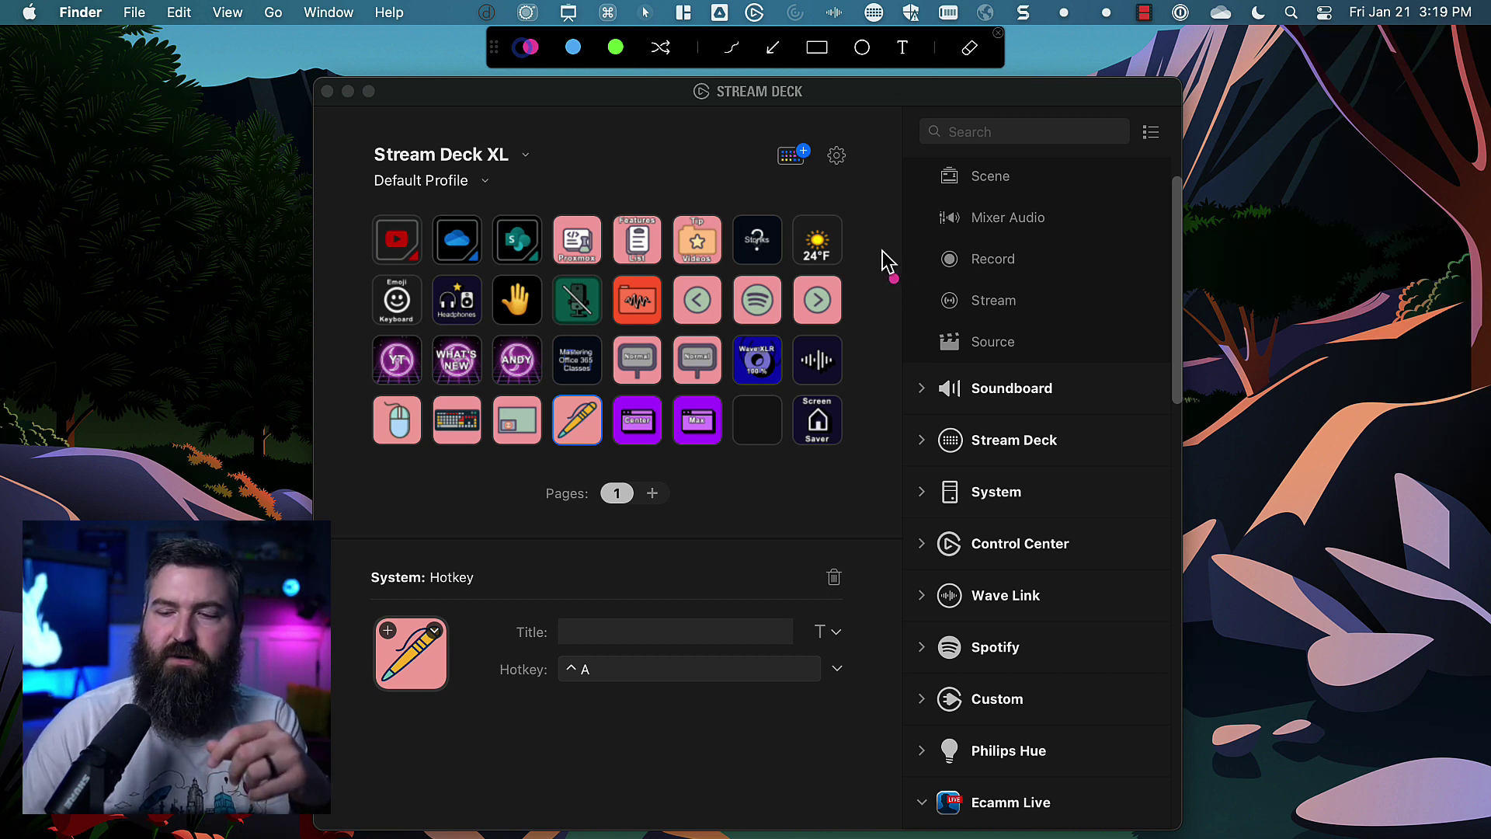
key(ctrl+a)
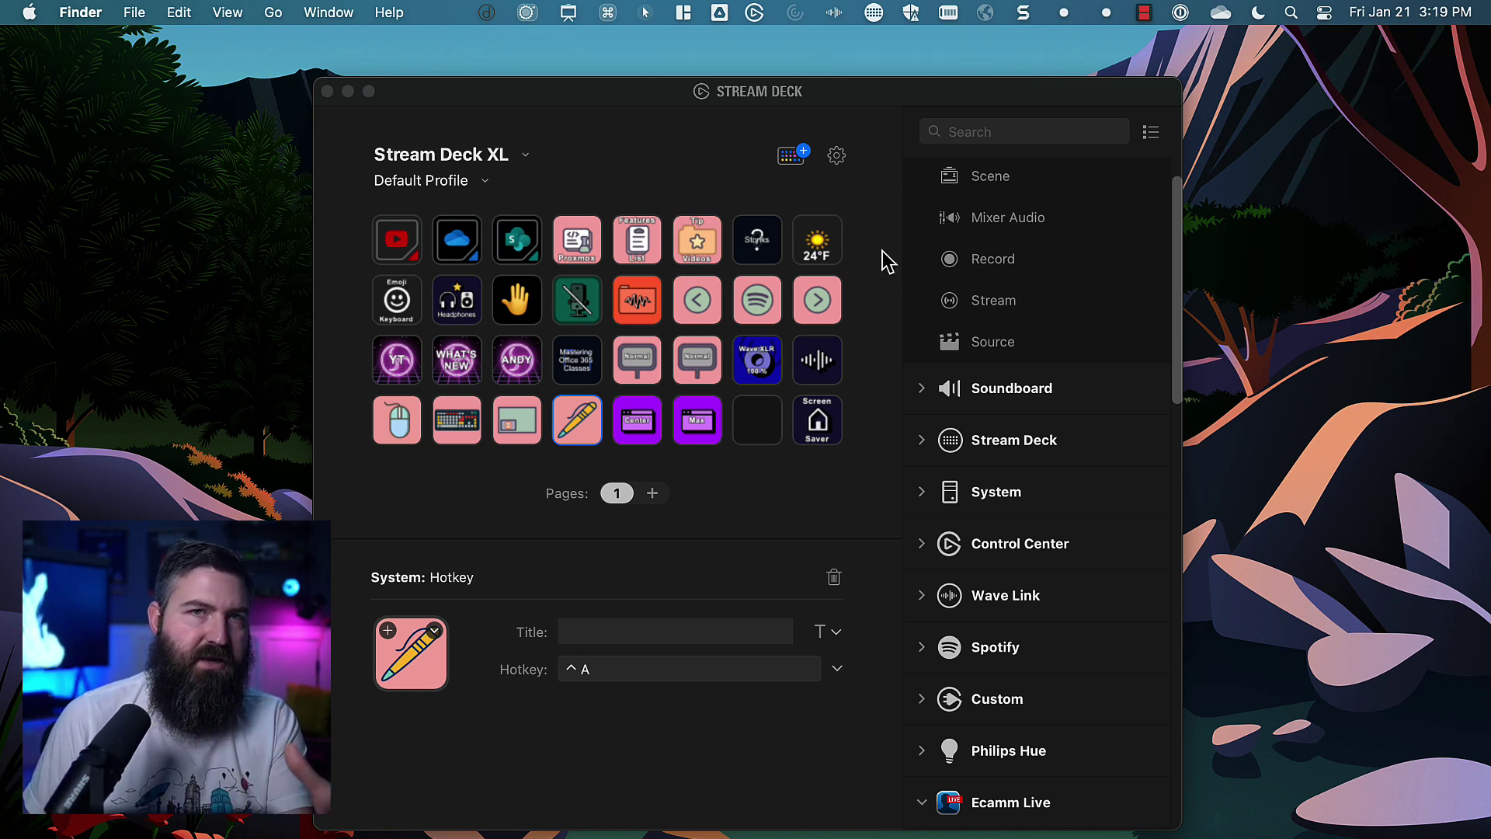
key(ctrl+a)
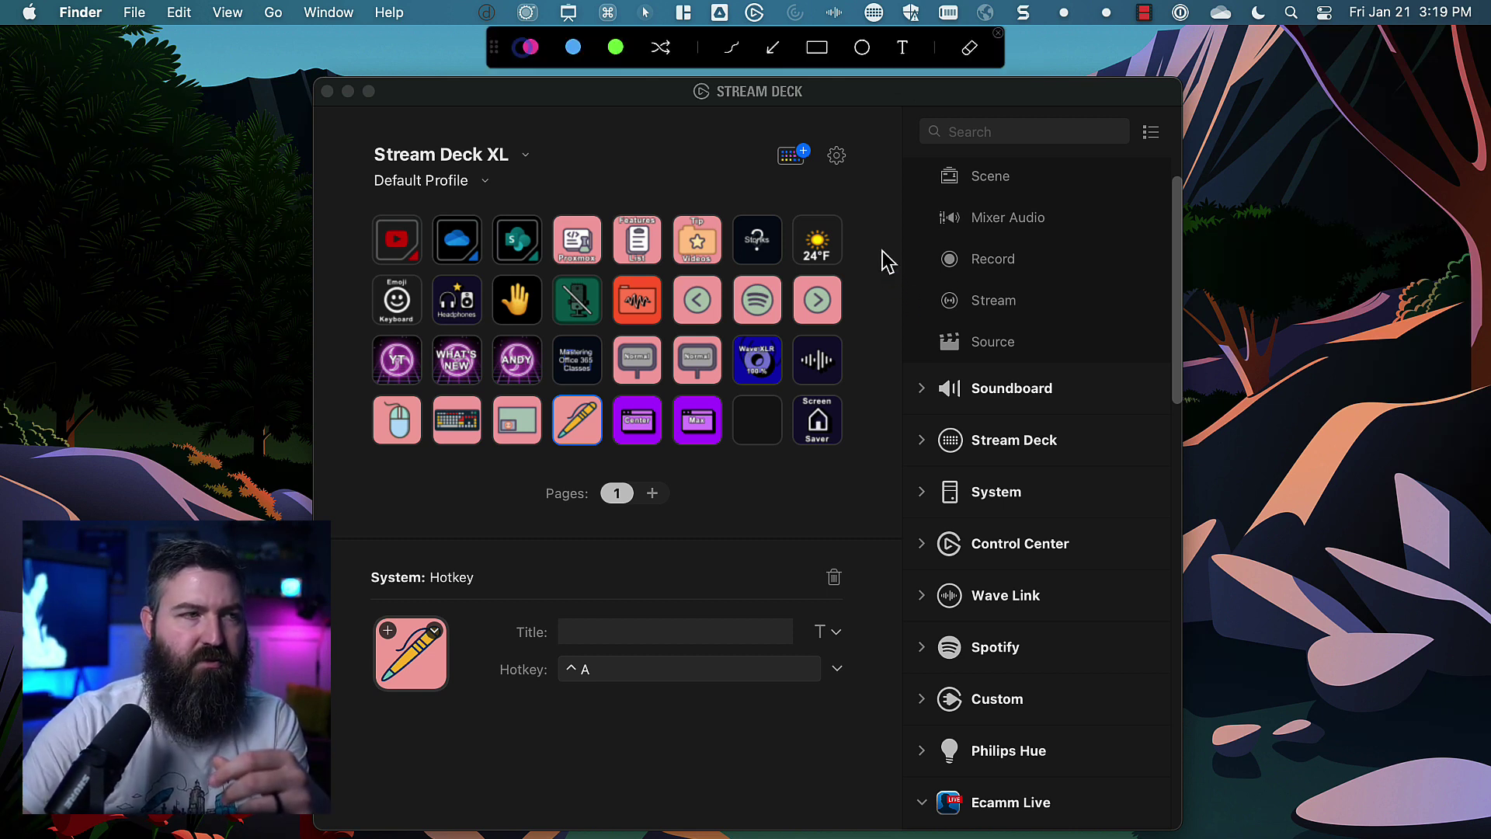
Draw freehand pink circles around the action list and around groups of keys in the Stream Deck window.
mouse_move(1004, 102)
mouse_down()
mouse_move(865, 166)
mouse_move(902, 383)
mouse_move(1037, 386)
mouse_up()
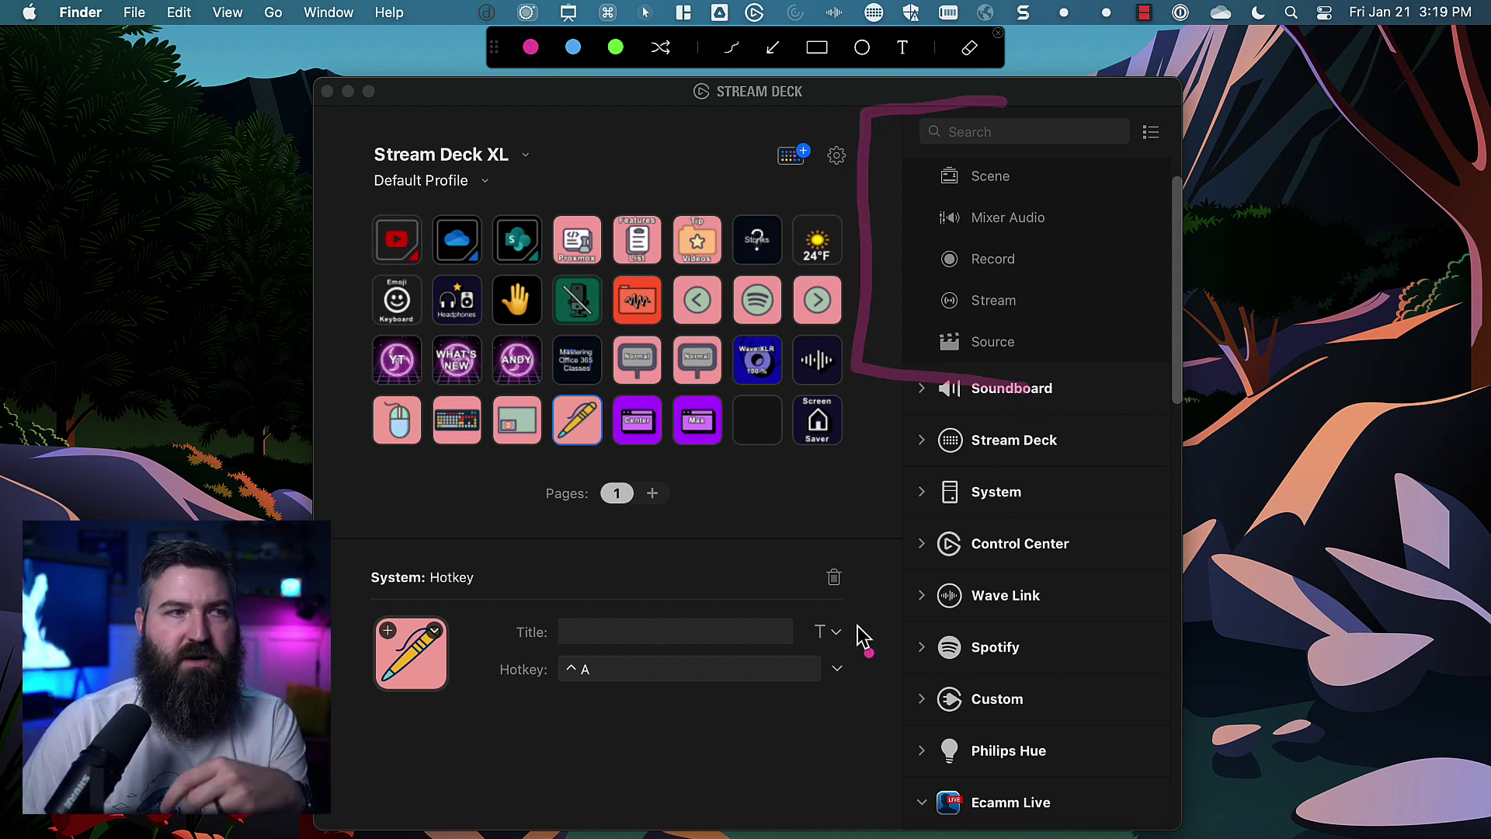
mouse_move(1127, 101)
mouse_down()
mouse_move(1050, 105)
mouse_move(882, 159)
mouse_move(1025, 392)
mouse_move(1180, 289)
mouse_move(1124, 122)
mouse_up()
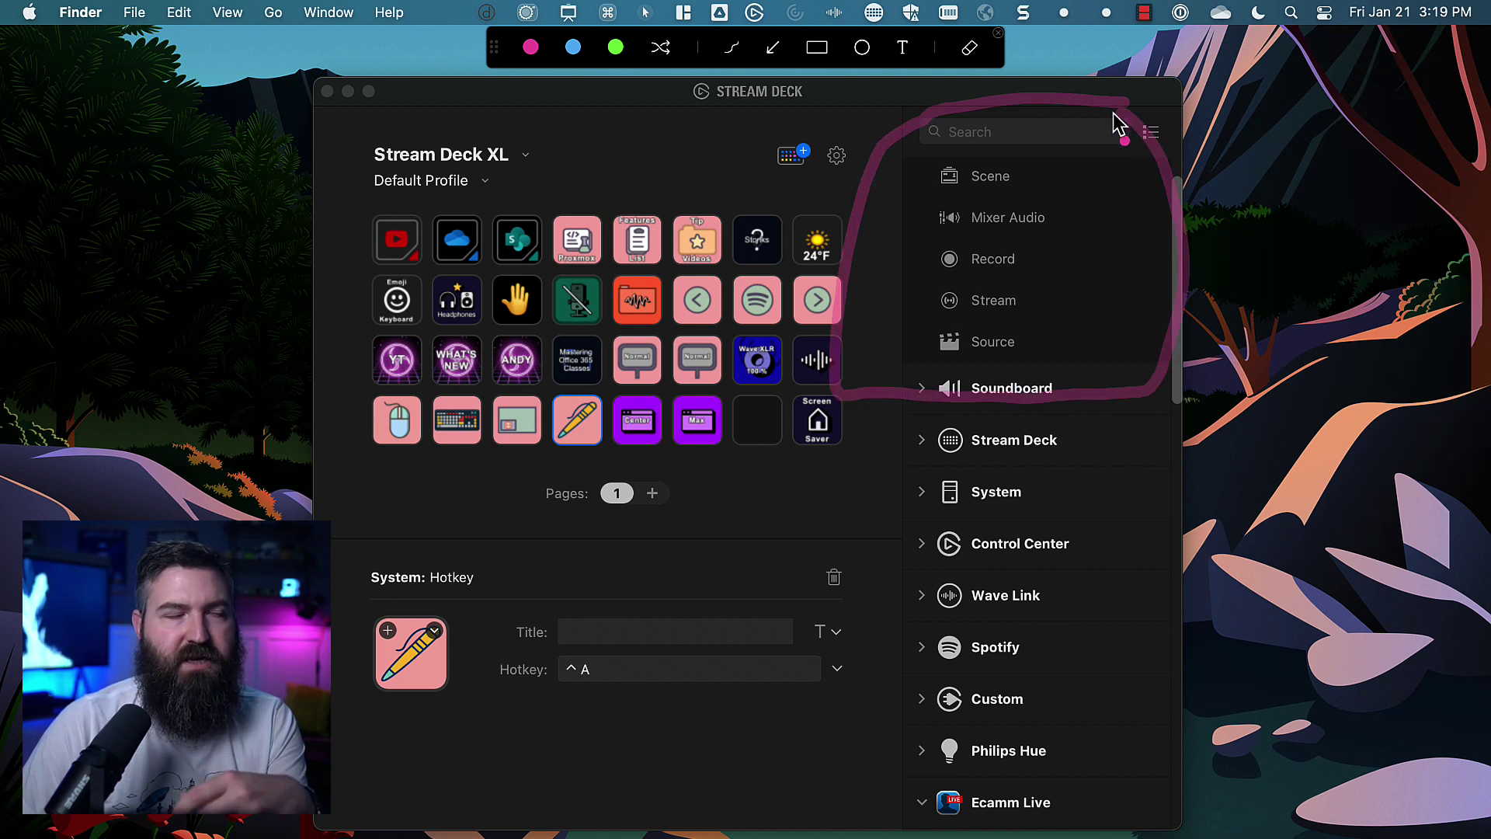
mouse_move(468, 192)
mouse_down()
mouse_move(416, 189)
mouse_move(476, 249)
mouse_move(459, 184)
mouse_up()
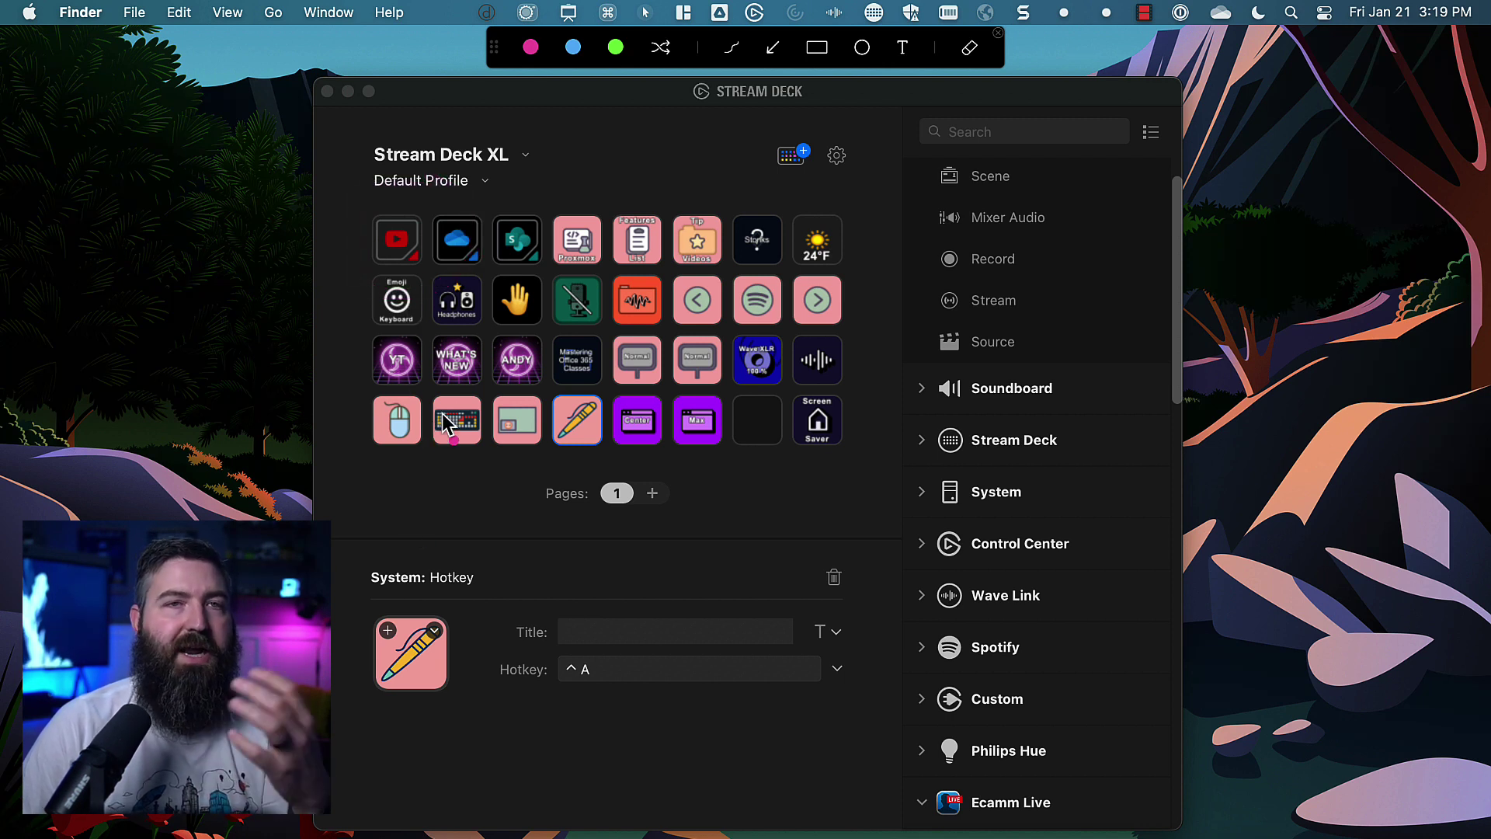
mouse_move(423, 194)
mouse_down()
mouse_move(435, 322)
mouse_move(408, 117)
mouse_up()
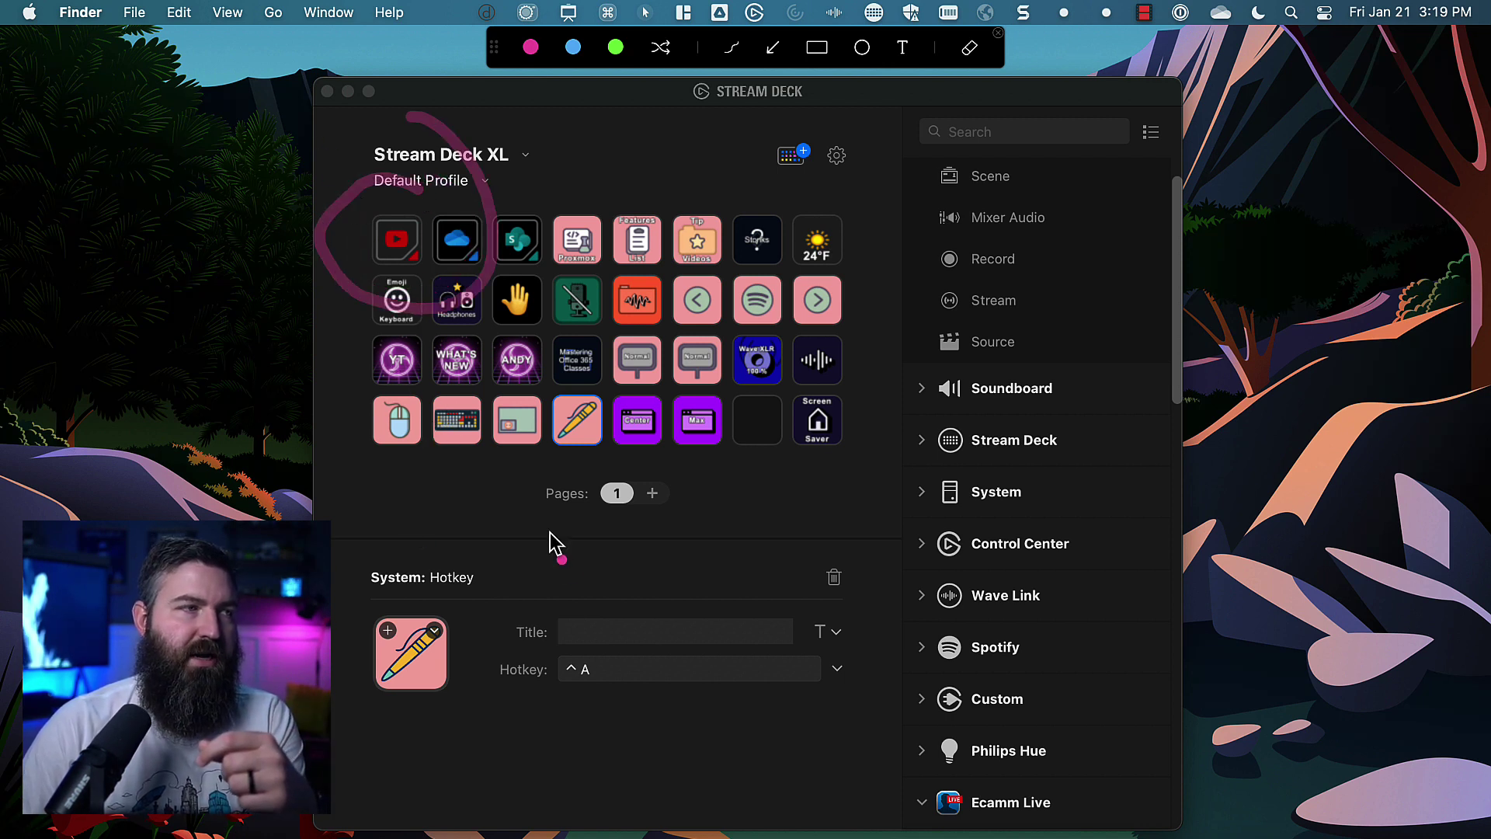
mouse_move(884, 195)
mouse_down()
mouse_move(714, 286)
mouse_move(815, 174)
mouse_up()
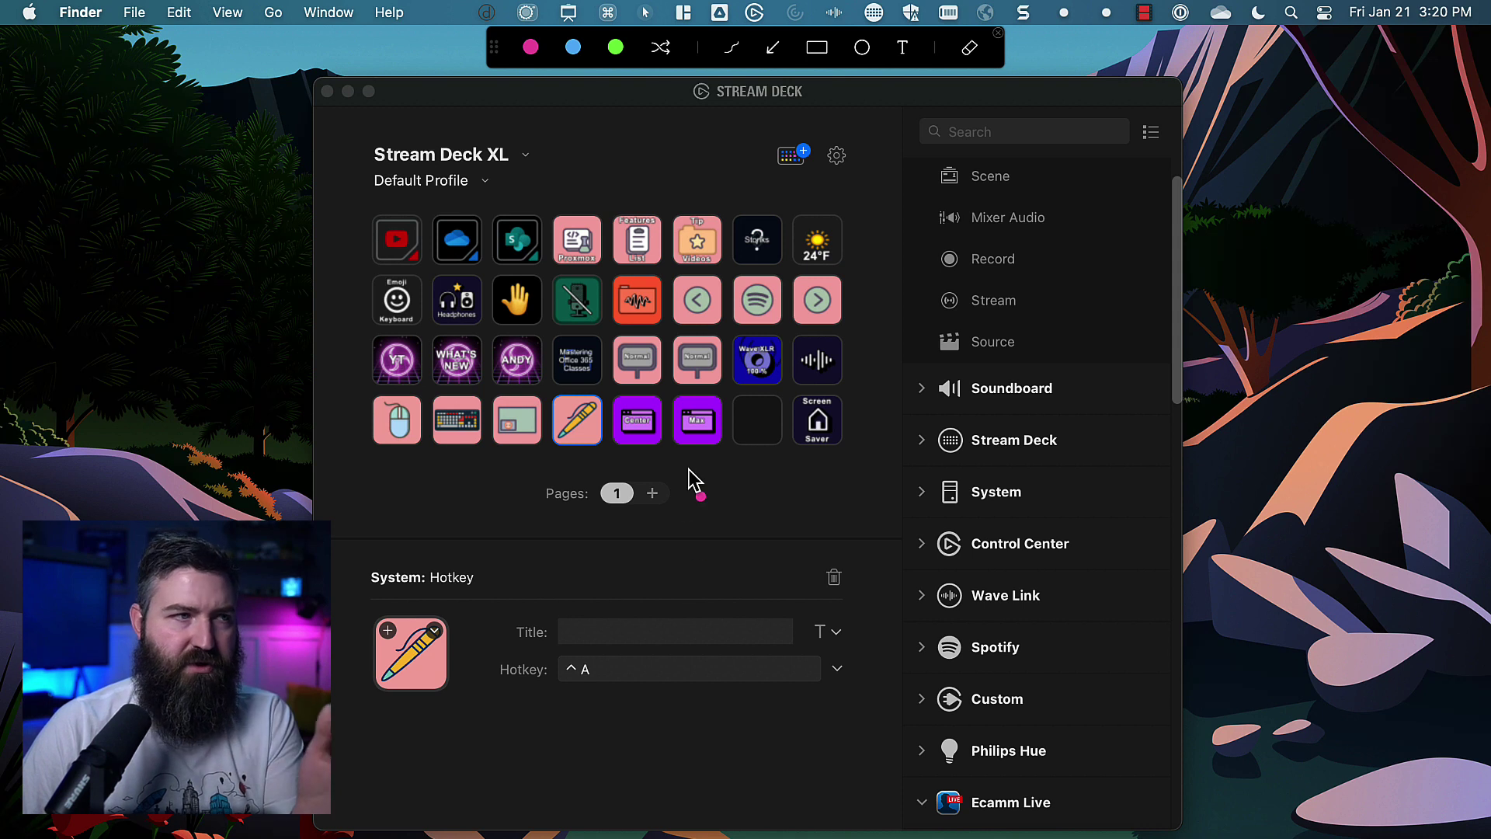
Annotate with a pink arrow pointing at the Stream Deck XL title and a rectangle around the key grid.
click(773, 50)
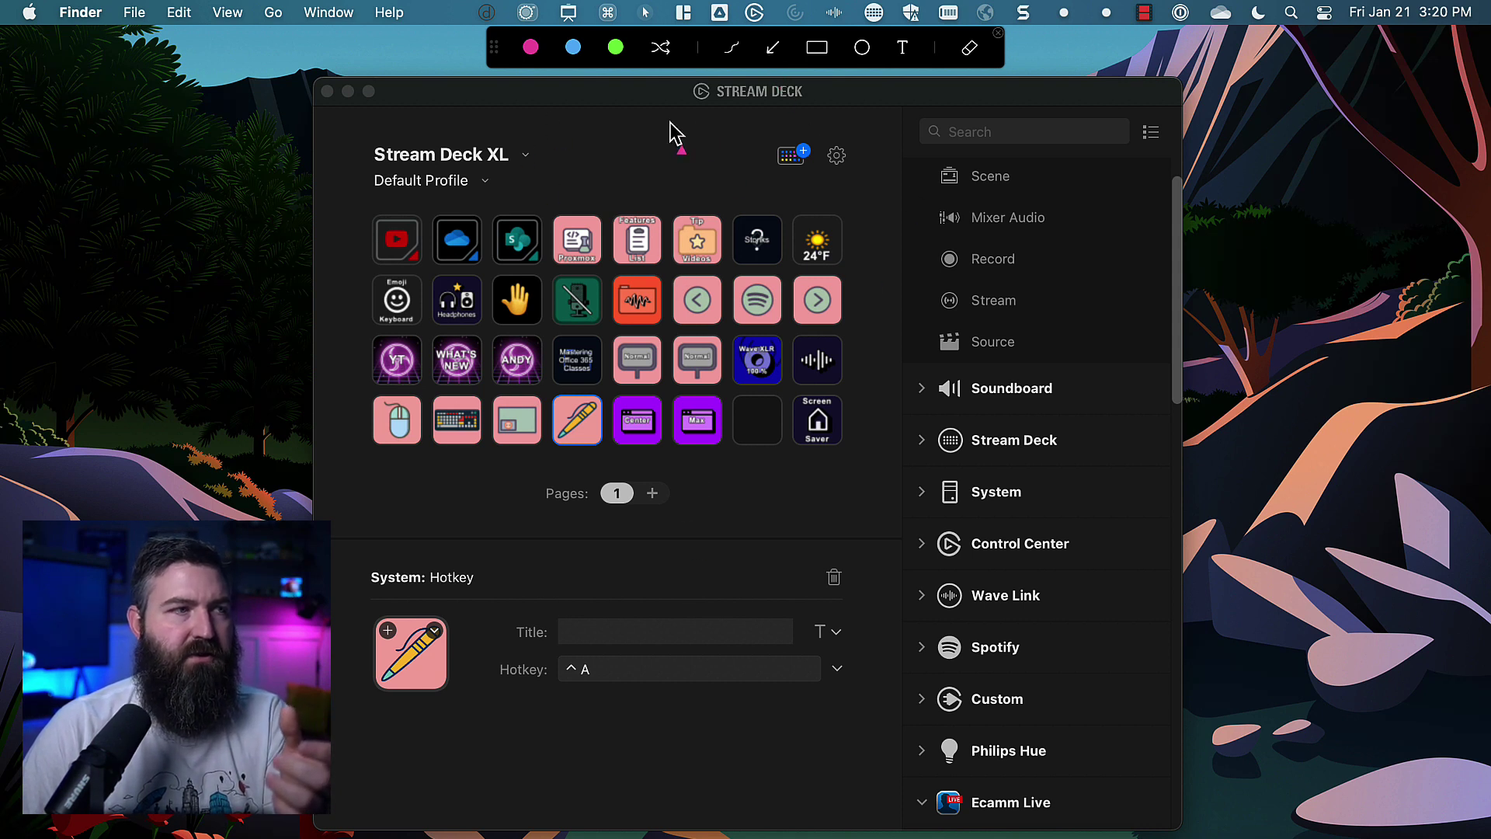
mouse_move(720, 132)
mouse_down()
mouse_move(561, 211)
mouse_move(509, 185)
mouse_move(559, 150)
mouse_move(546, 149)
mouse_up()
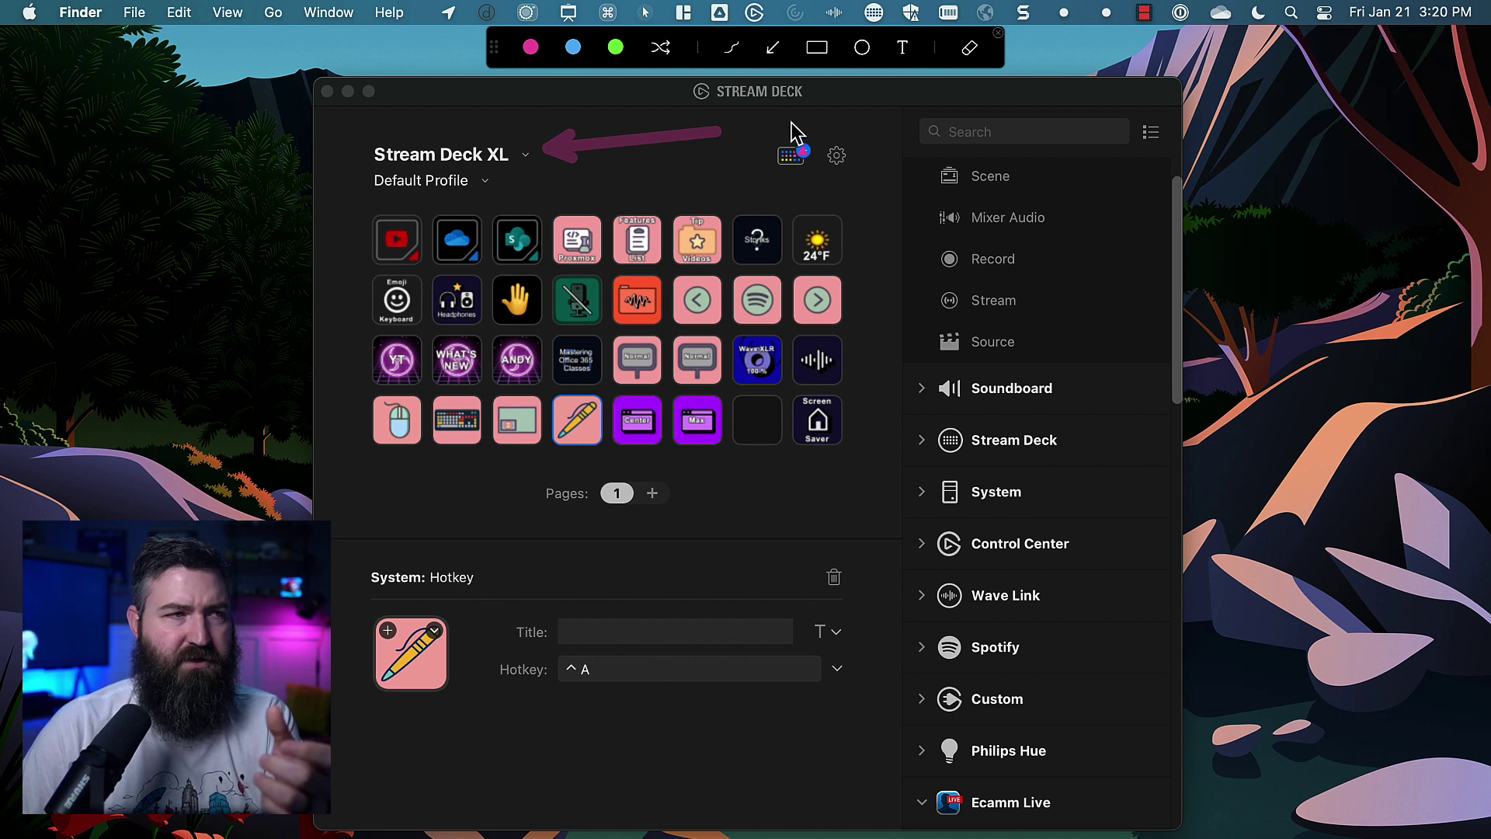
click(817, 51)
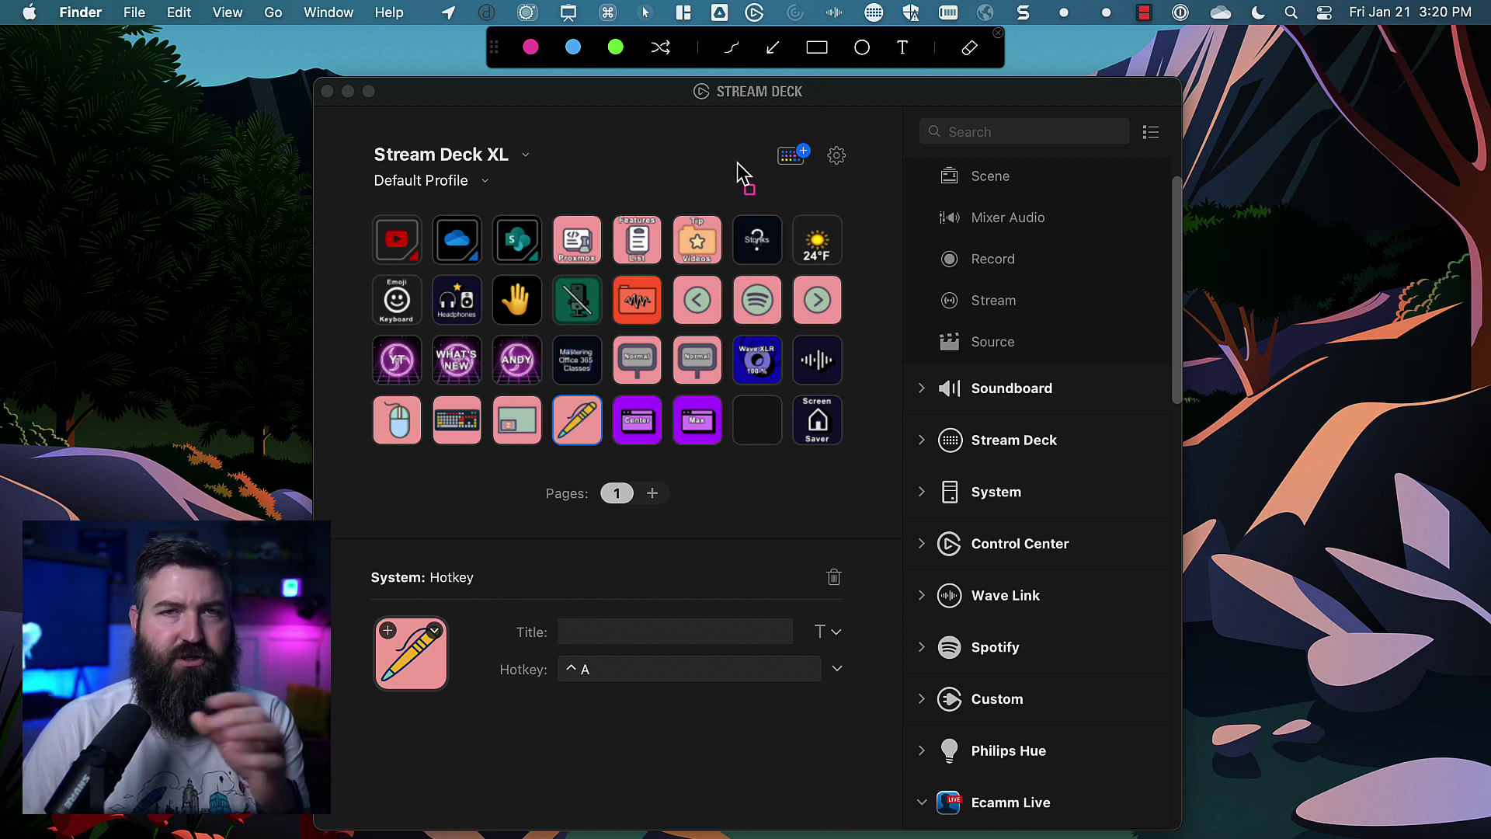
mouse_move(350, 112)
mouse_down()
mouse_move(825, 465)
mouse_move(871, 477)
mouse_up()
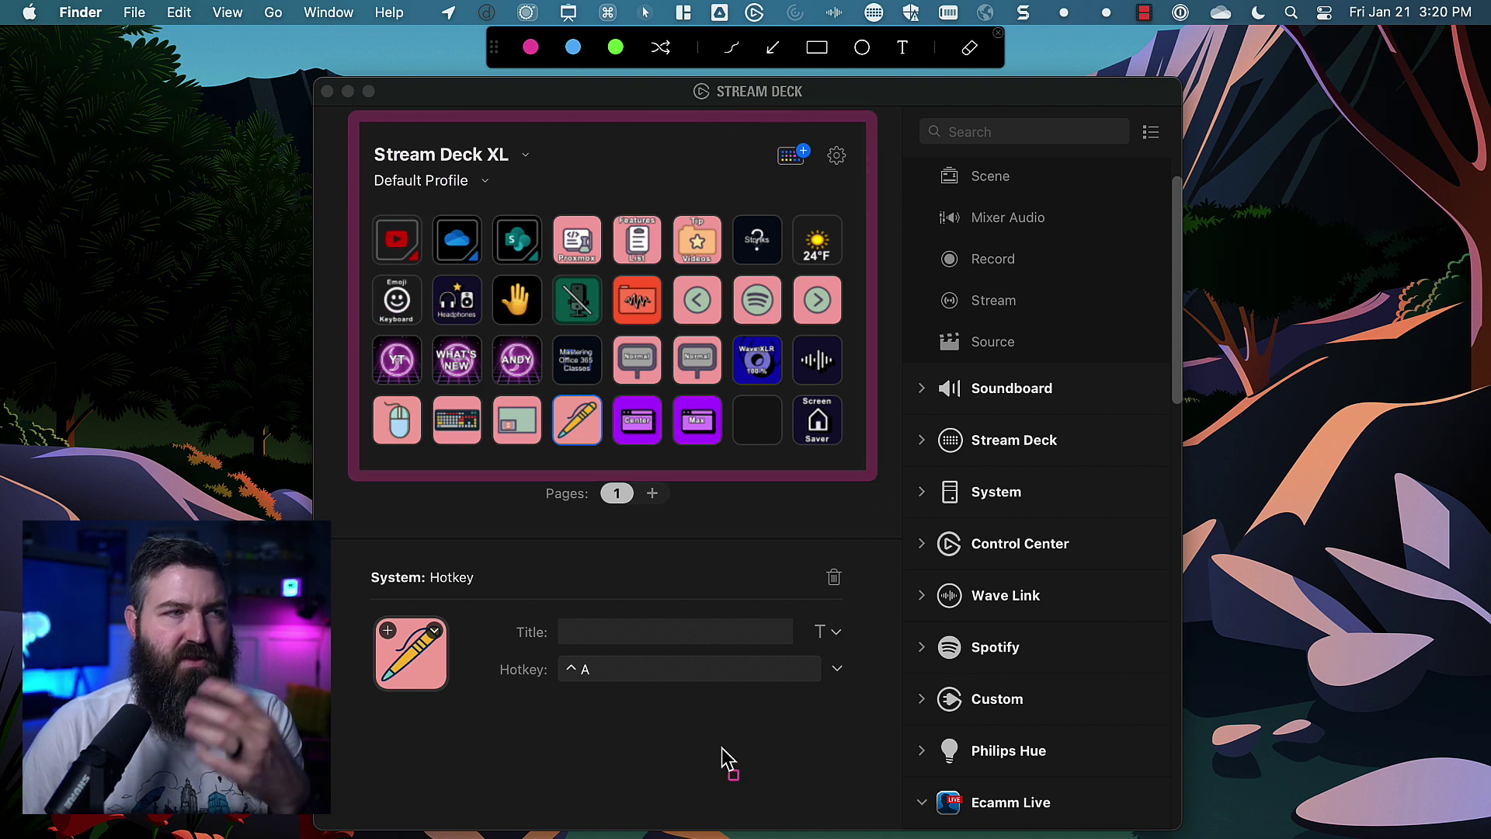
Annotate with a pink ellipse around the icons beside the Stream Deck XL title and the text "here is a cool feature".
click(862, 47)
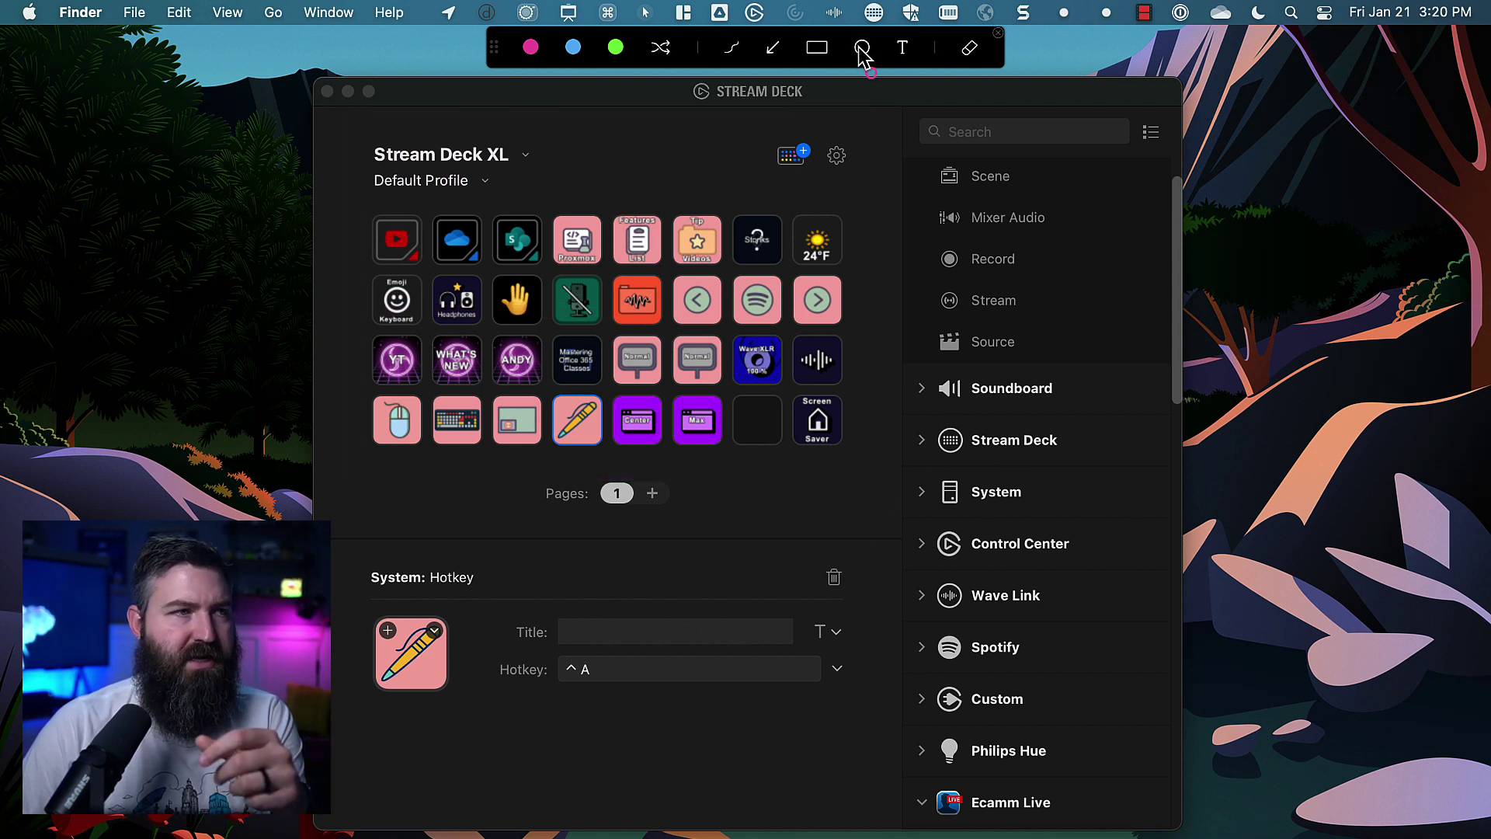
drag(878, 127, 728, 213)
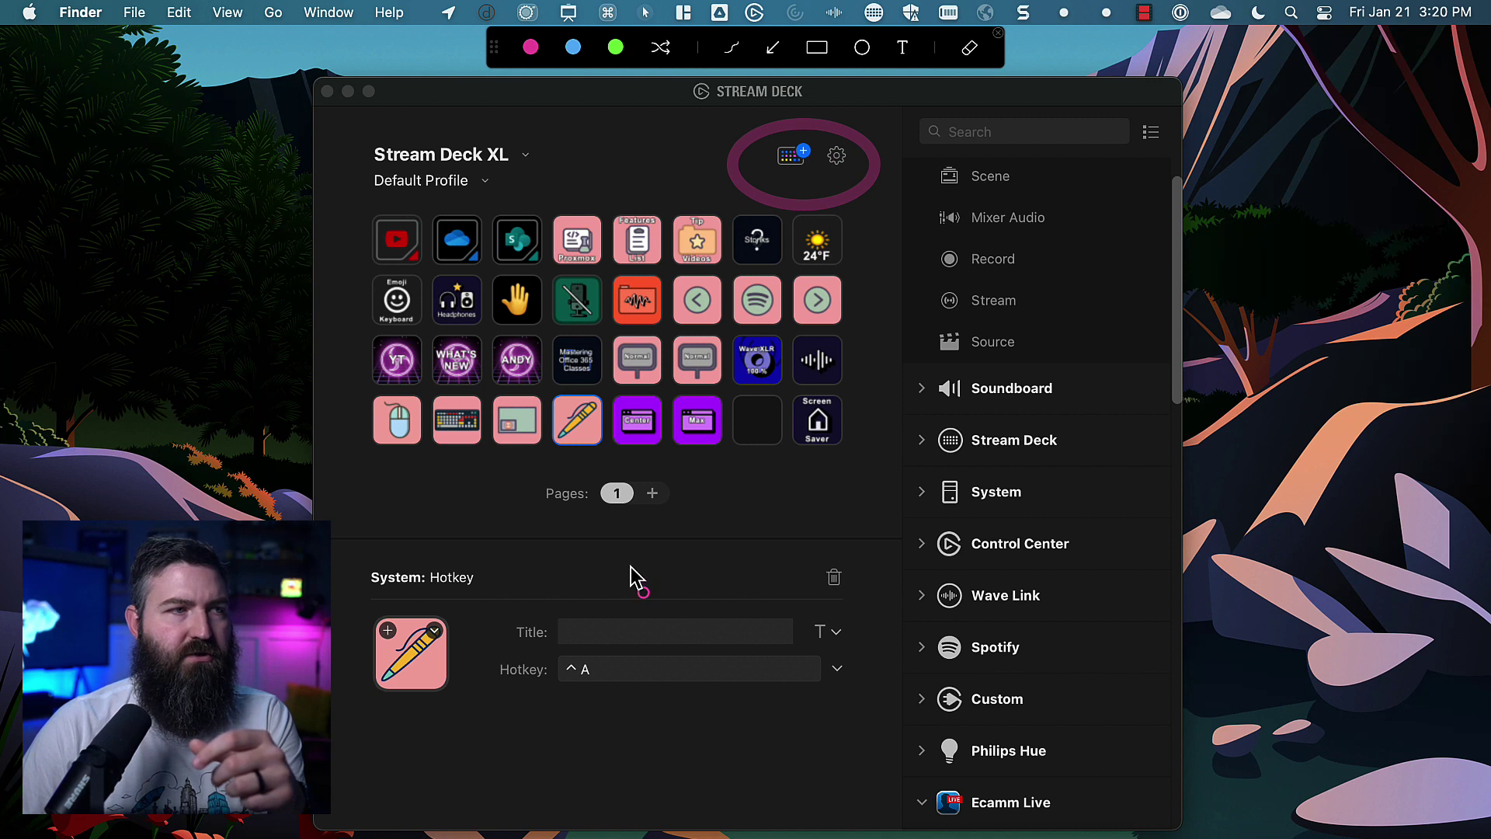
click(907, 50)
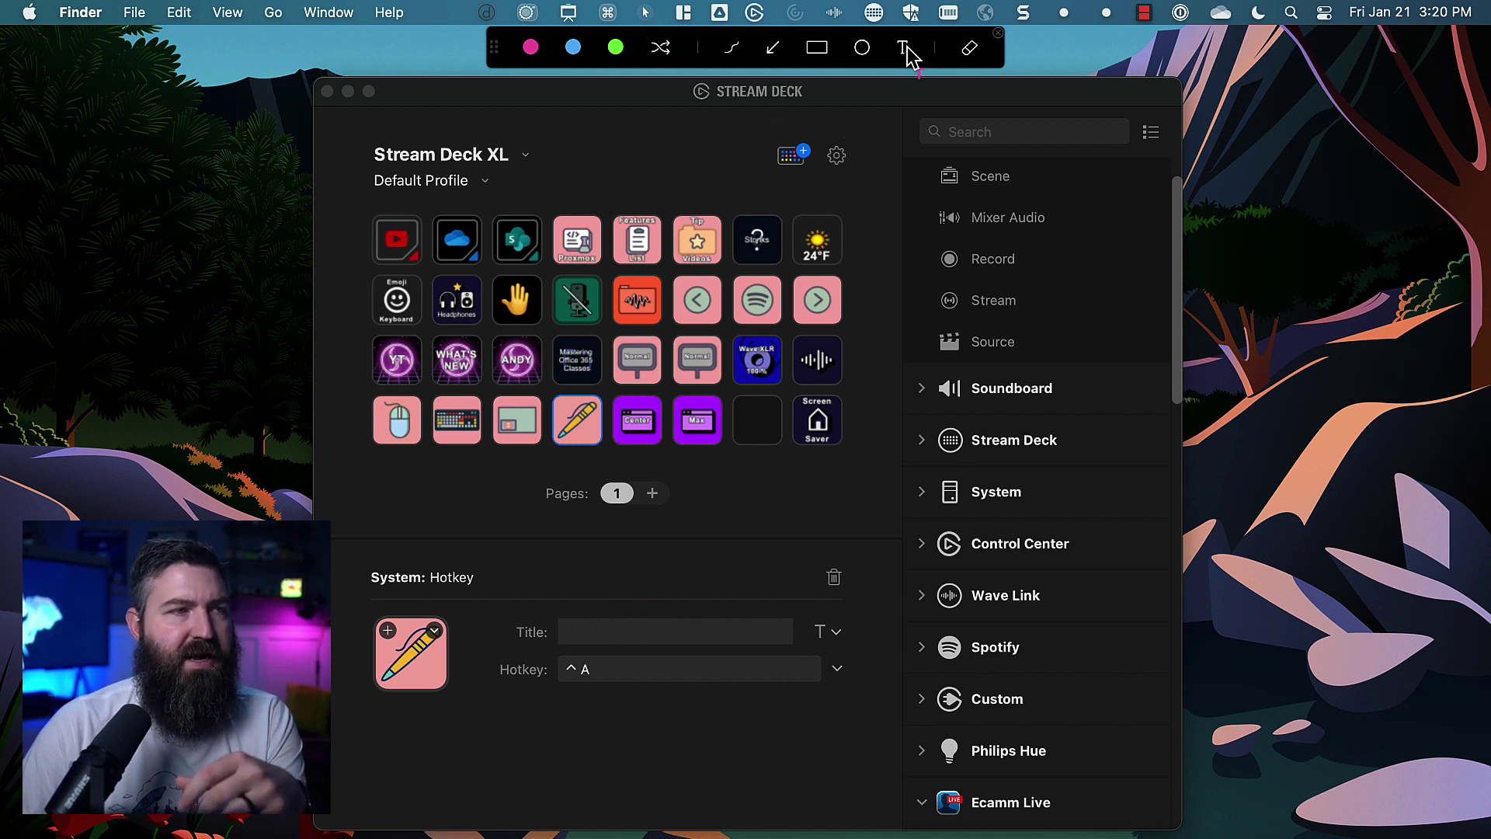
click(650, 174)
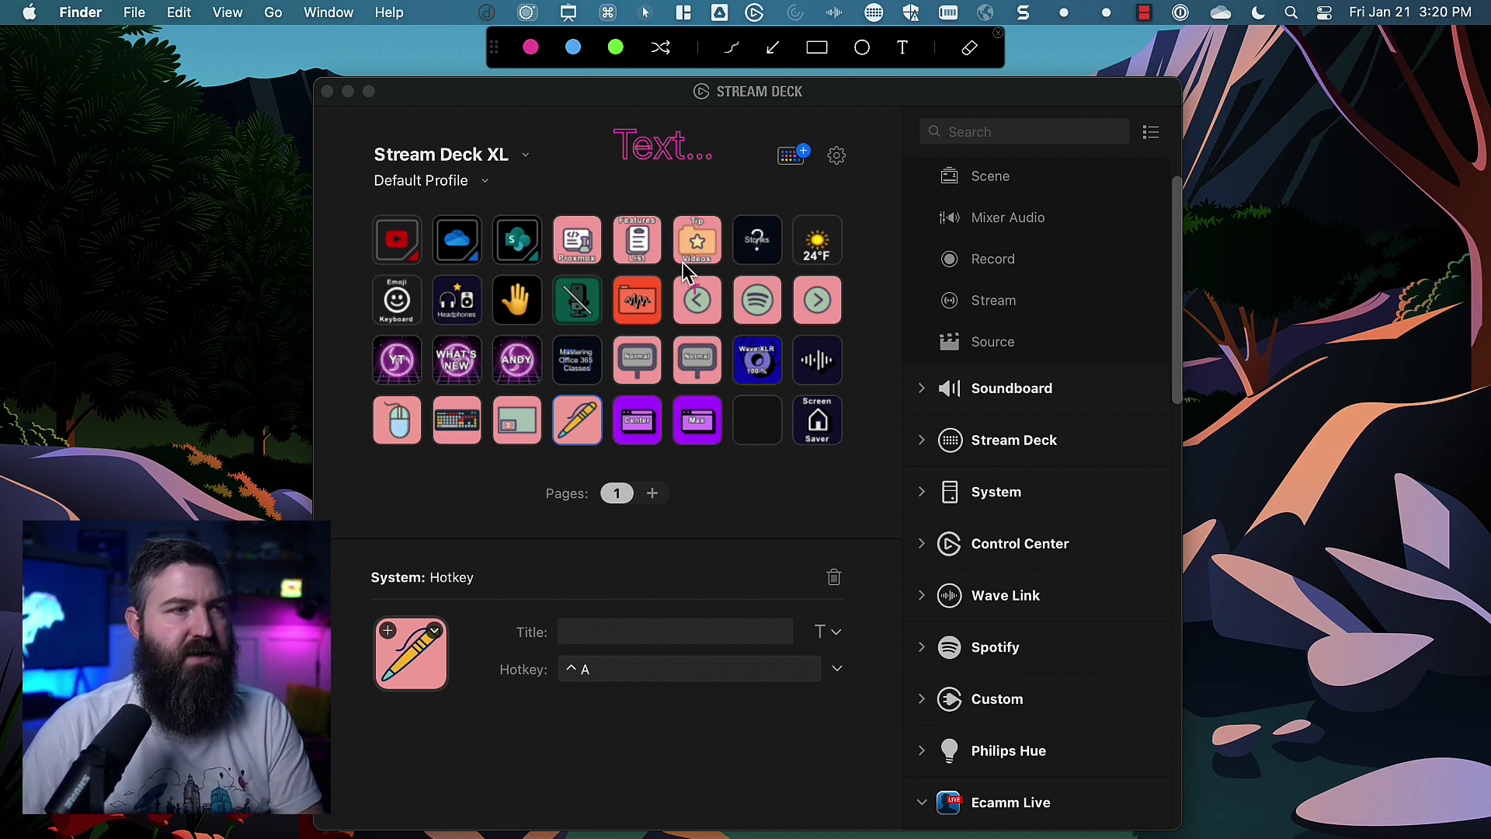
text(here)
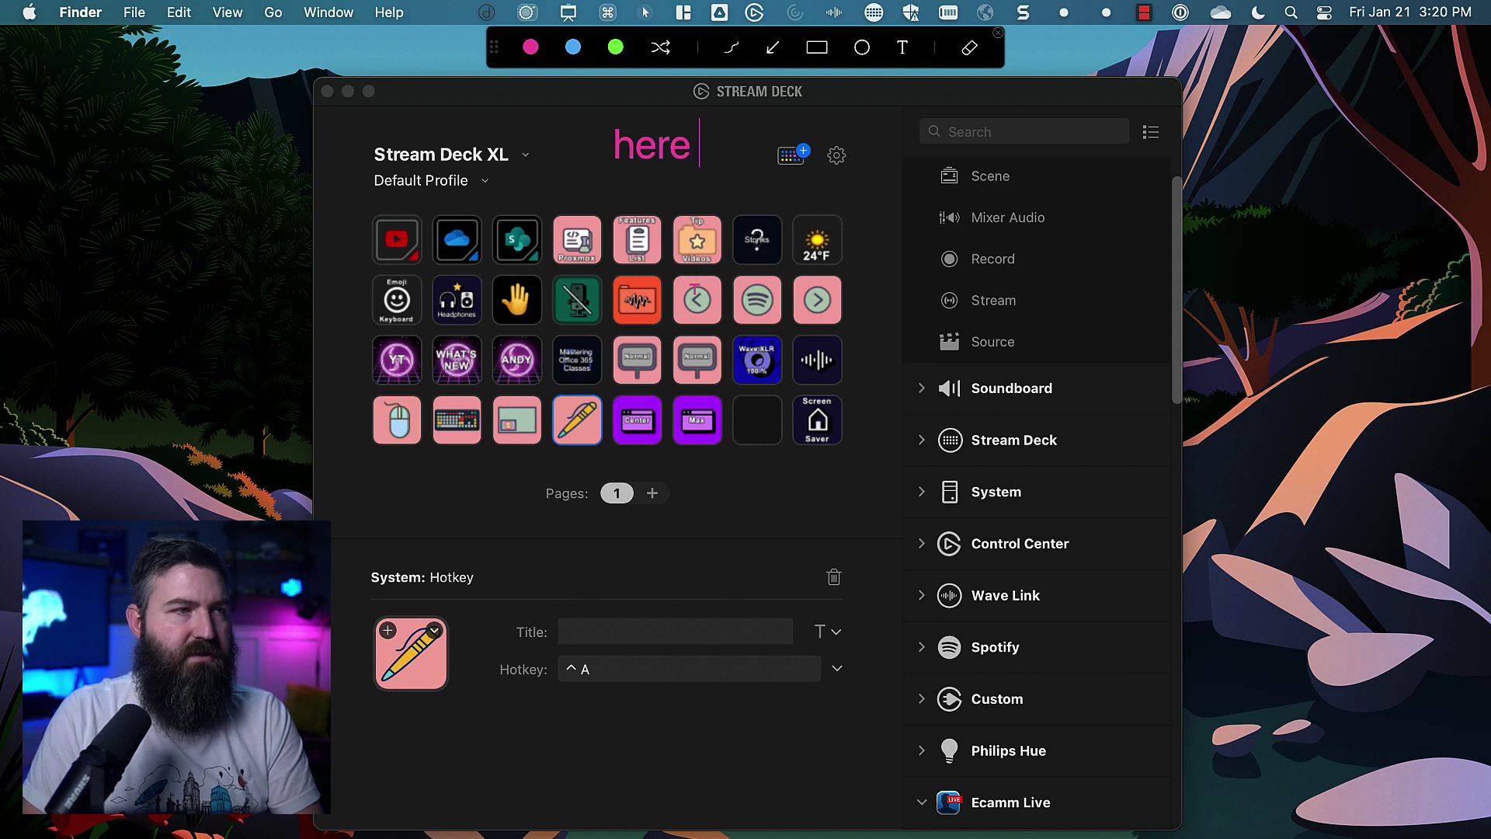
text( is a cool feature)
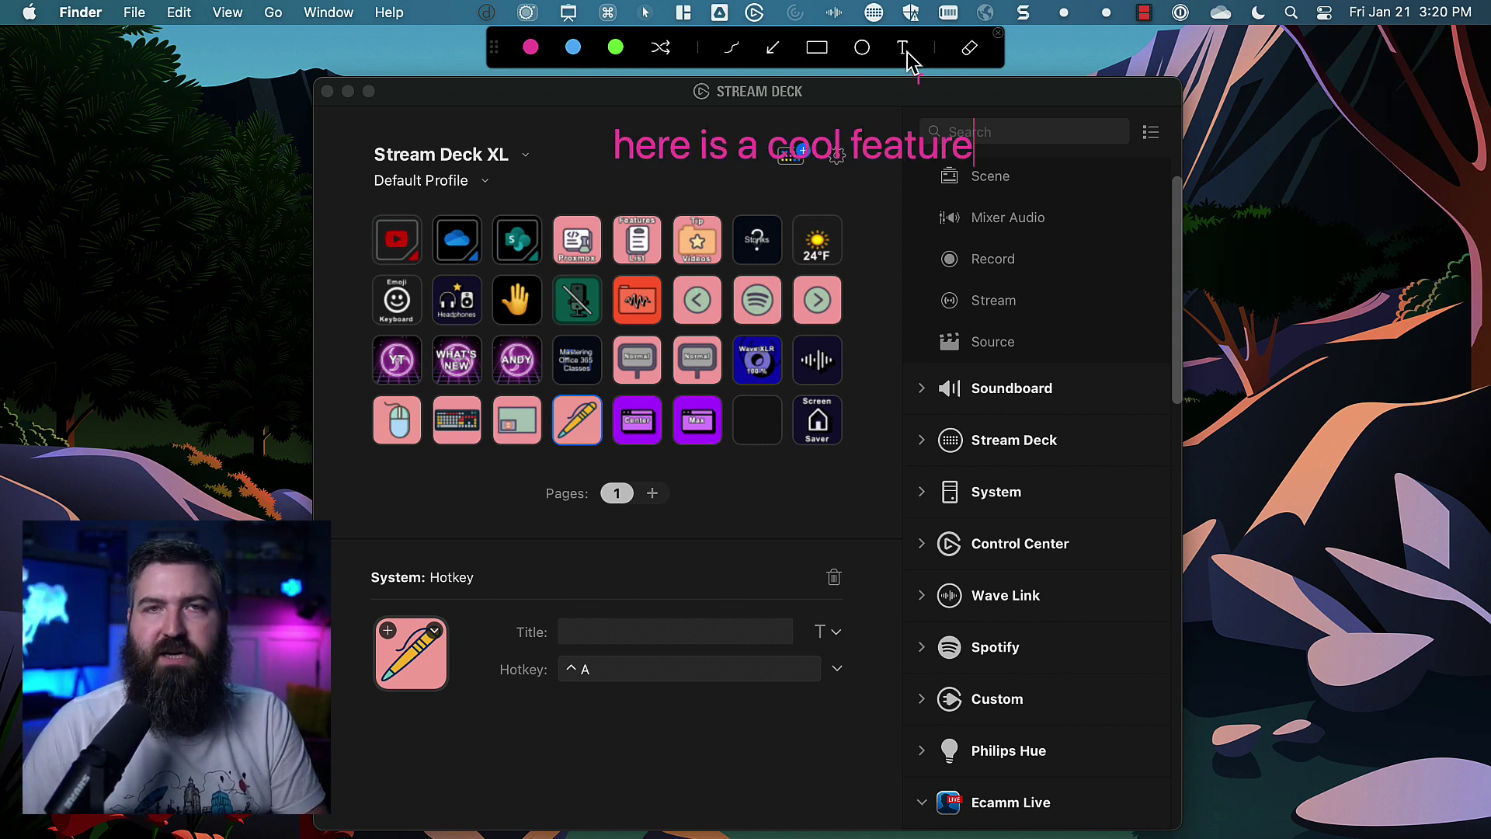
Erase the text annotation and leave the text tool without adding another entry.
click(970, 48)
click(639, 128)
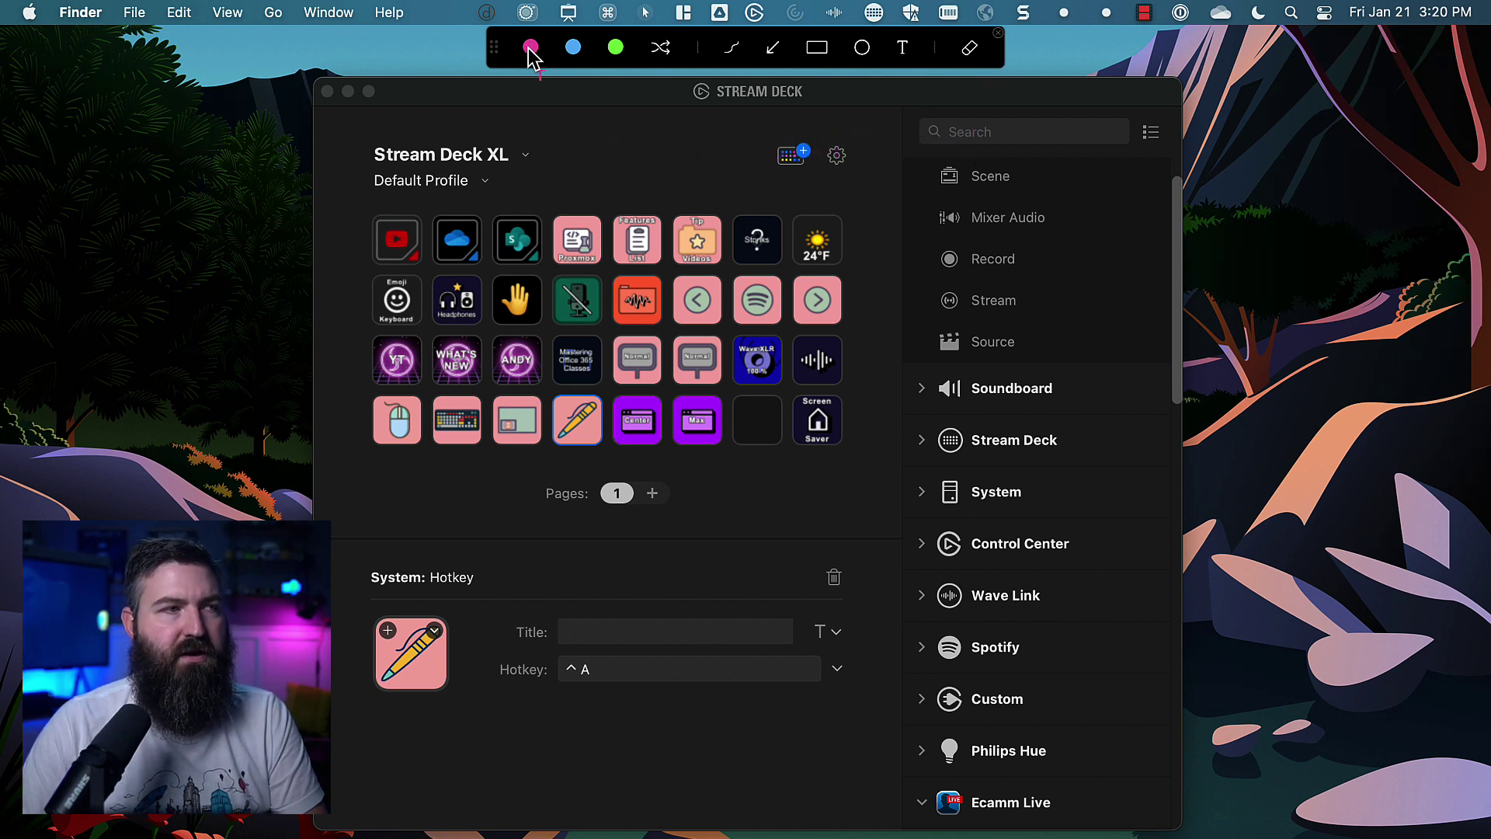
click(655, 162)
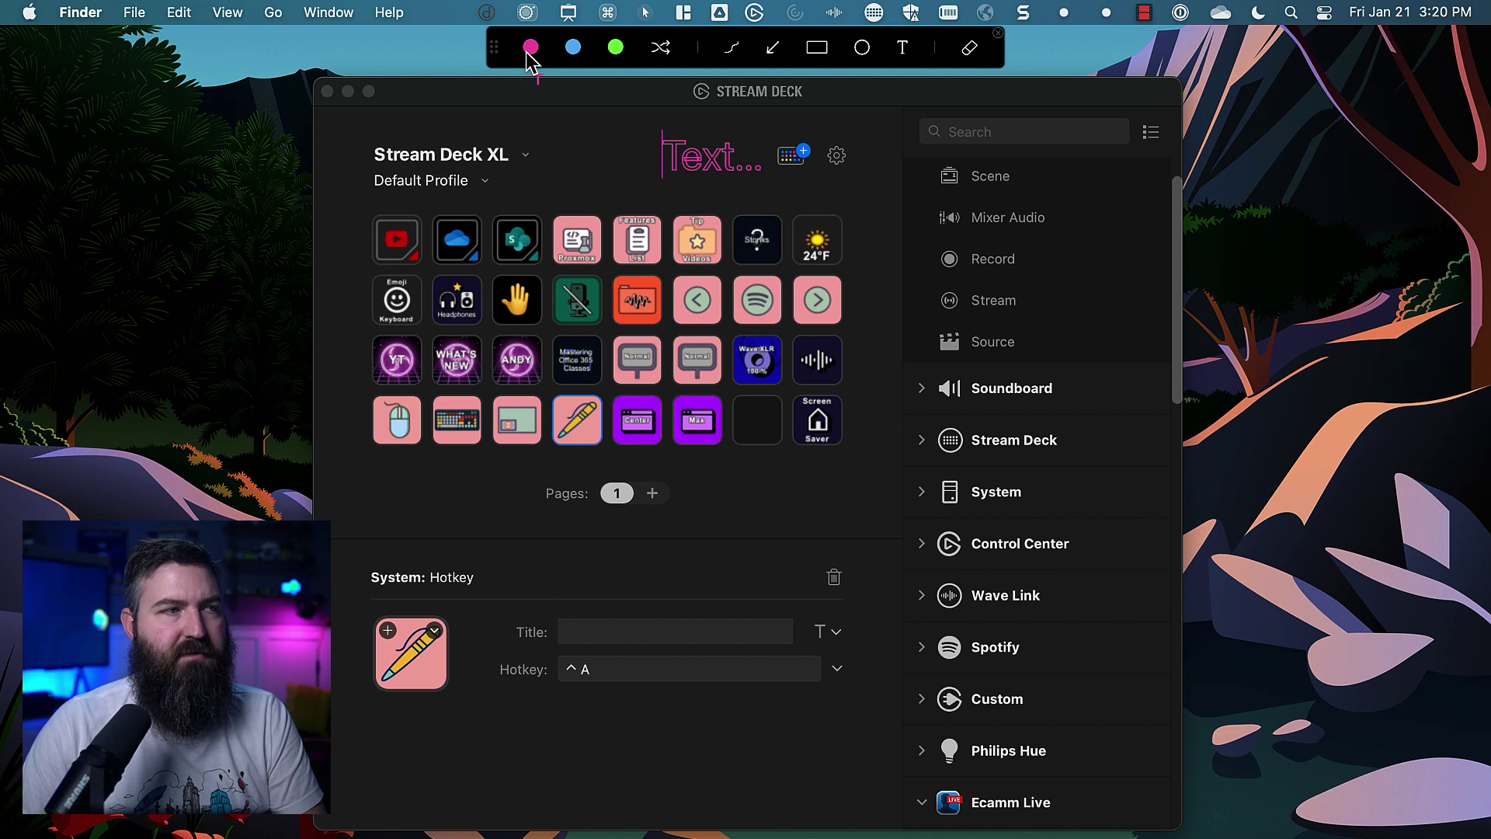
key(Escape)
Draw freehand pink circles around the upper keys and the upper part of the action list in the Stream Deck window.
click(731, 49)
mouse_move(579, 138)
mouse_down()
mouse_move(425, 310)
mouse_move(624, 133)
mouse_up()
mouse_move(897, 241)
mouse_down()
mouse_move(859, 370)
mouse_move(990, 236)
mouse_up()
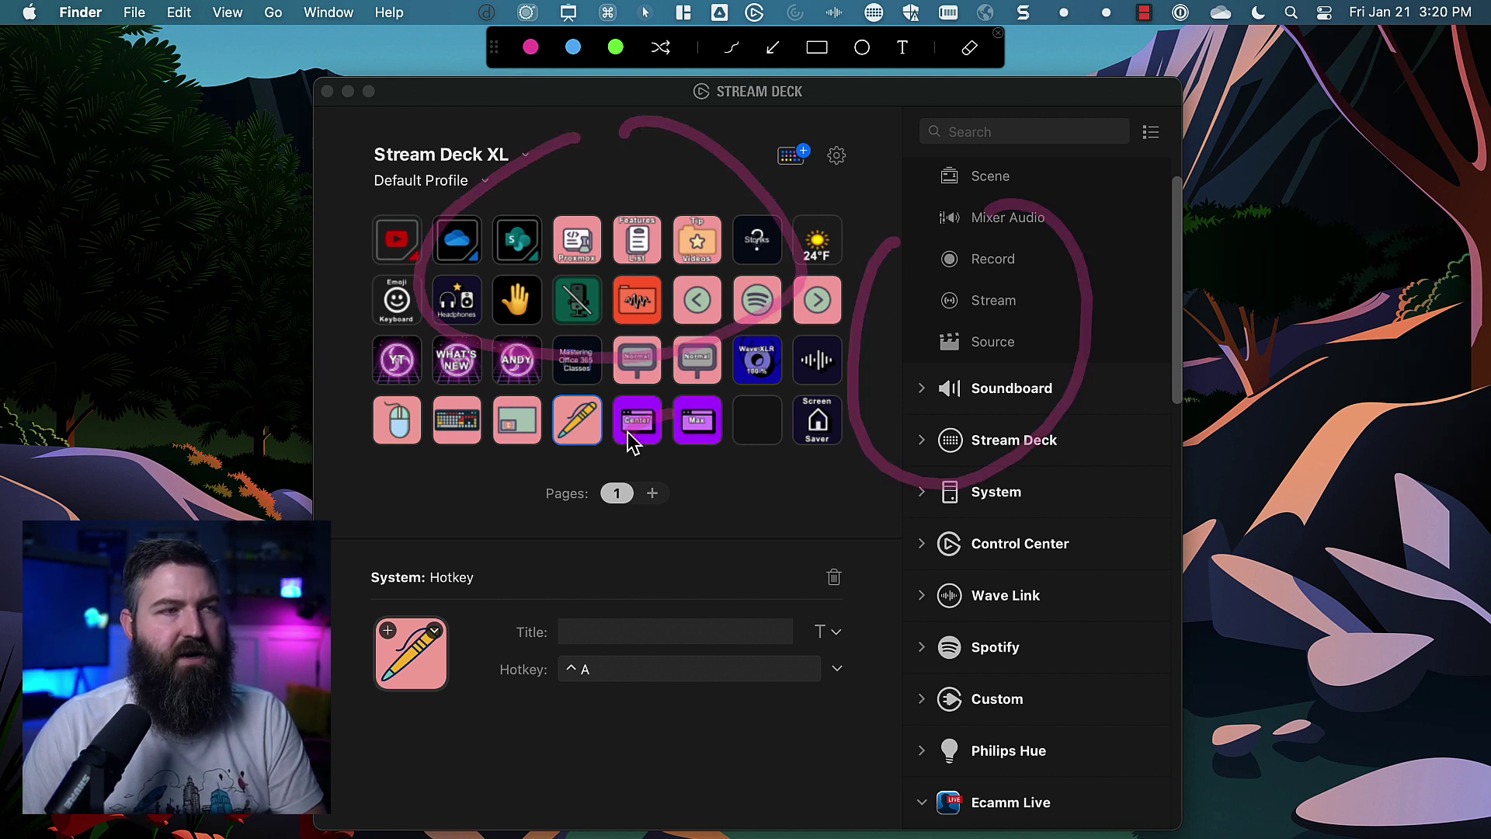
drag(633, 423, 633, 409)
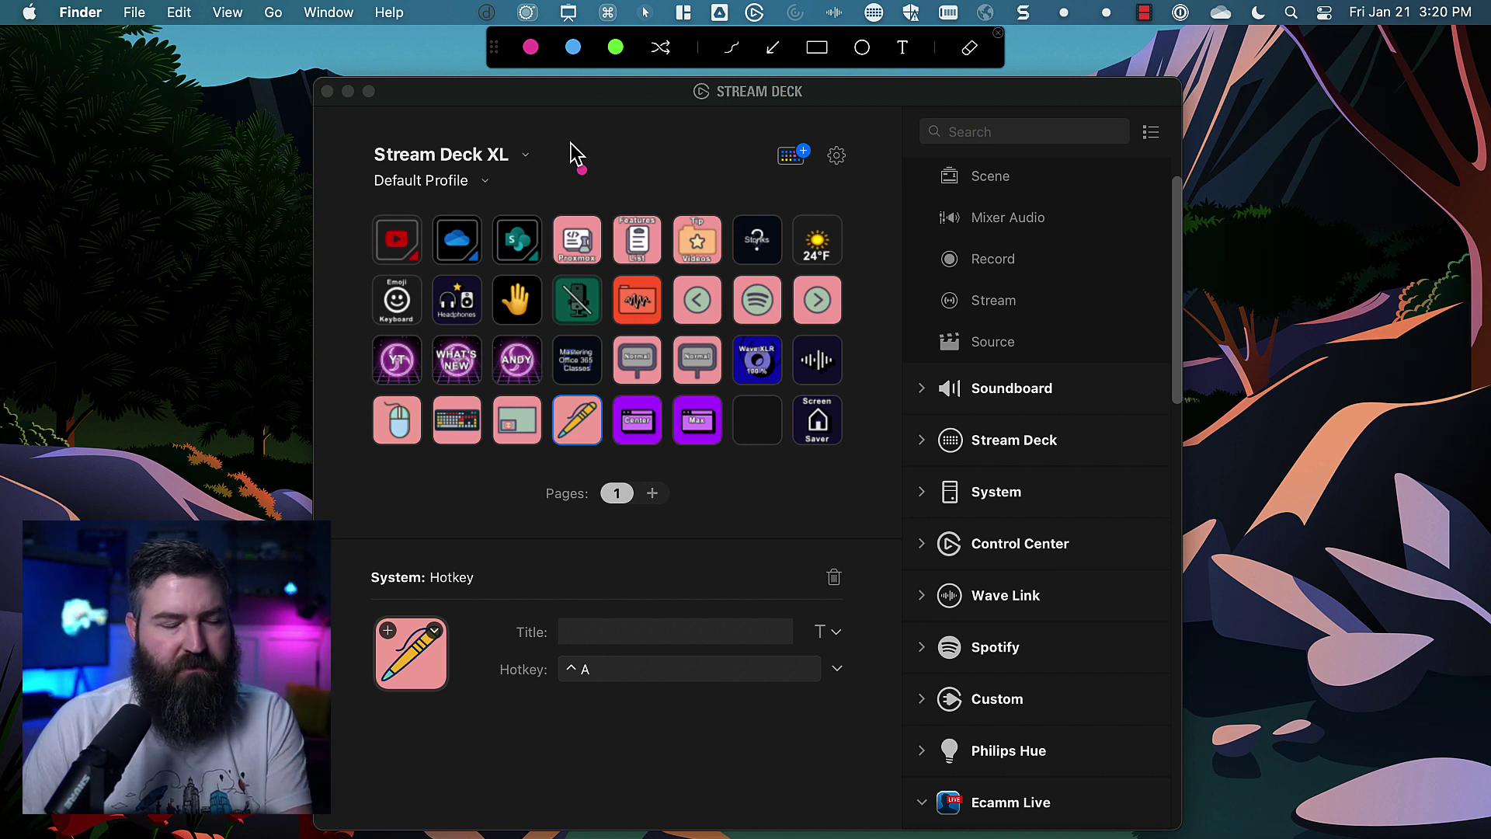
Turn on the dark whiteboard, handwrite "Hello" on it in pink, and turn the whiteboard off again.
key(ctrl+b)
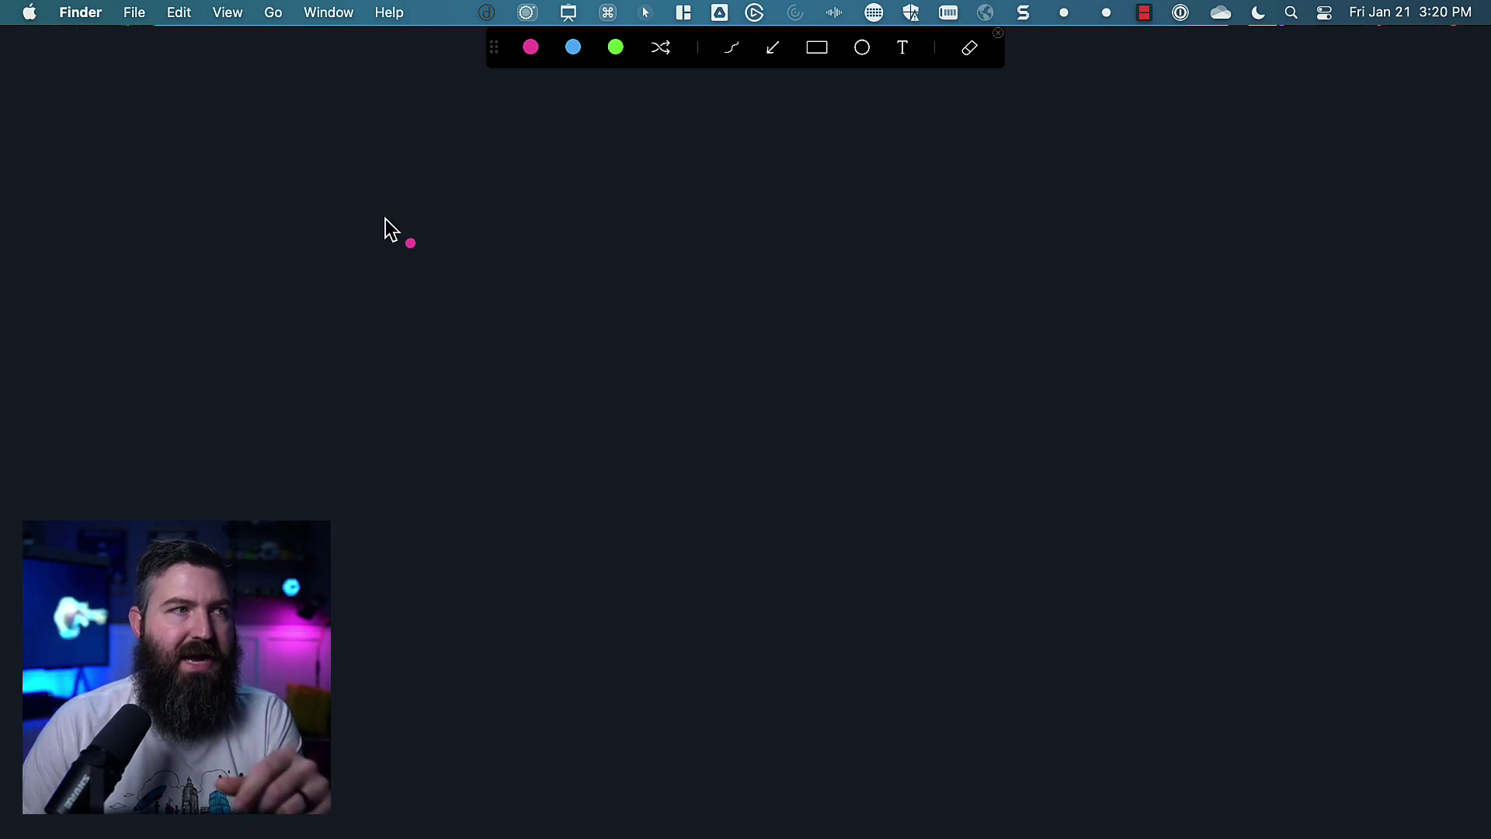
drag(267, 177, 243, 357)
drag(340, 164, 326, 325)
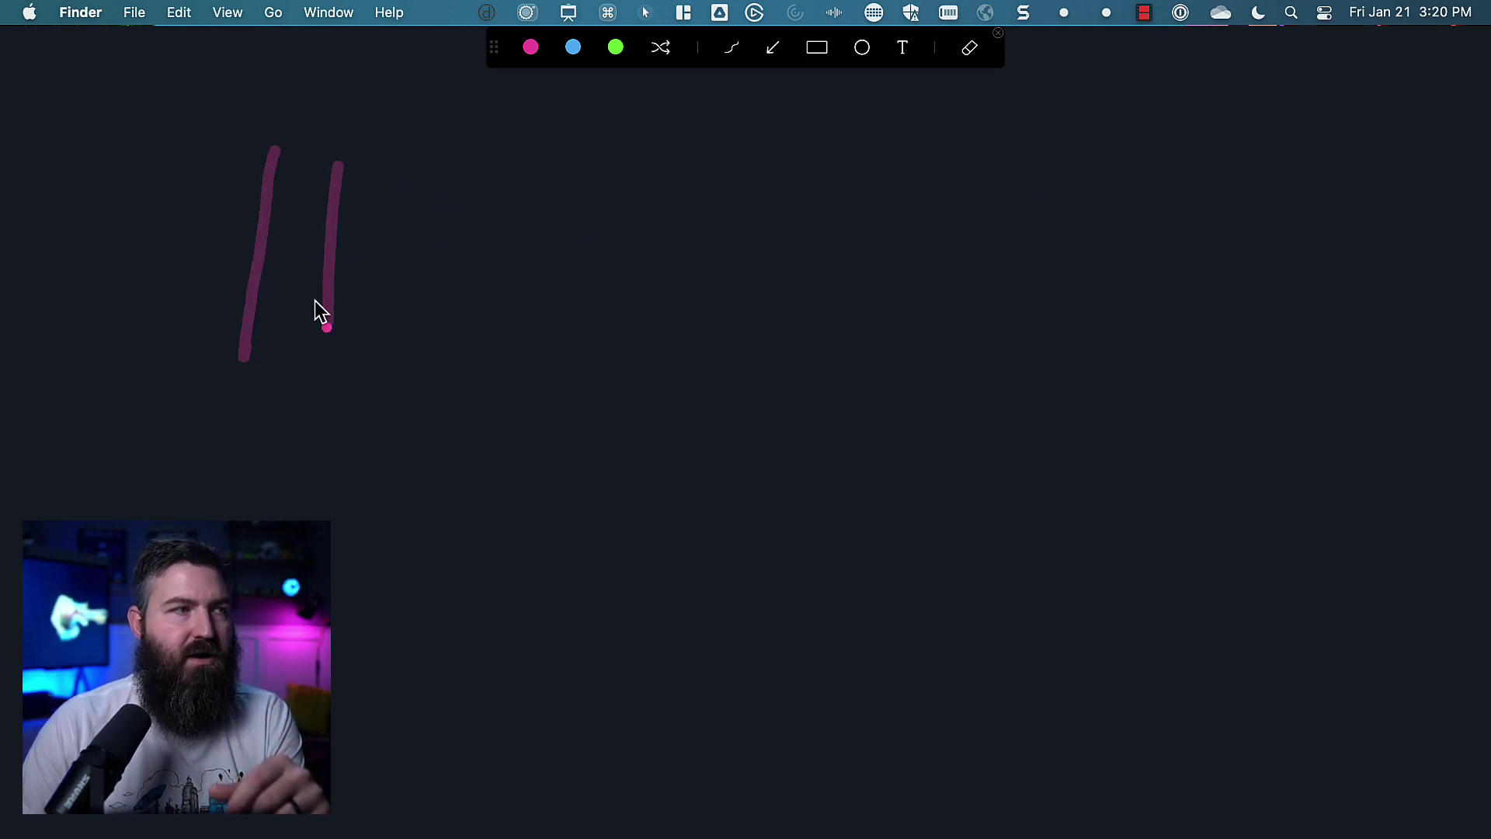
mouse_move(259, 265)
mouse_down()
mouse_move(376, 253)
mouse_move(464, 307)
mouse_up()
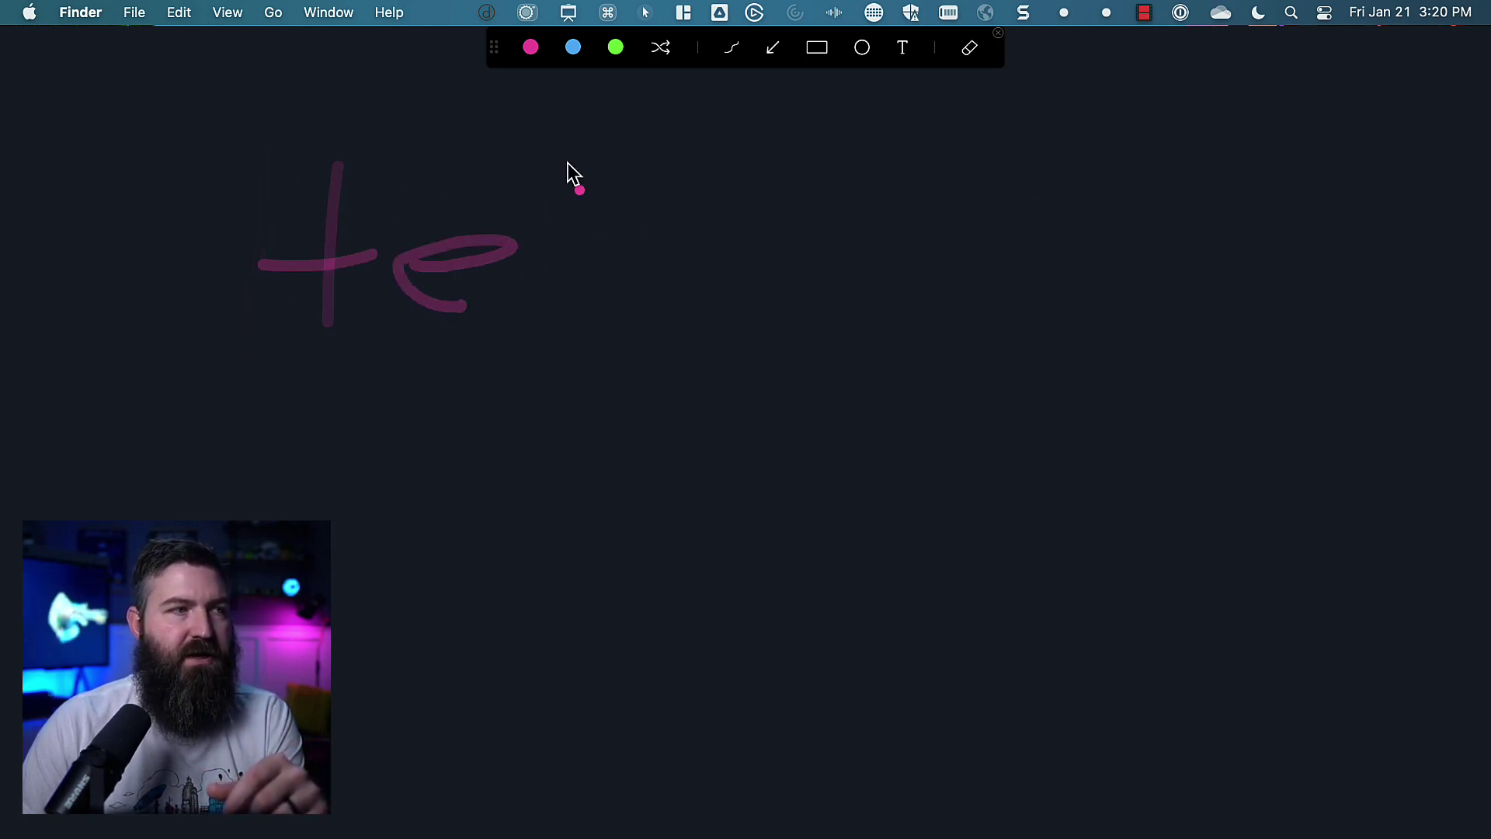
drag(571, 163, 558, 312)
drag(629, 161, 619, 270)
mouse_move(722, 220)
mouse_down()
mouse_move(703, 309)
mouse_move(681, 224)
mouse_up()
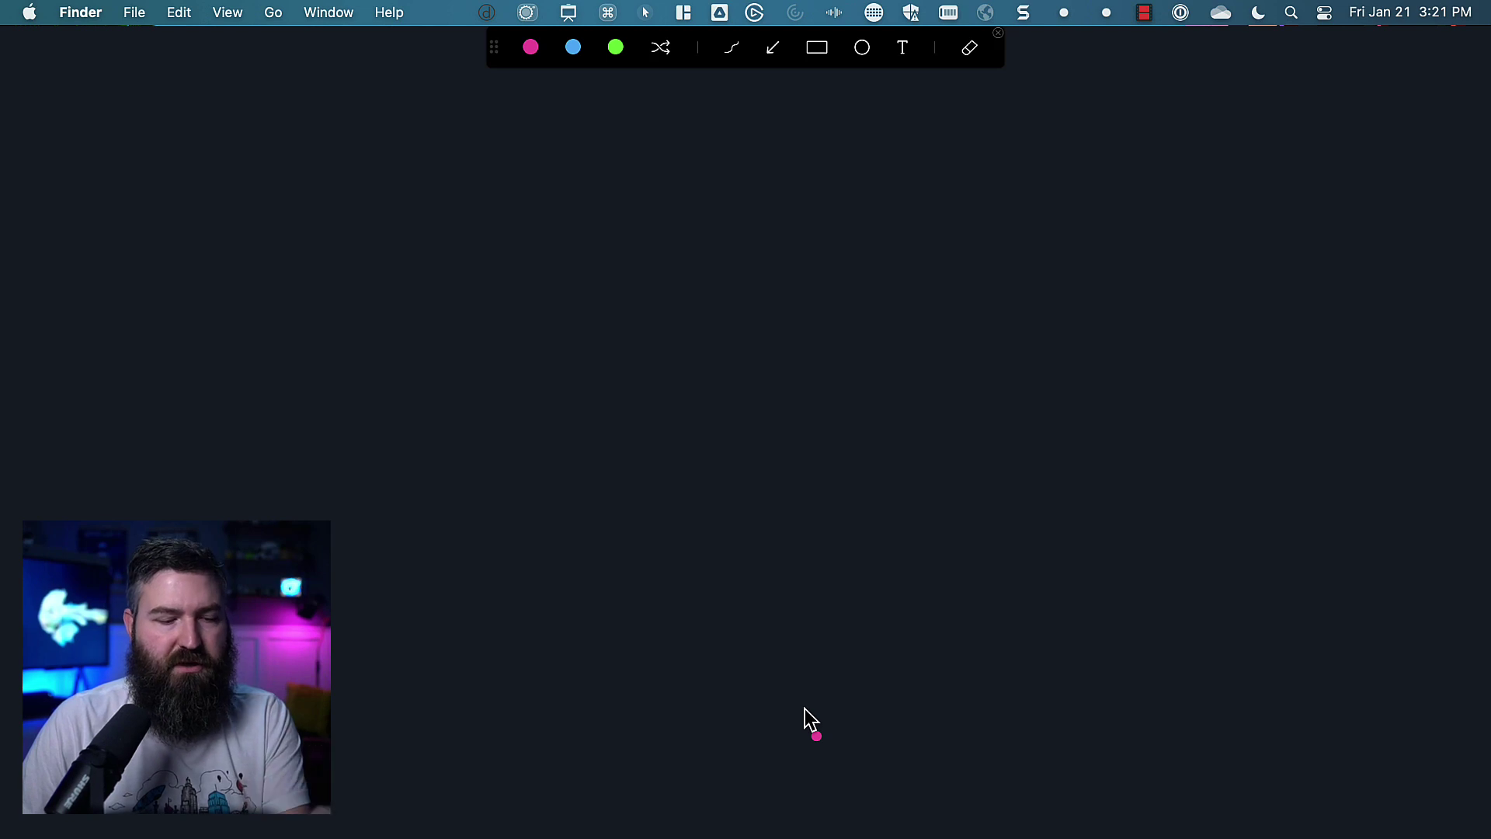
key(w)
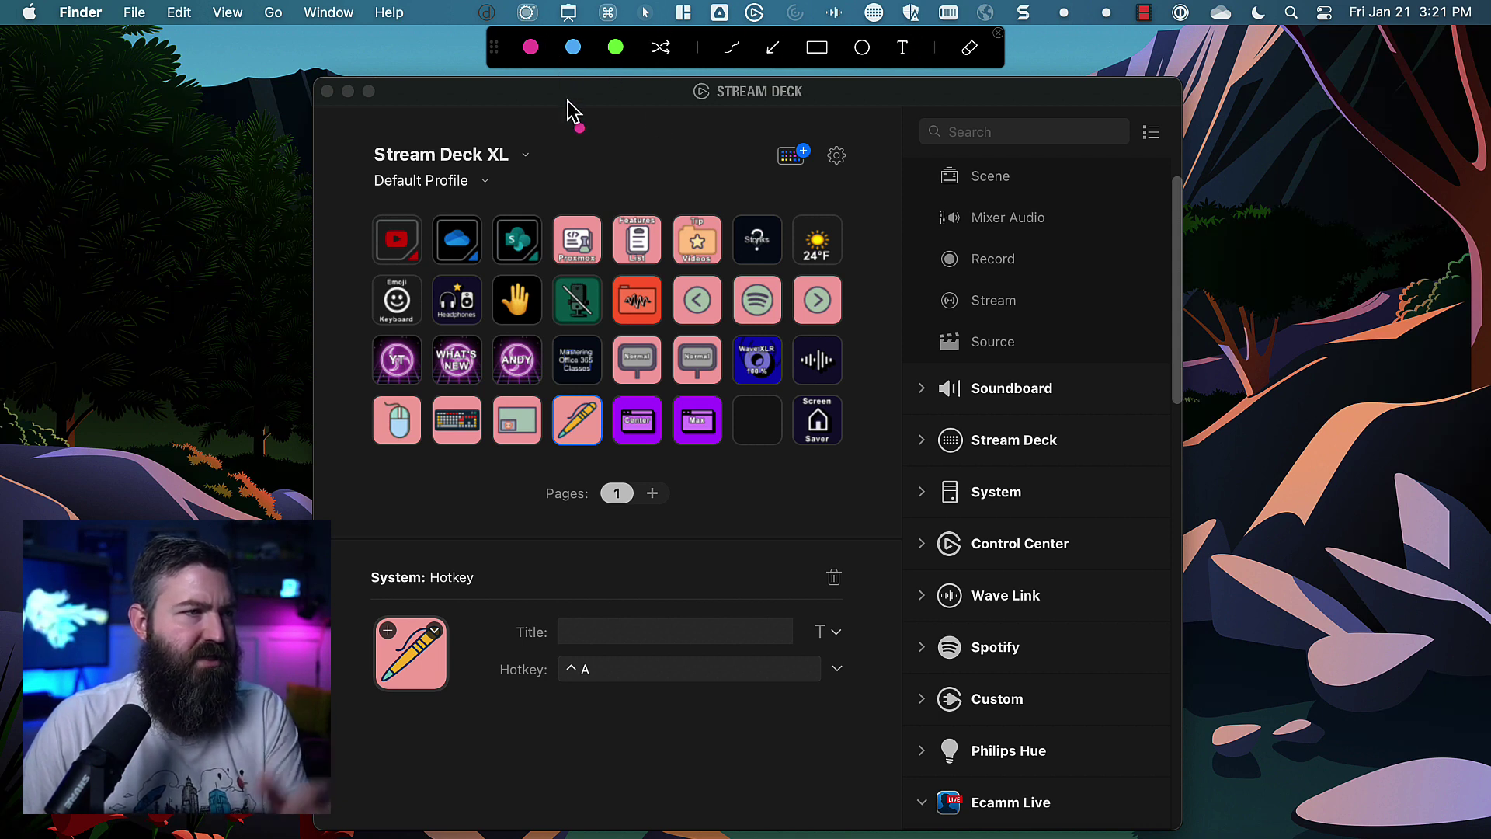
Draw a pink freehand line across the top of the Stream Deck window and stop annotating the screen.
click(569, 13)
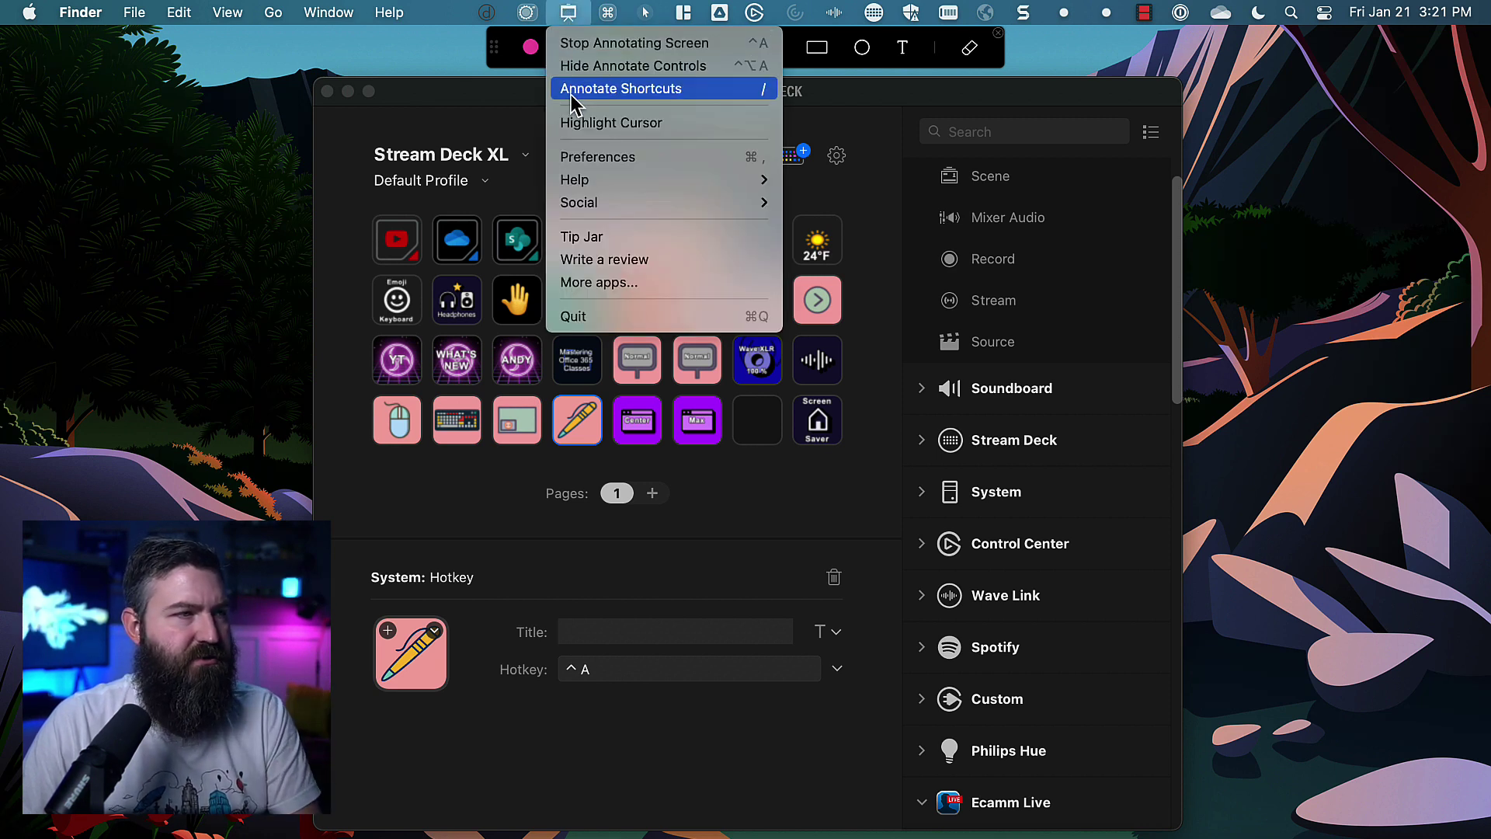
key(Escape)
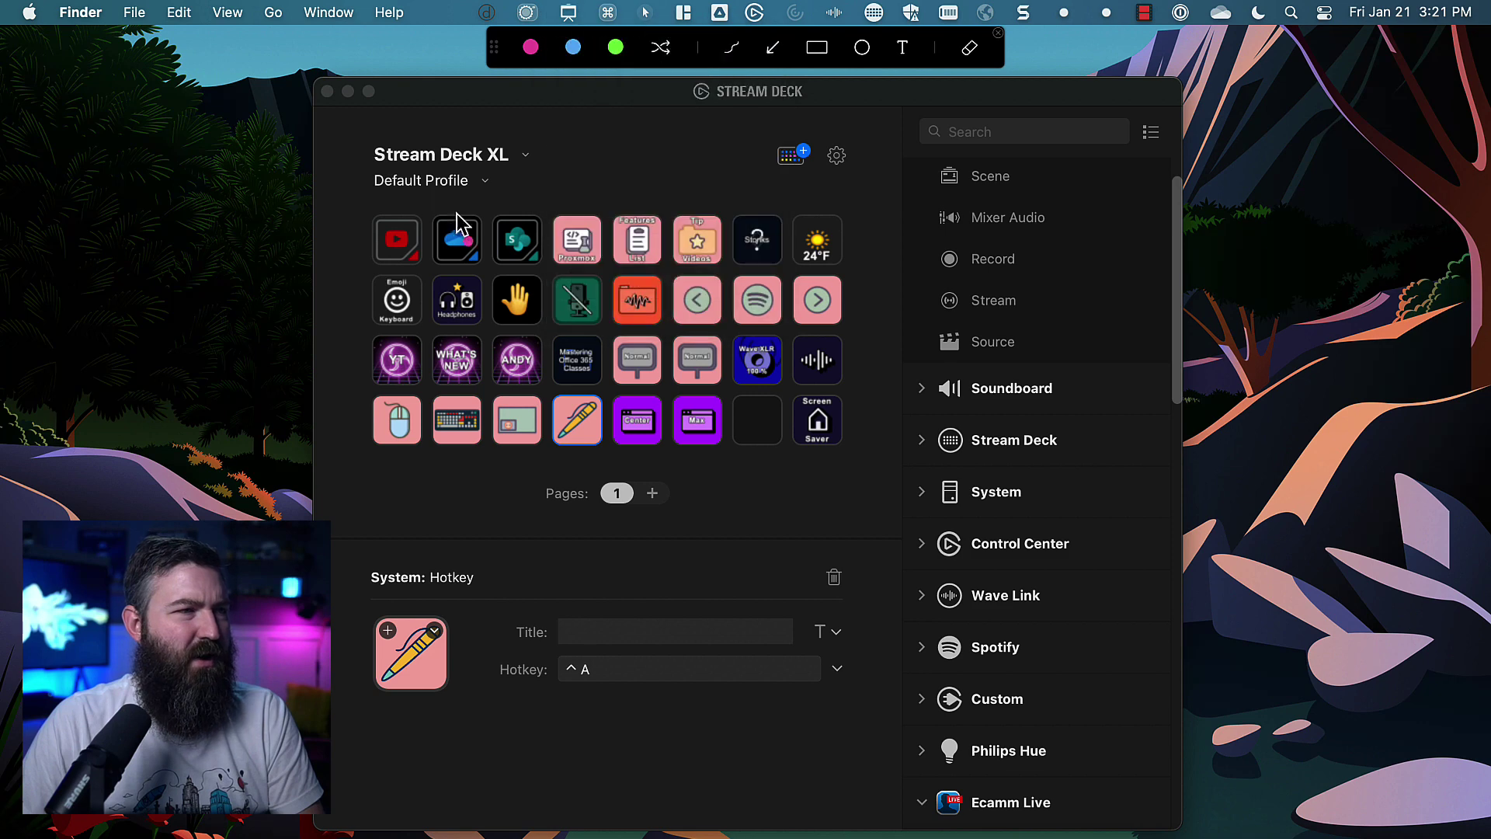
drag(460, 92, 1476, 145)
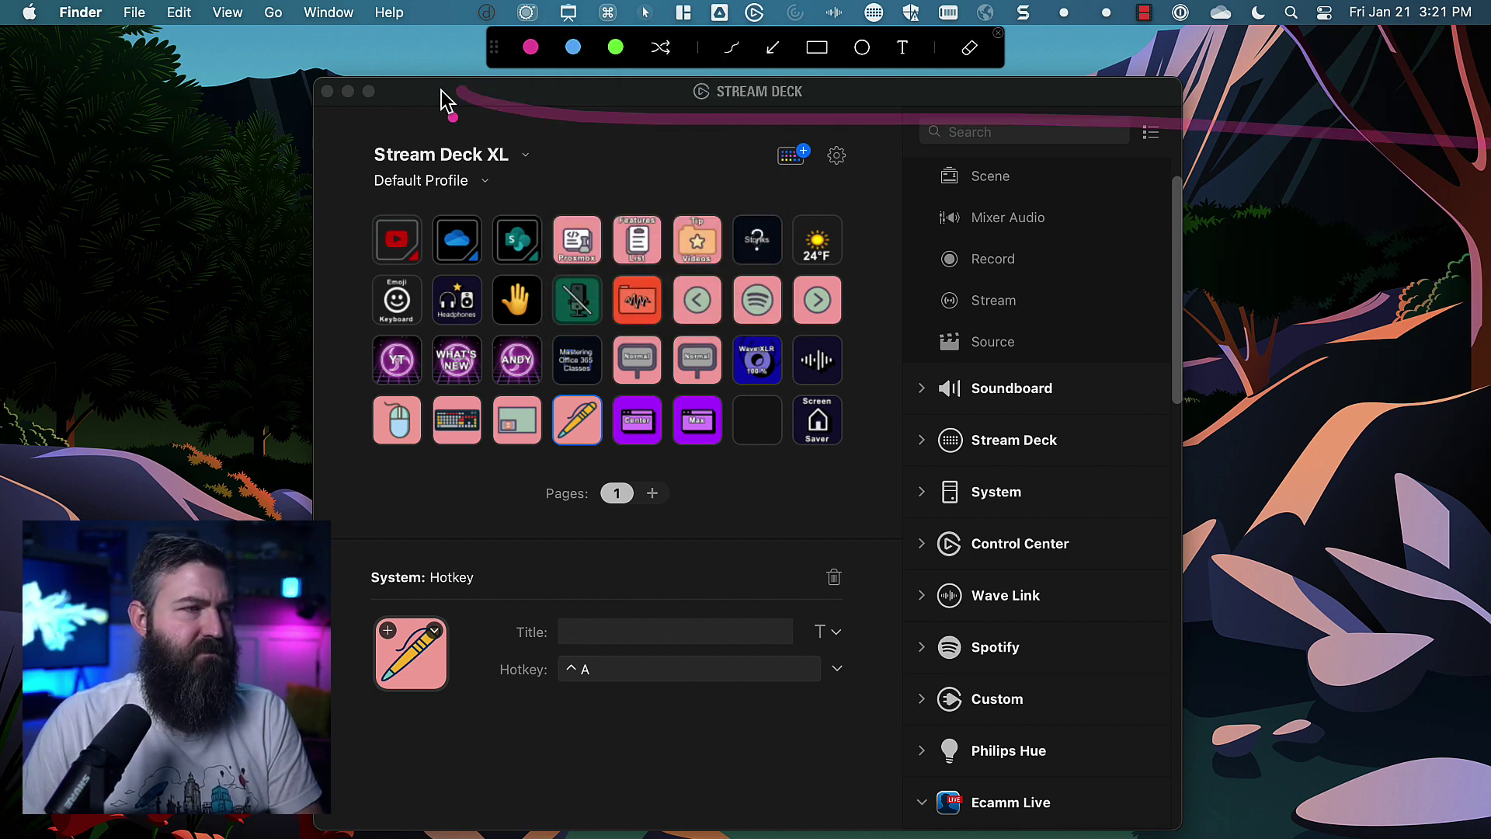
key(ctrl+a)
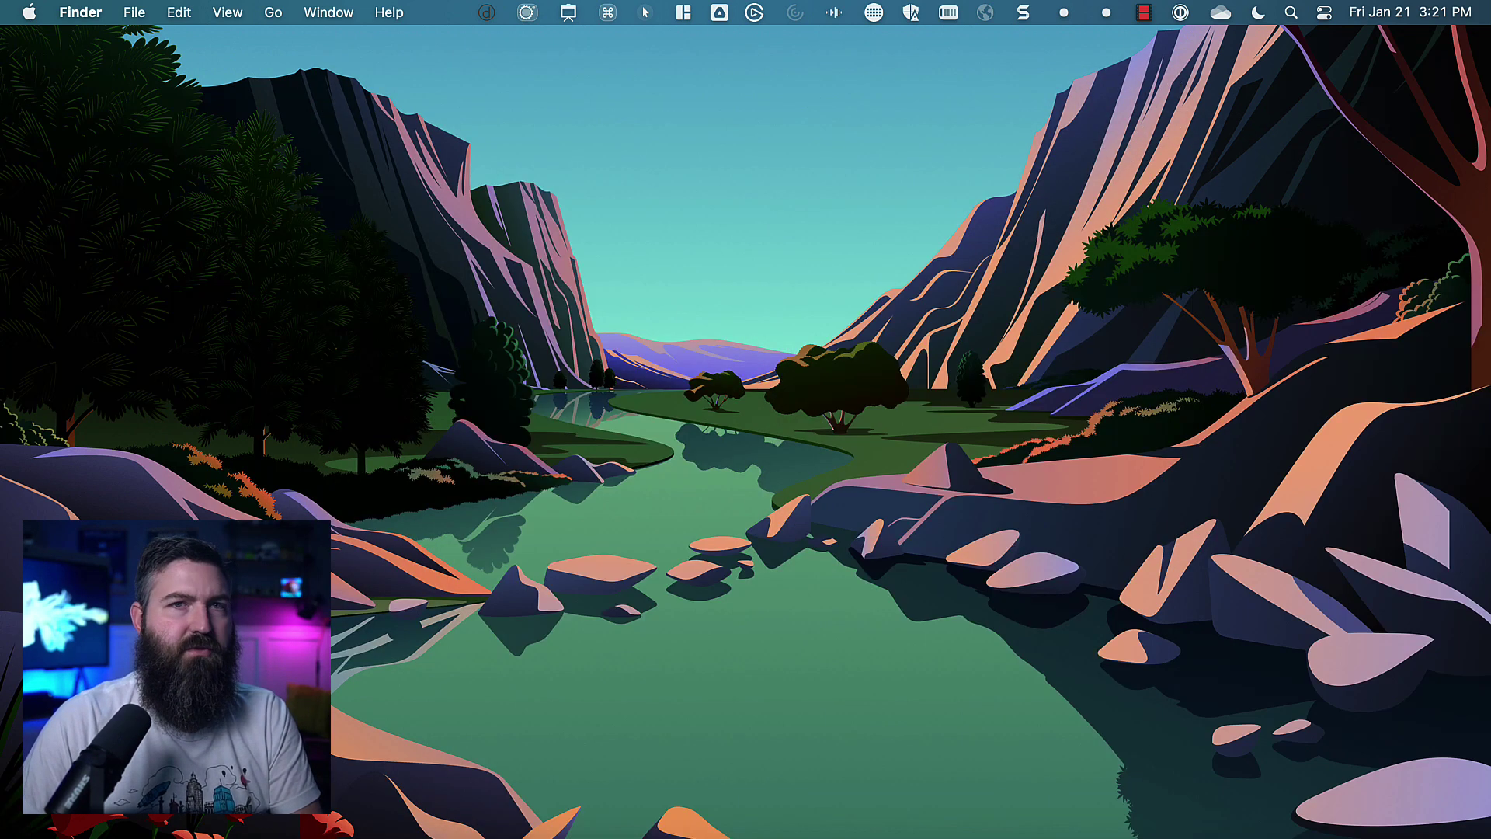
Bring up Presentify's General preferences and toggle the annotation toolbar on and off over them.
drag(841, 492, 720, 135)
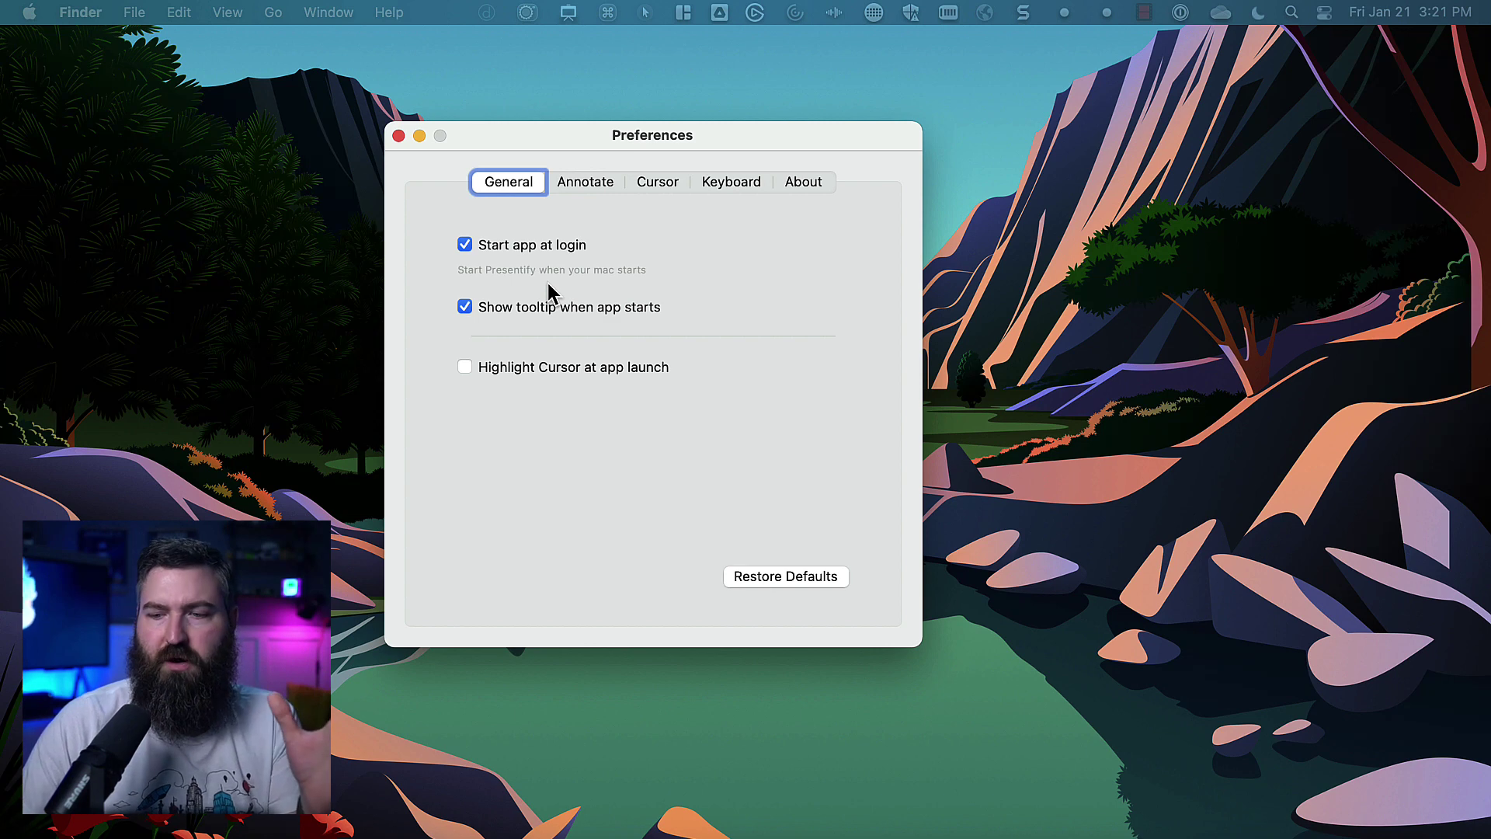
key(super+alt+a)
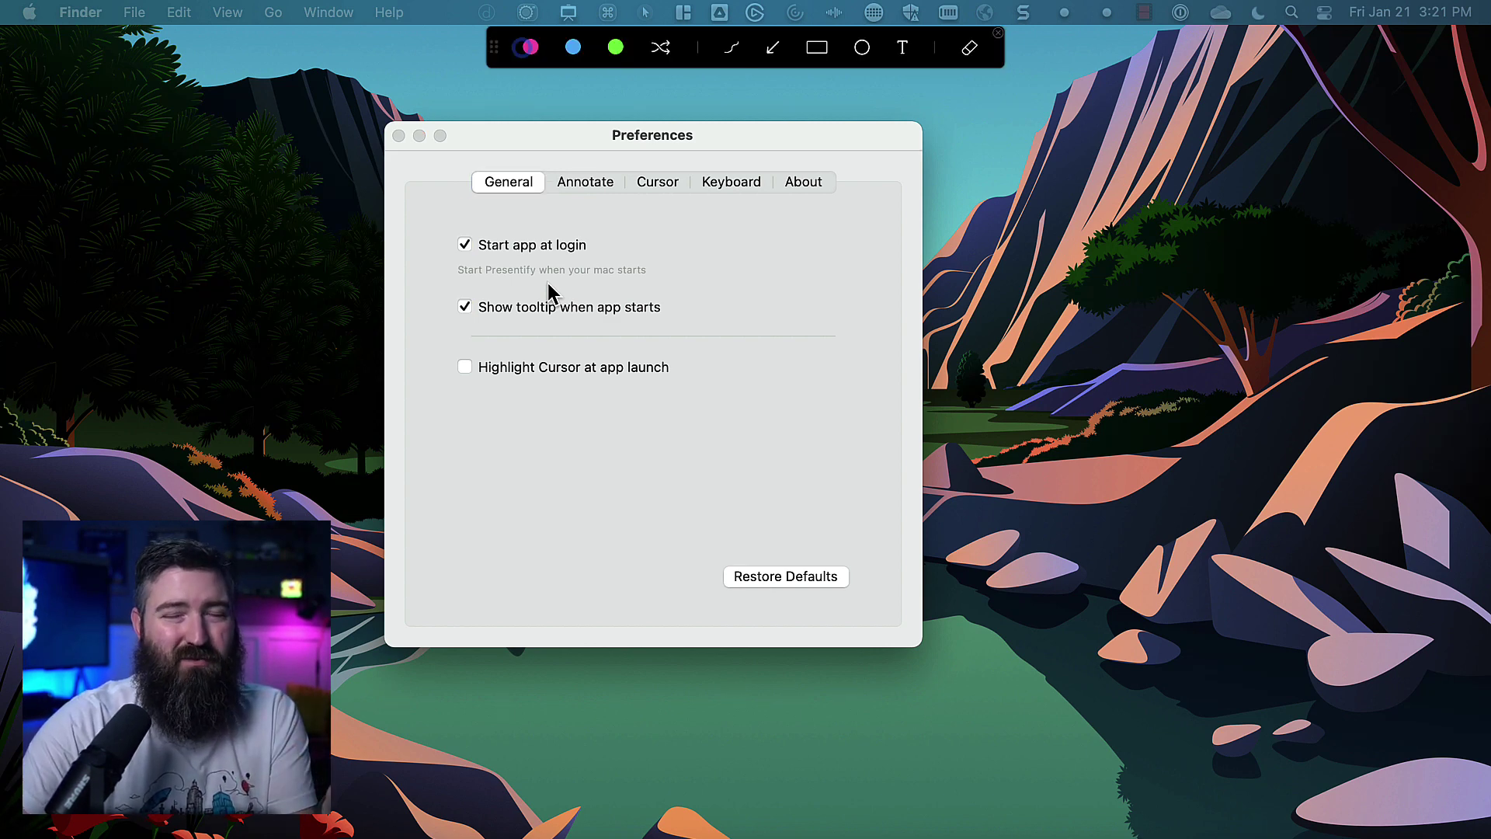
key(super+alt+a)
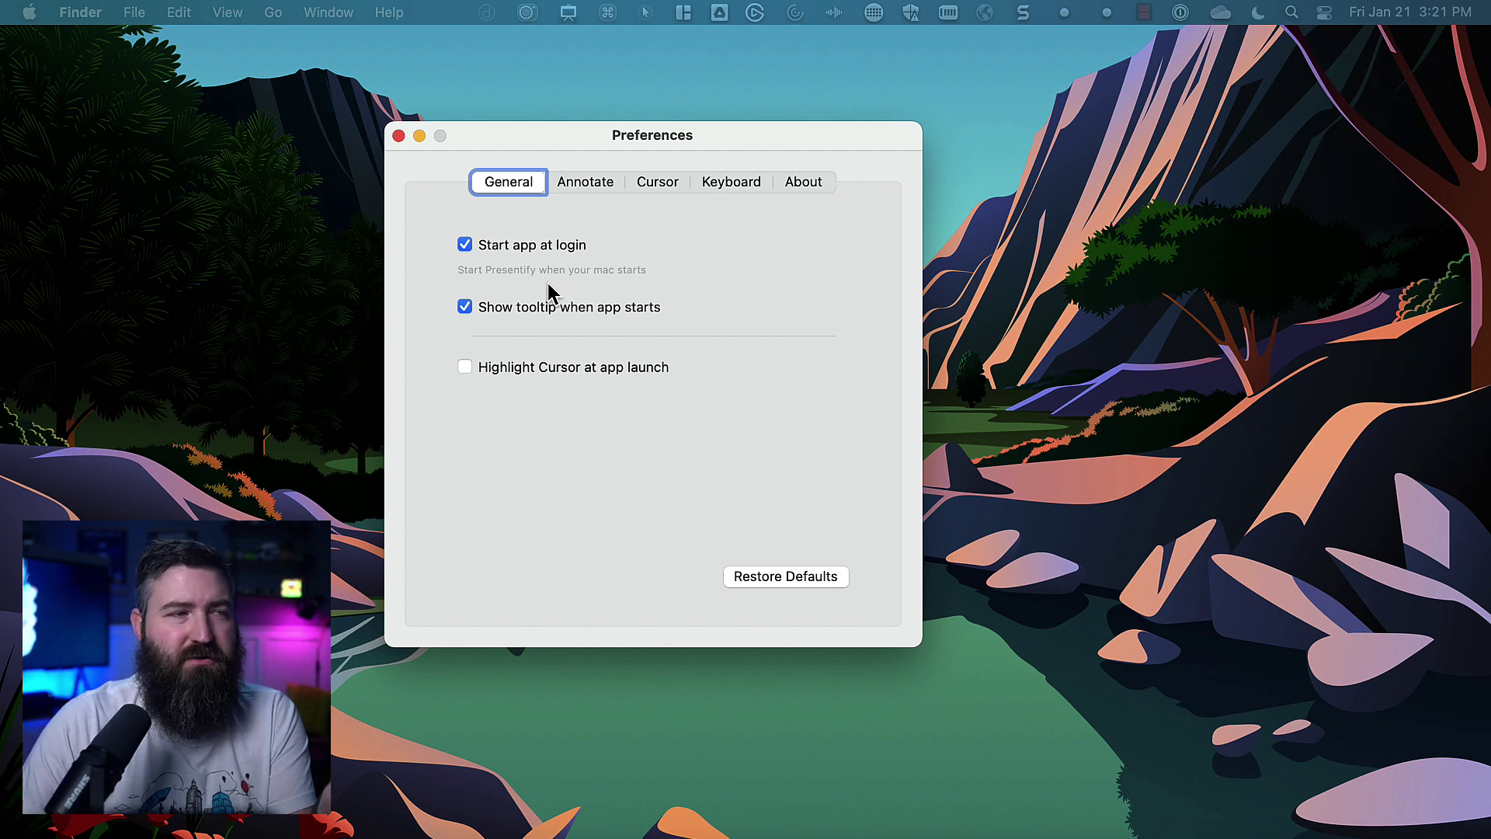
Examine Presentify's Annotate, Cursor and Keyboard preferences, trying annotation mode over the Annotate settings.
click(605, 188)
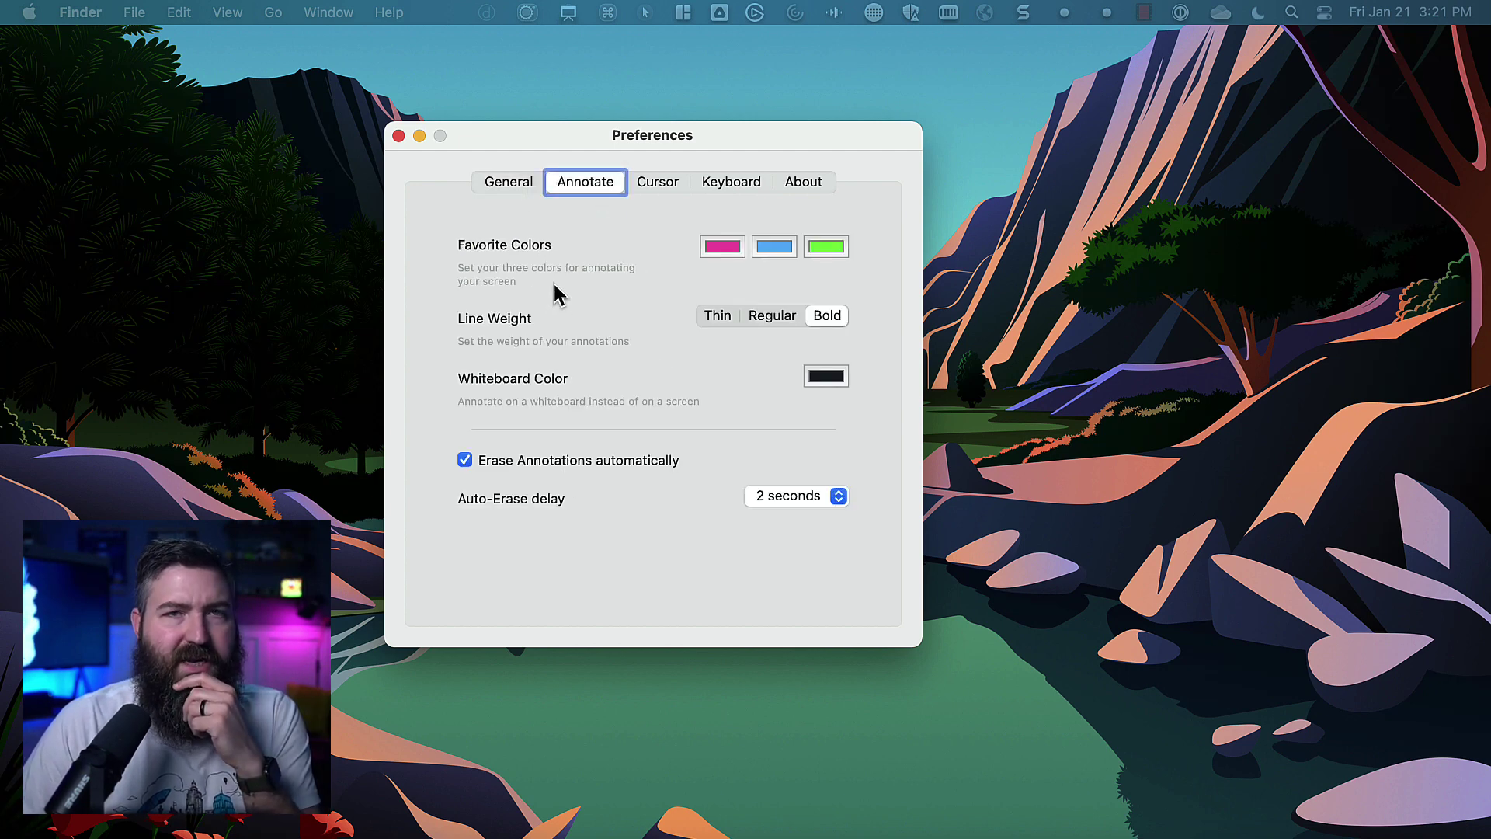
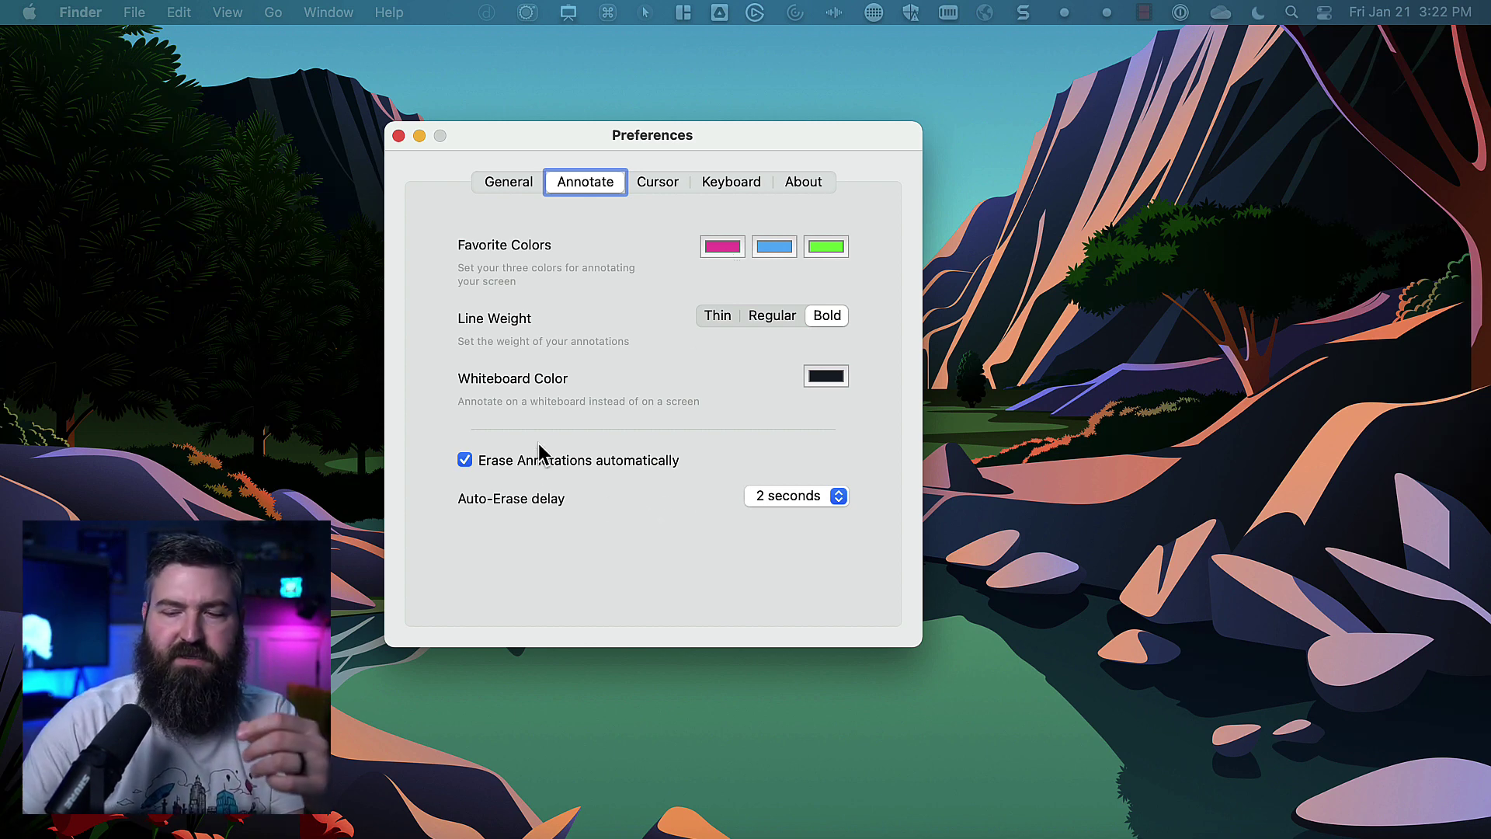
key(super+shift+a)
mouse_move(506, 123)
mouse_down()
mouse_move(336, 160)
mouse_move(439, 101)
mouse_up()
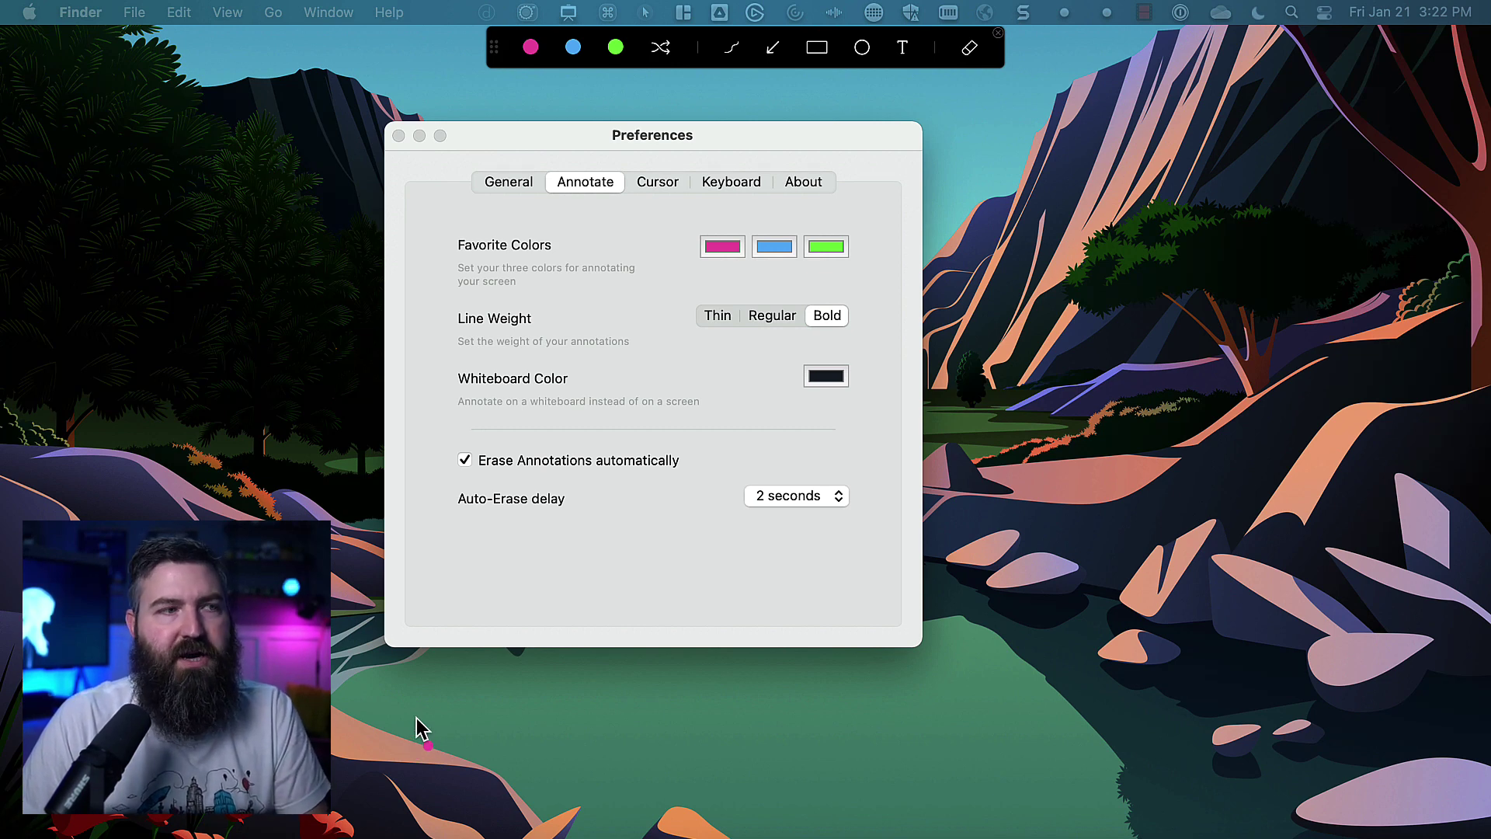
click(714, 122)
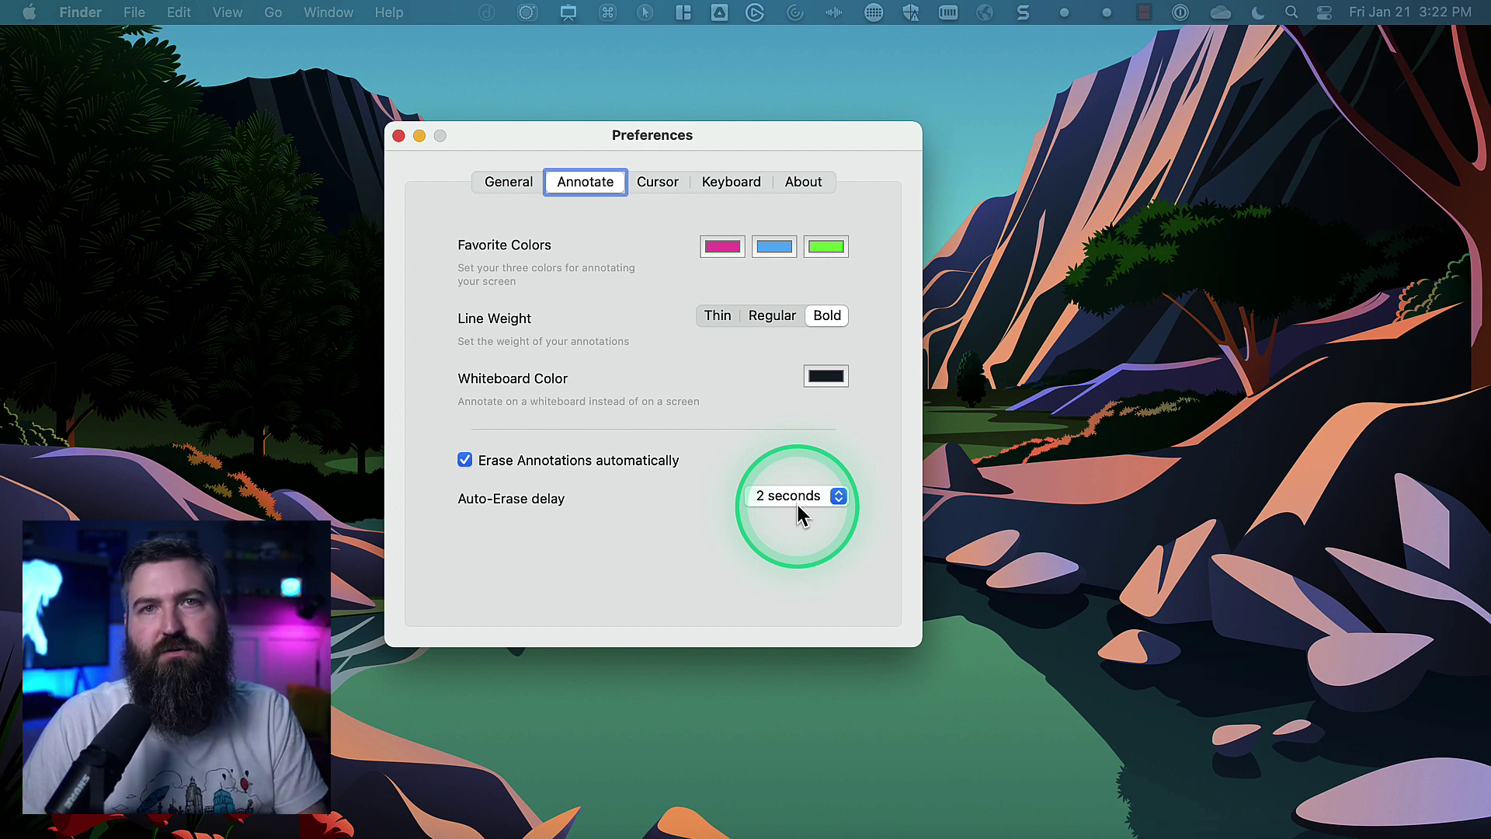
click(654, 195)
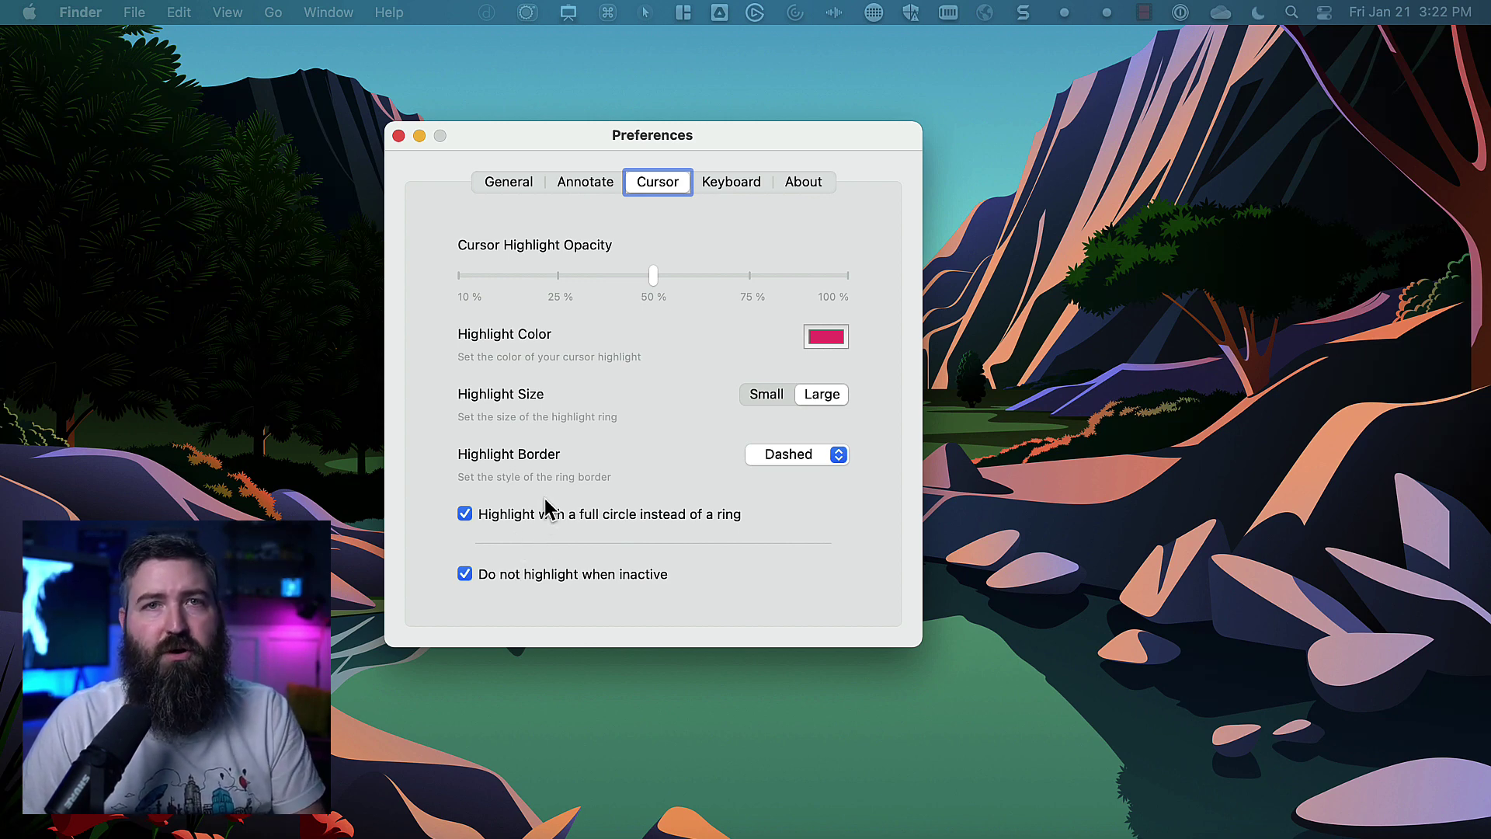
click(729, 186)
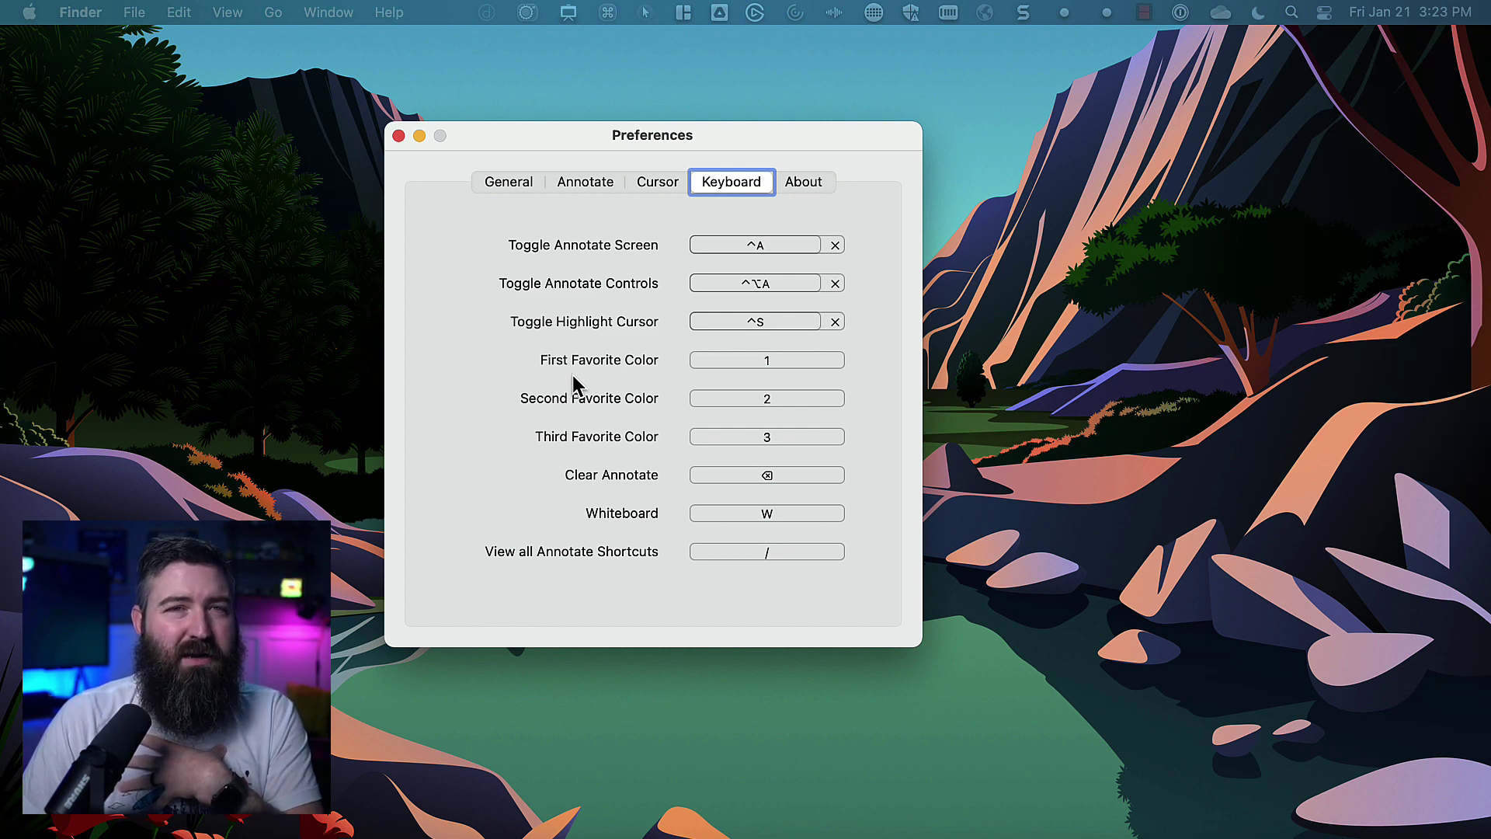
Switch to the Stream Deck window and go back from the Vid White multi action to the main key grid.
key(ctrl+a)
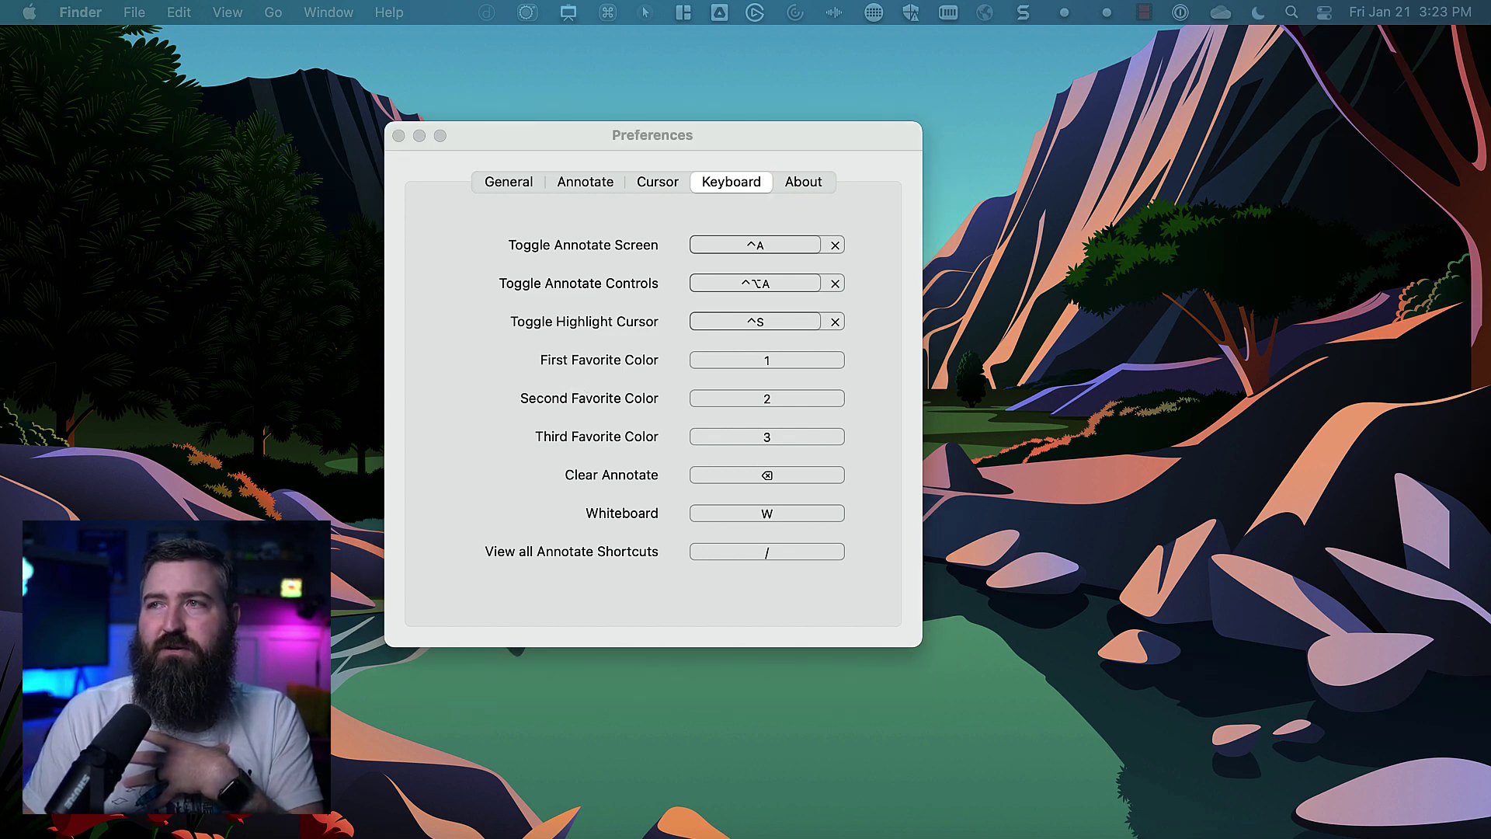
drag(942, 426, 589, 54)
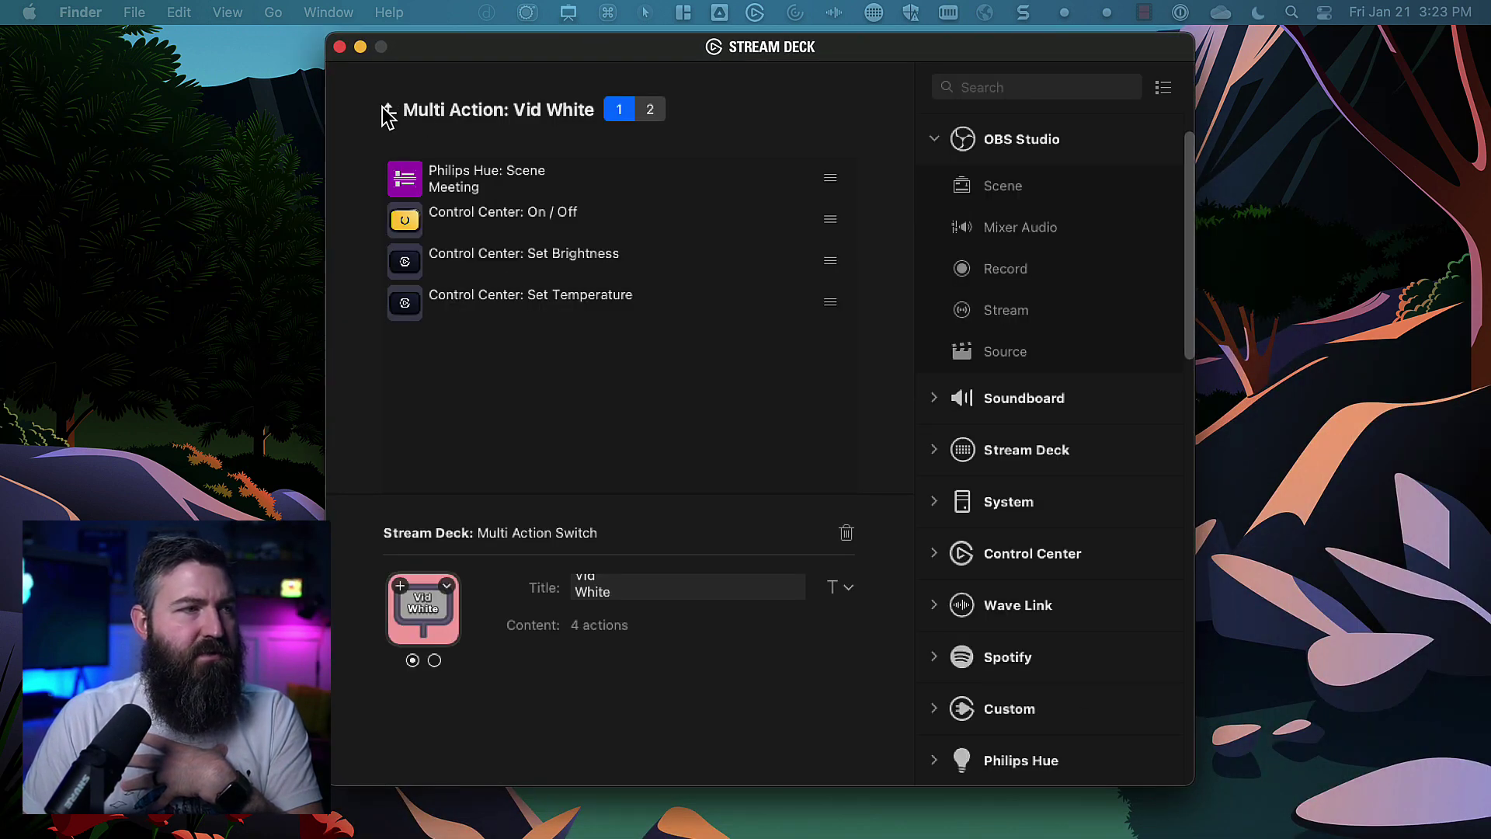
click(387, 112)
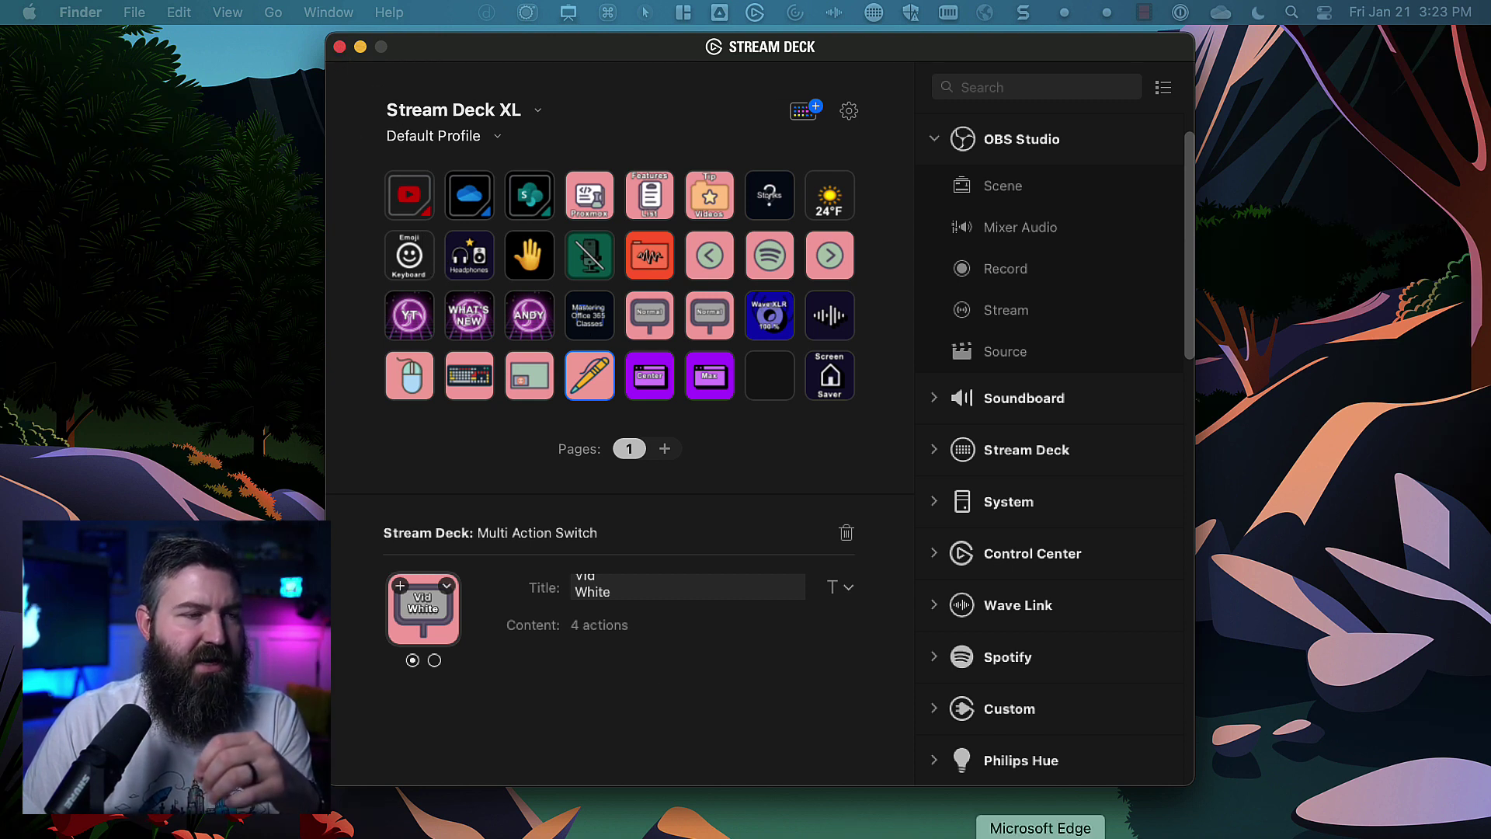
click(1041, 835)
click(715, 52)
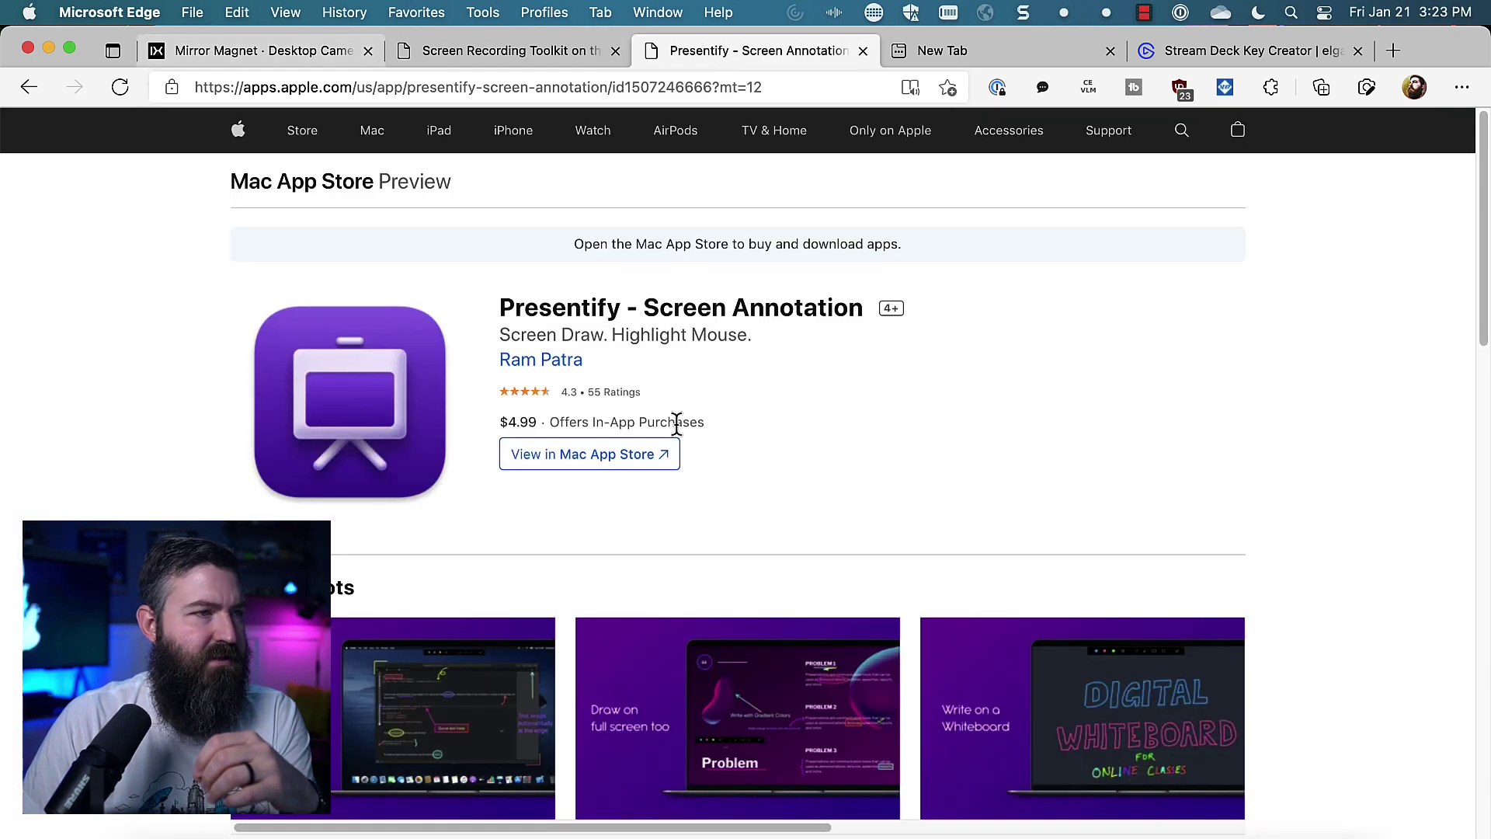
click(525, 430)
click(545, 428)
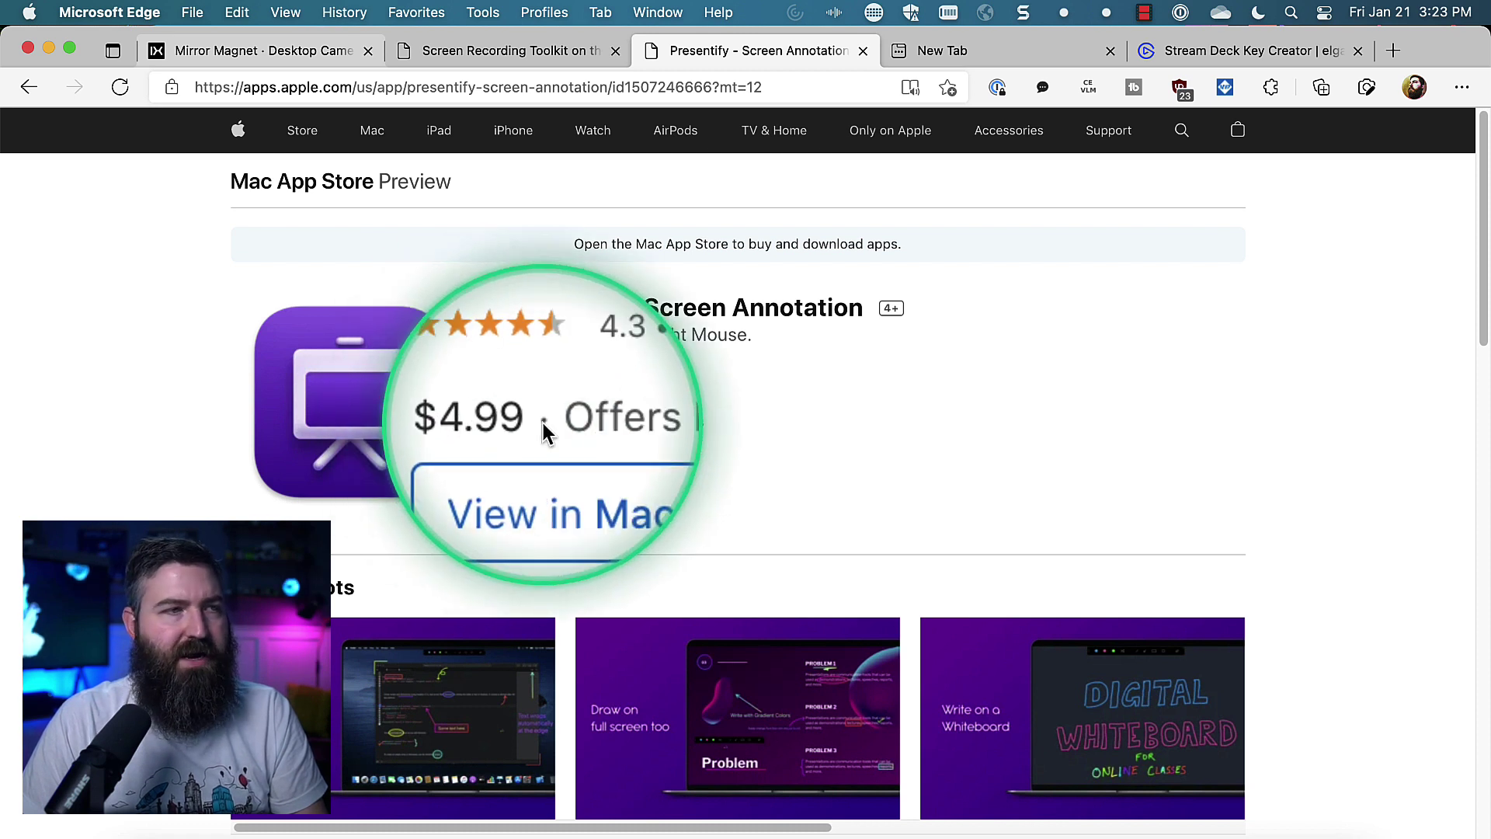
key(Escape)
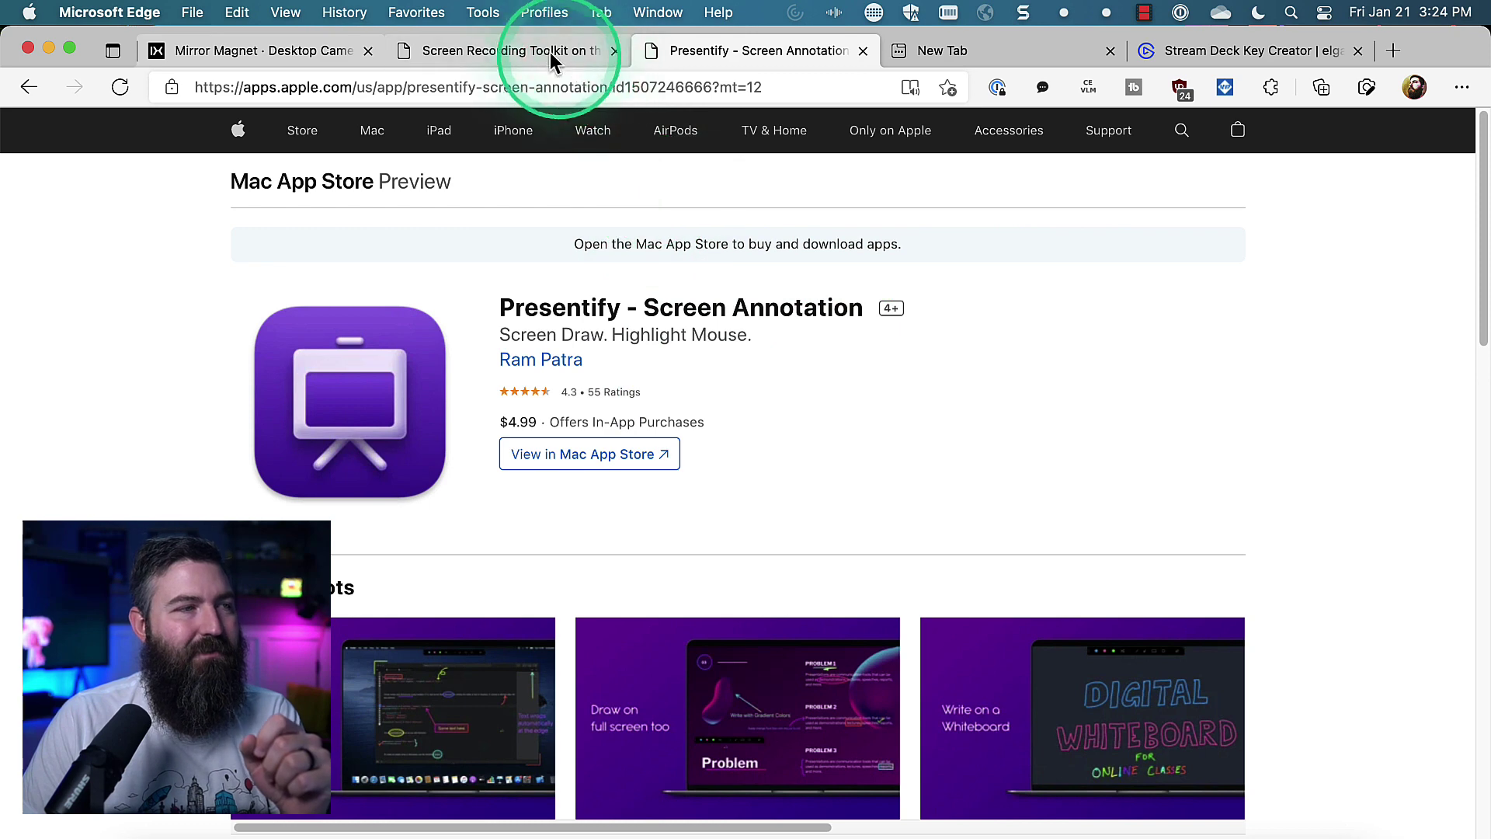
Look through the Mirror Magnet web page and bring up the Screen Recording Toolkit bundle page.
click(268, 50)
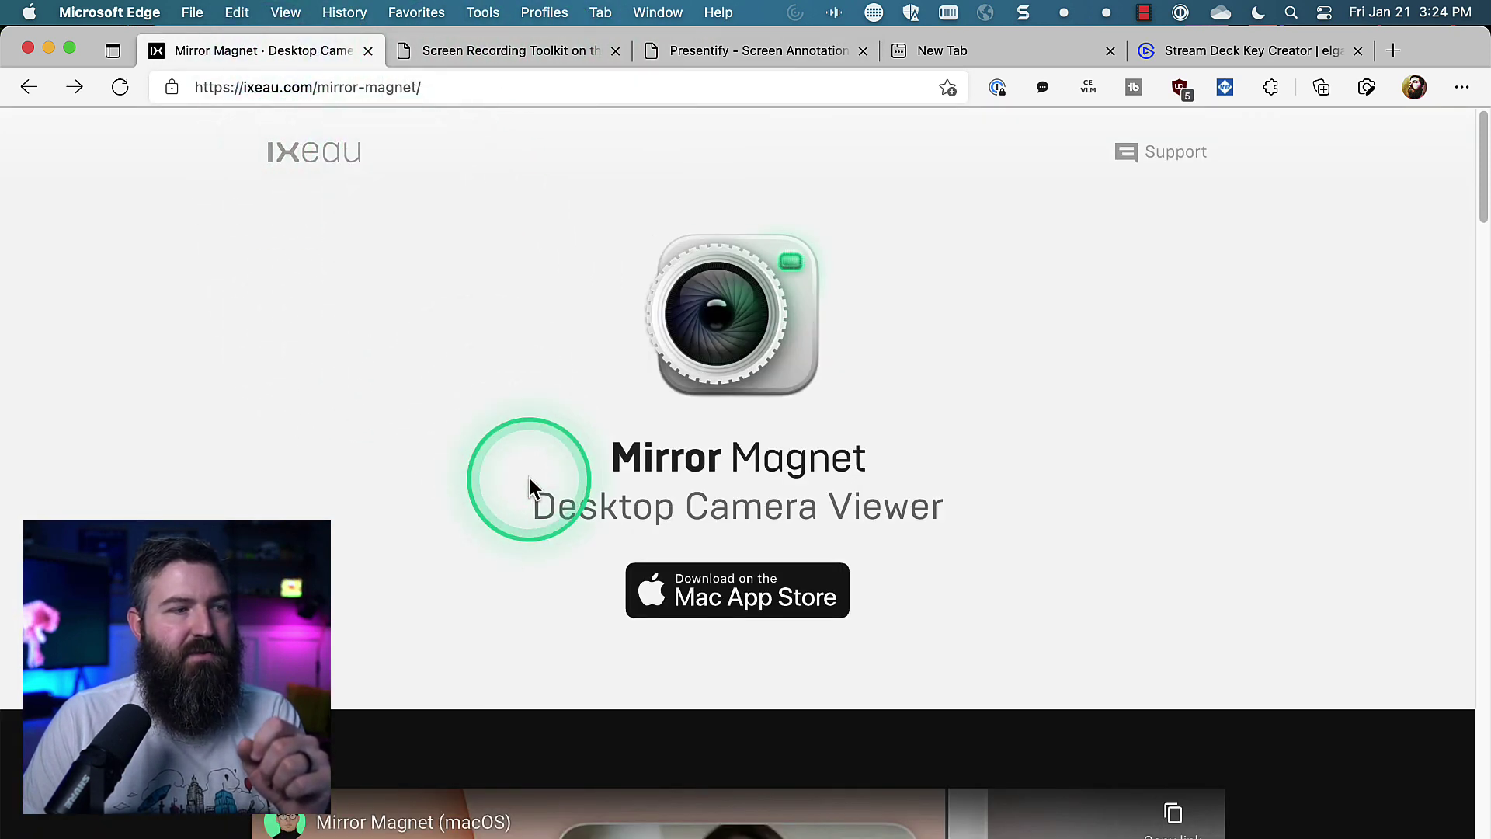
scroll(529, 478, down, 15)
scroll(531, 490, up, 15)
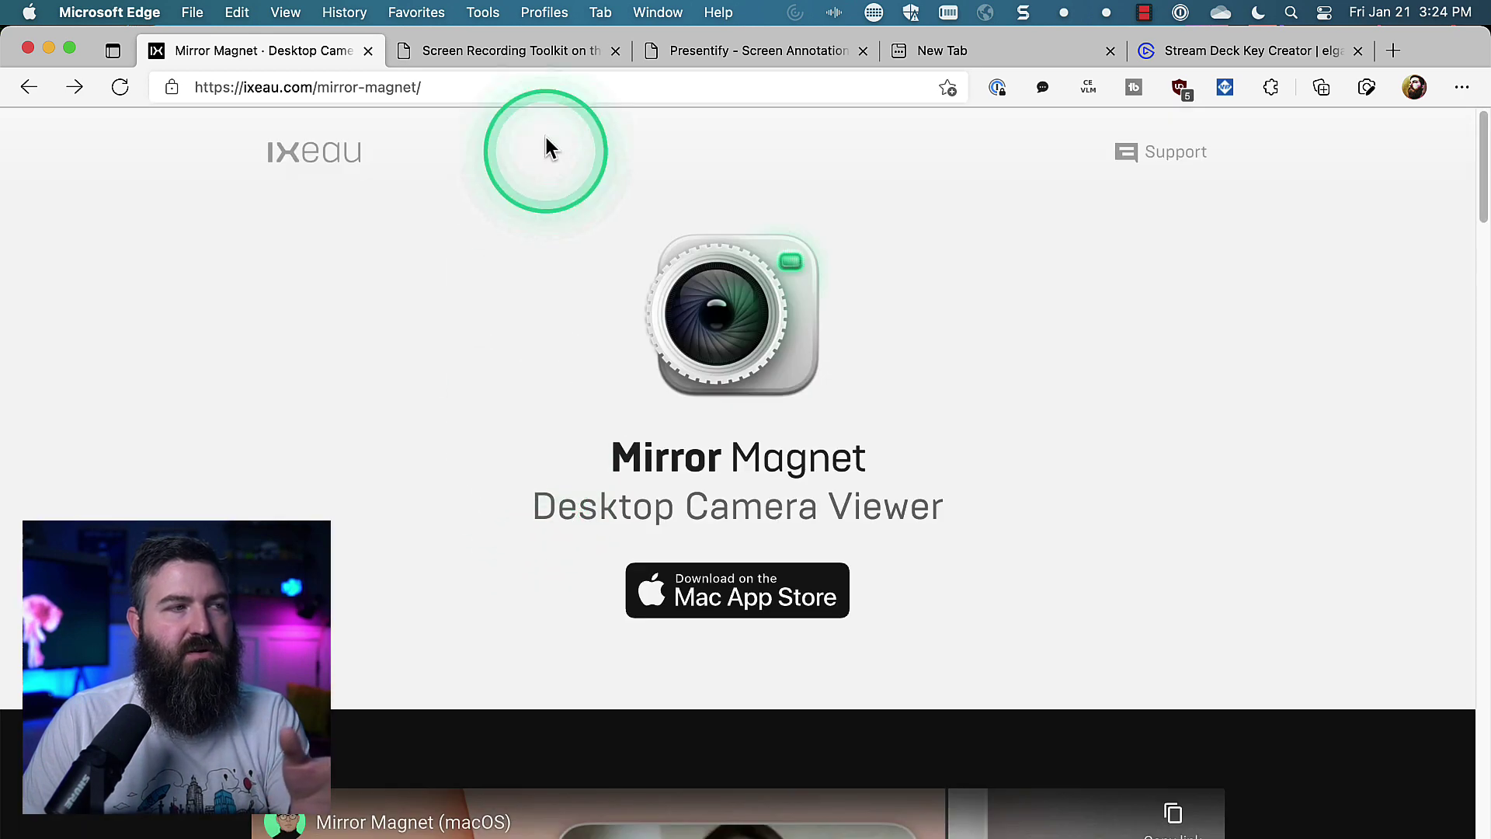
click(548, 51)
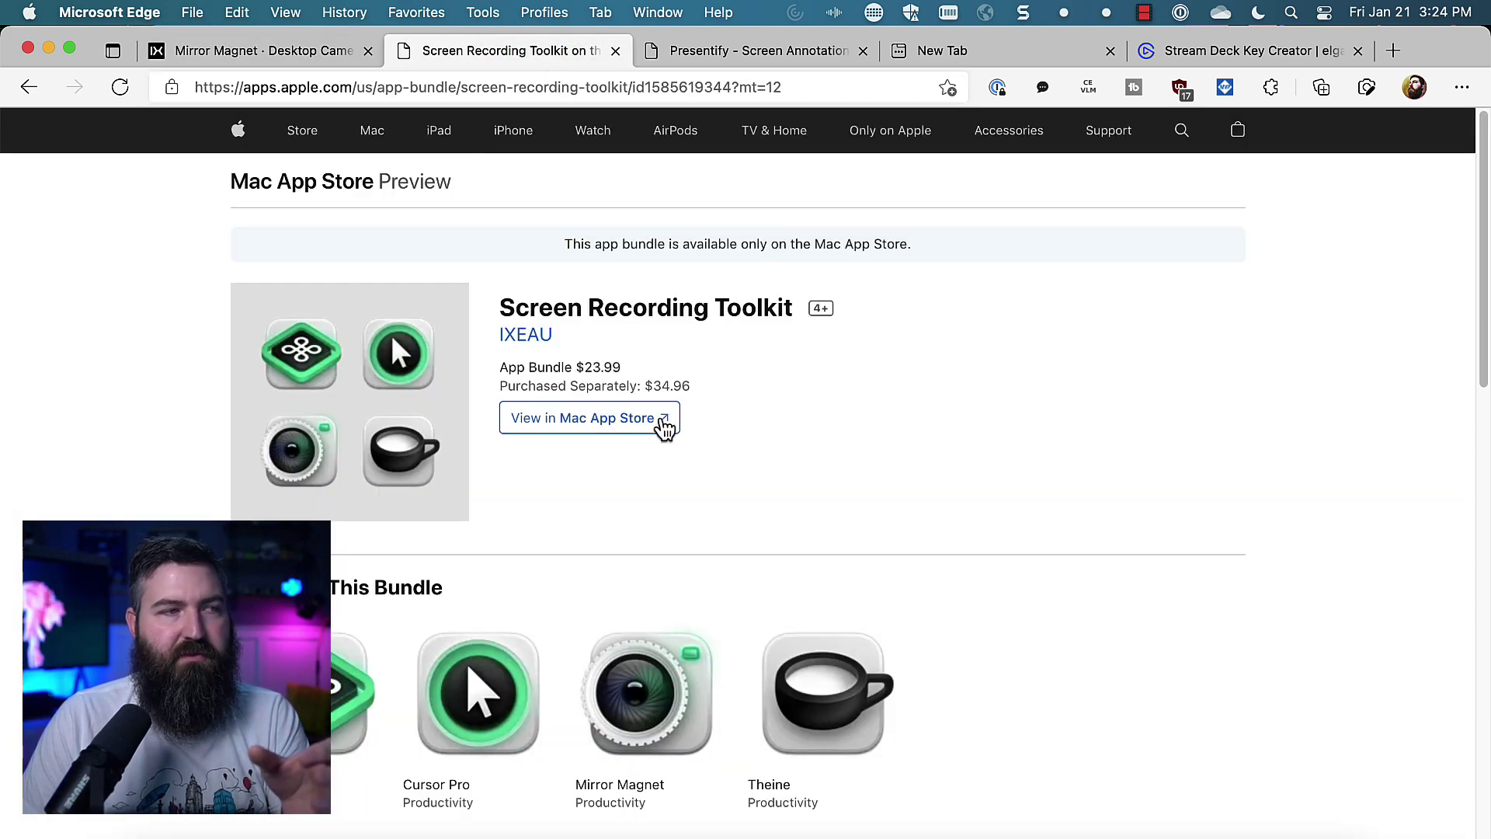